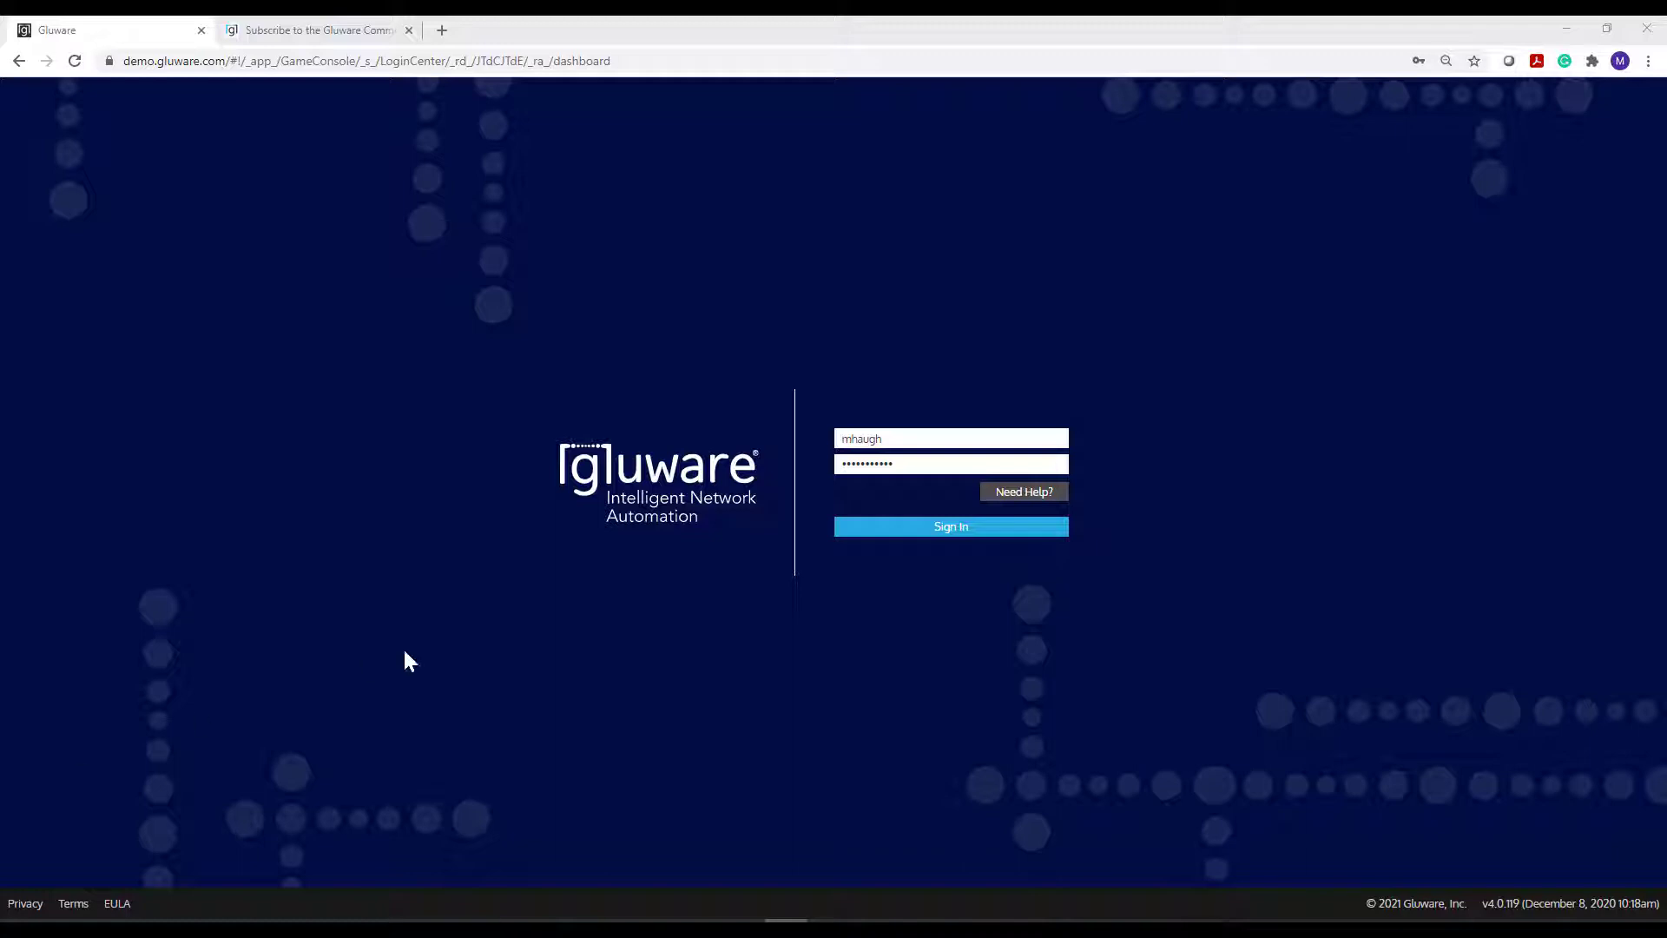
- Sign in to the Gluware demo with the prefilled credentials and enlarge the Device Explorer pane
{"action": "left_click", "coordinate": [877, 529]}
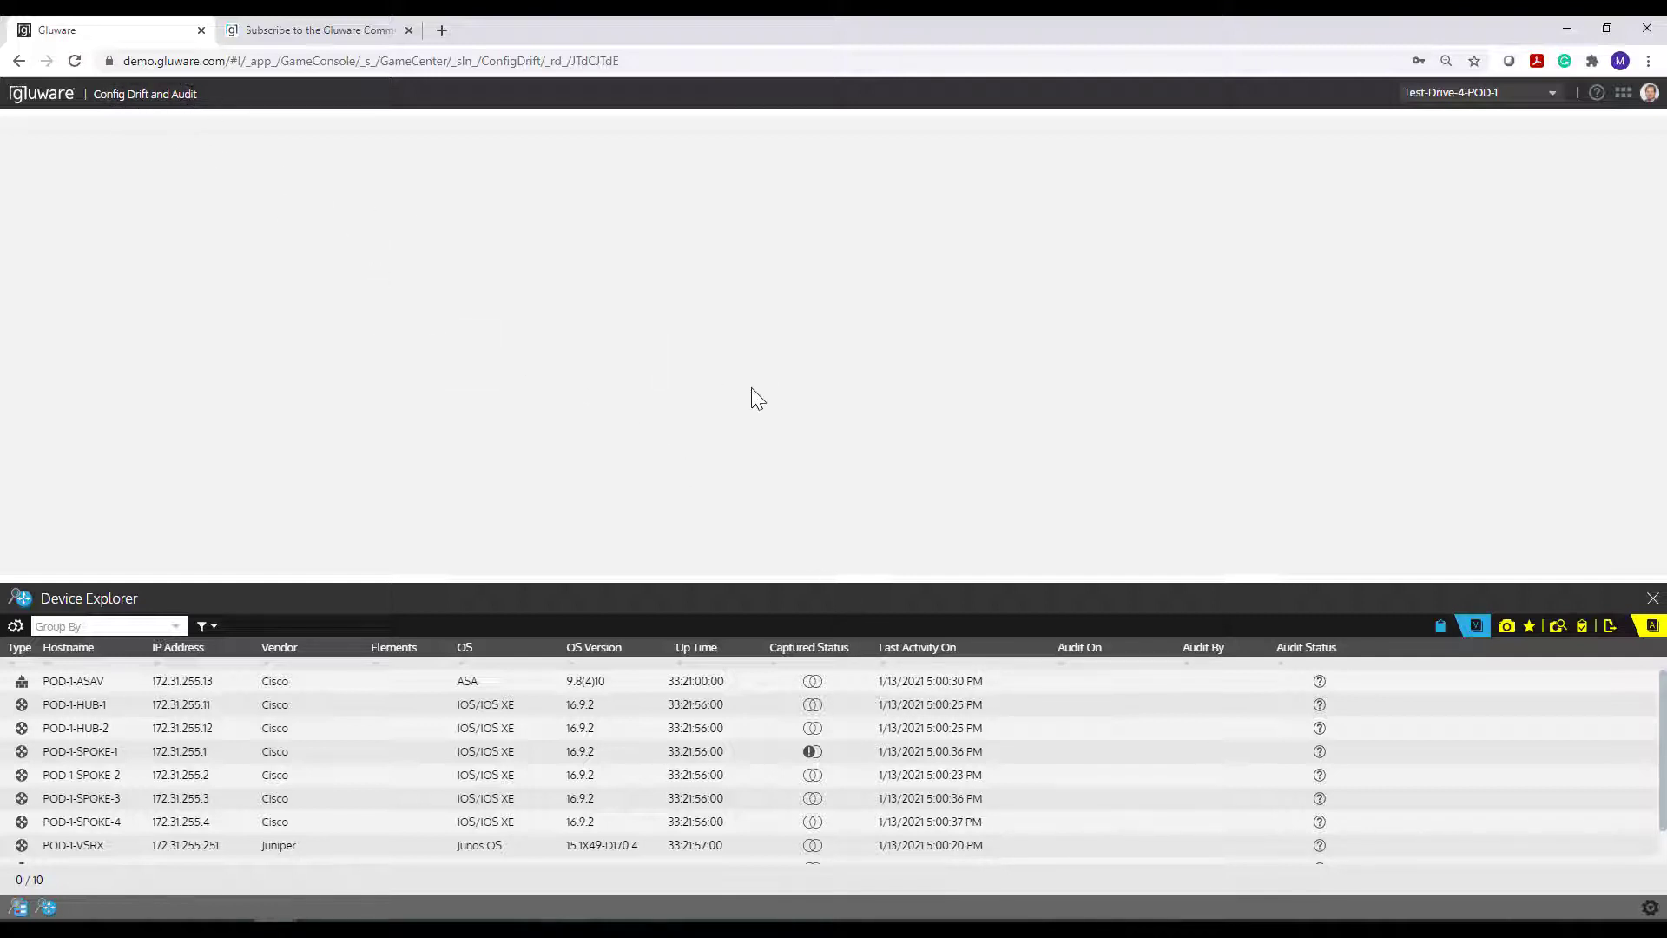
{"action": "left_click_drag", "start_coordinate": [830, 573], "coordinate": [832, 491]}
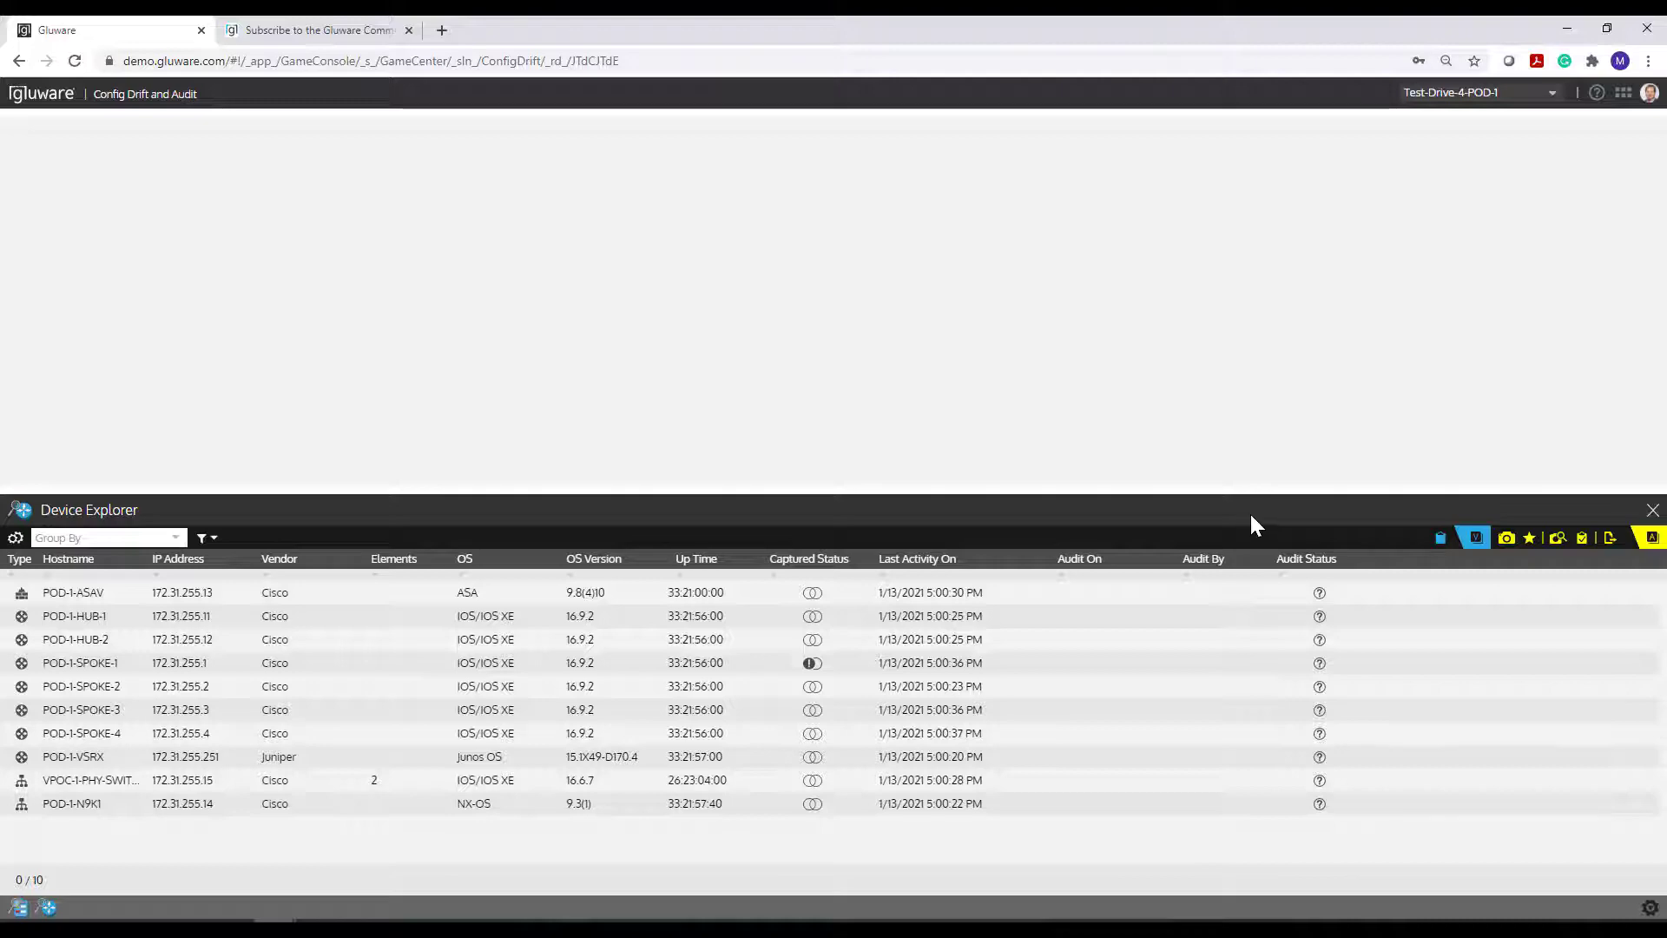
- Switch between the audit policy and device lists, finishing with the Audit Policy Explorer open
{"action": "left_click", "coordinate": [1439, 539]}
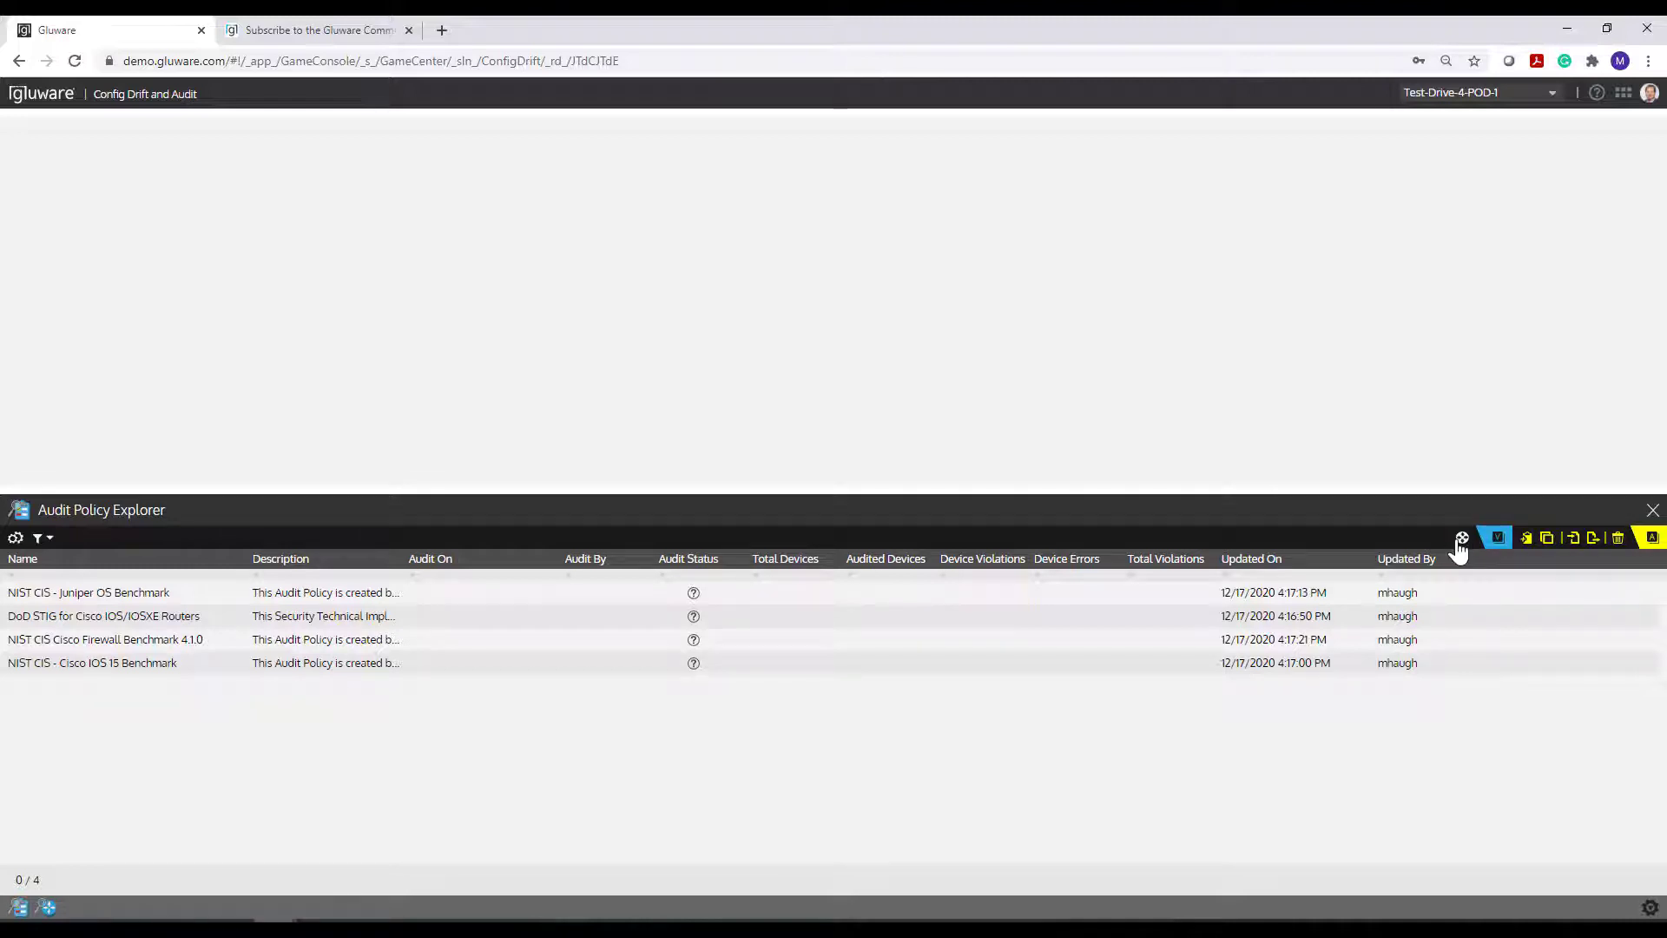
{"action": "left_click", "coordinate": [1461, 538]}
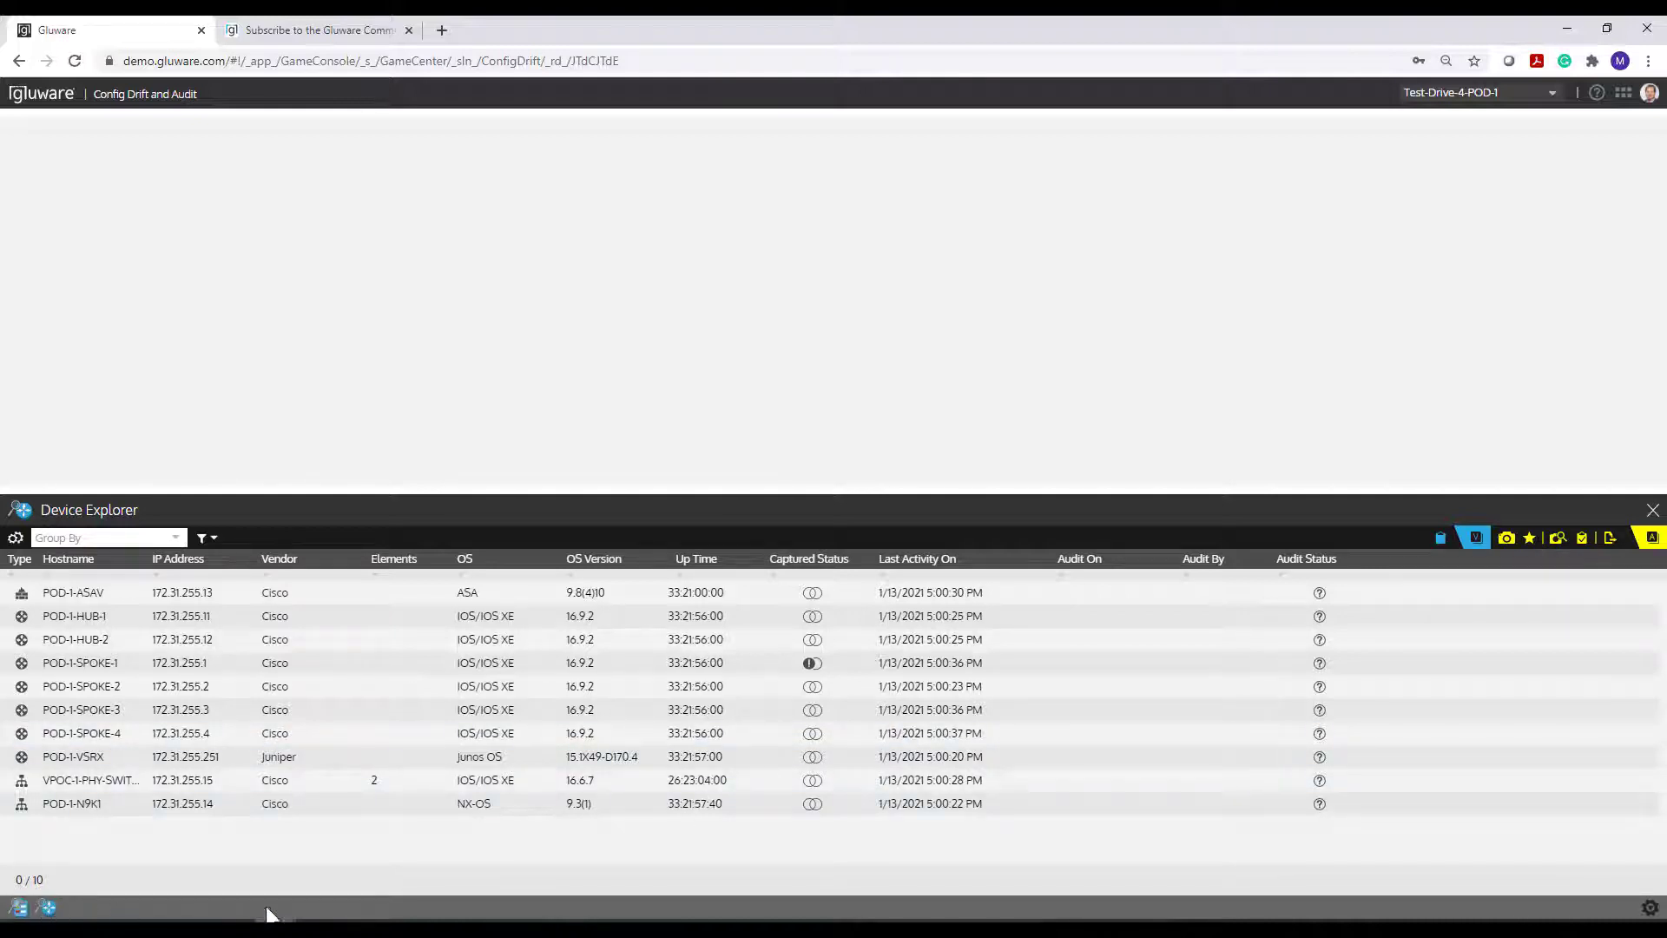
{"action": "left_click", "coordinate": [1649, 908]}
{"action": "left_click", "coordinate": [19, 908]}
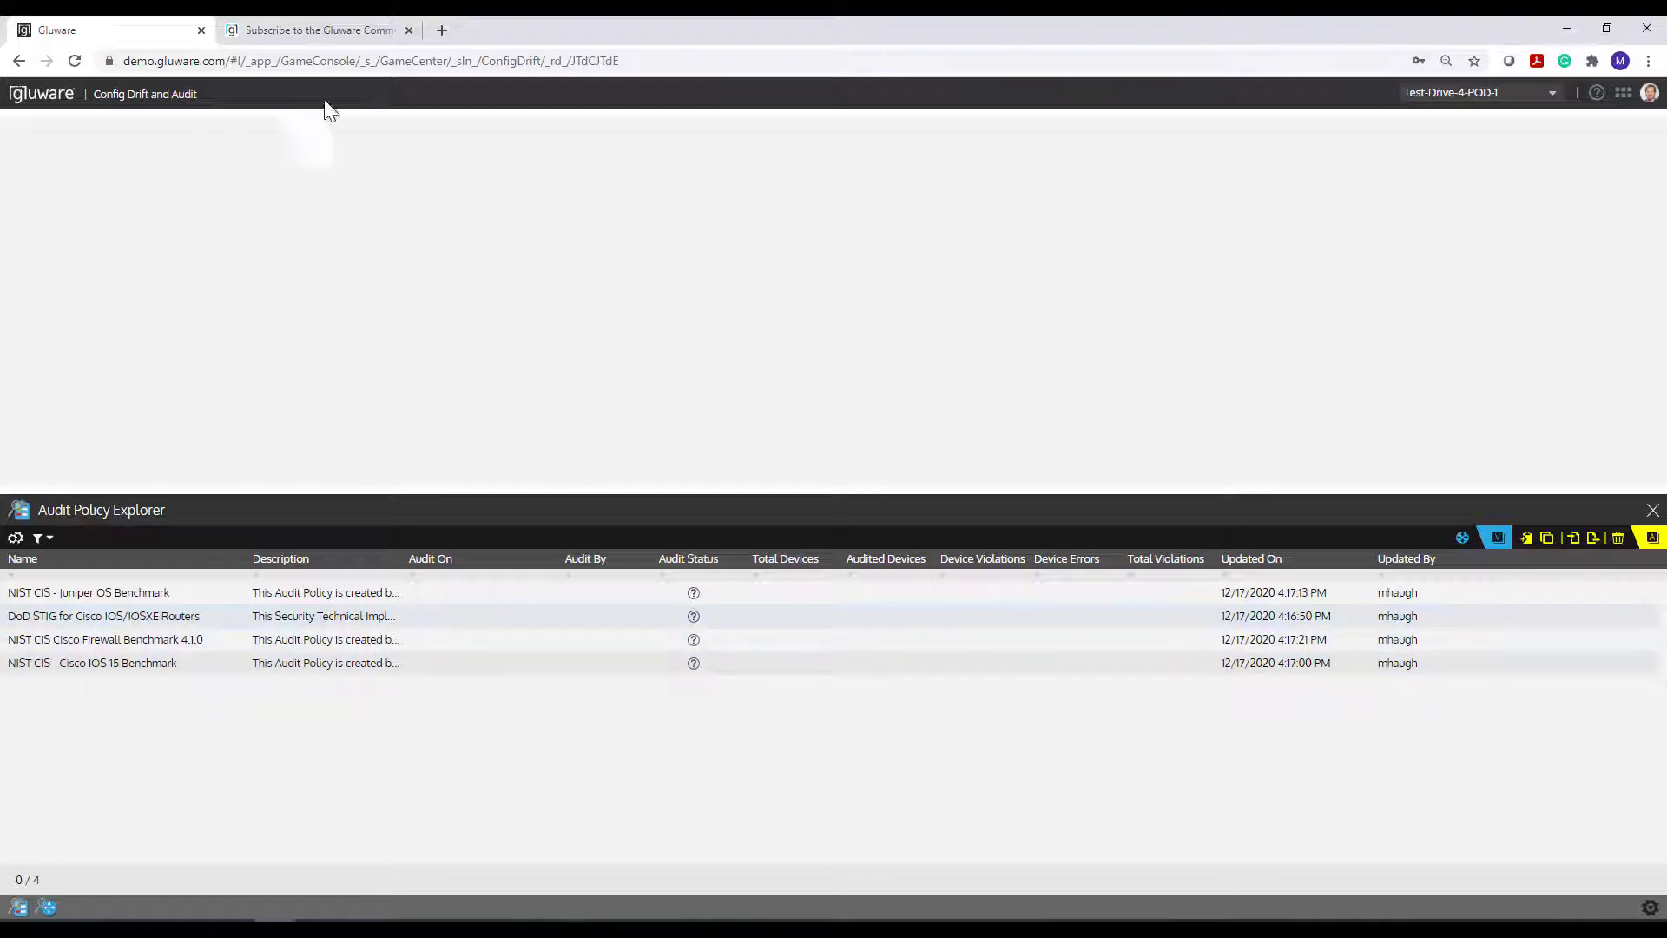
- Open the NIST CIS Cisco IOS 16 Benchmark v1.1.0 Audit article in the Gluware Community knowledge base
{"action": "left_click", "coordinate": [325, 28]}
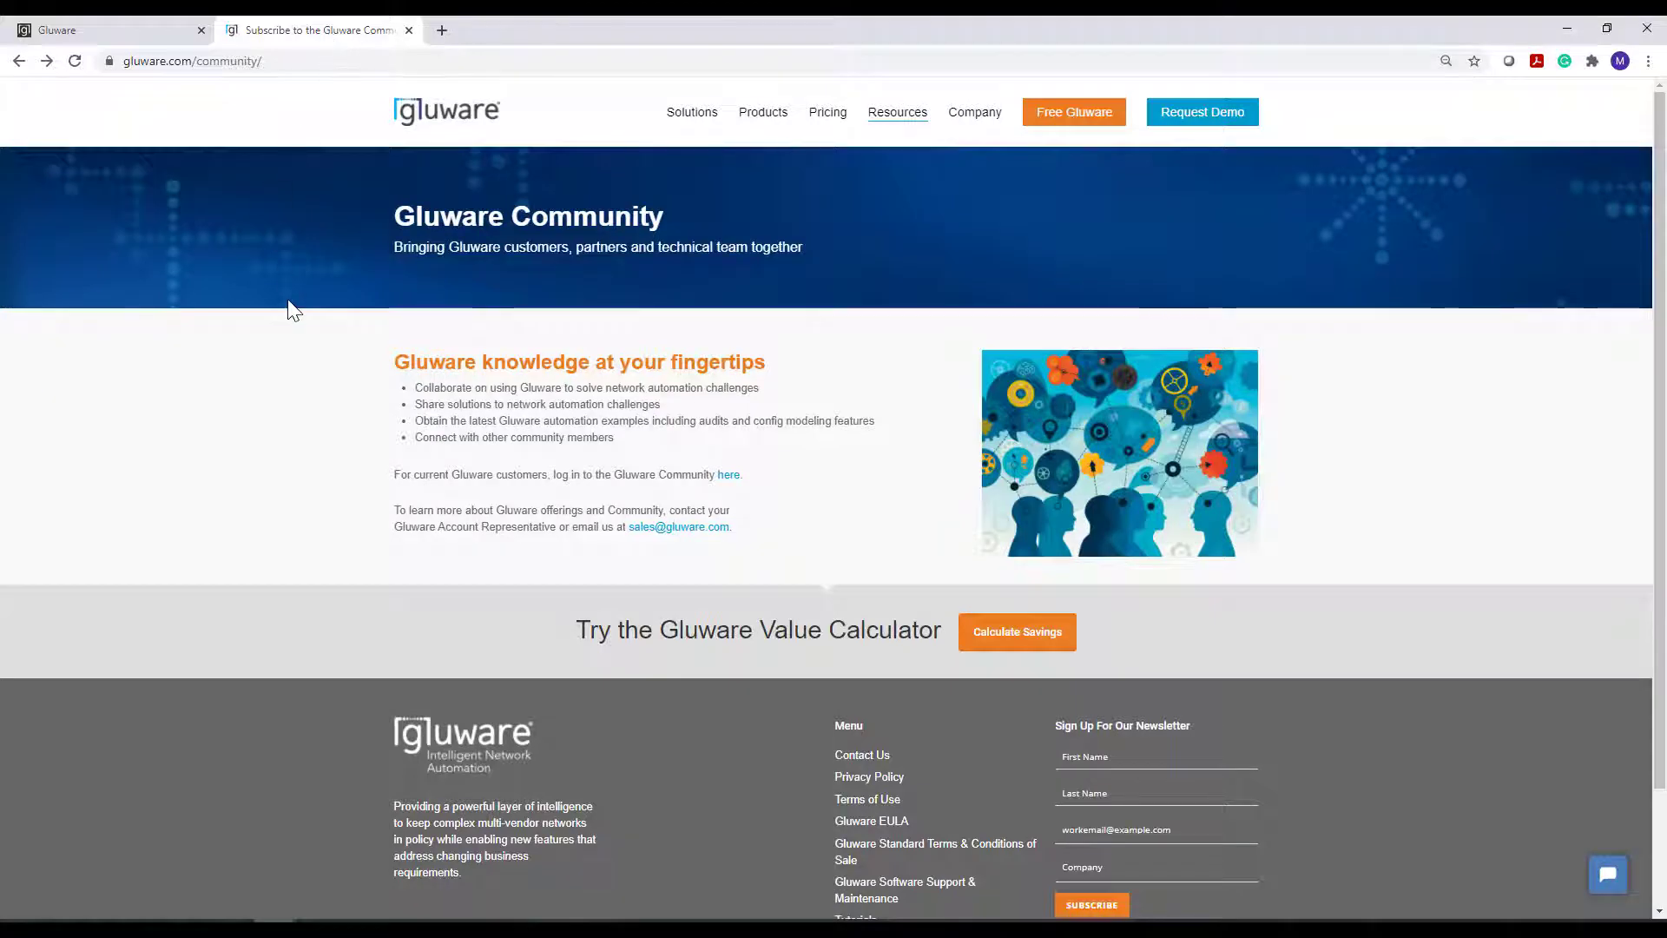
{"action": "left_click", "coordinate": [723, 478]}
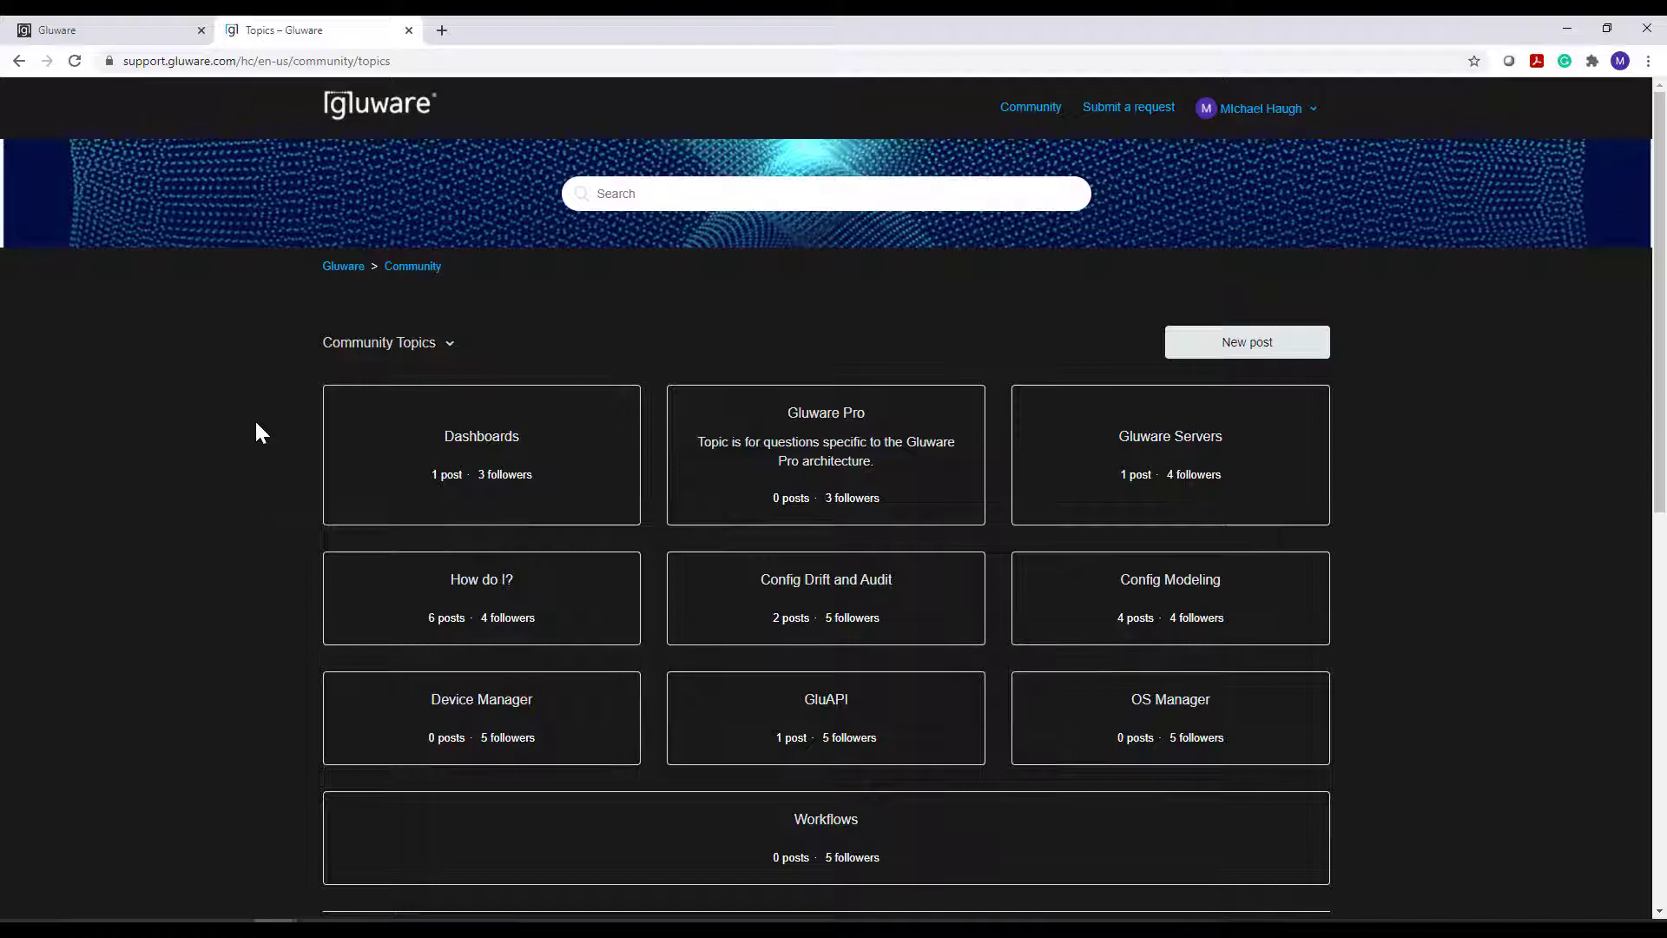
{"action": "left_click", "coordinate": [336, 268]}
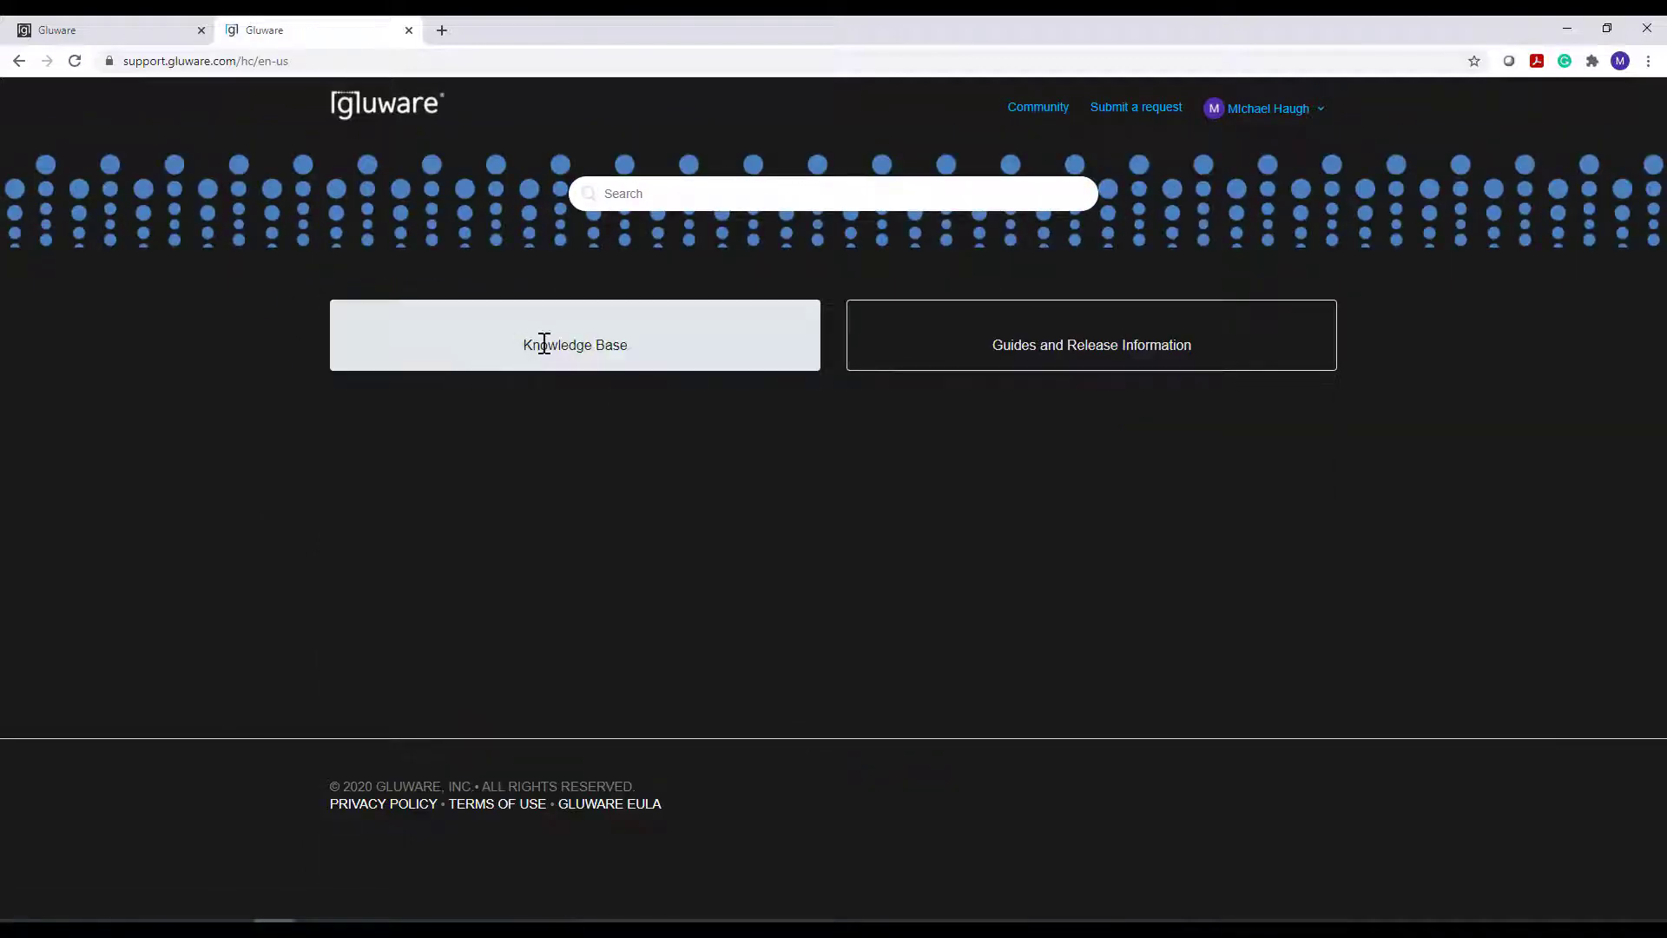
{"action": "left_click", "coordinate": [562, 343]}
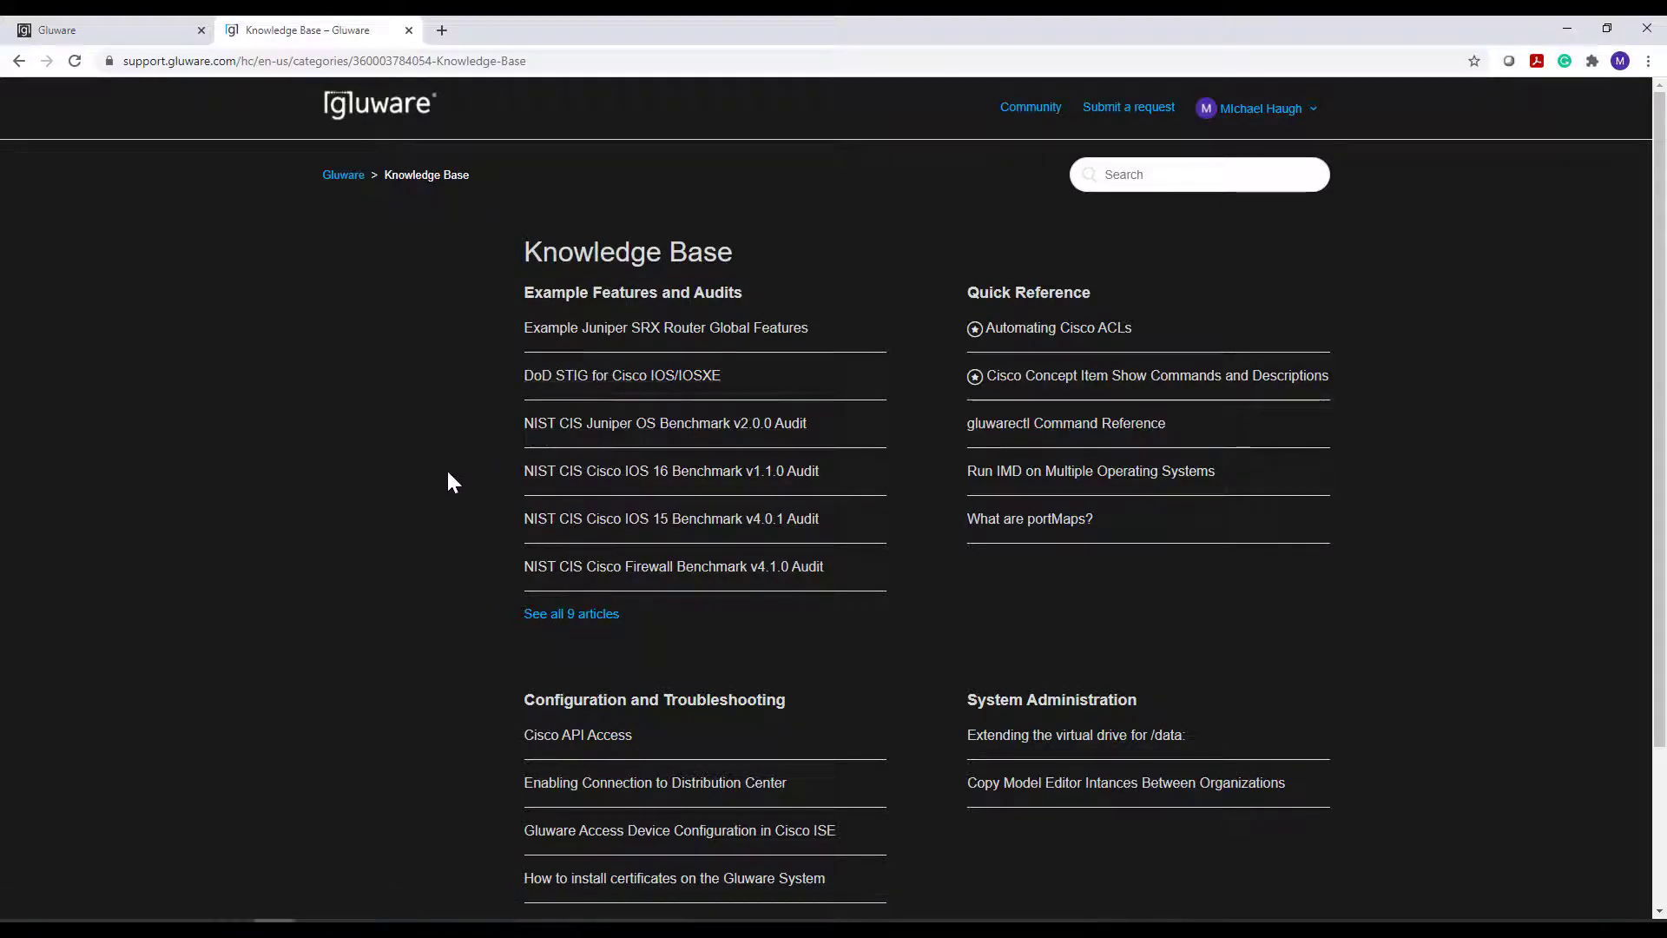
{"action": "left_click", "coordinate": [558, 476]}
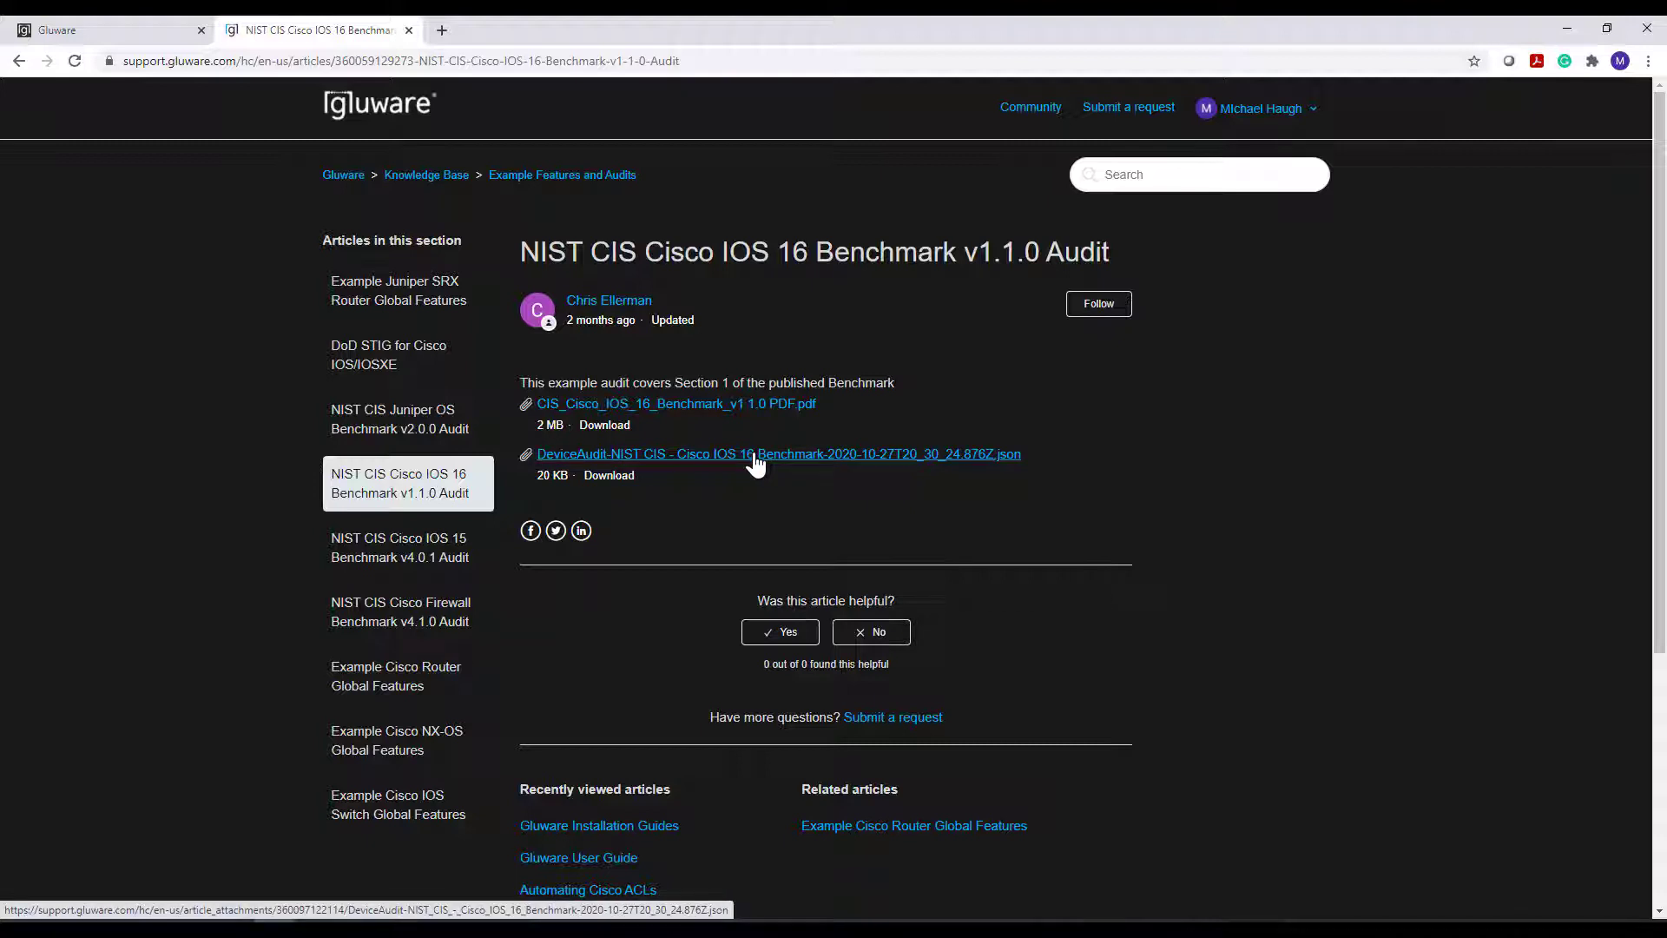
- Return to Config Drift and Audit and import the NIST CIS Cisco IOS 16 Benchmark JSON file as an audit policy
{"action": "left_click", "coordinate": [171, 31]}
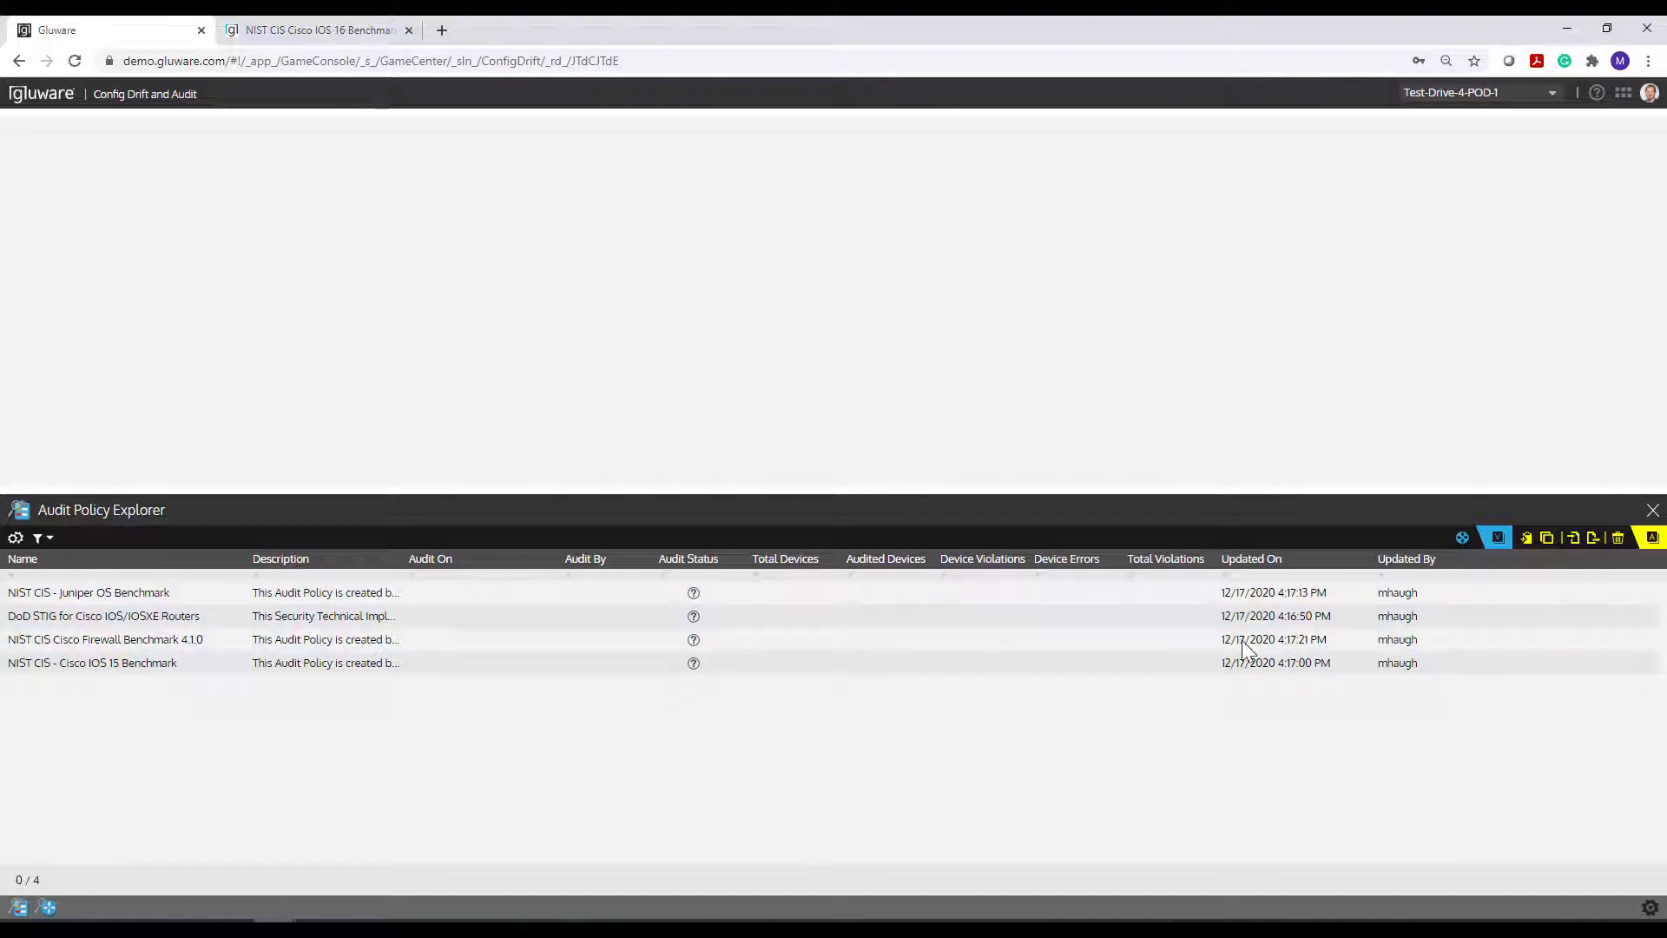
{"action": "left_click", "coordinate": [1572, 538]}
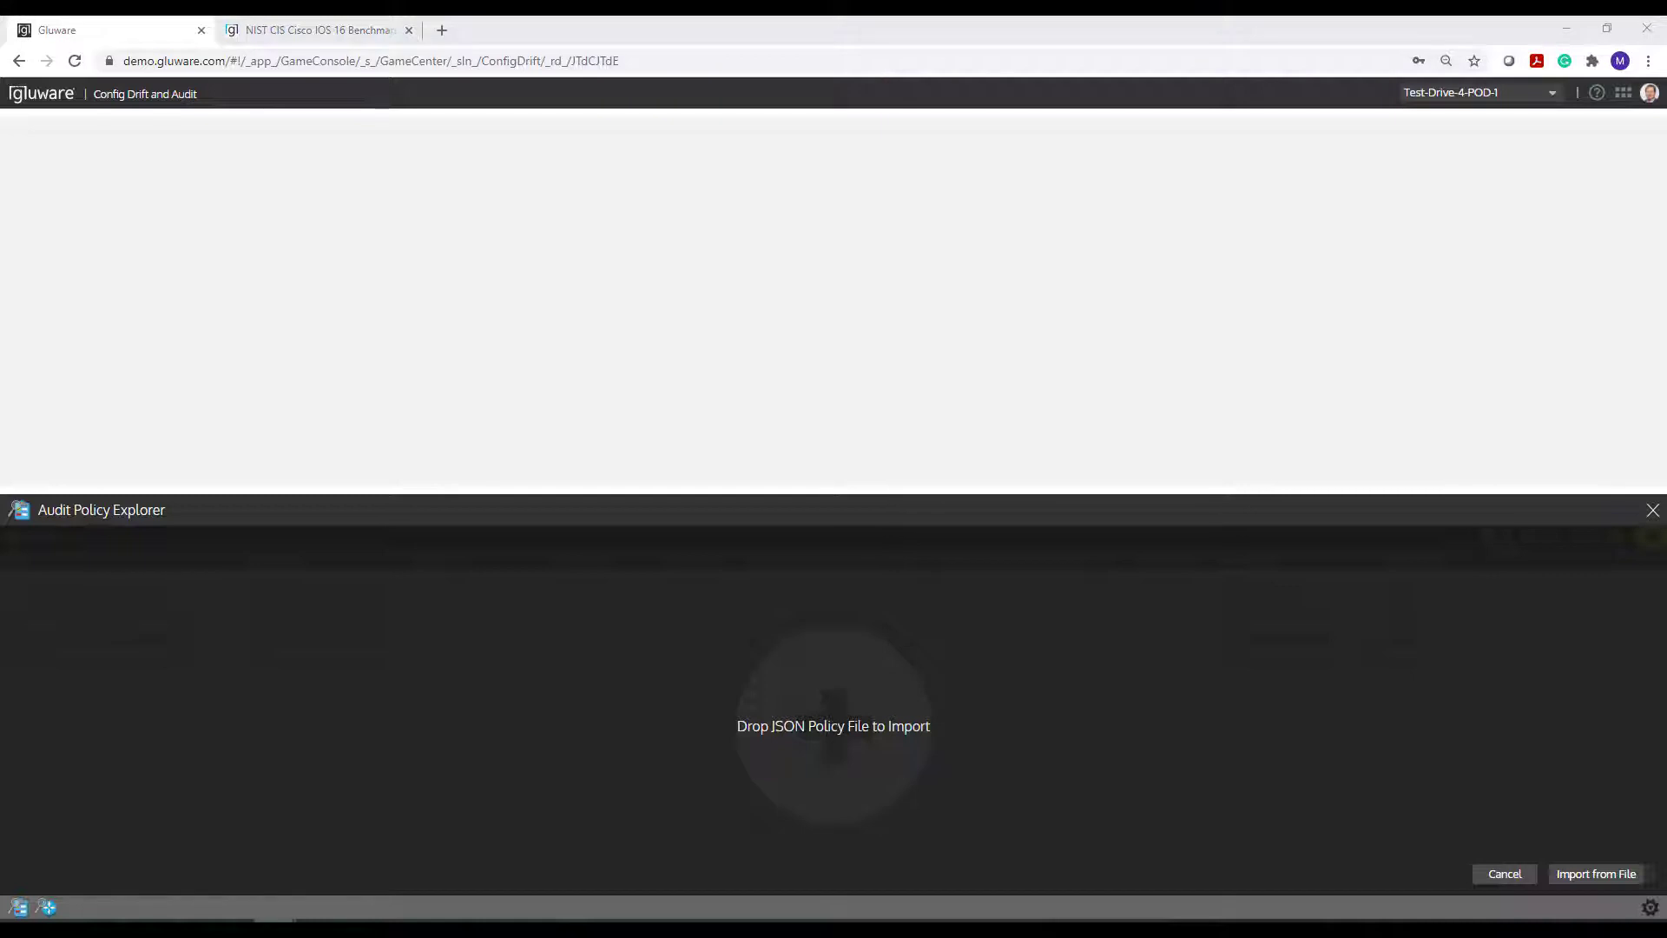
{"action": "left_click_drag", "start_coordinate": [38, 547], "coordinate": [603, 742]}
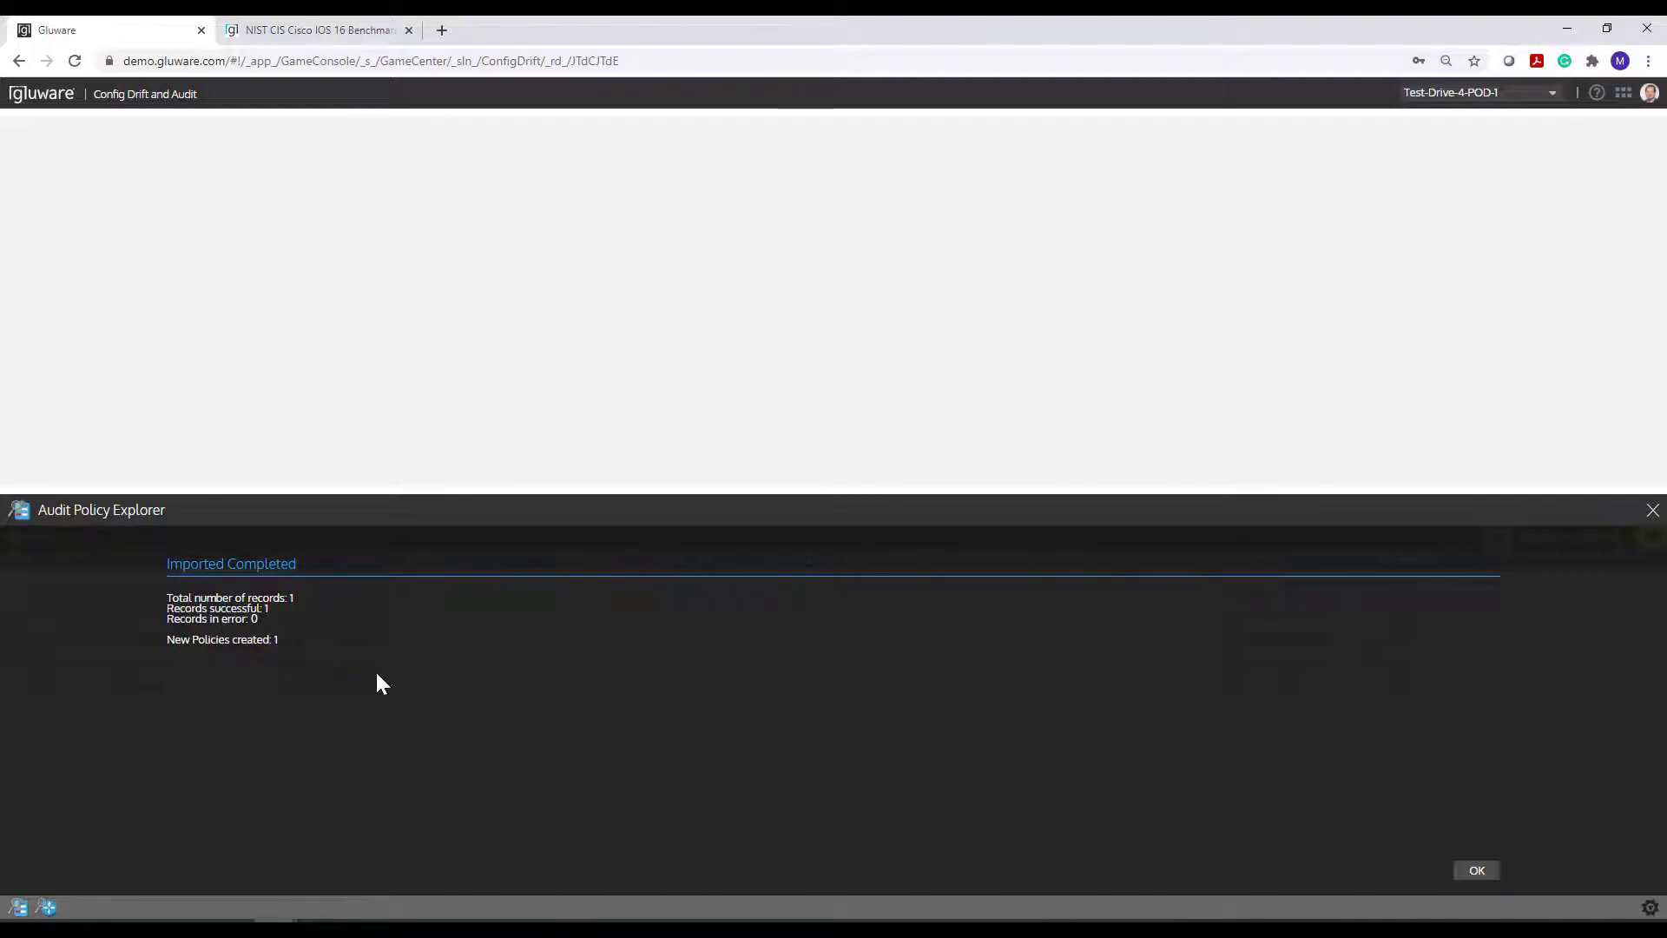
{"action": "left_click", "coordinate": [1478, 873]}
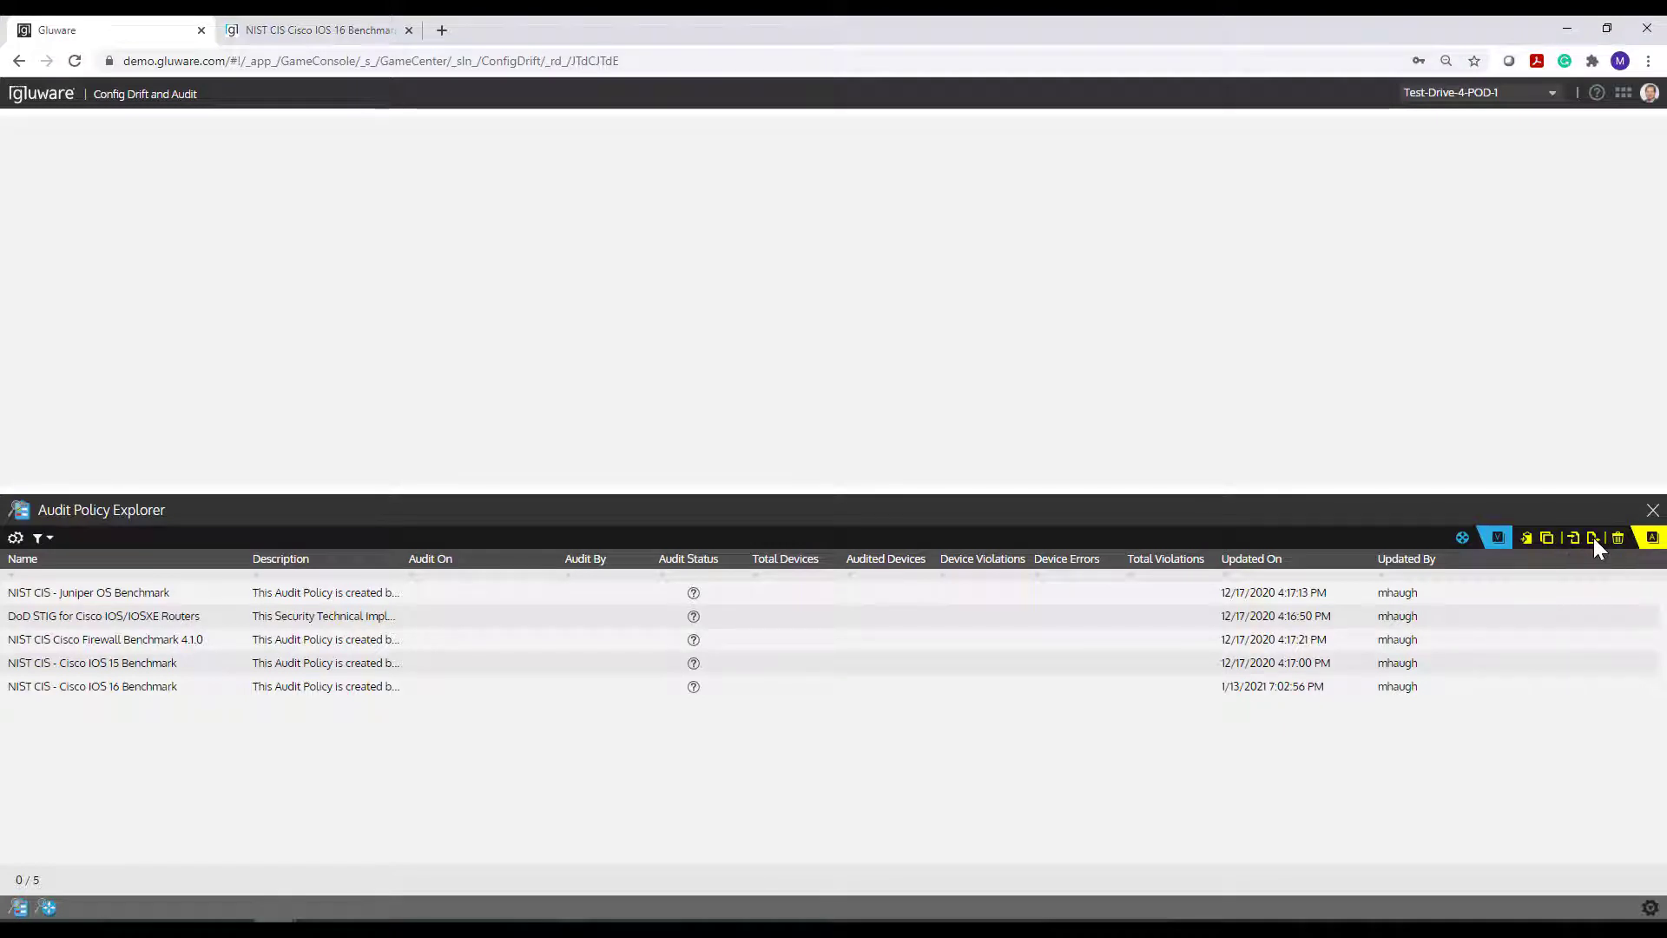
- Open the NIST CIS - Cisco IOS 16 Benchmark policy and enlarge its Policy Details pane
{"action": "left_click", "coordinate": [1444, 685]}
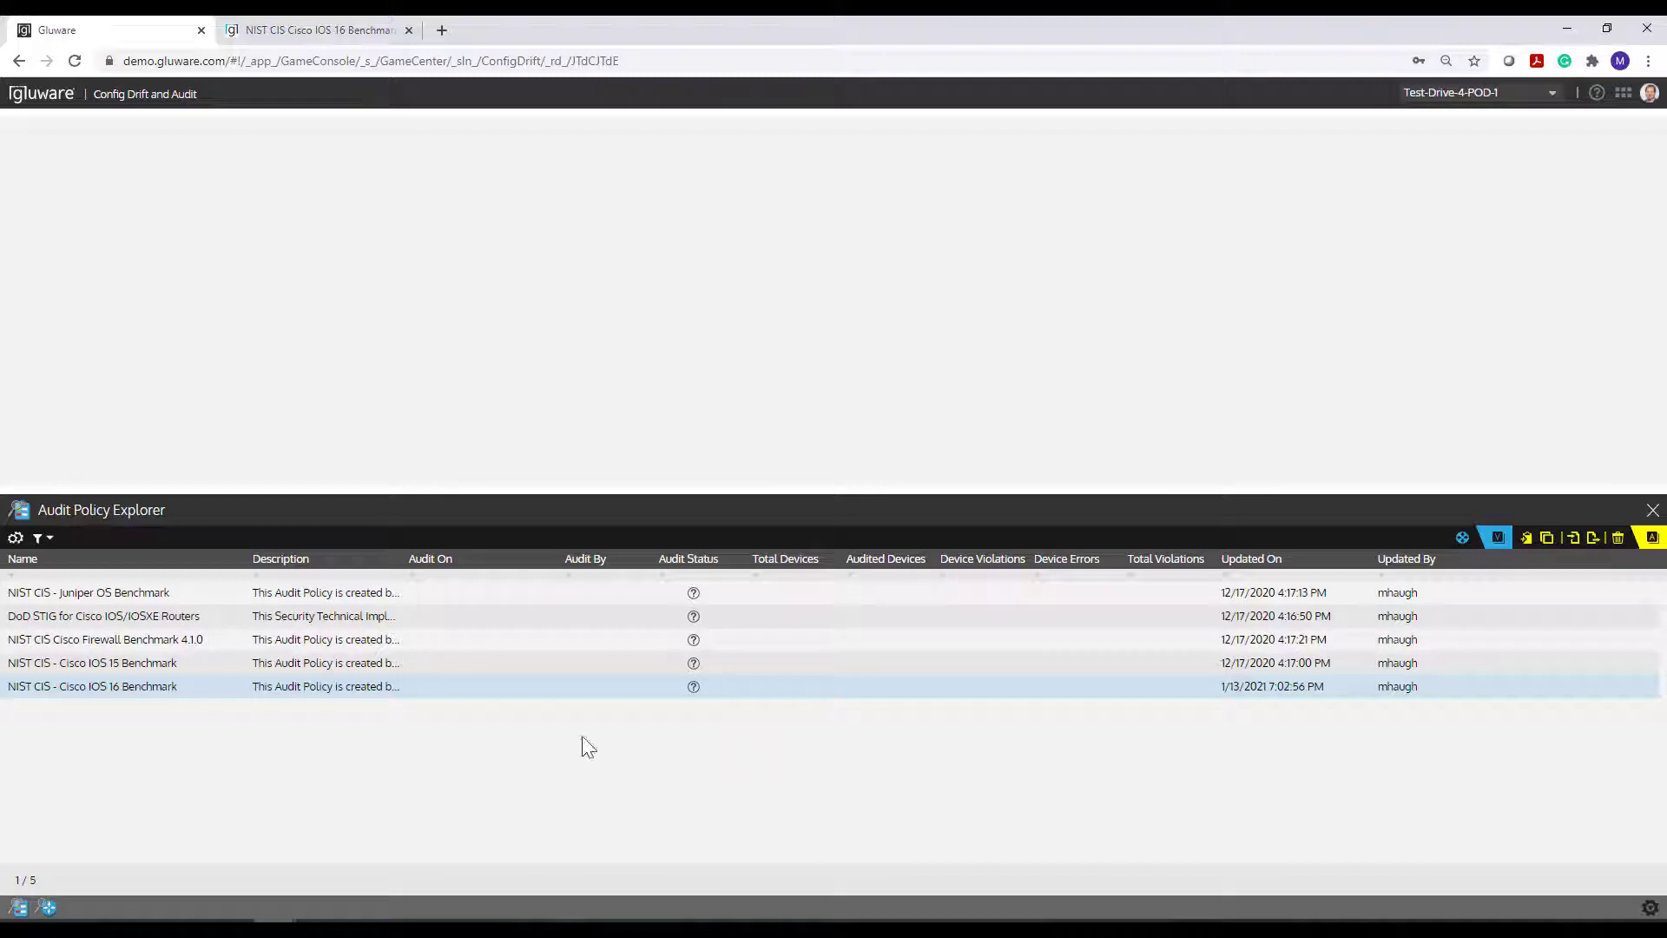
{"action": "double_click", "coordinate": [132, 688]}
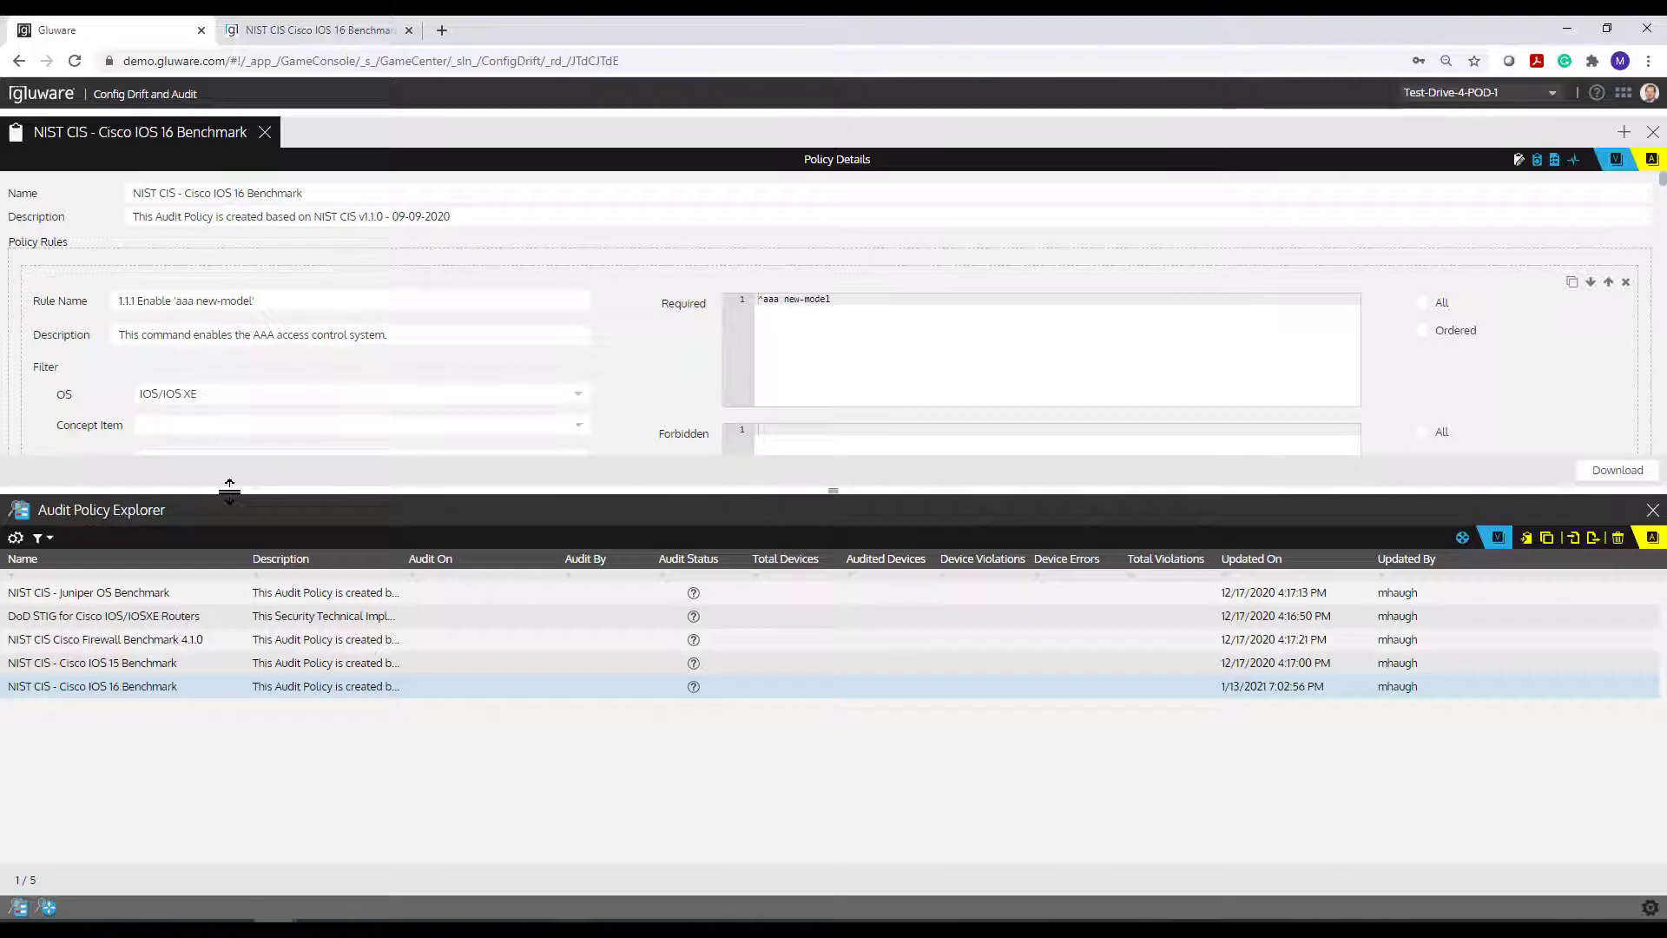
{"action": "left_click_drag", "start_coordinate": [229, 488], "coordinate": [251, 647]}
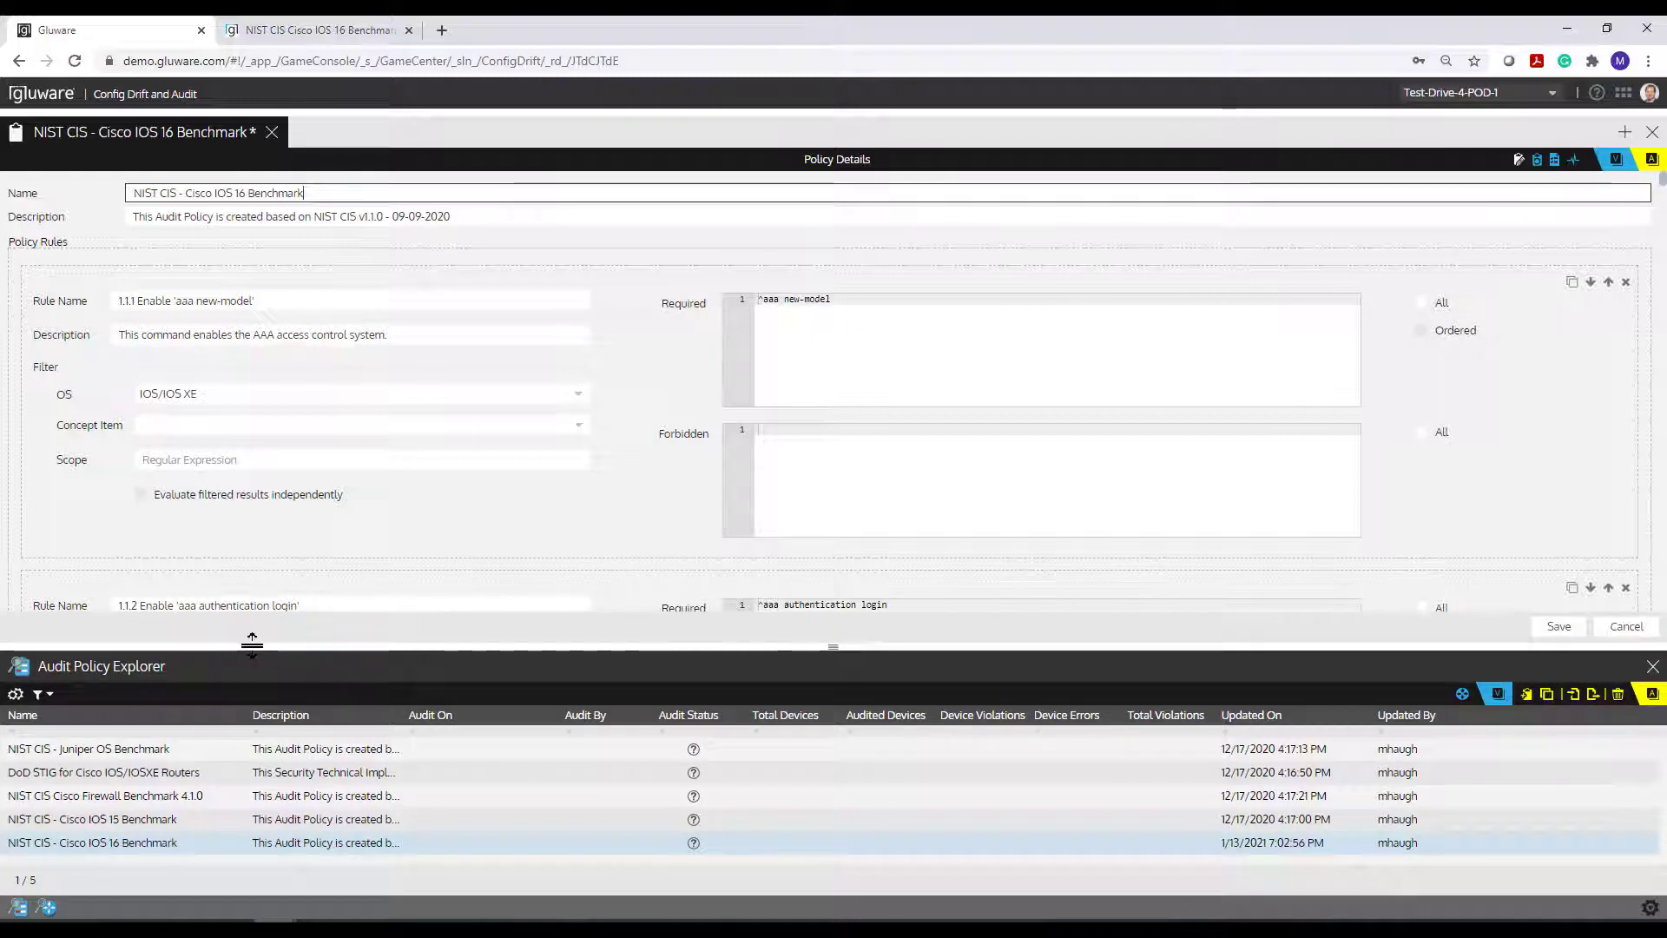
{"action": "mouse_move", "coordinate": [252, 642]}
{"action": "left_mouse_down"}
{"action": "mouse_move", "coordinate": [250, 565]}
{"action": "mouse_move", "coordinate": [256, 666]}
{"action": "left_mouse_up"}
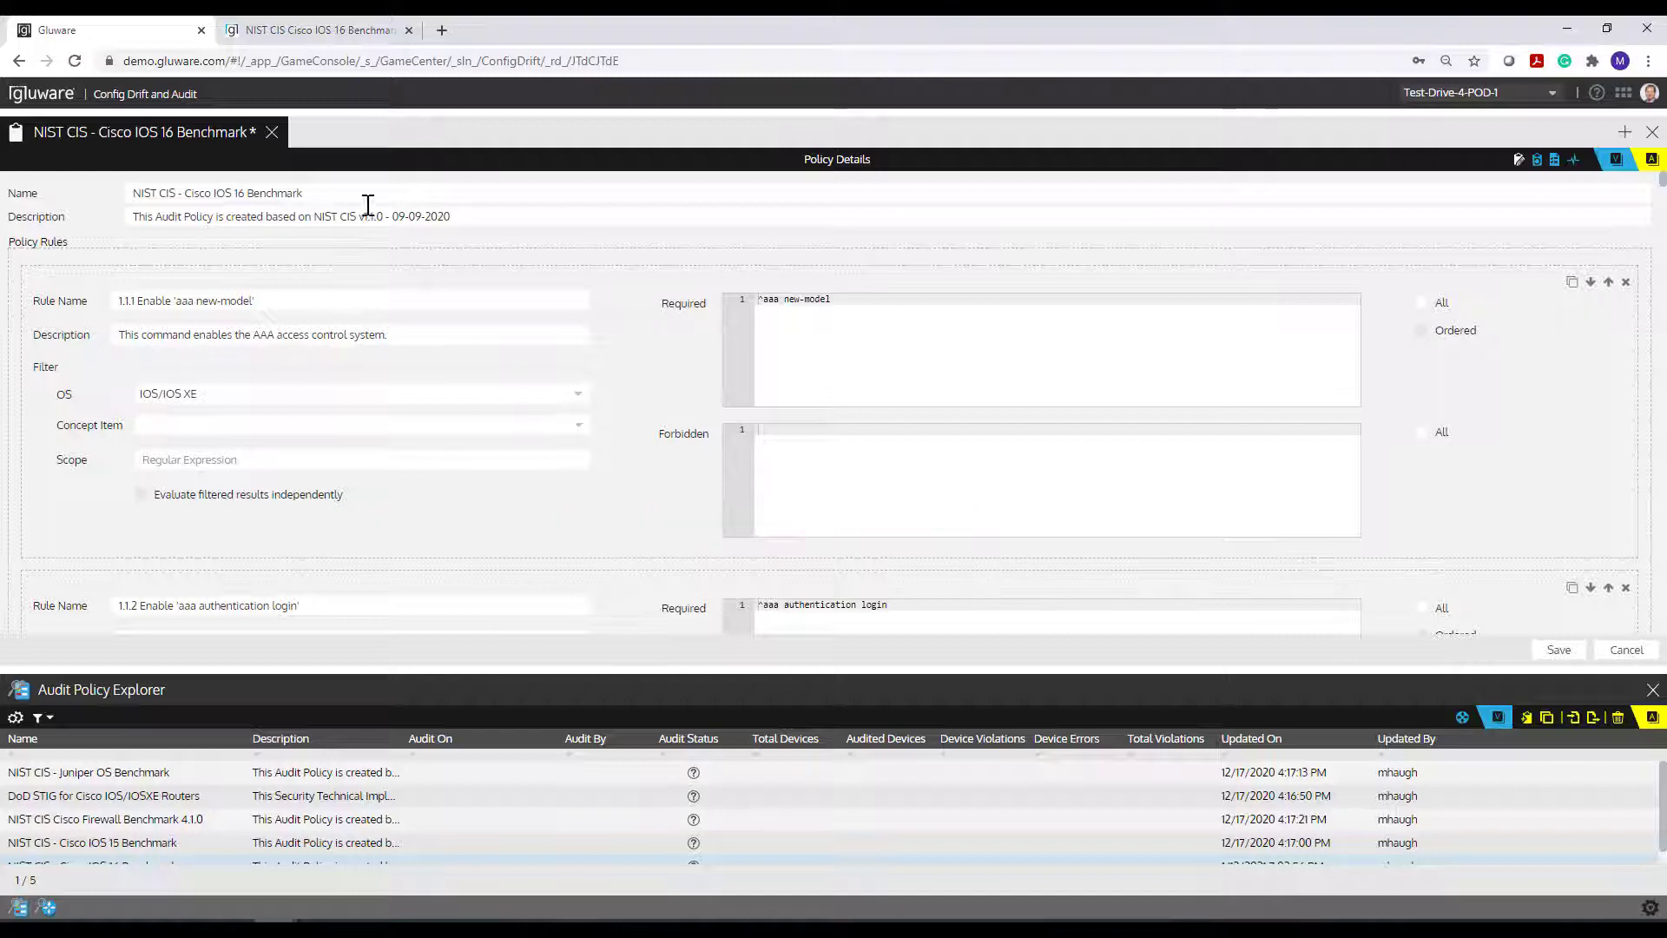
- Review the benchmark policy's name and look through its first few policy rules
{"action": "left_click", "coordinate": [336, 192]}
{"action": "left_click_drag", "start_coordinate": [336, 192], "coordinate": [120, 190]}
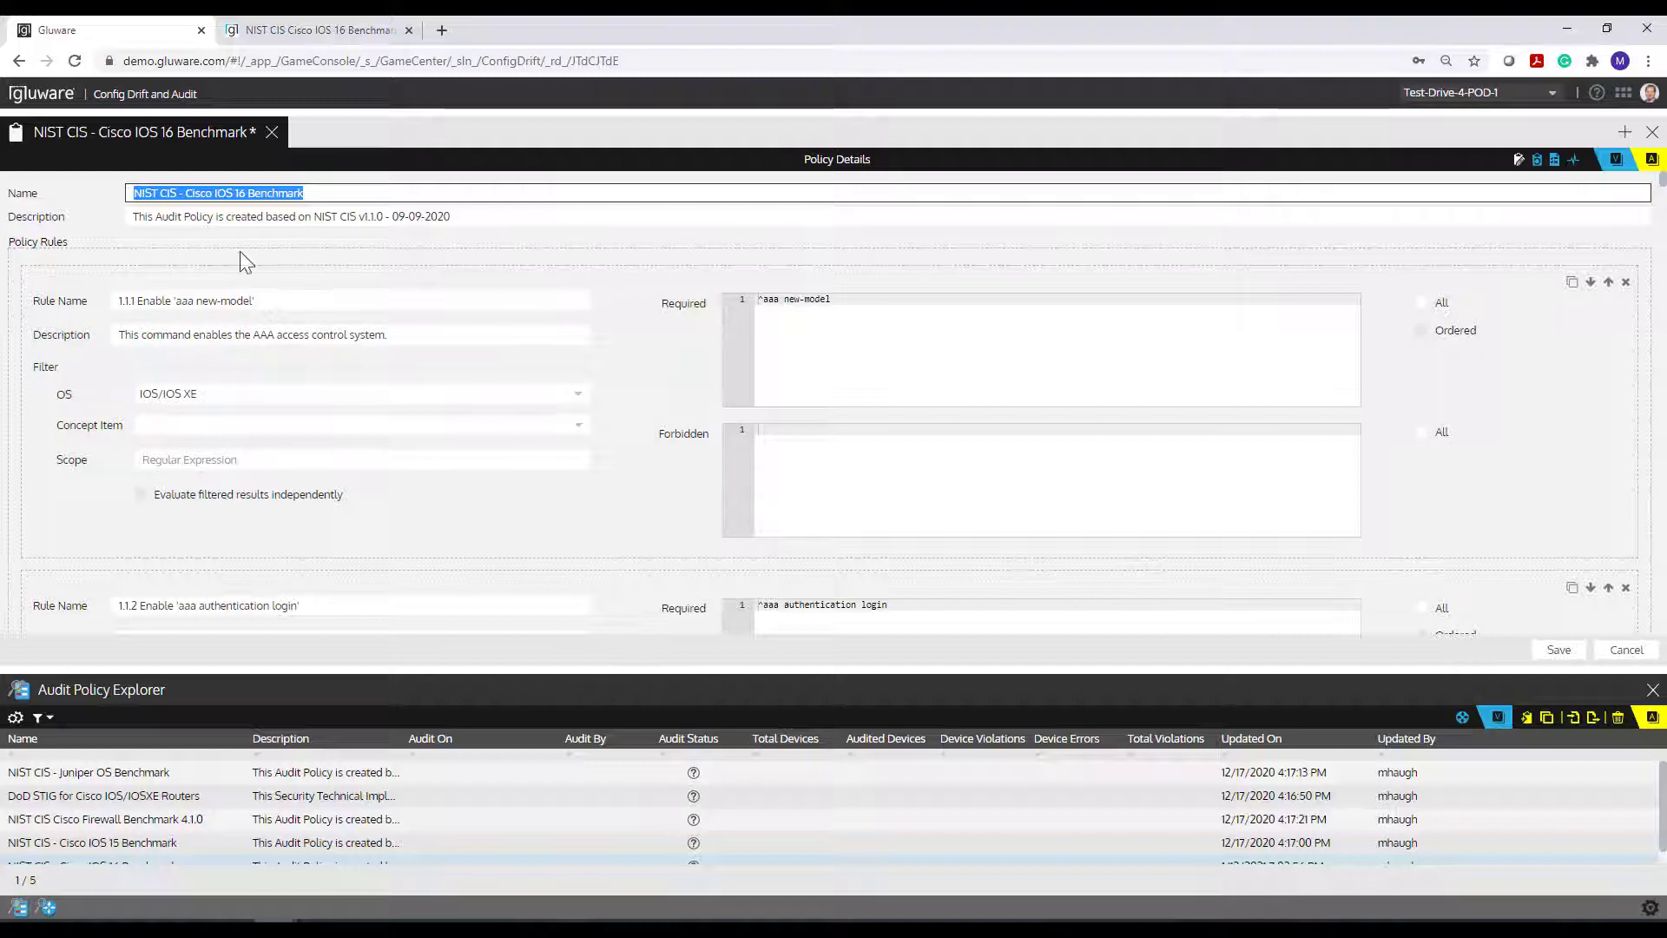
{"action": "scroll", "coordinate": [627, 401], "scroll_direction": "down", "scroll_amount": 5}
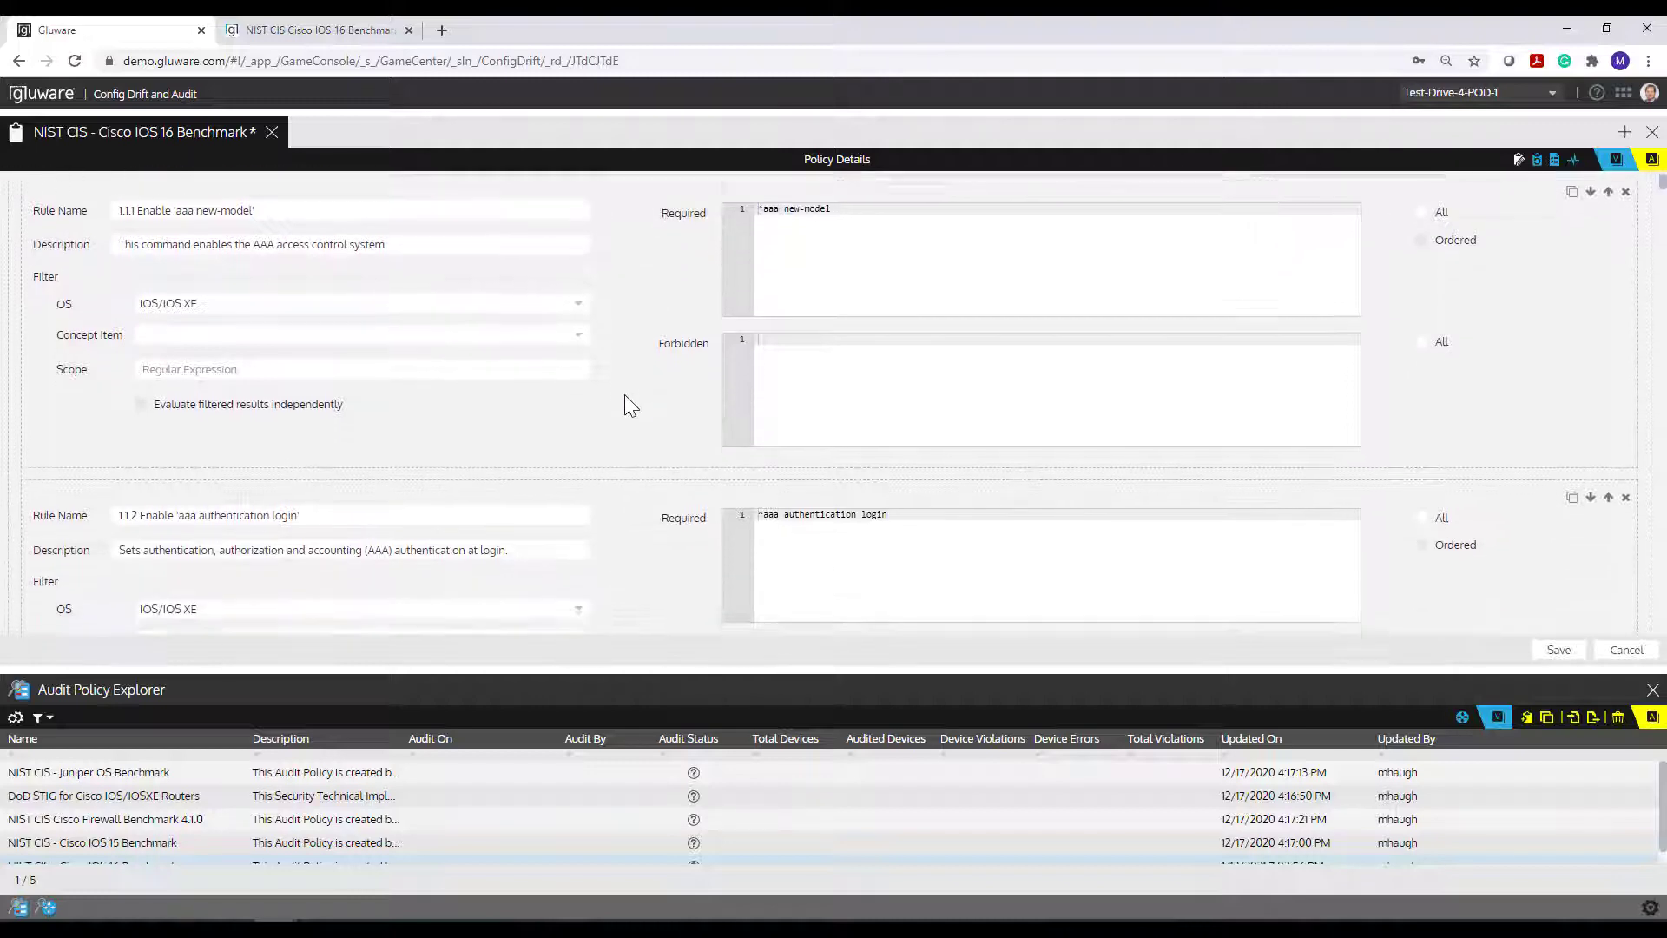
{"action": "scroll", "coordinate": [625, 398], "scroll_direction": "down", "scroll_amount": 4}
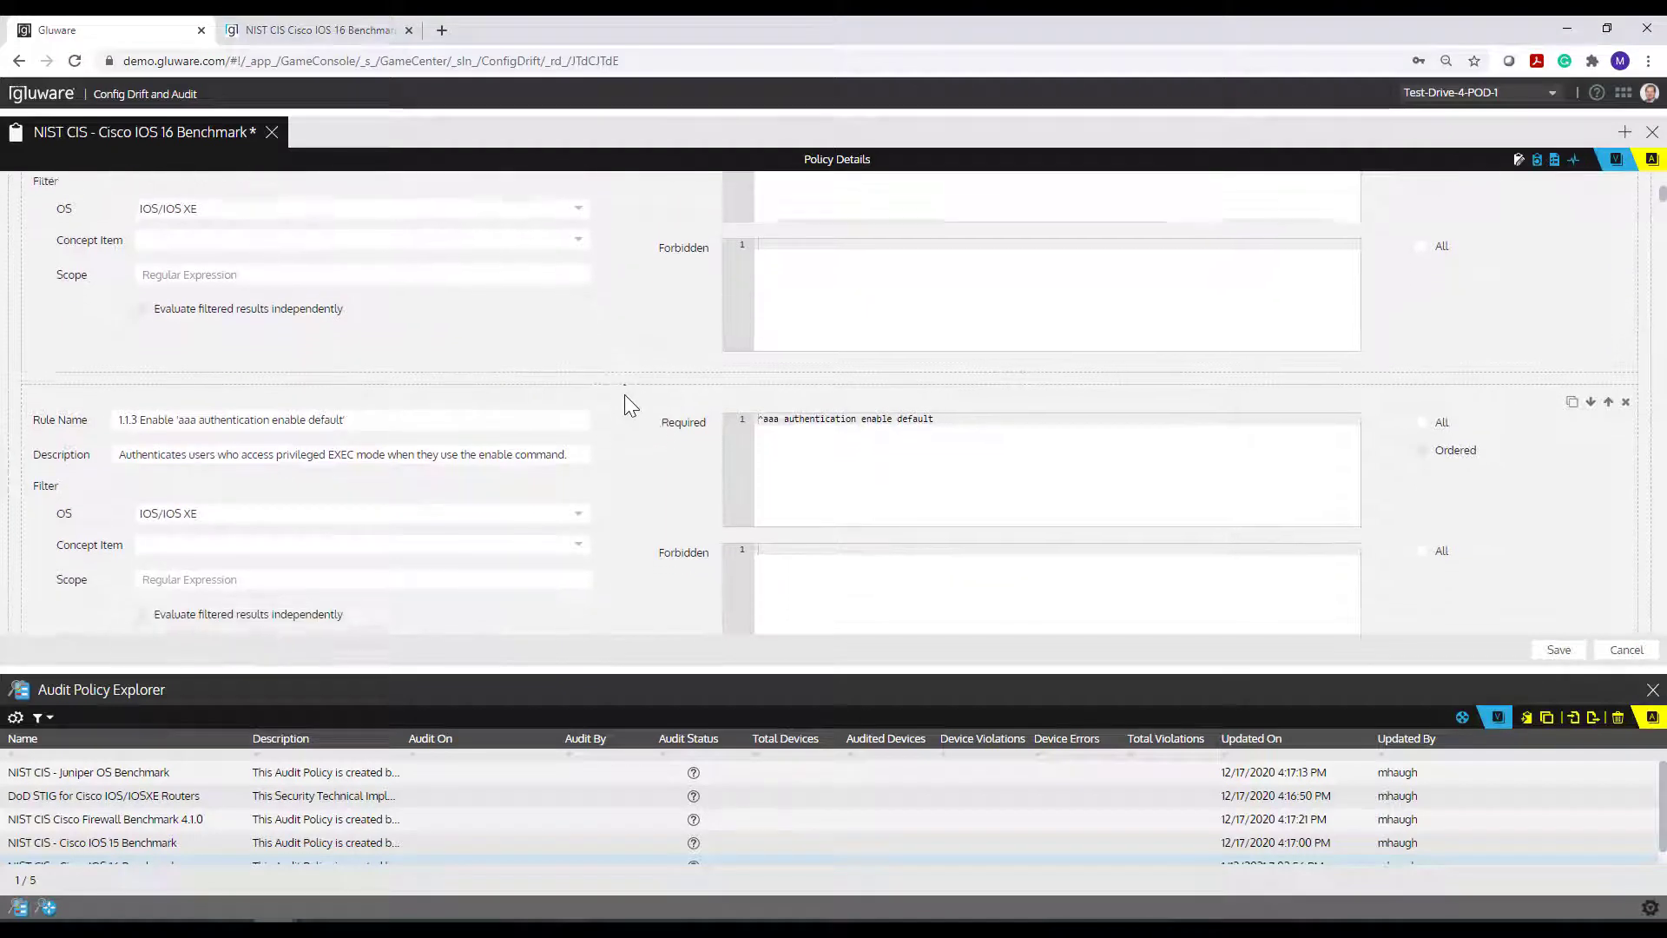
{"action": "scroll", "coordinate": [625, 398], "scroll_direction": "up", "scroll_amount": 9}
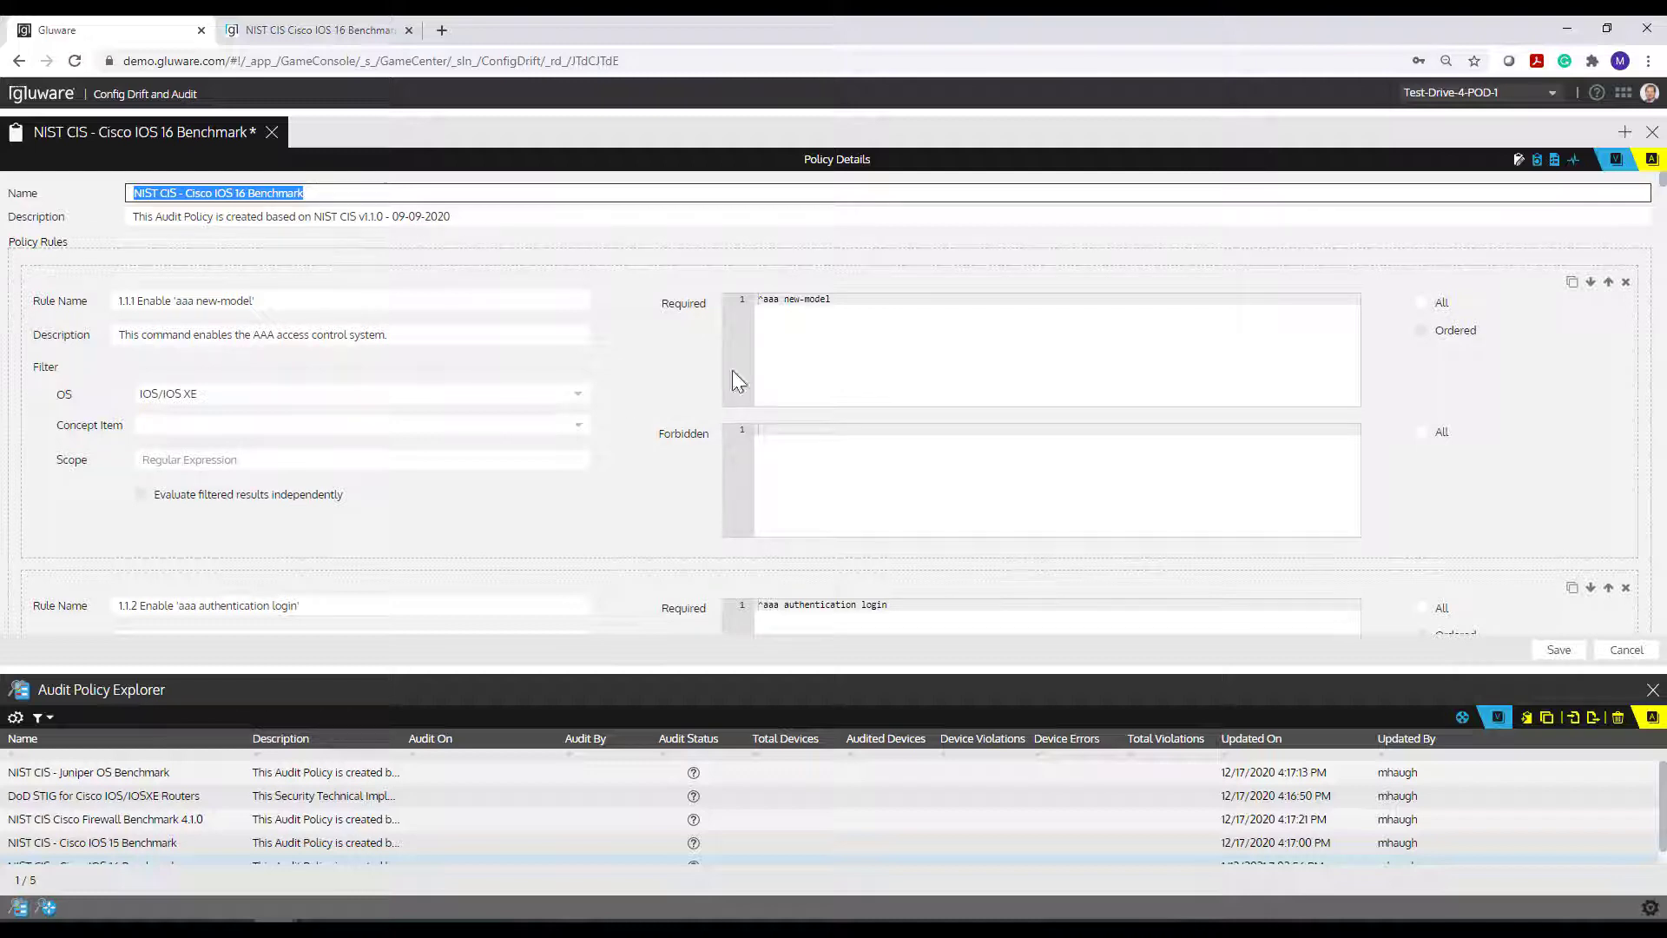
- Examine the required and forbidden fields, rule name and description of rule 1.1.1 Enable 'aaa new-model'
{"action": "left_click", "coordinate": [842, 300]}
{"action": "left_click_drag", "start_coordinate": [842, 301], "coordinate": [744, 301]}
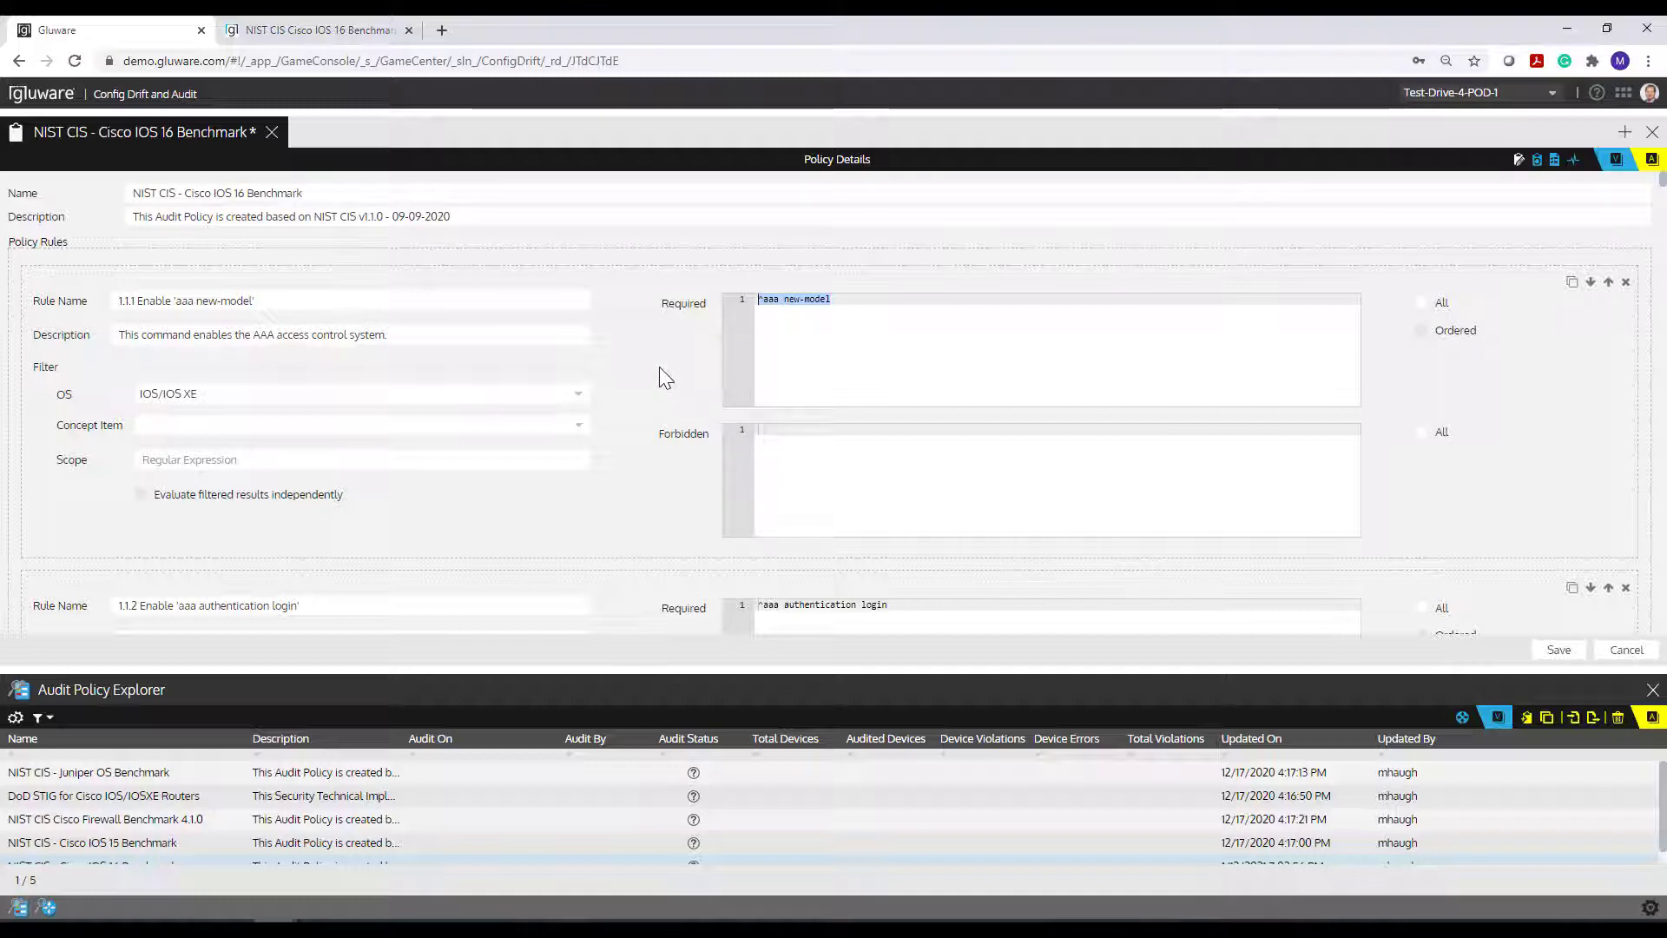
{"action": "left_click", "coordinate": [796, 442]}
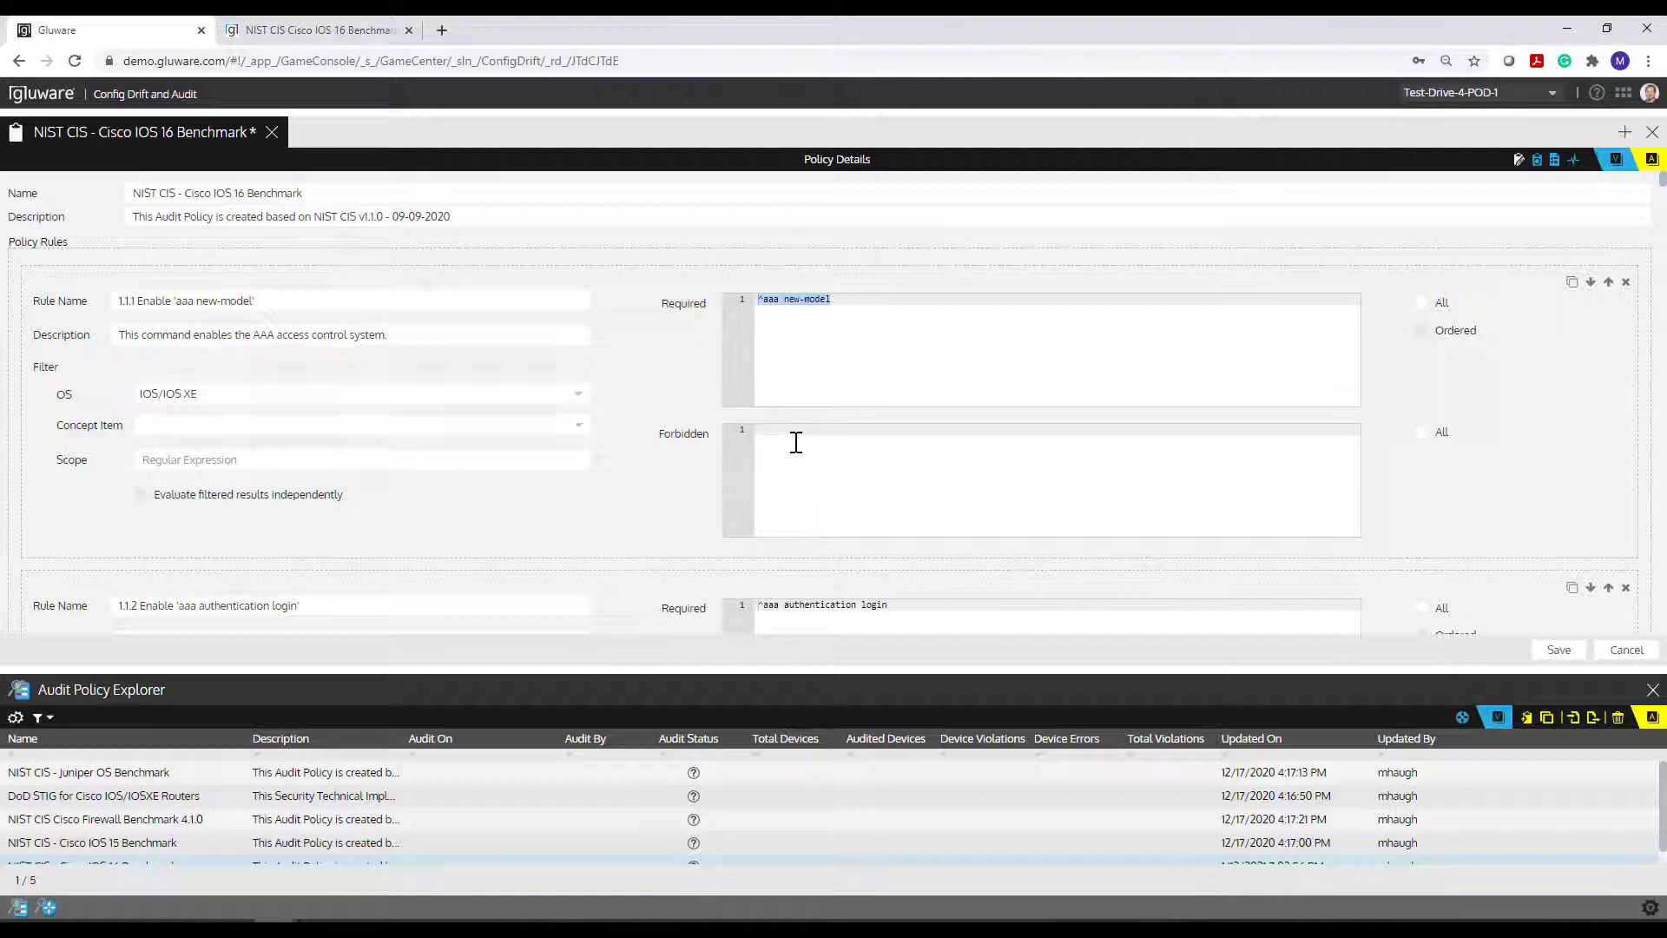
{"action": "left_click", "coordinate": [842, 301]}
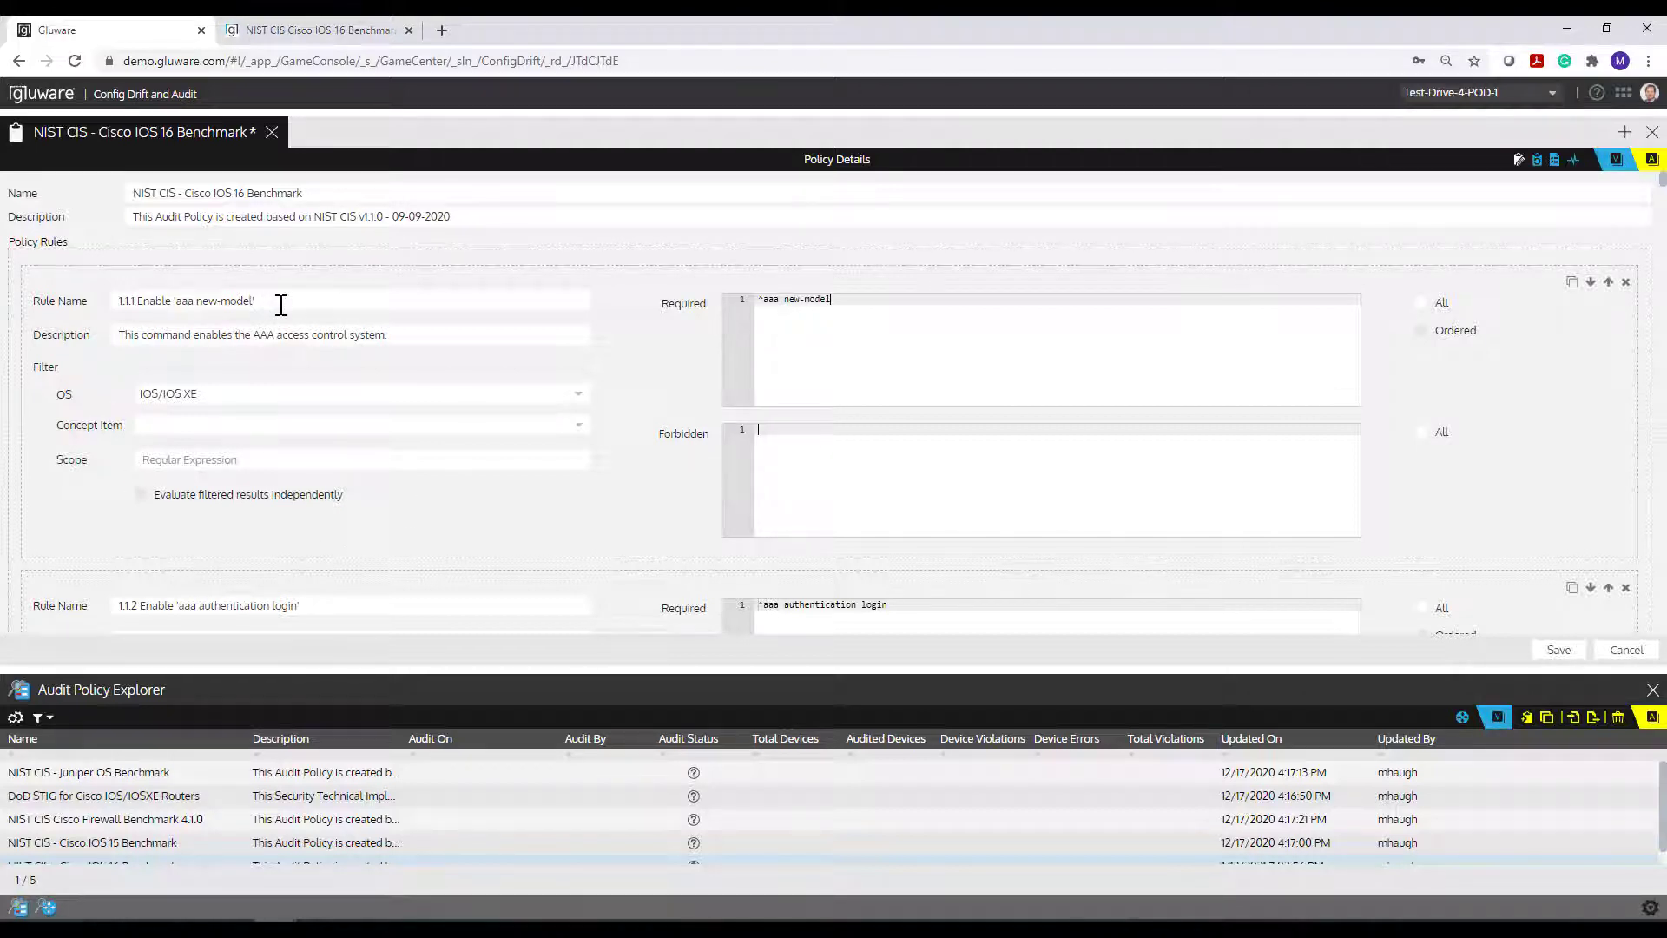
{"action": "left_click_drag", "start_coordinate": [280, 304], "coordinate": [91, 297]}
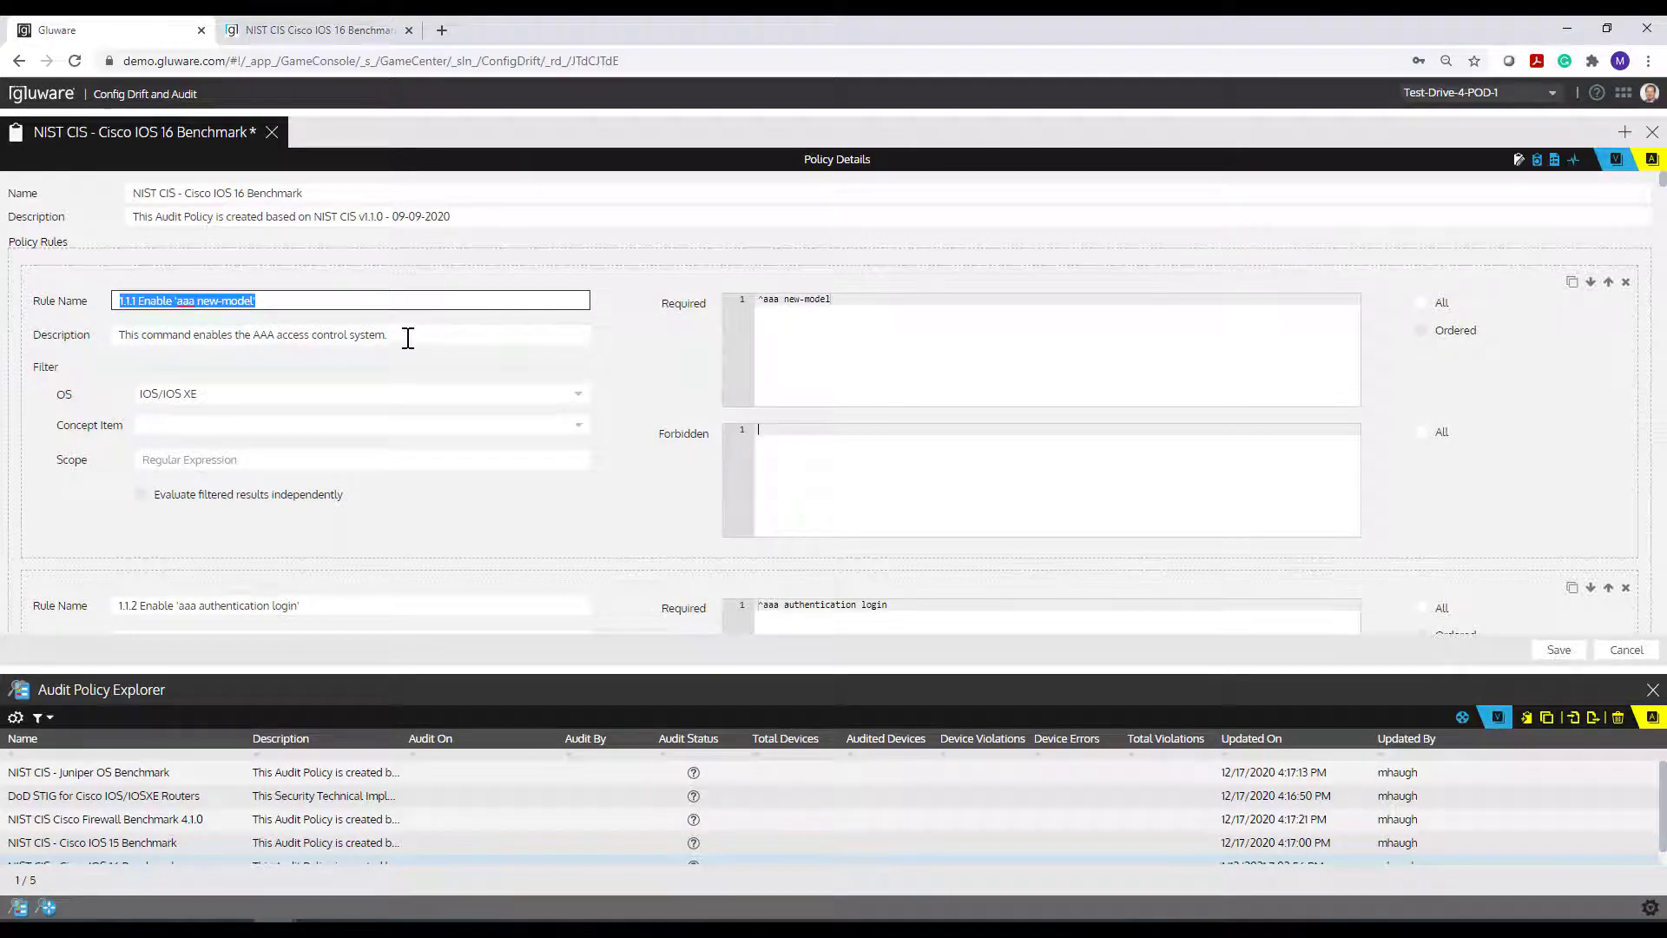
{"action": "left_click_drag", "start_coordinate": [408, 338], "coordinate": [43, 341]}
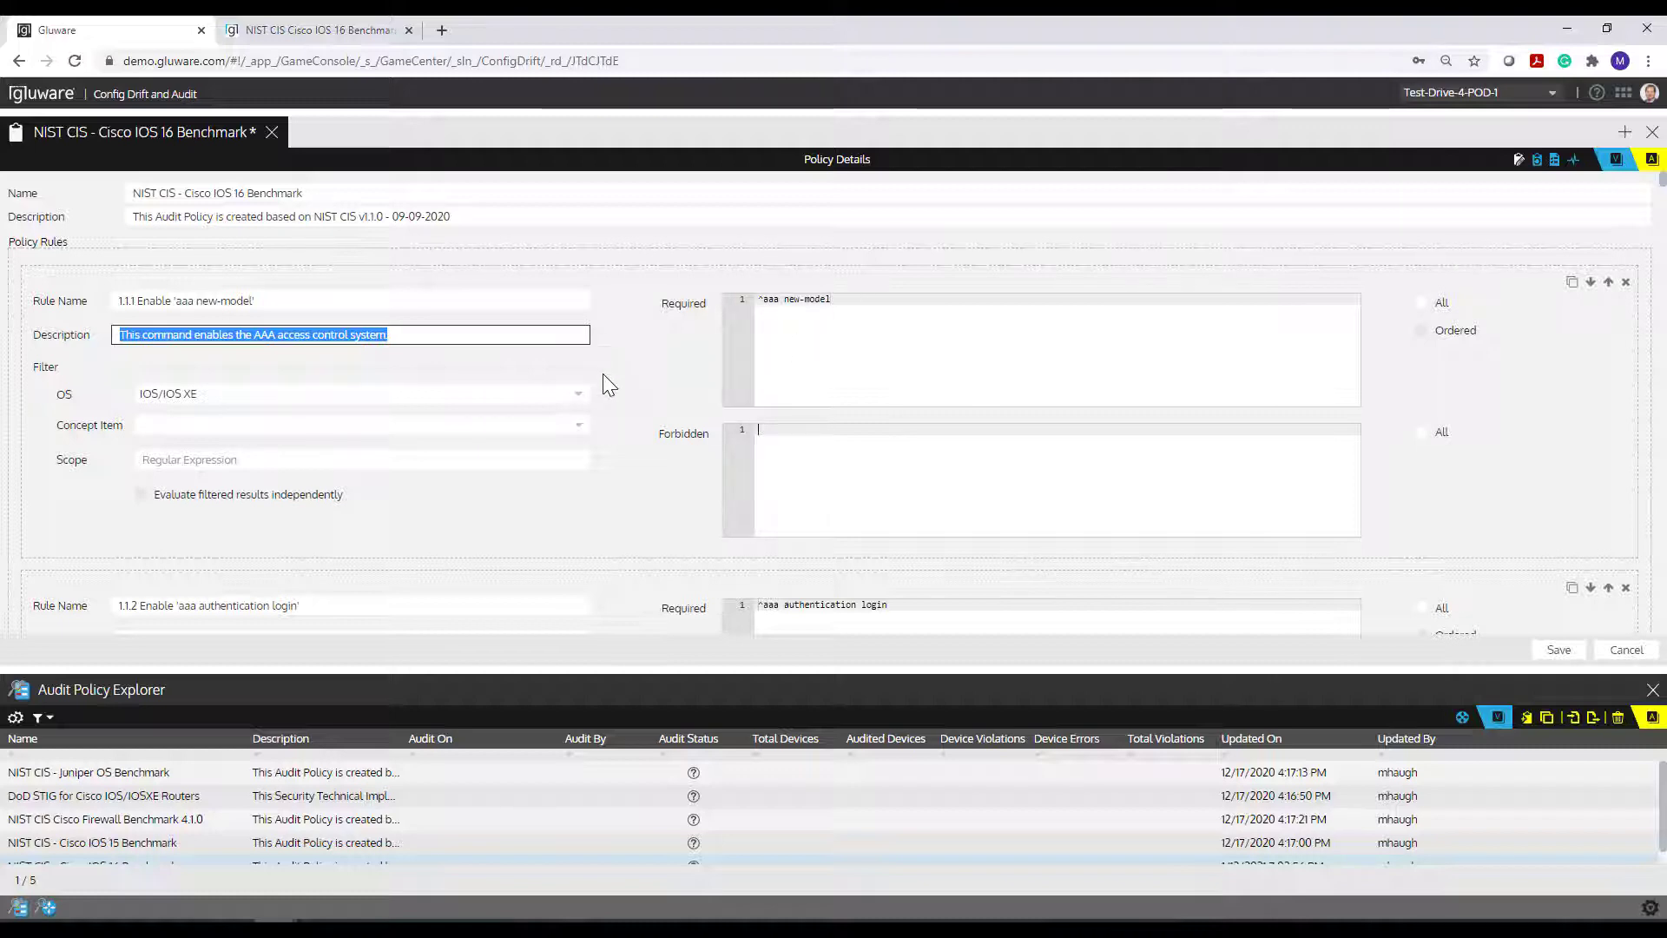
- Inspect rule 1.1.1's available OS filter options, its scope field and its required expression without changing them
{"action": "left_click", "coordinate": [579, 394]}
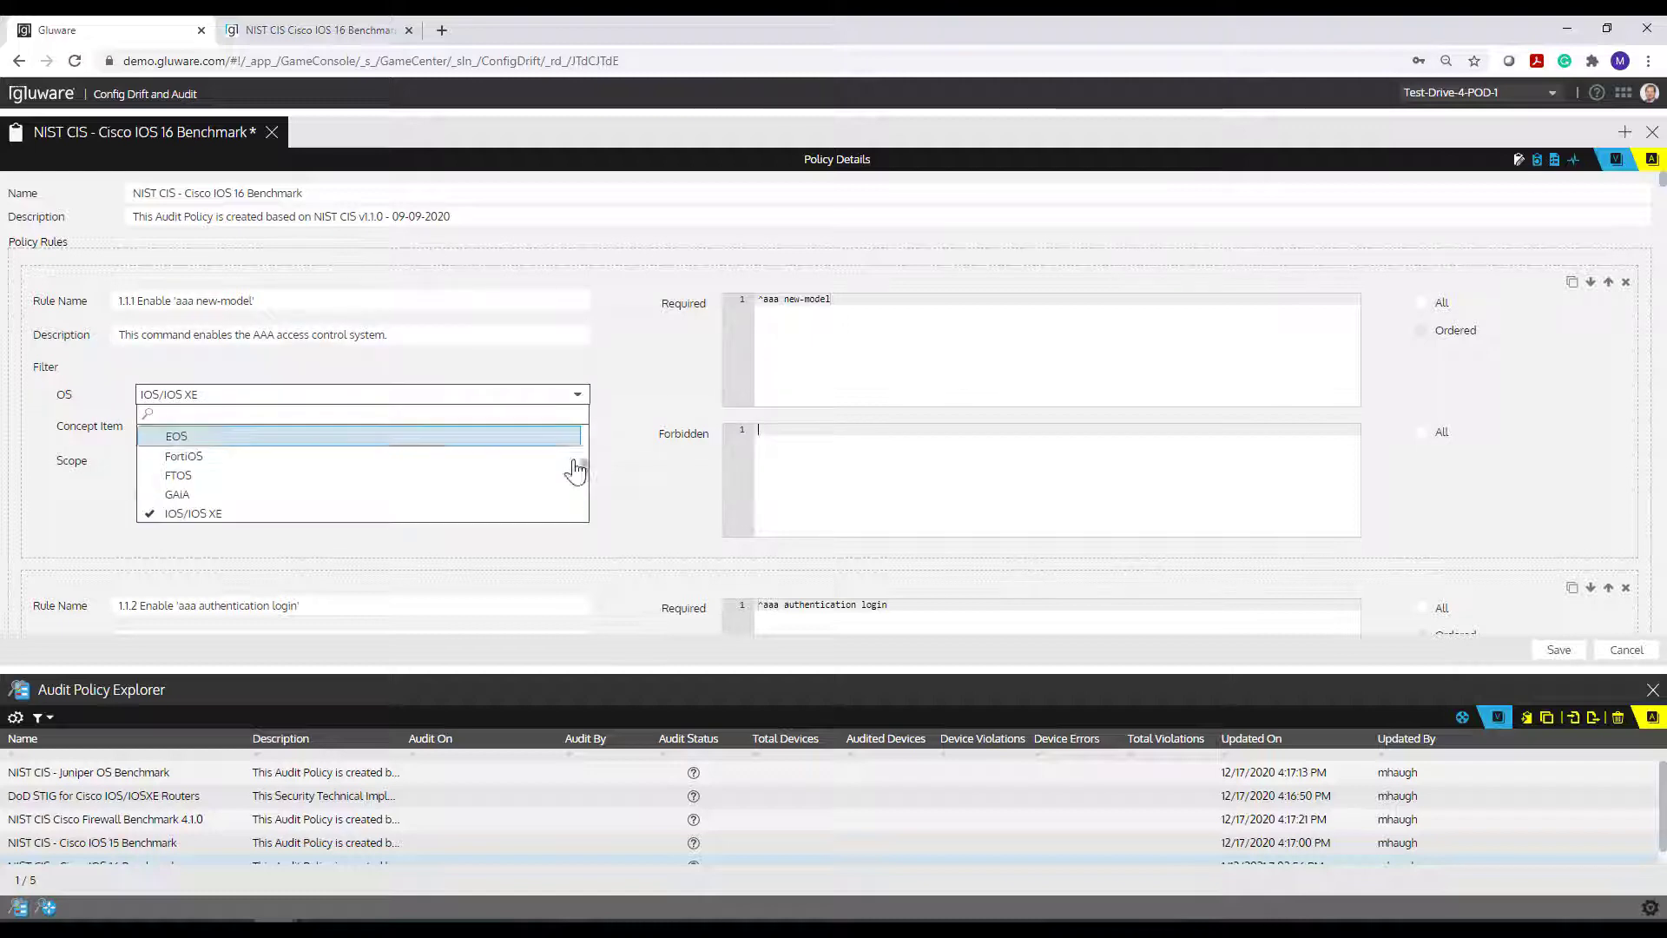
{"action": "scroll", "coordinate": [585, 466], "scroll_direction": "down", "scroll_amount": 3}
{"action": "scroll", "coordinate": [584, 472], "scroll_direction": "up", "scroll_amount": 6}
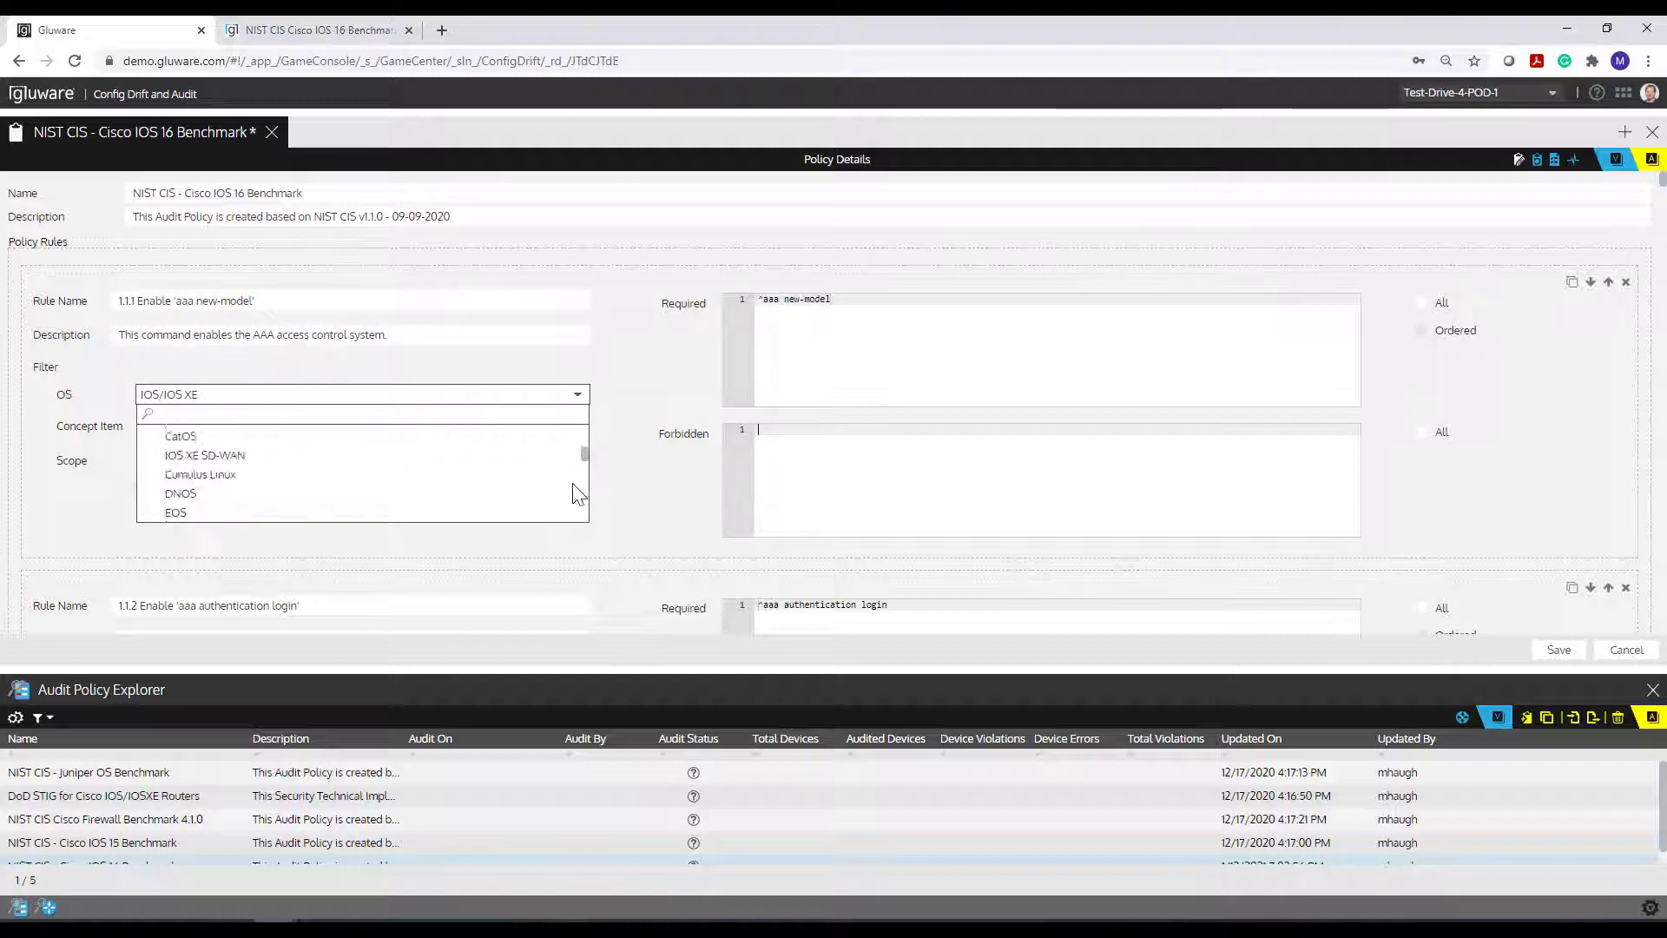
{"action": "left_click", "coordinate": [613, 389]}
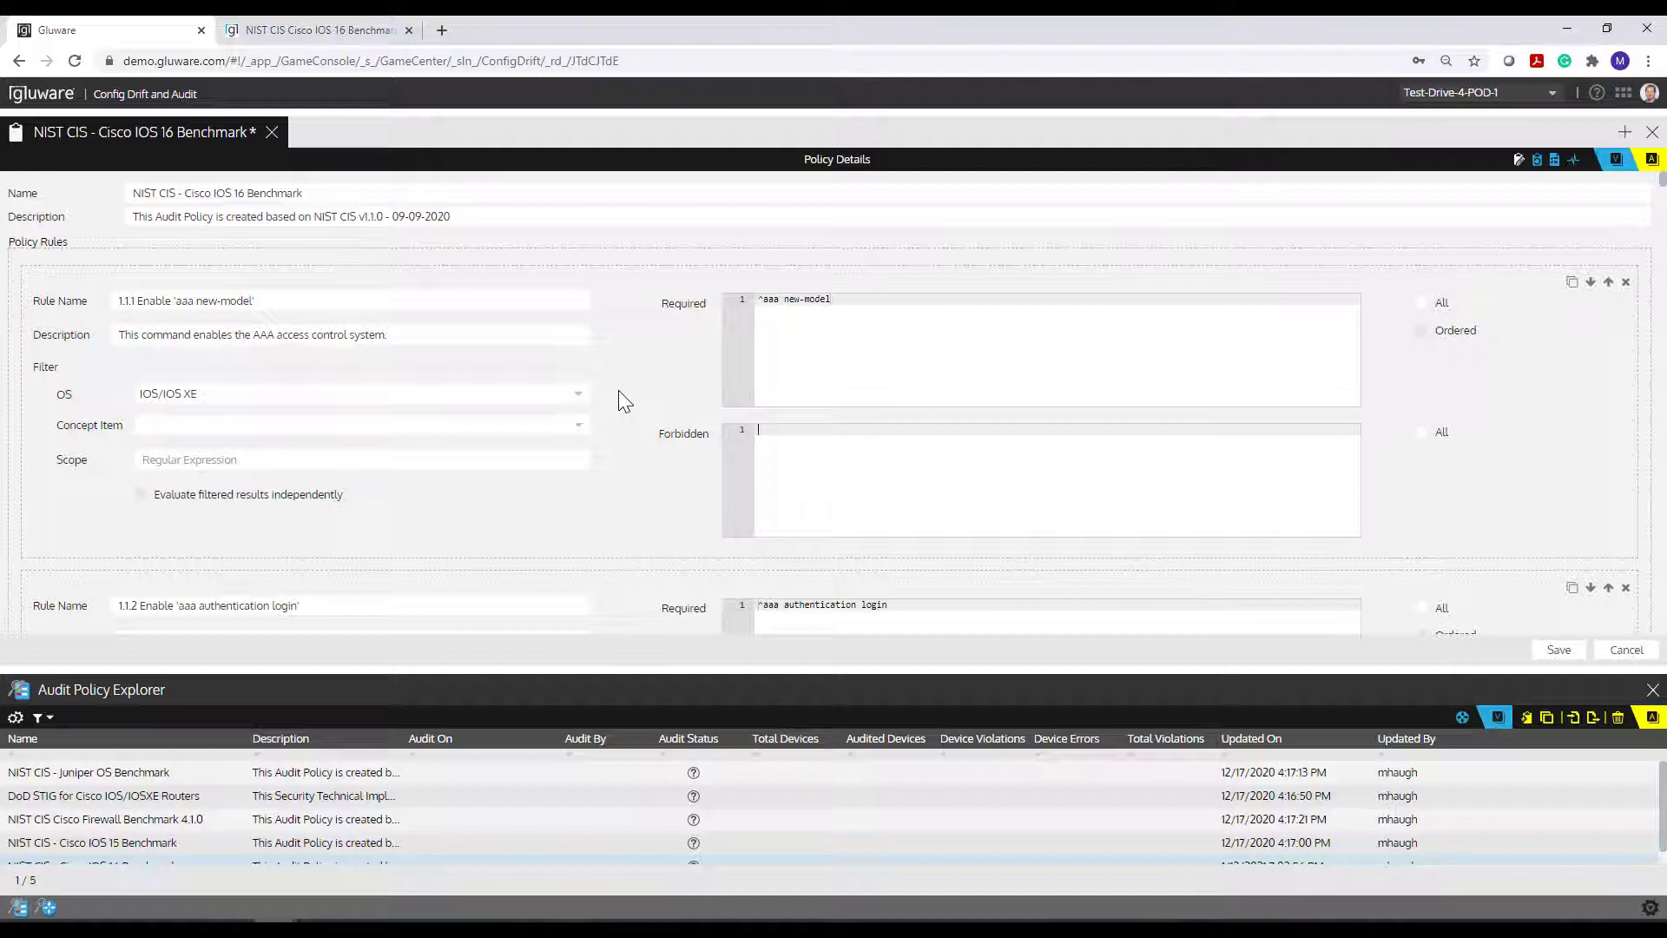
{"action": "left_click", "coordinate": [347, 457]}
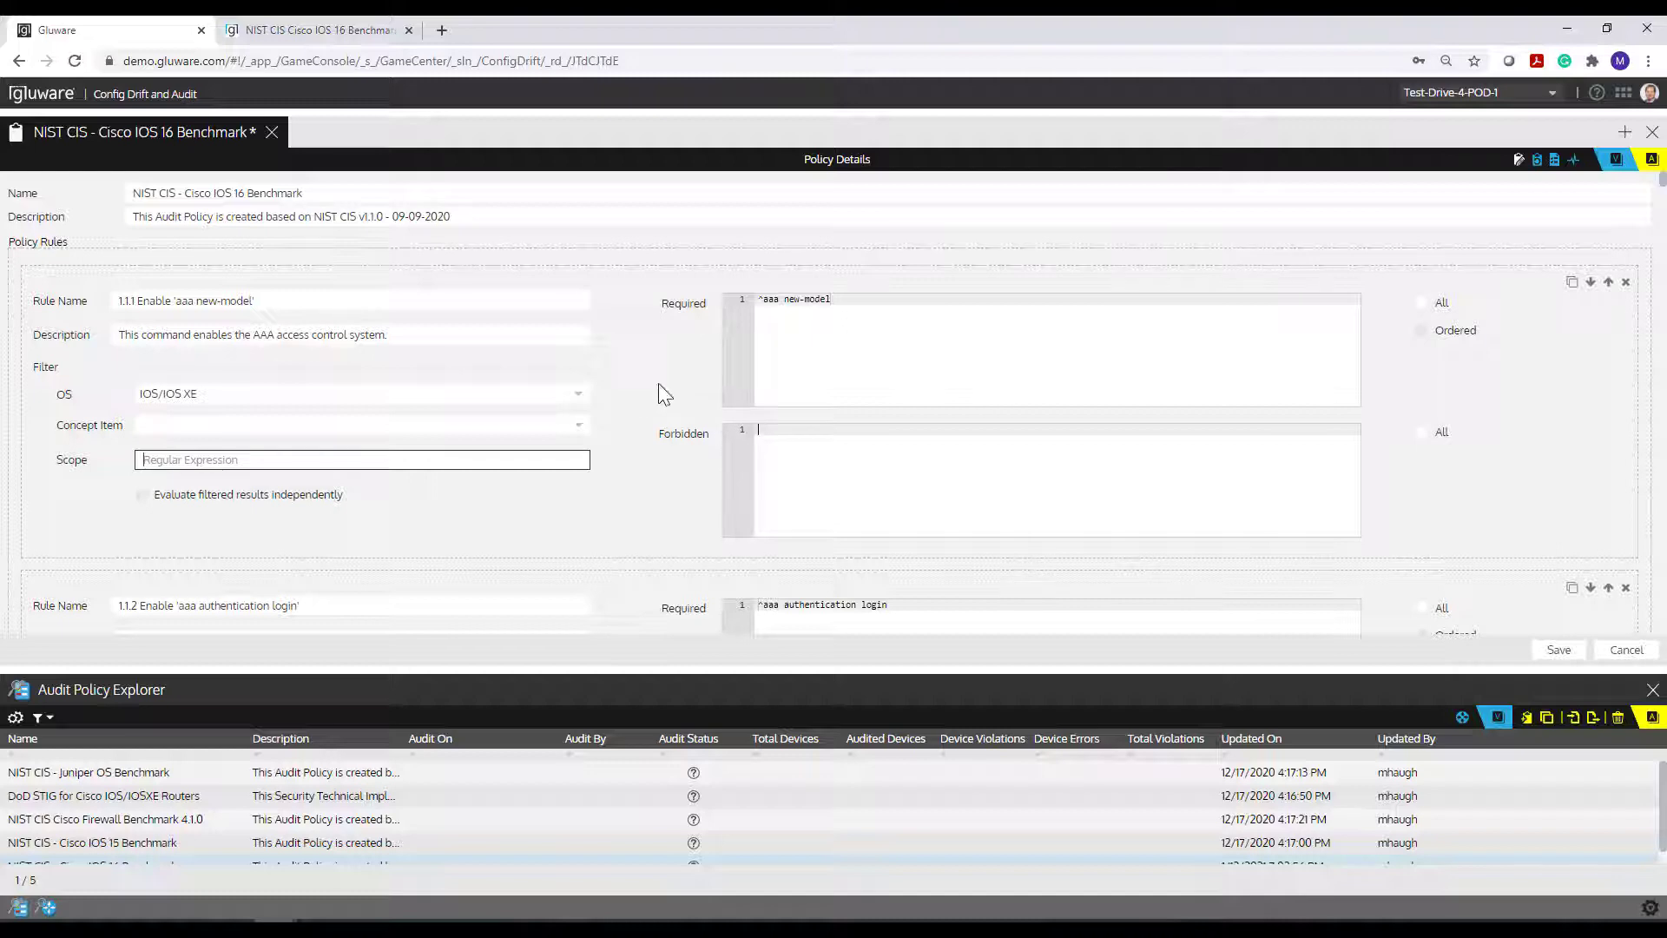
{"action": "left_click_drag", "start_coordinate": [856, 298], "coordinate": [749, 299]}
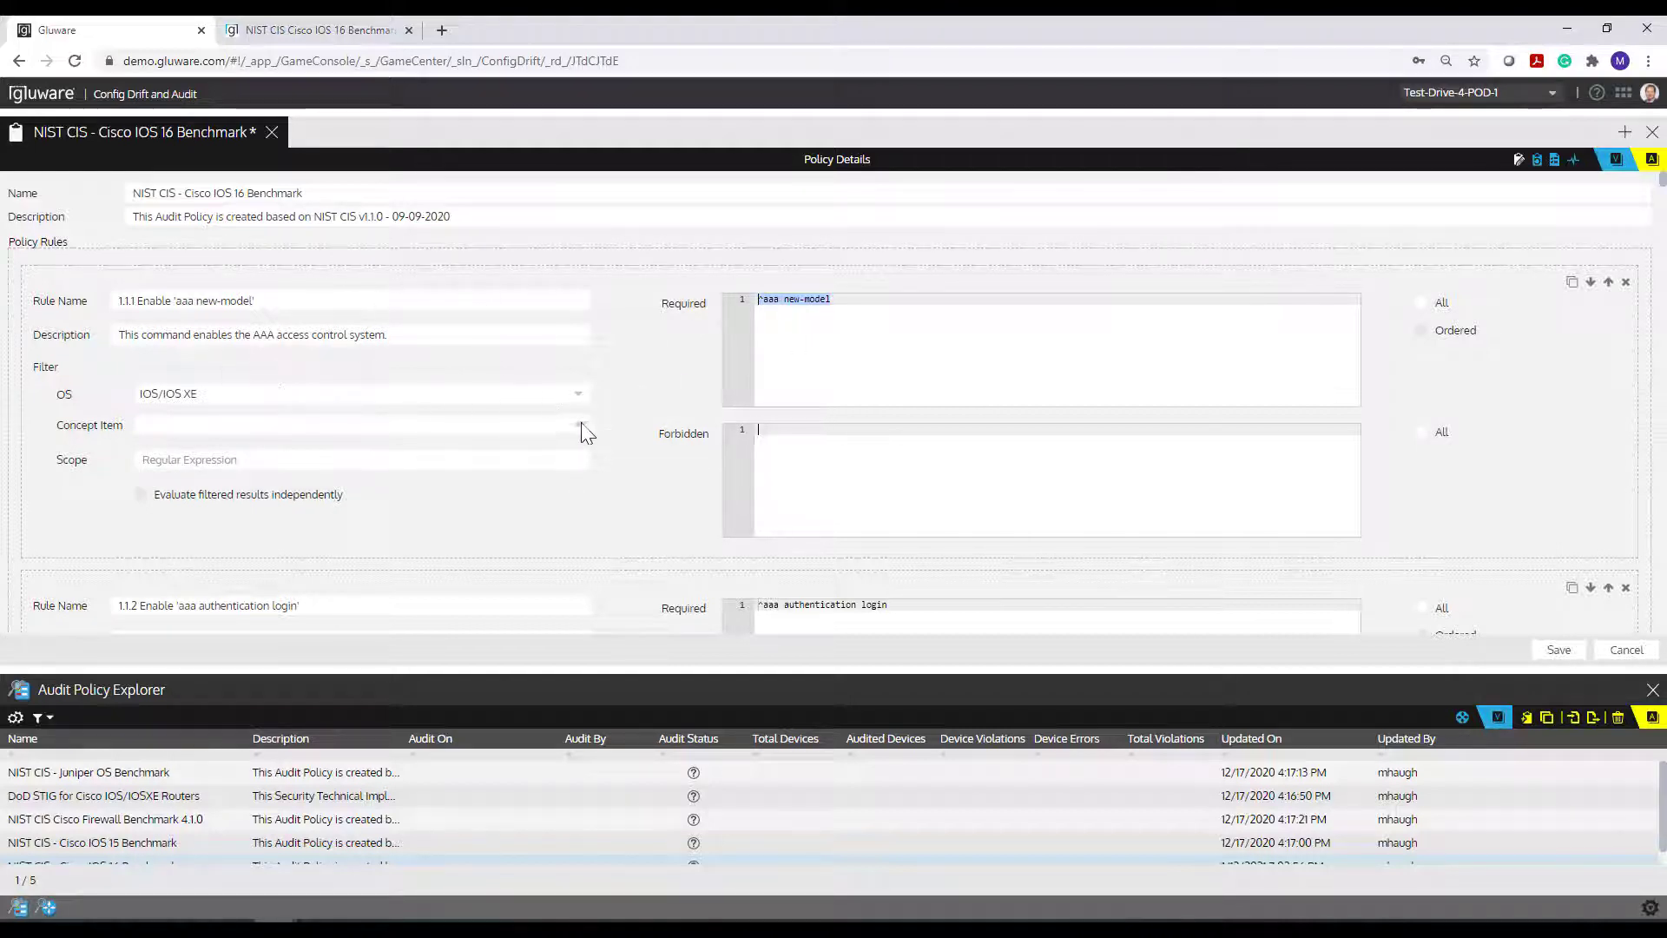
- Look at rule 1.1.2 and the name of rule 1.1.3 Enable 'aaa authentication enable default'
{"action": "scroll", "coordinate": [623, 386], "scroll_direction": "down", "scroll_amount": 2}
{"action": "scroll", "coordinate": [622, 385], "scroll_direction": "down", "scroll_amount": 1}
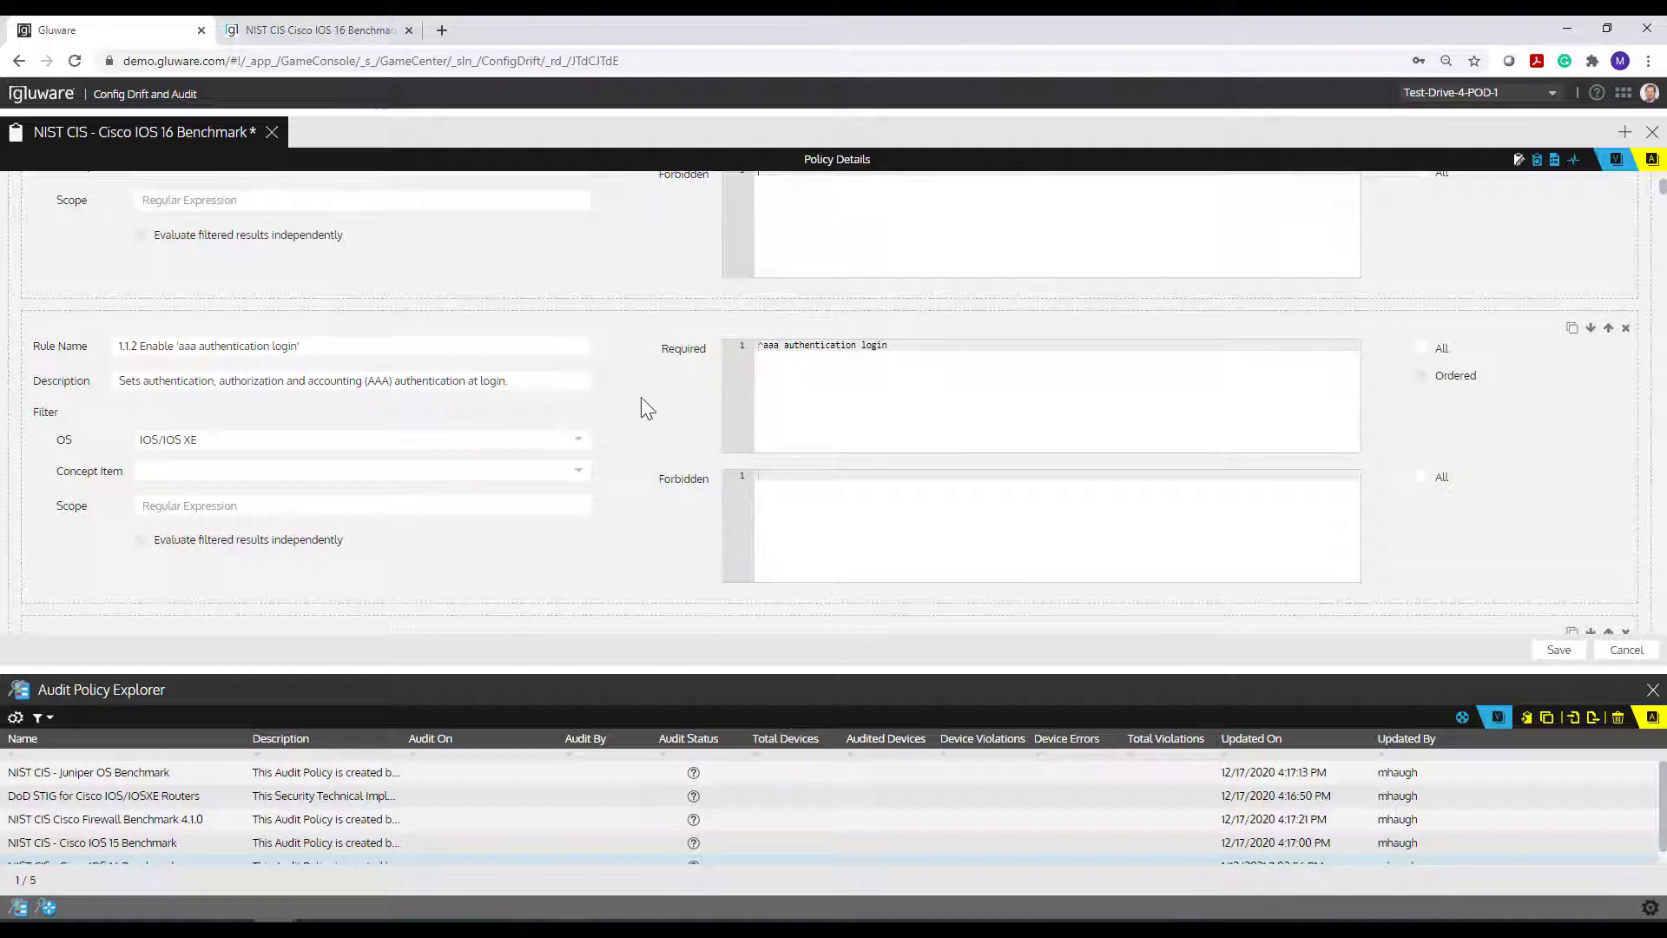
{"action": "scroll", "coordinate": [627, 408], "scroll_direction": "down", "scroll_amount": 2}
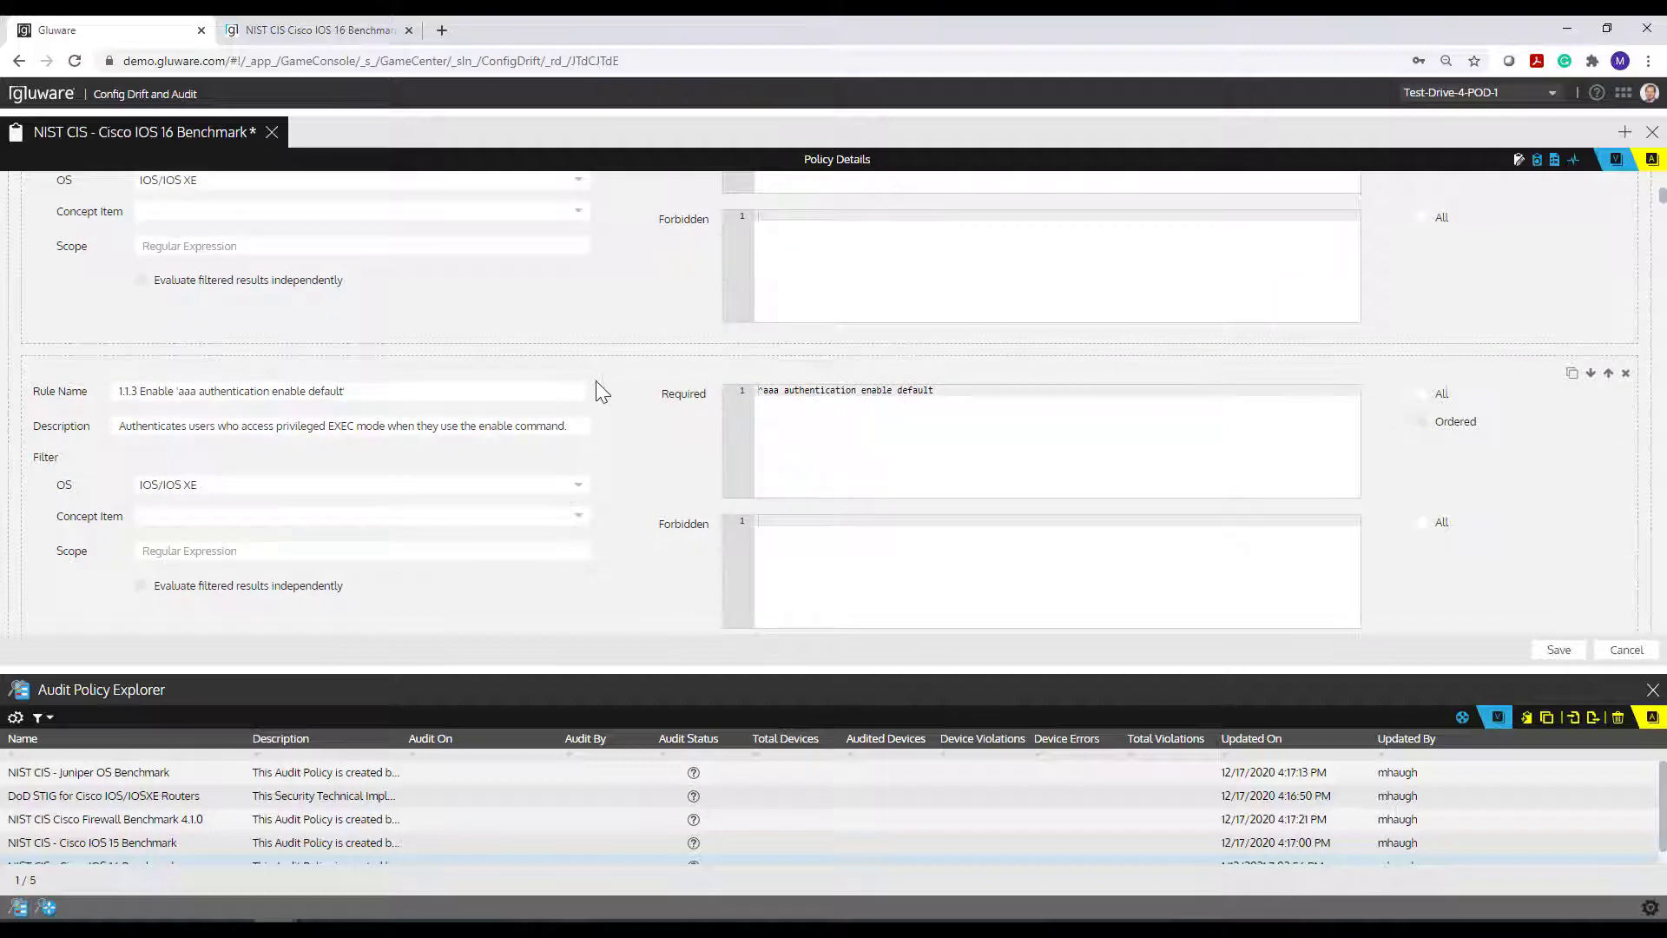
{"action": "left_click_drag", "start_coordinate": [453, 391], "coordinate": [112, 387]}
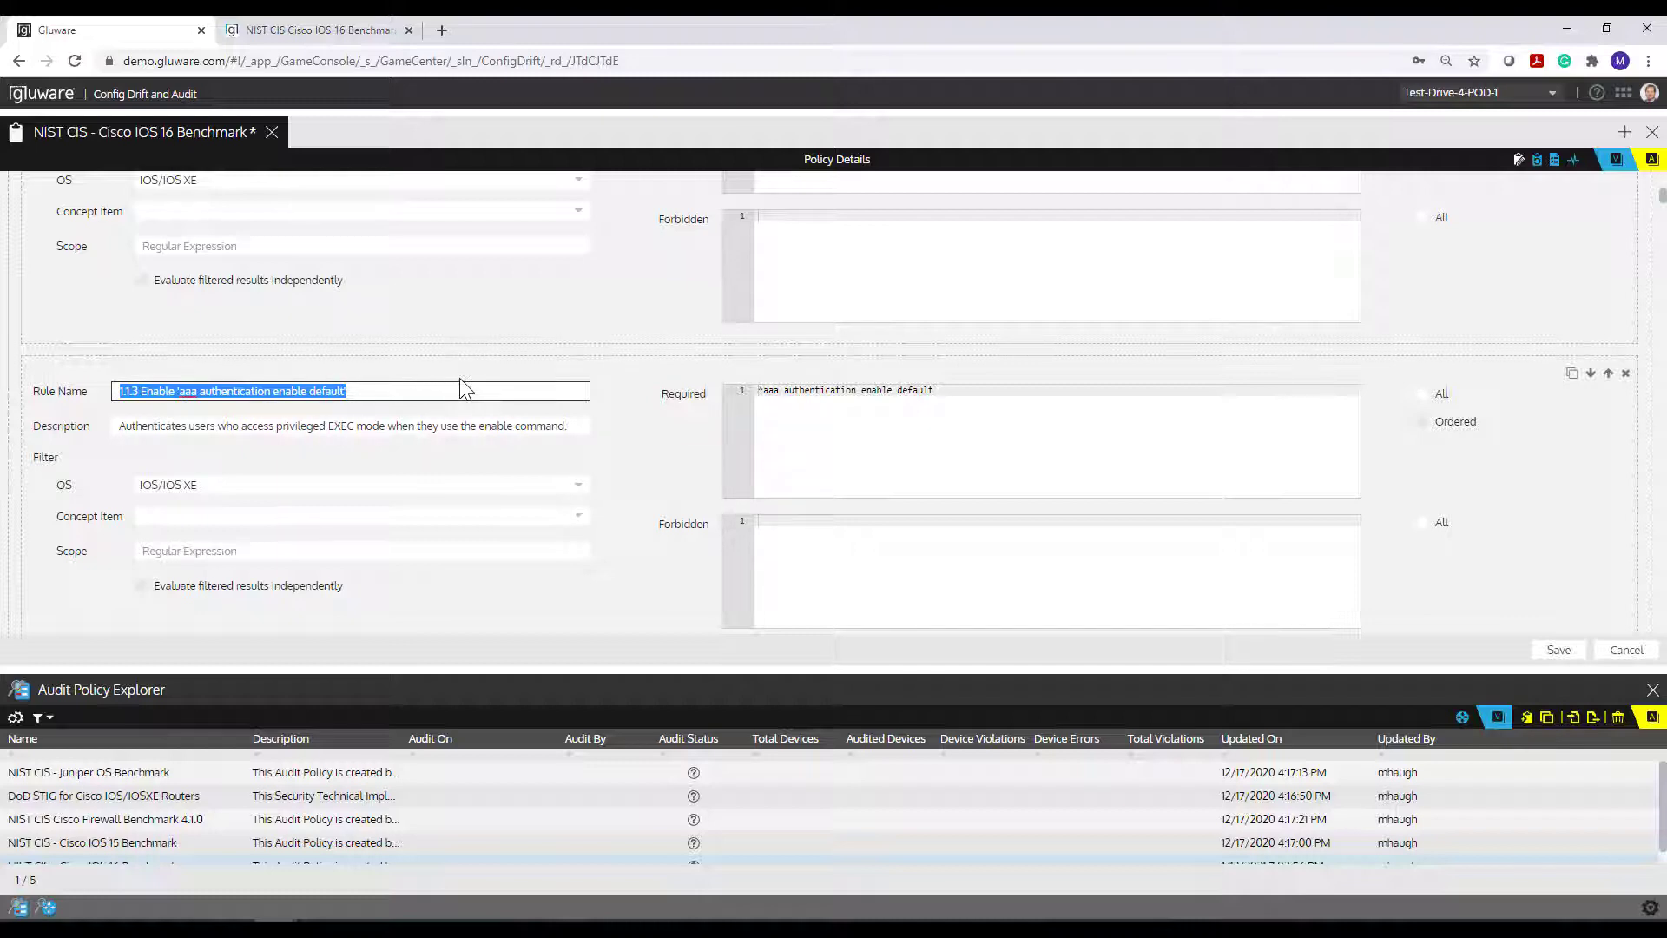
- Examine the name and the required 'login authentication' expression of rule 1.1.4 for 'line con 0'
{"action": "left_click", "coordinate": [657, 445]}
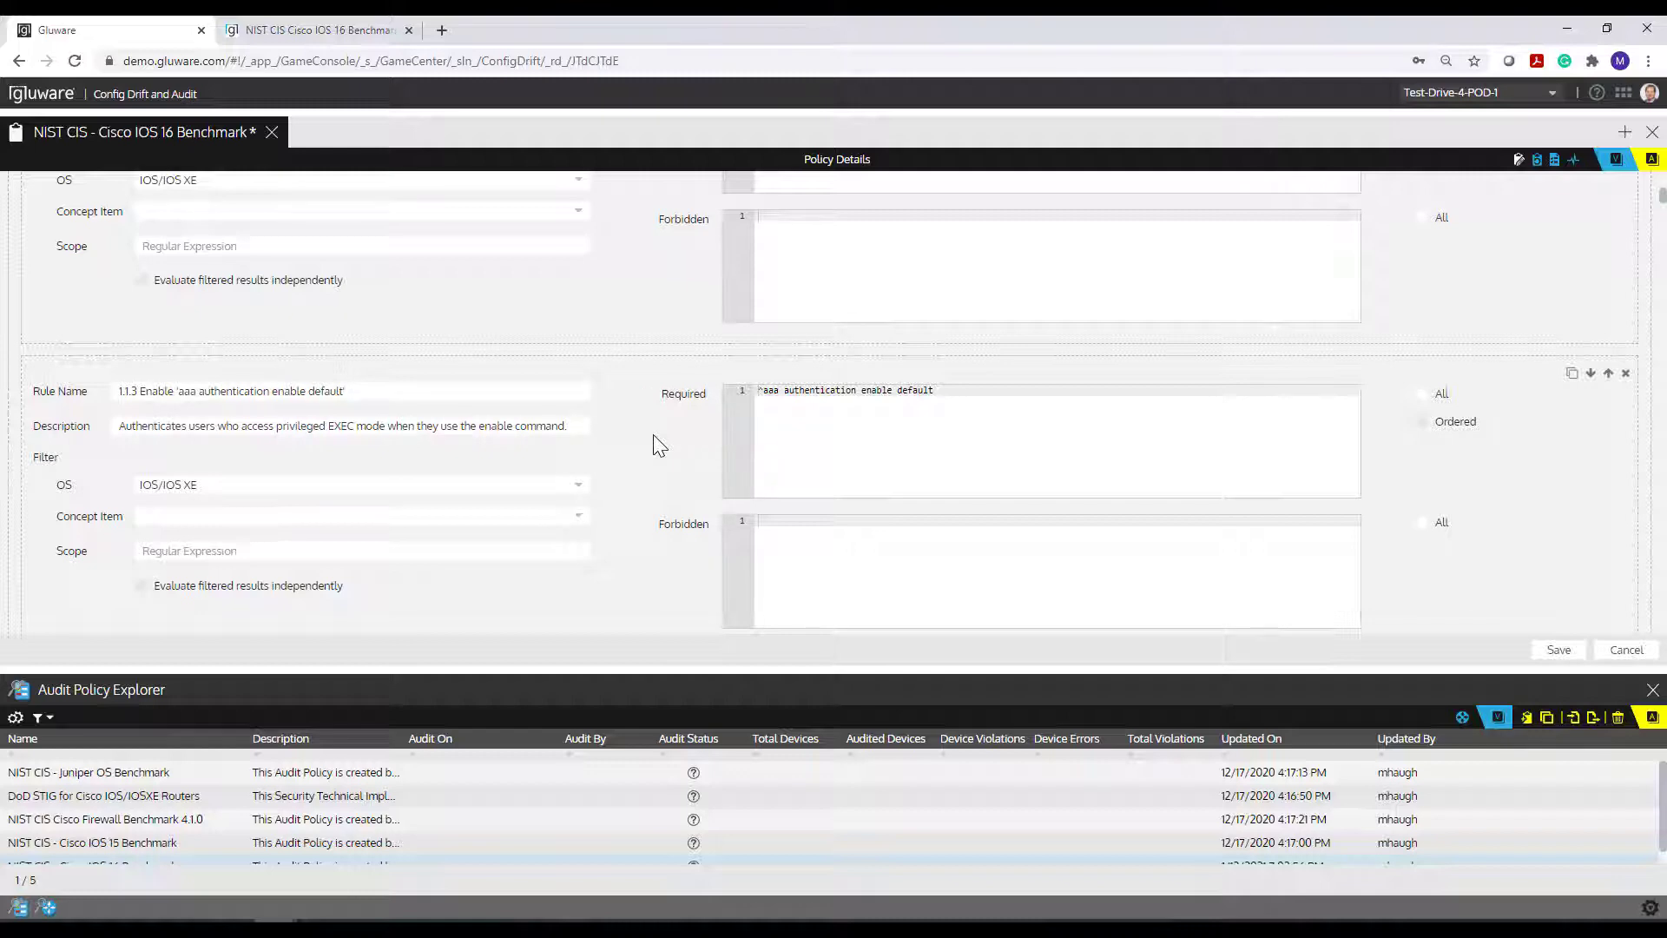
{"action": "scroll", "coordinate": [653, 437], "scroll_direction": "down", "scroll_amount": 4}
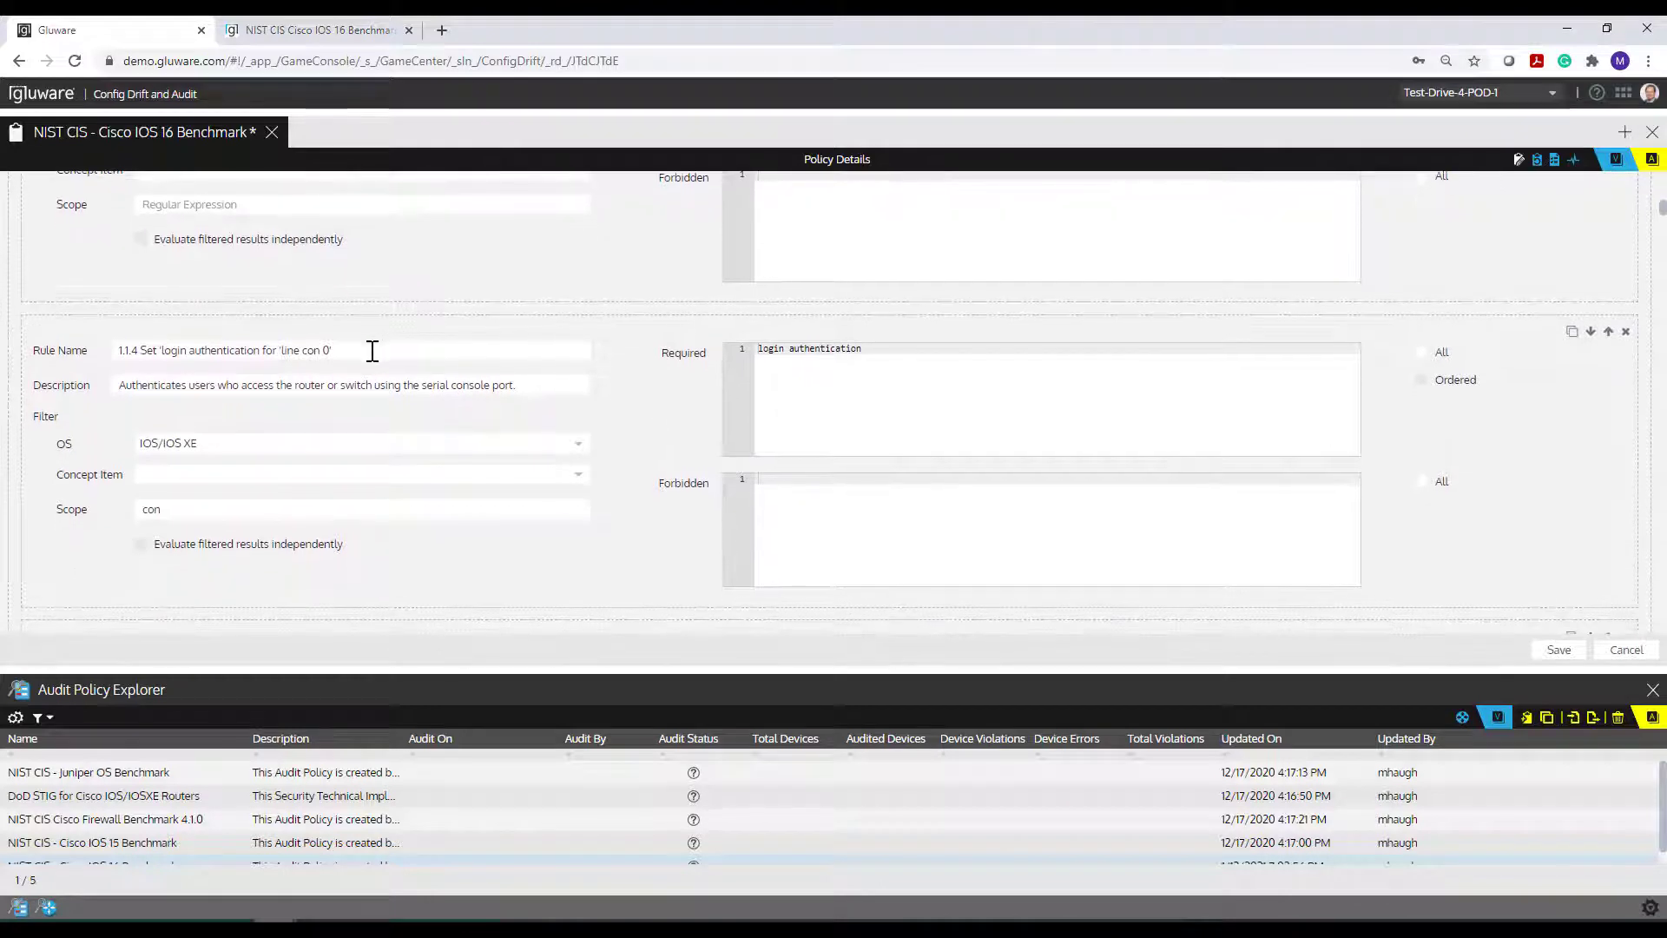
{"action": "left_click", "coordinate": [365, 350]}
{"action": "left_click_drag", "start_coordinate": [347, 350], "coordinate": [120, 351]}
{"action": "left_click", "coordinate": [877, 349]}
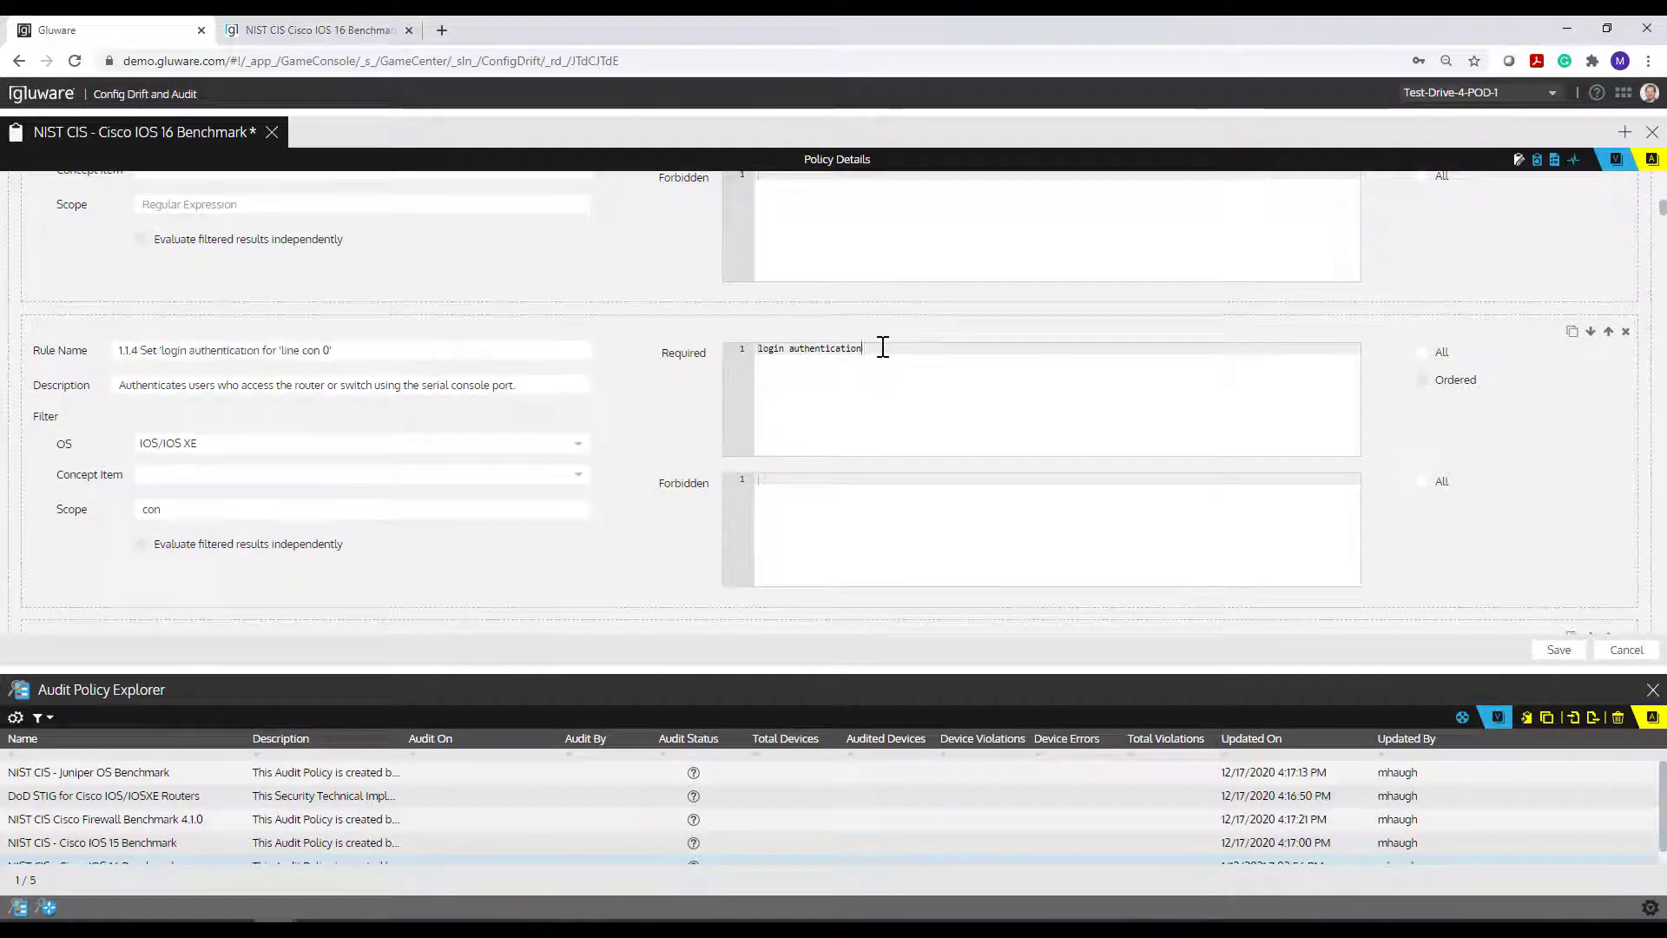
{"action": "left_click_drag", "start_coordinate": [877, 349], "coordinate": [735, 348]}
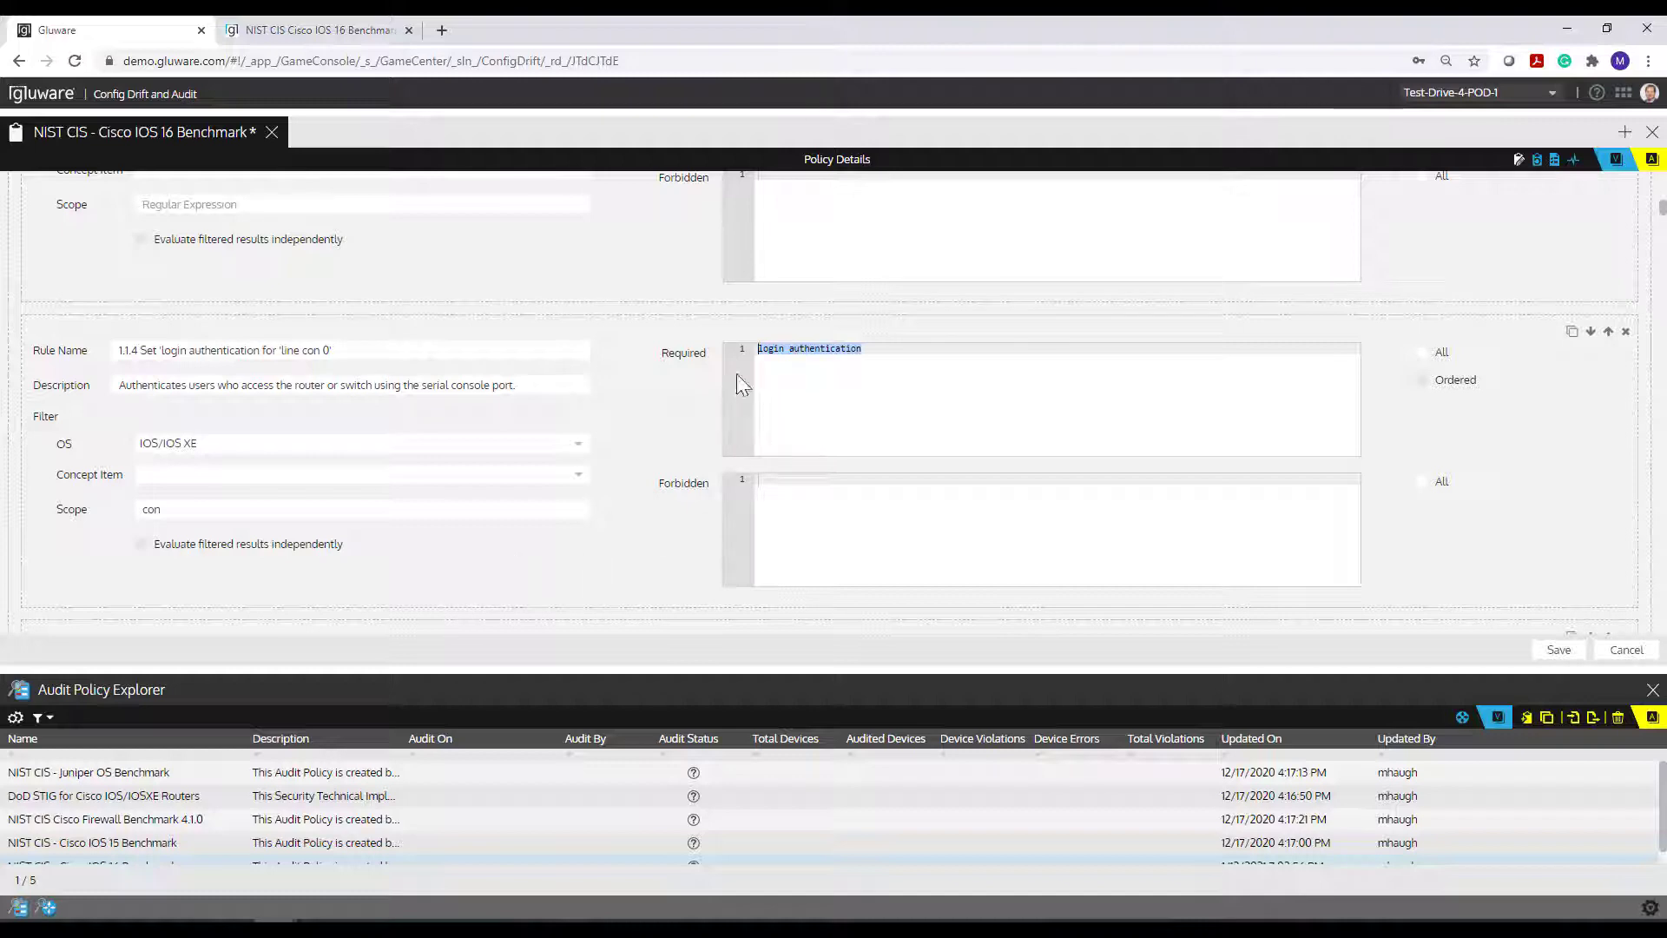
- Look through the rules from 1.1.5 to 1.2.3, noting their scopes and required expressions
{"action": "scroll", "coordinate": [649, 490], "scroll_direction": "down", "scroll_amount": 2}
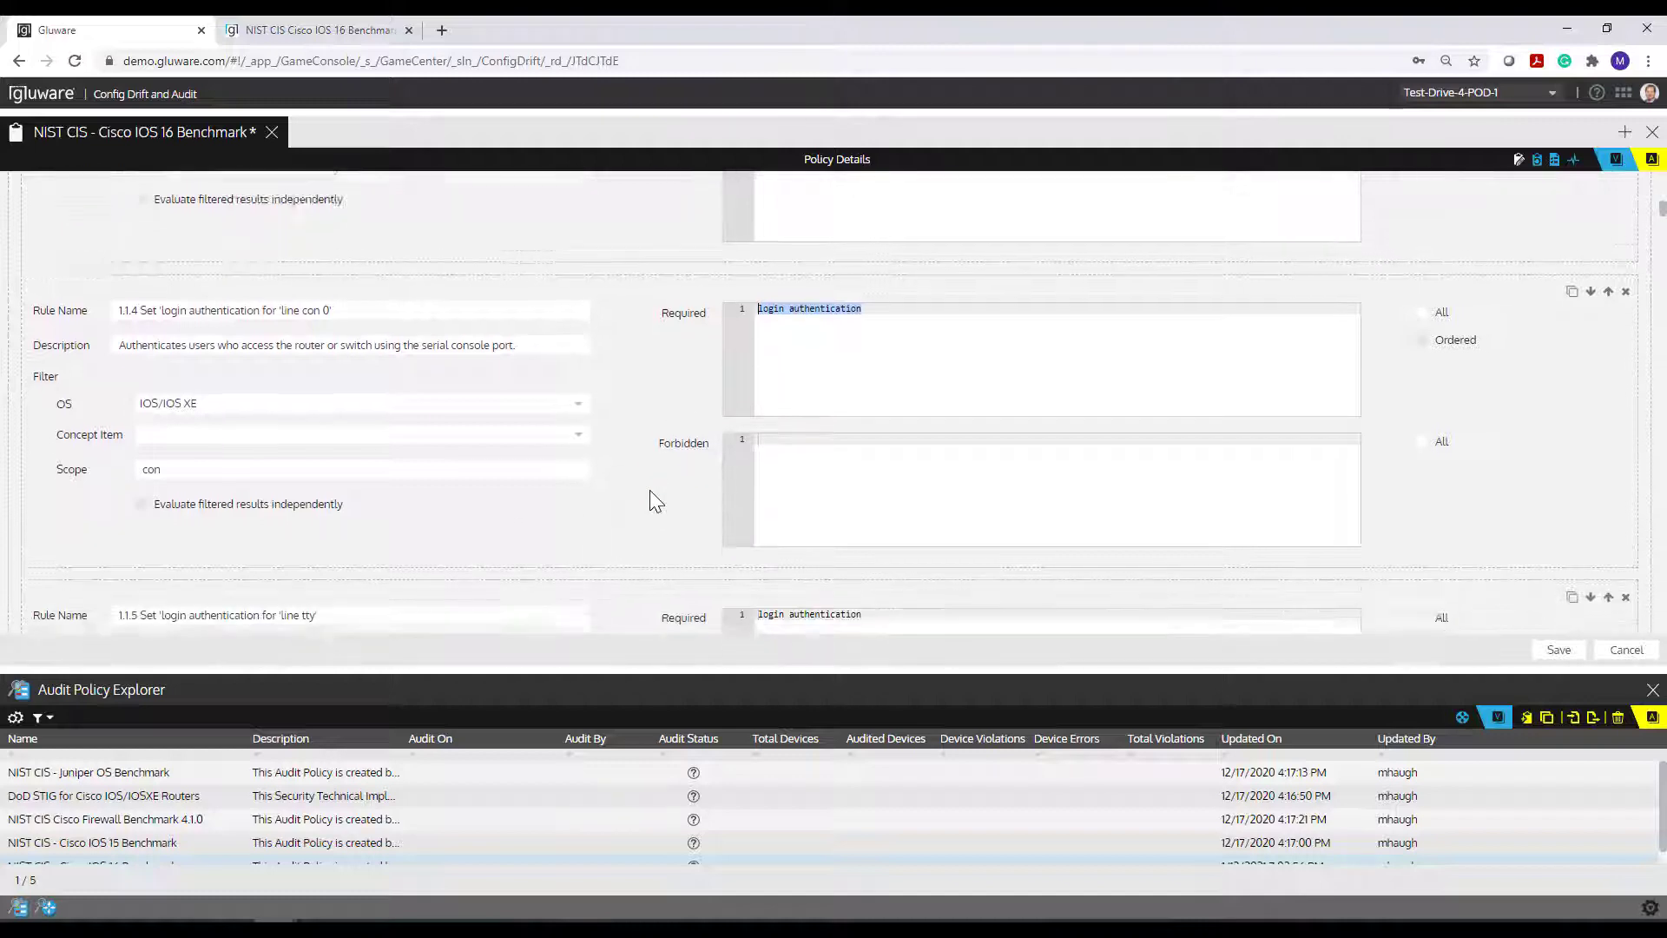
{"action": "scroll", "coordinate": [650, 492], "scroll_direction": "down", "scroll_amount": 2}
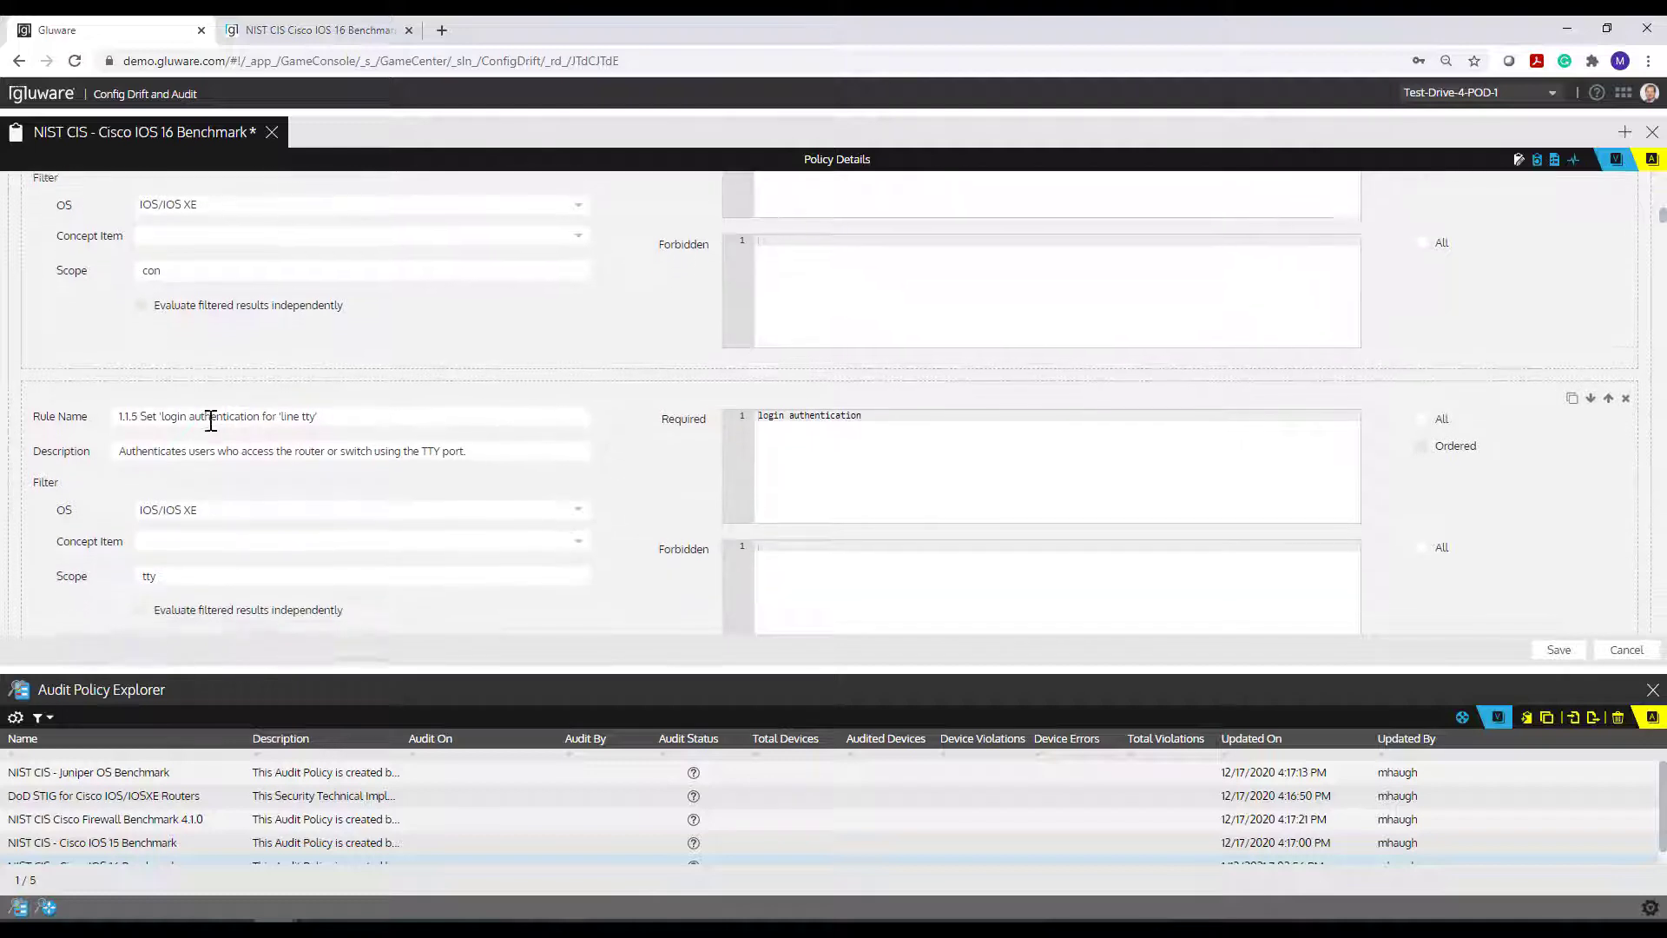
{"action": "scroll", "coordinate": [185, 521], "scroll_direction": "down", "scroll_amount": 1}
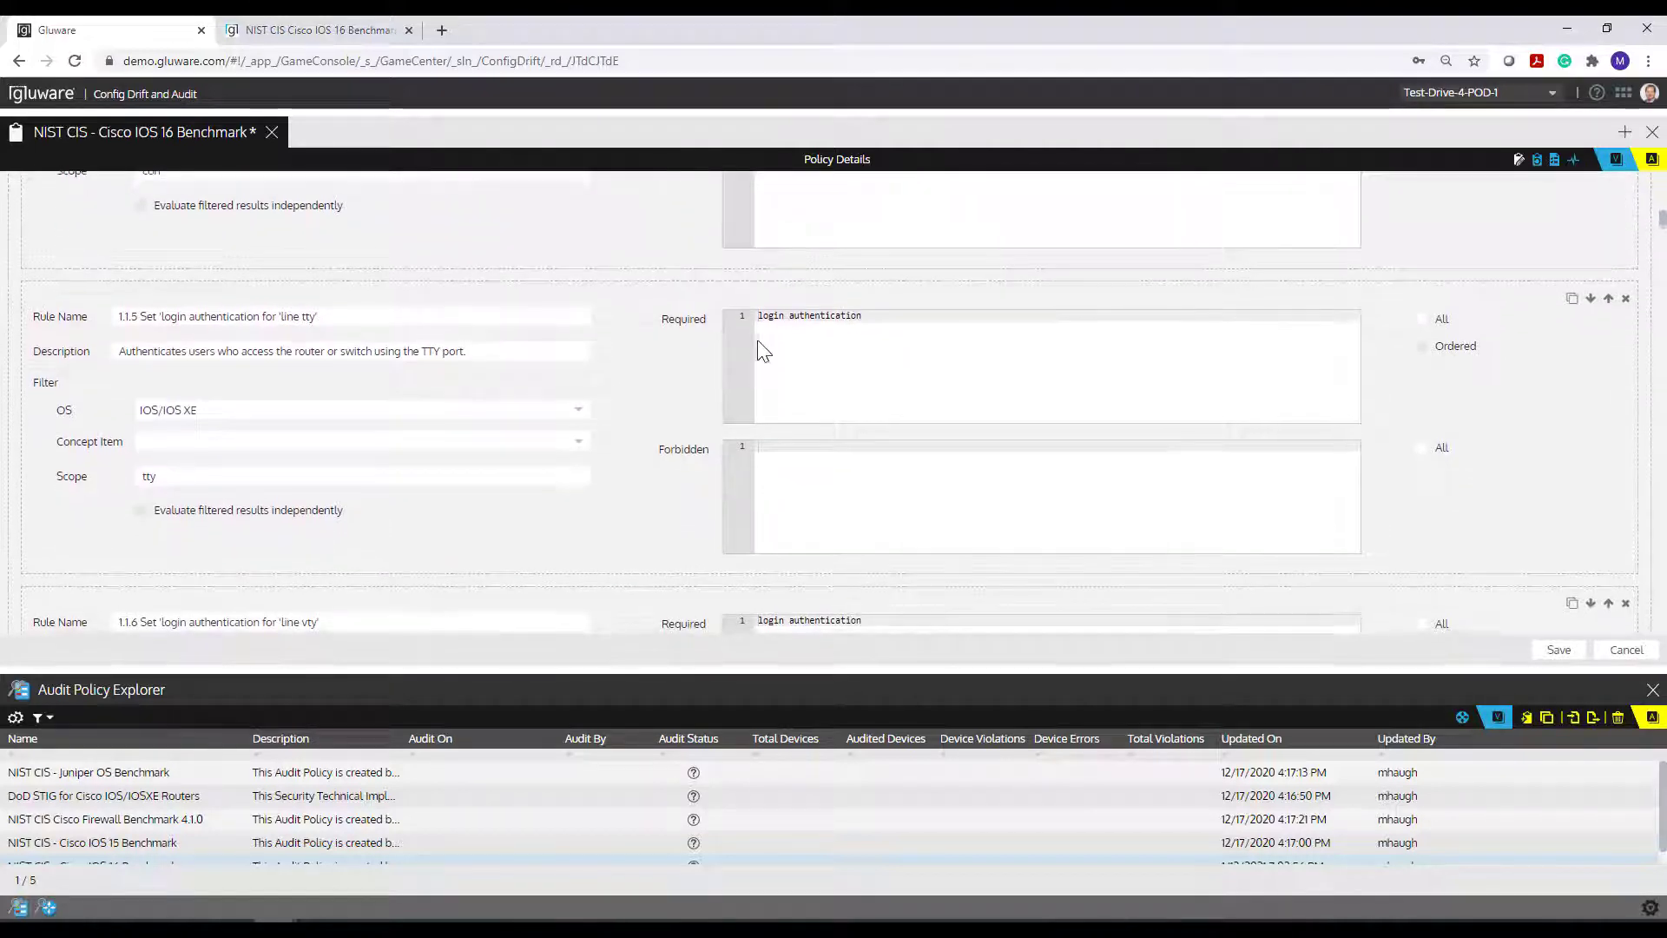
{"action": "scroll", "coordinate": [606, 477], "scroll_direction": "down", "scroll_amount": 3}
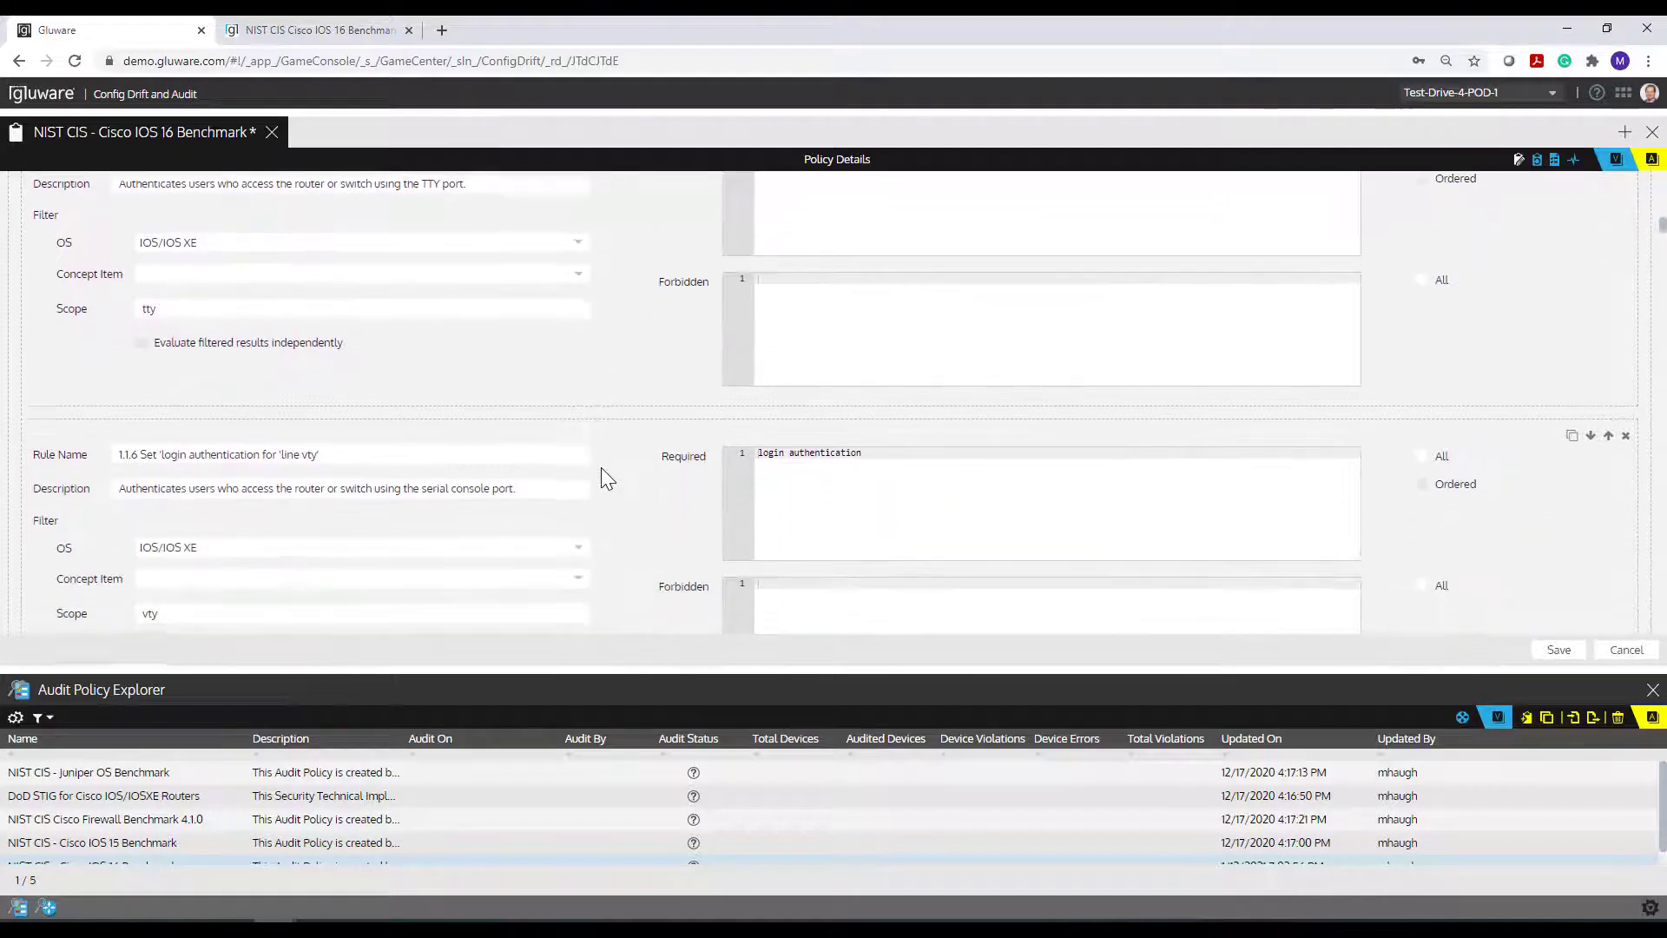
{"action": "scroll", "coordinate": [633, 489], "scroll_direction": "down", "scroll_amount": 4}
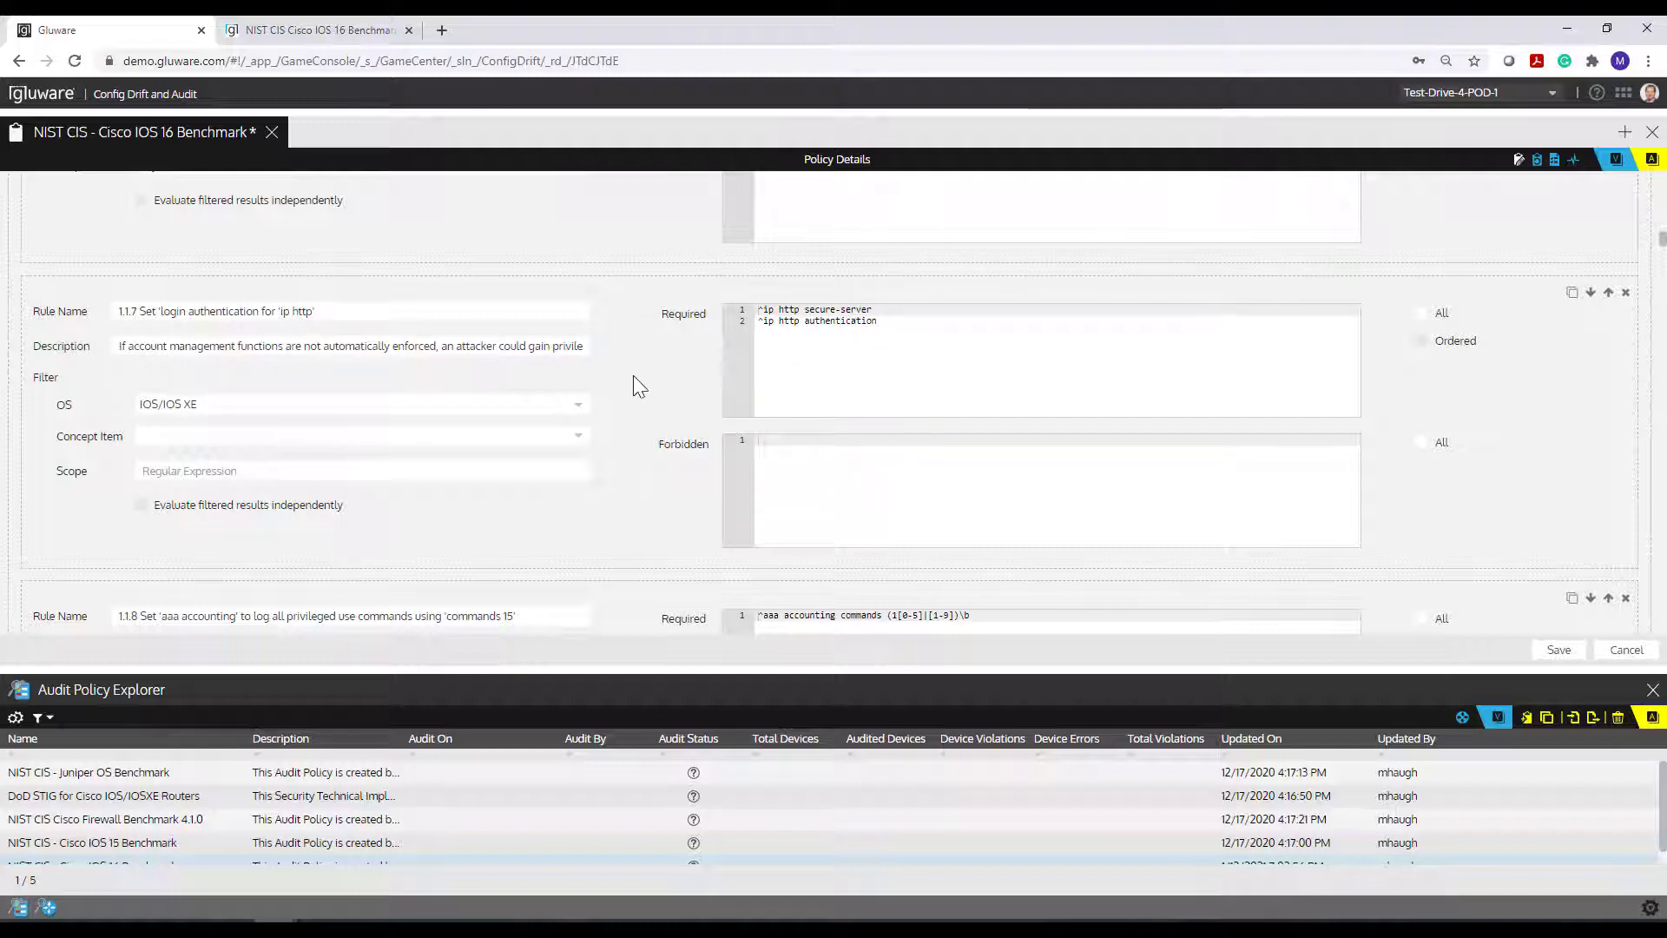
{"action": "scroll", "coordinate": [619, 405], "scroll_direction": "down", "scroll_amount": 3}
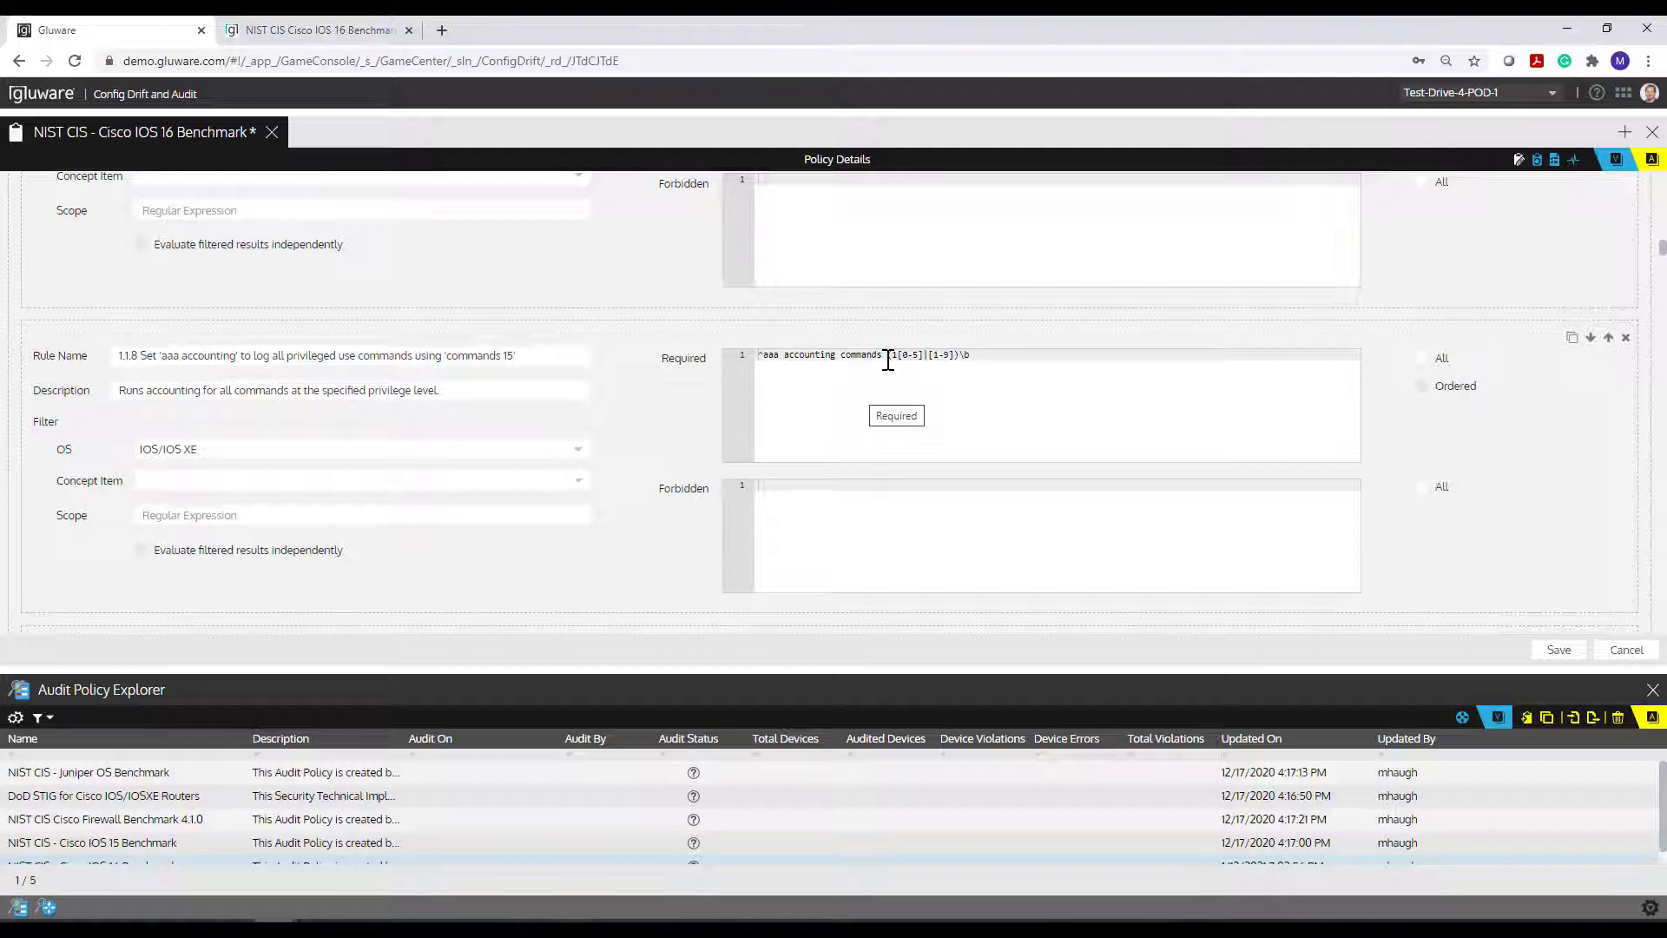
{"action": "scroll", "coordinate": [657, 451], "scroll_direction": "down", "scroll_amount": 2}
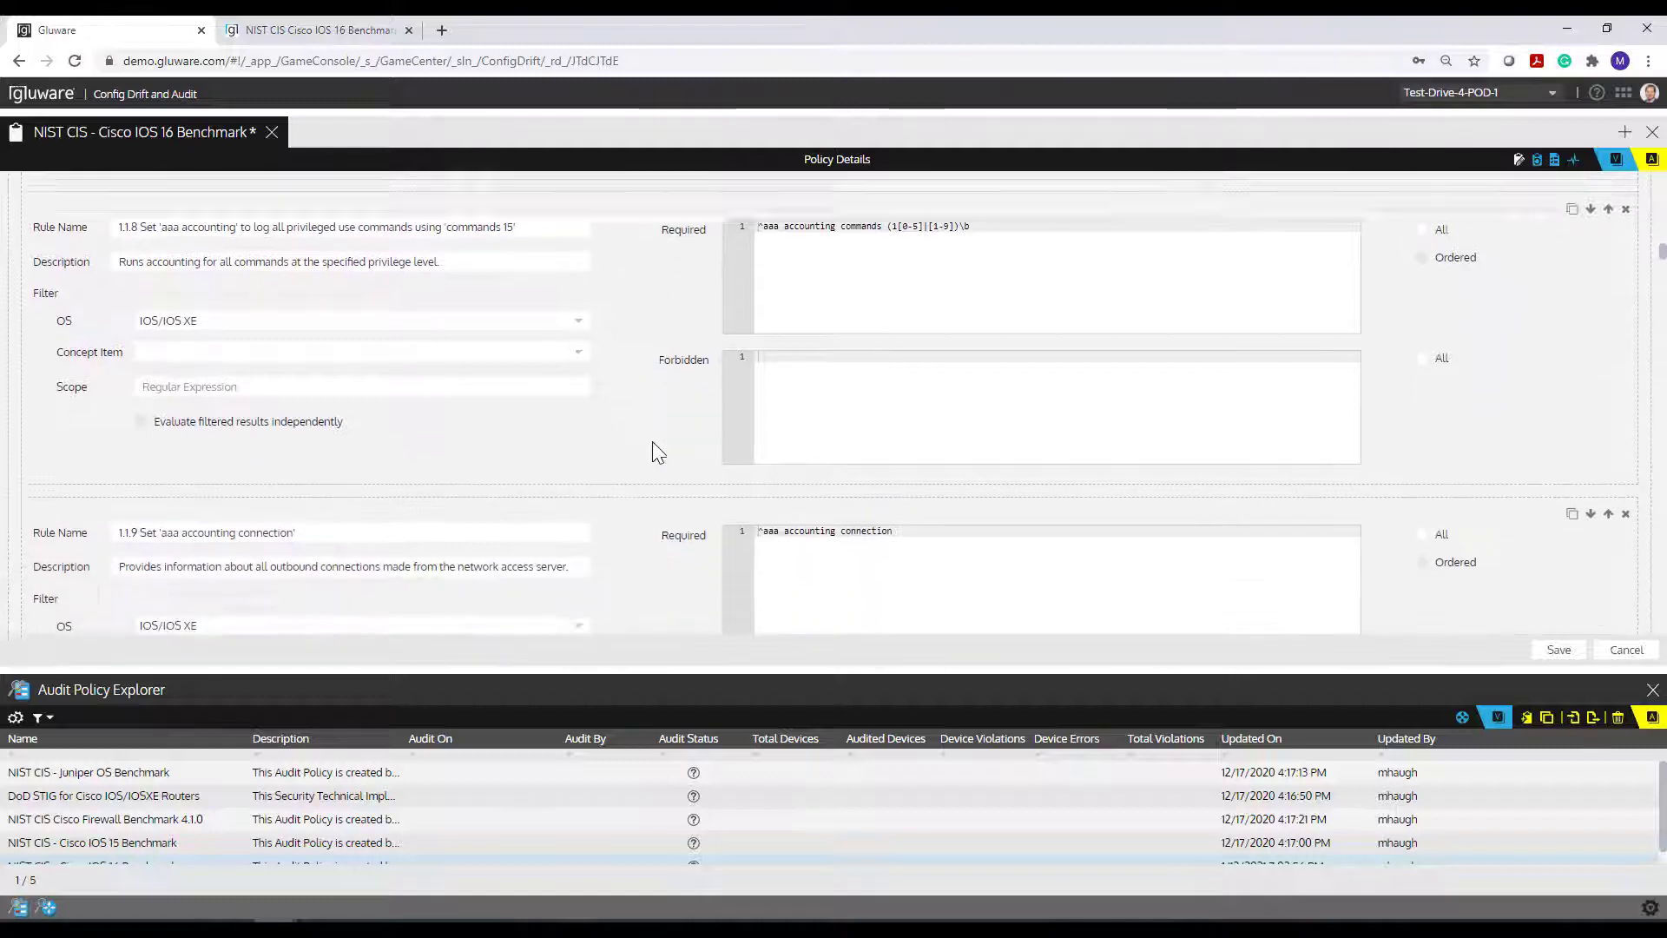
{"action": "scroll", "coordinate": [657, 451], "scroll_direction": "down", "scroll_amount": 8}
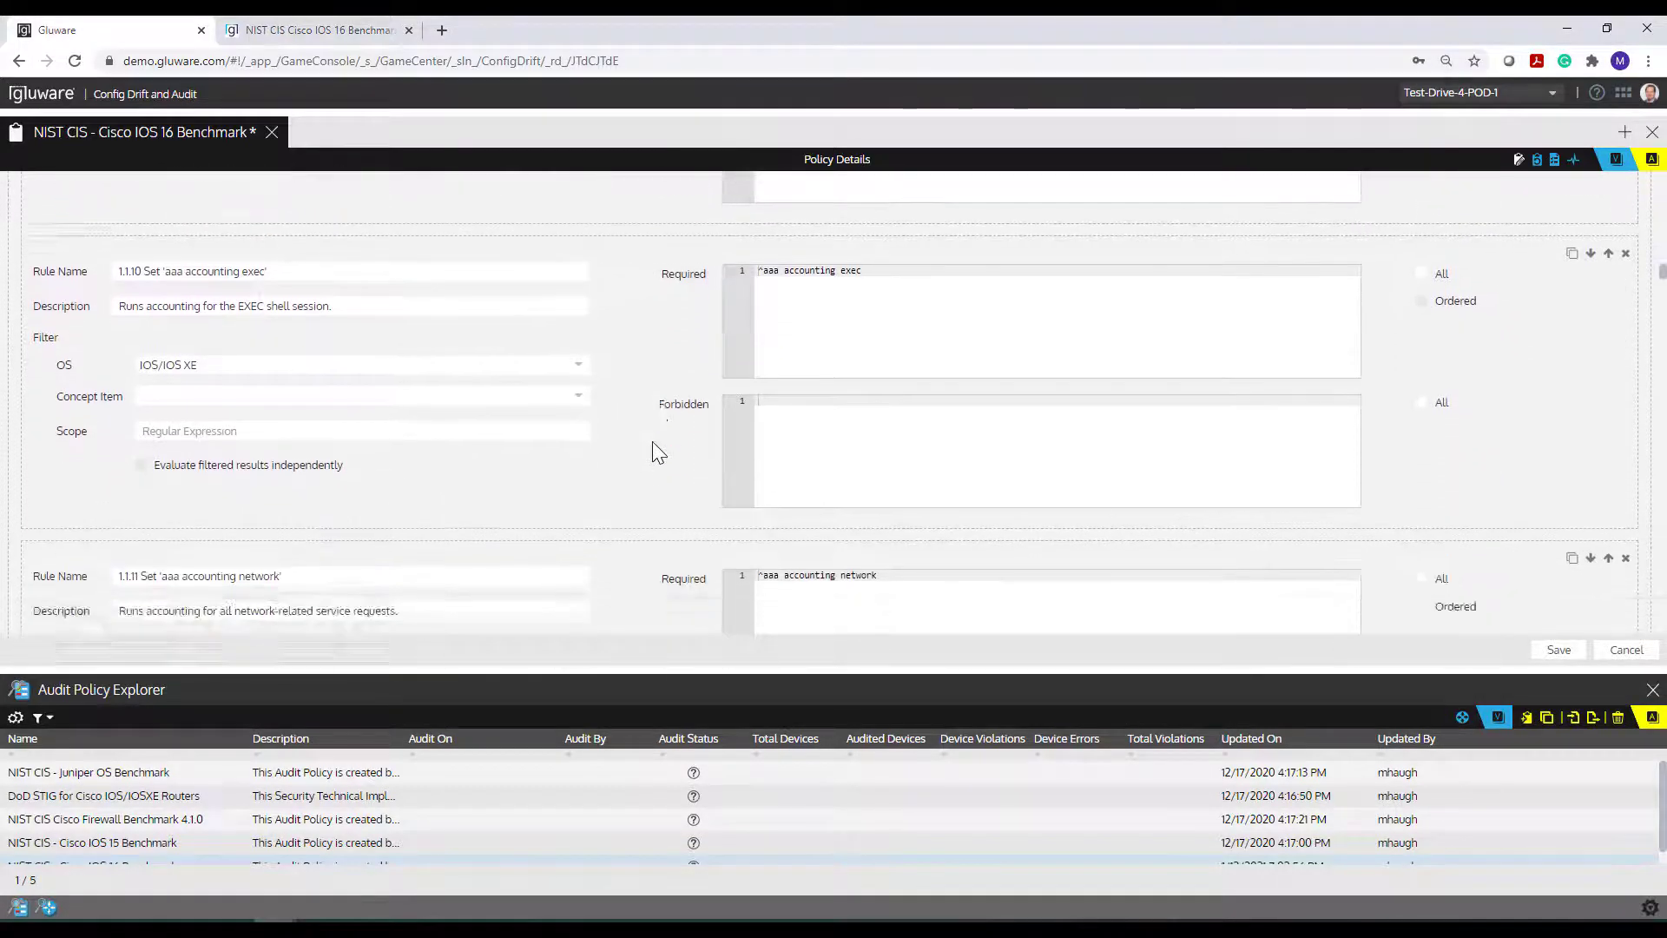
{"action": "scroll", "coordinate": [657, 451], "scroll_direction": "down", "scroll_amount": 8}
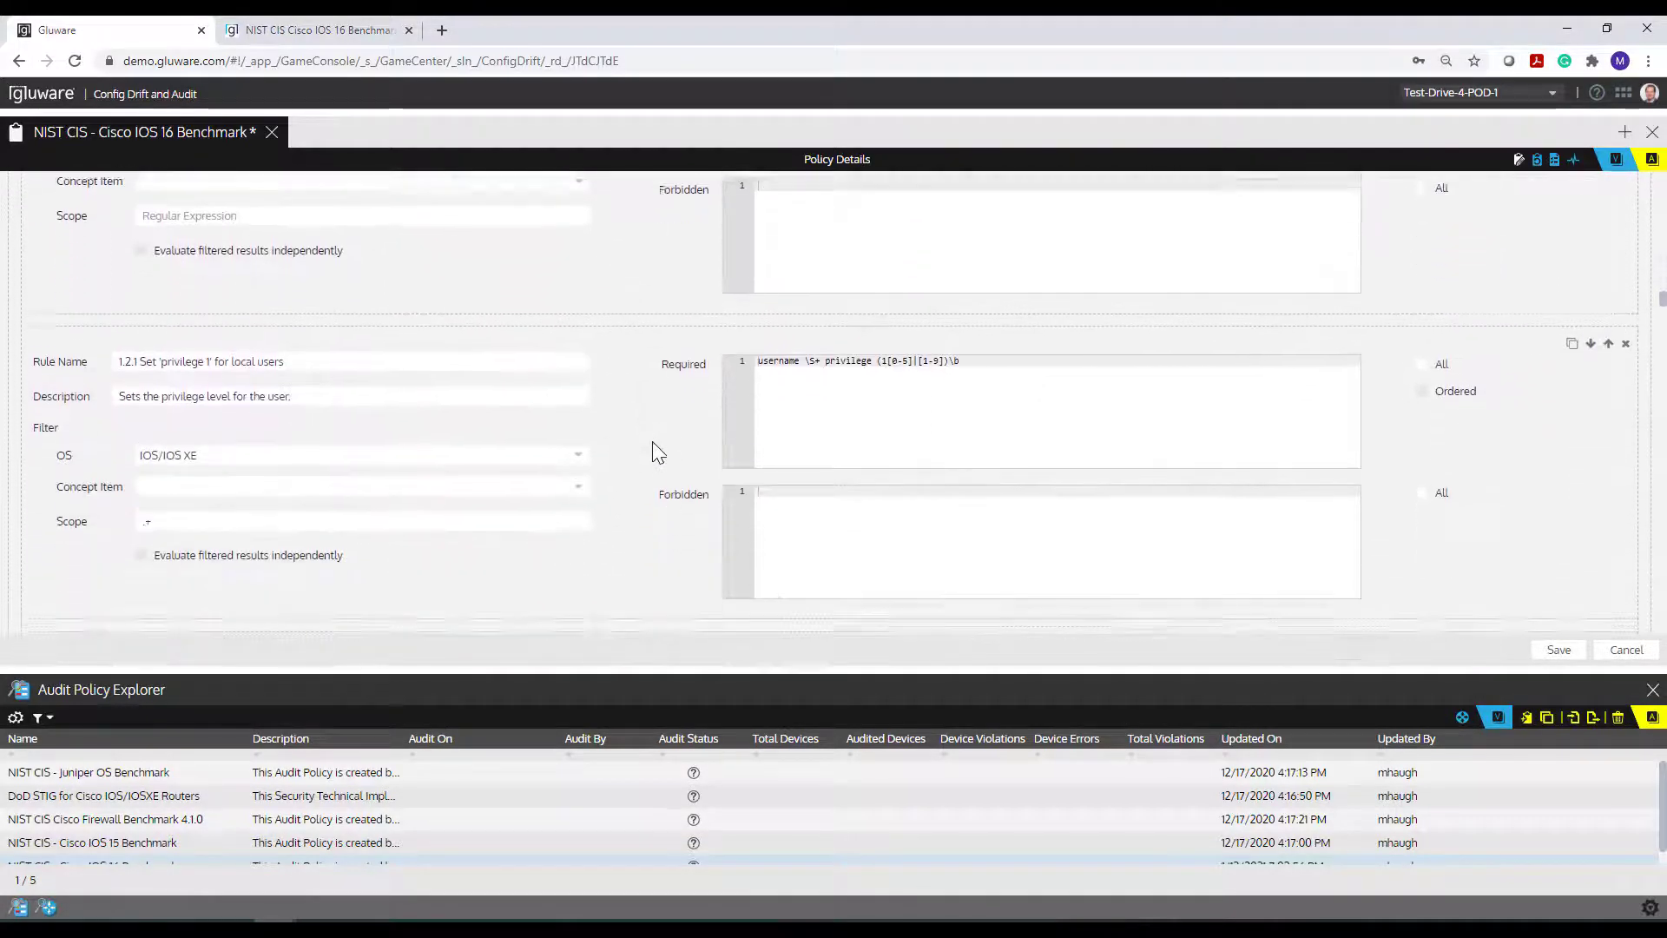
{"action": "scroll", "coordinate": [657, 451], "scroll_direction": "down", "scroll_amount": 10}
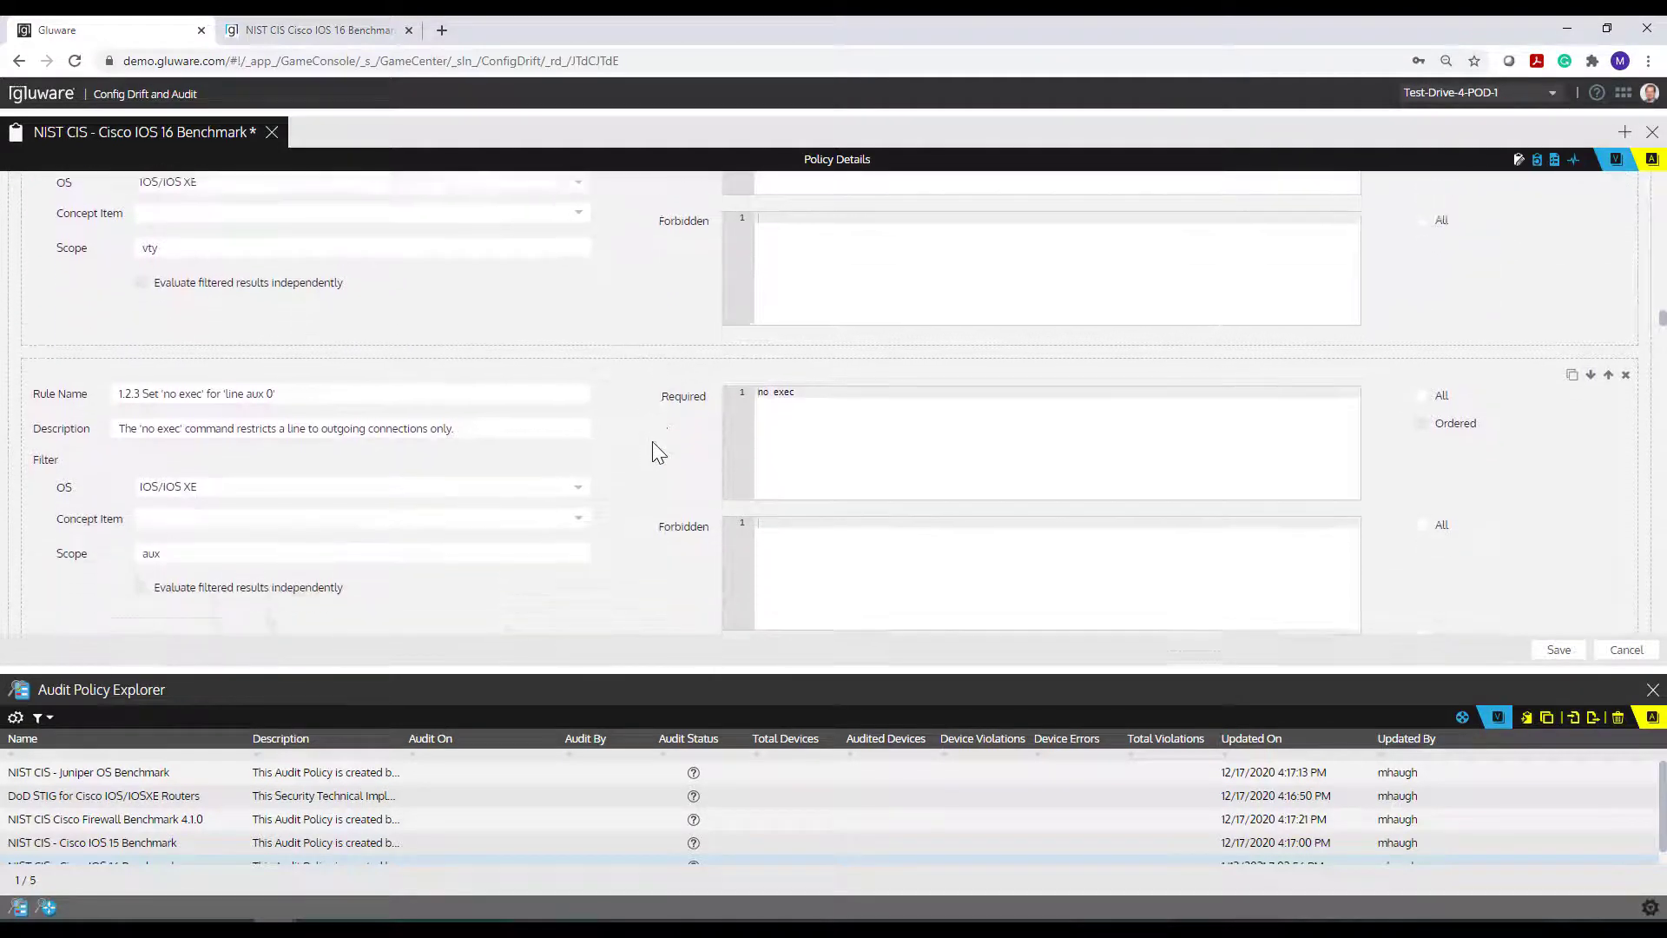
- Highlight the \S pattern in rule 1.2.4's required expression and switch to PowerPoint's RegEx Syntax Cheat Sheet for reference
{"action": "scroll", "coordinate": [653, 441], "scroll_direction": "down", "scroll_amount": 5}
{"action": "left_click_drag", "start_coordinate": [847, 276], "coordinate": [860, 276]}
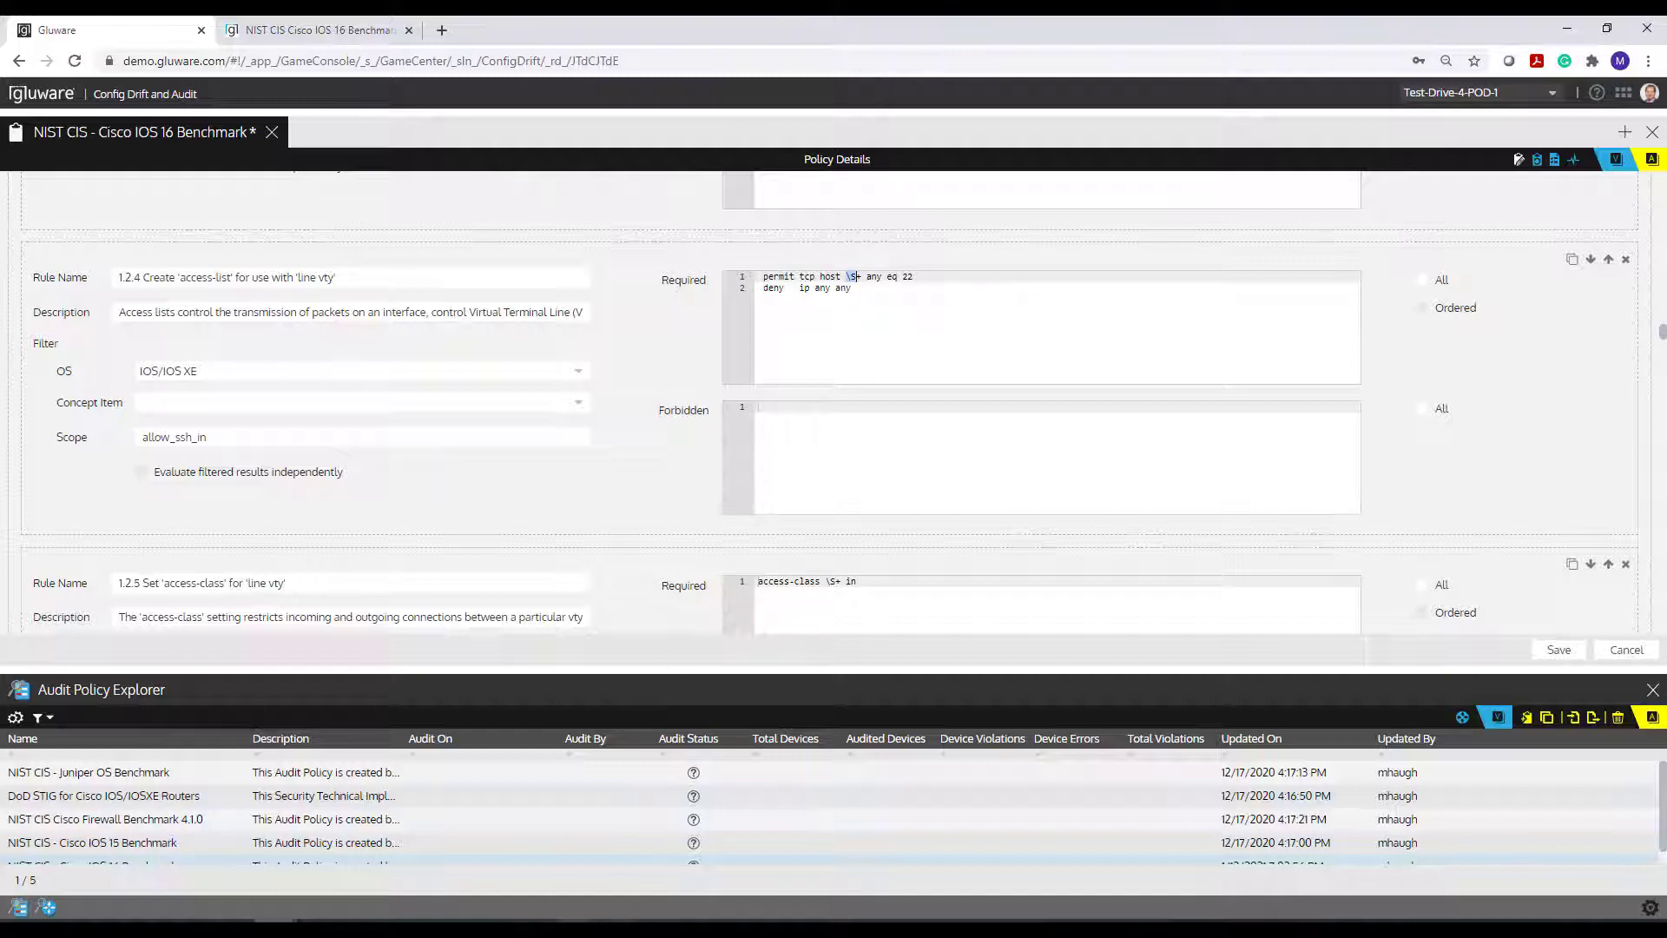
{"action": "mouse_move", "coordinate": [573, 928]}
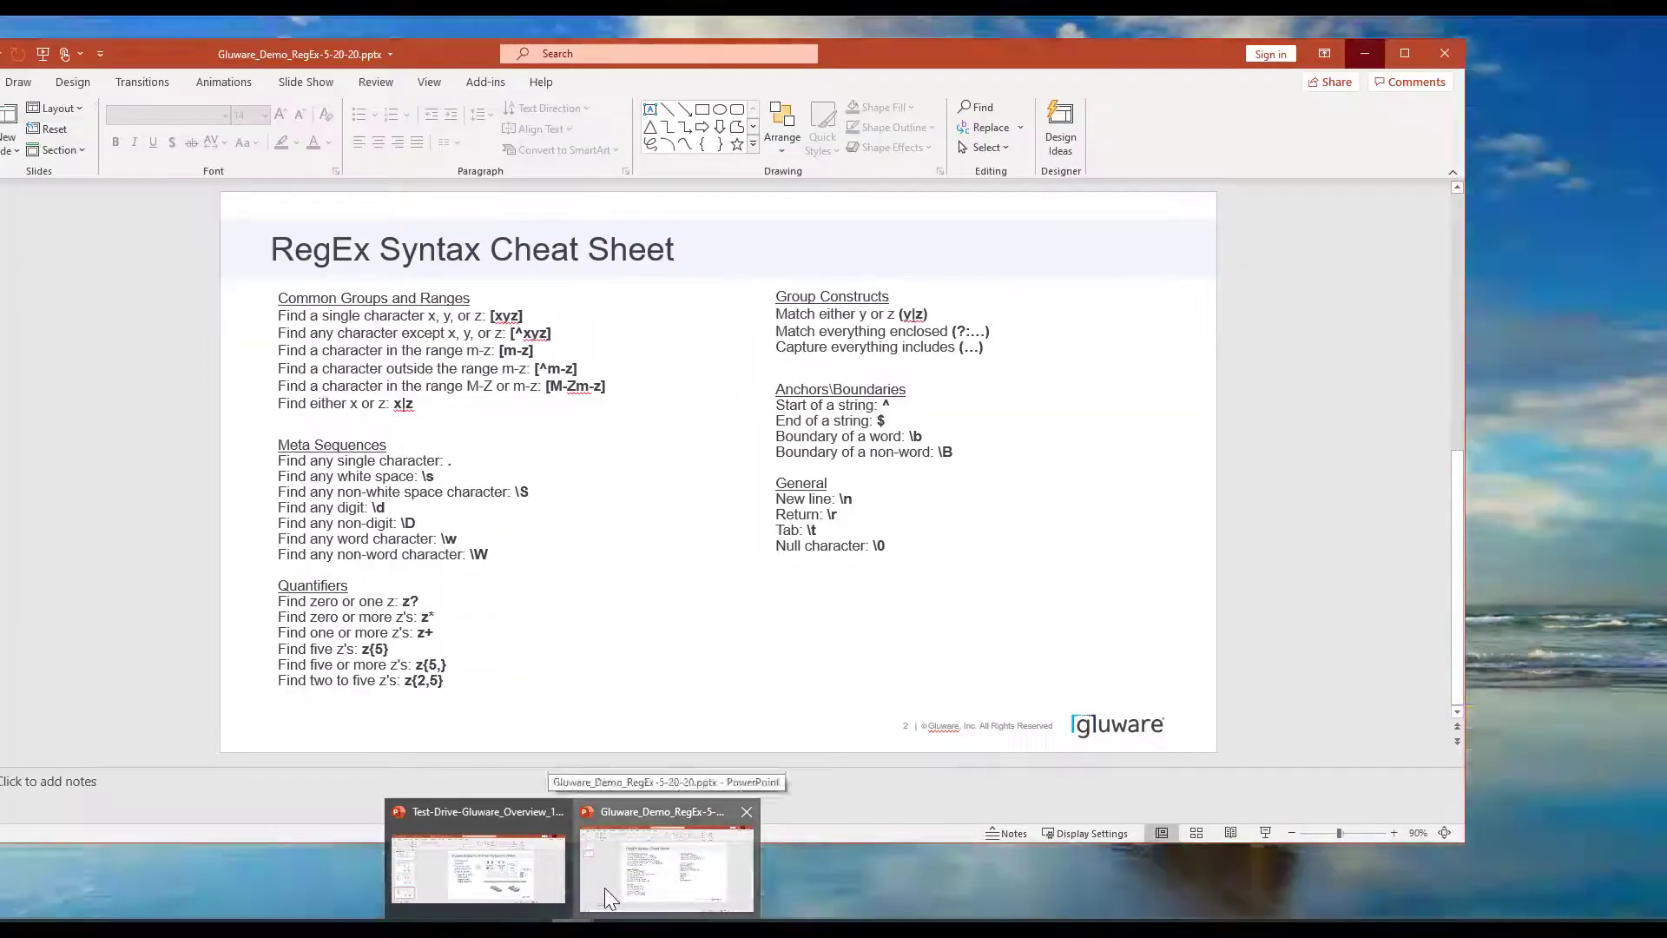
{"action": "left_click", "coordinate": [604, 887]}
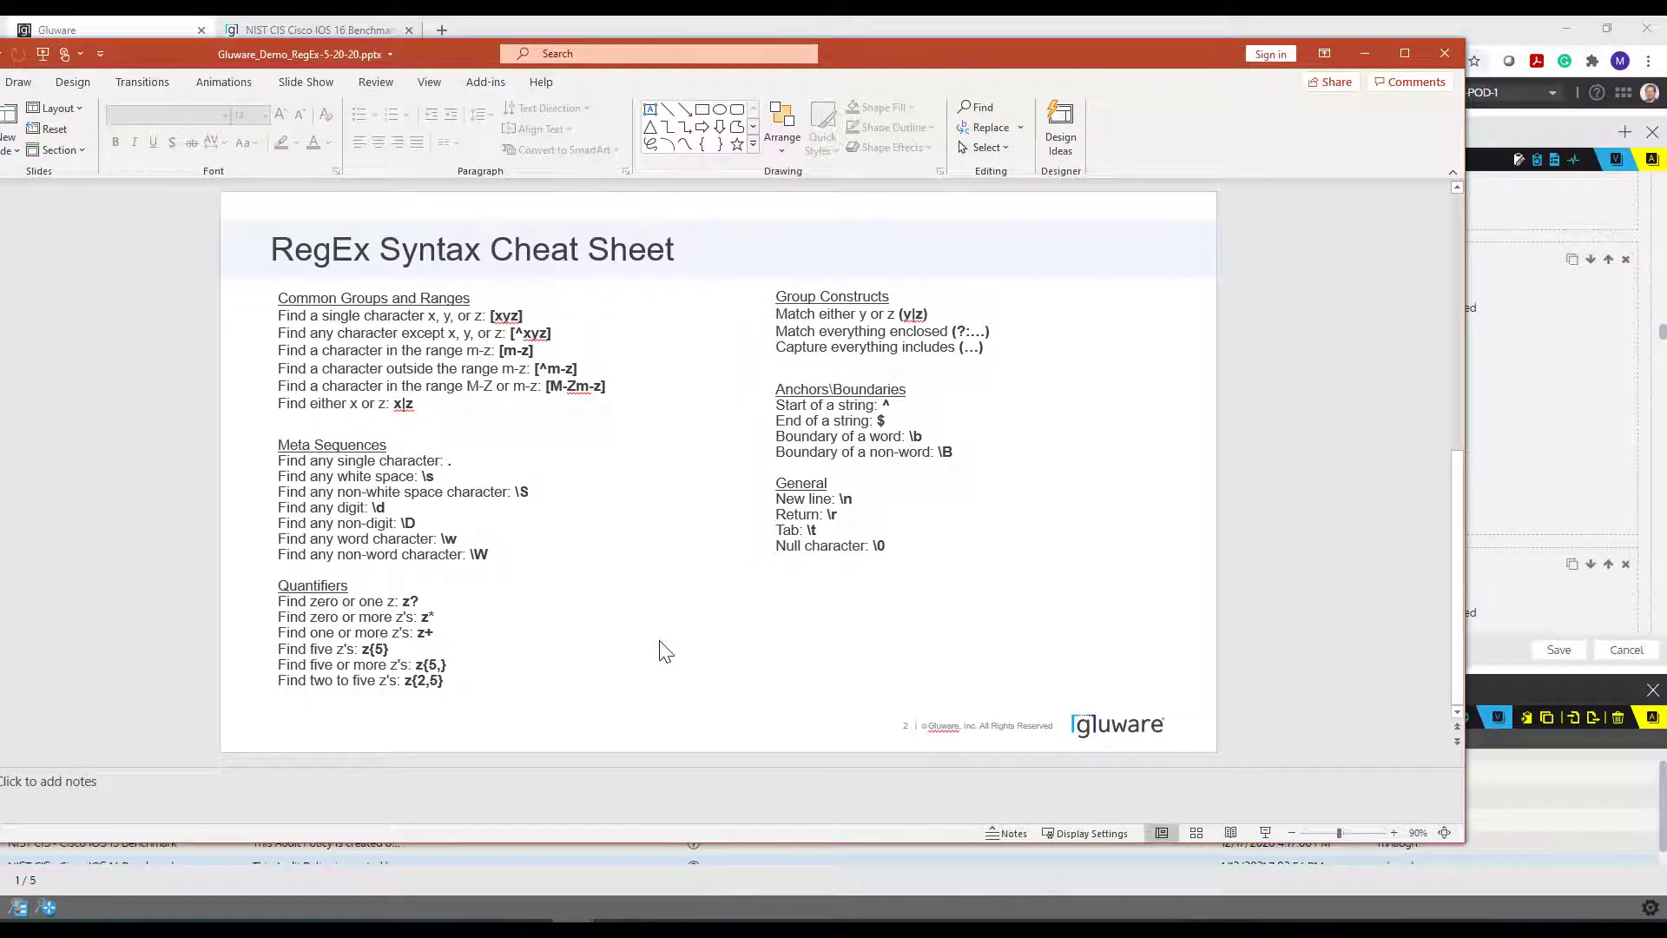
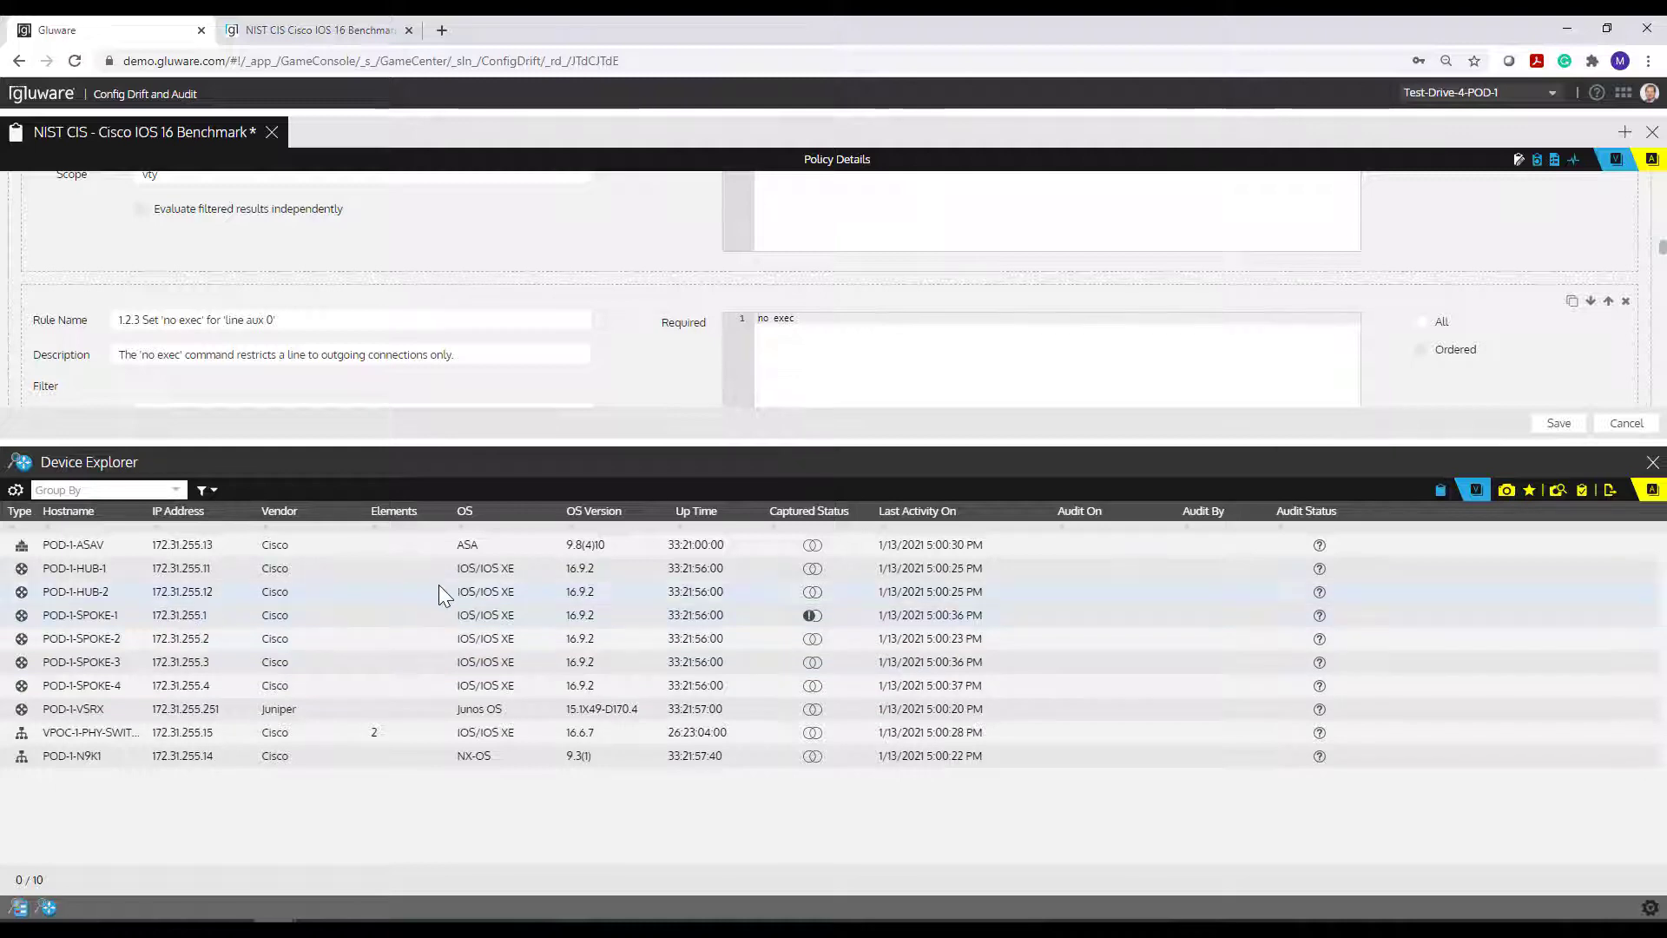
- Select the six devices from POD-1-HUB-1 through POD-1-SPOKE-4 and open an audit configuration for them
{"action": "left_click", "coordinate": [489, 571]}
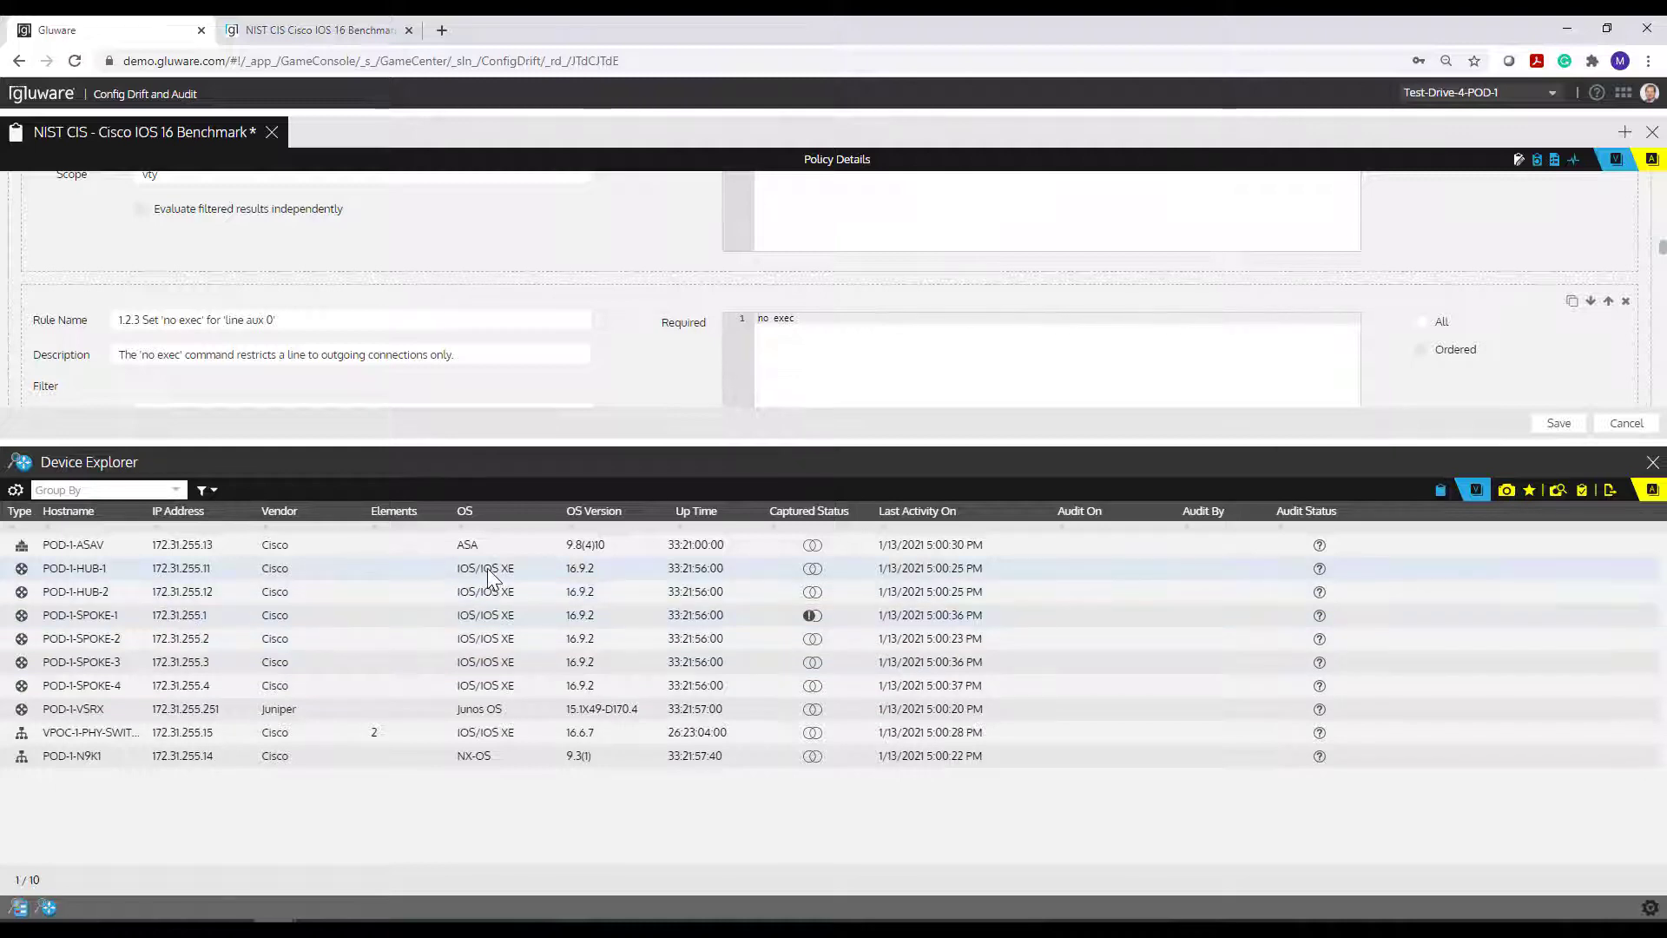
{"action": "left_click", "coordinate": [503, 684], "text": "shift"}
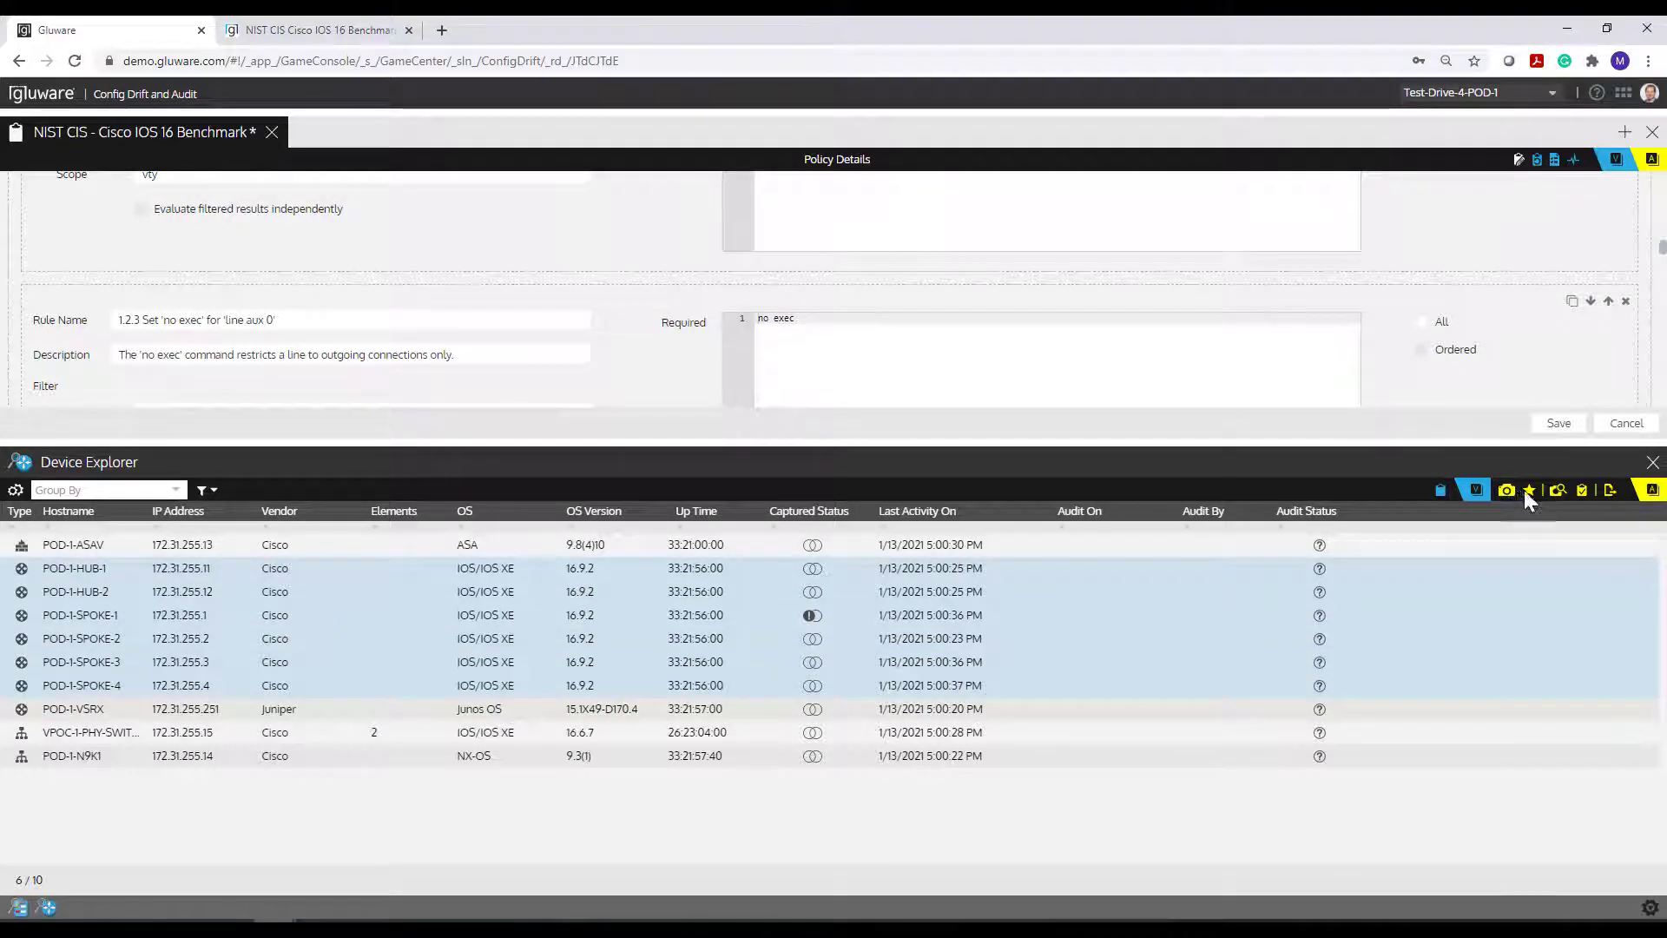
{"action": "left_click", "coordinate": [1582, 492]}
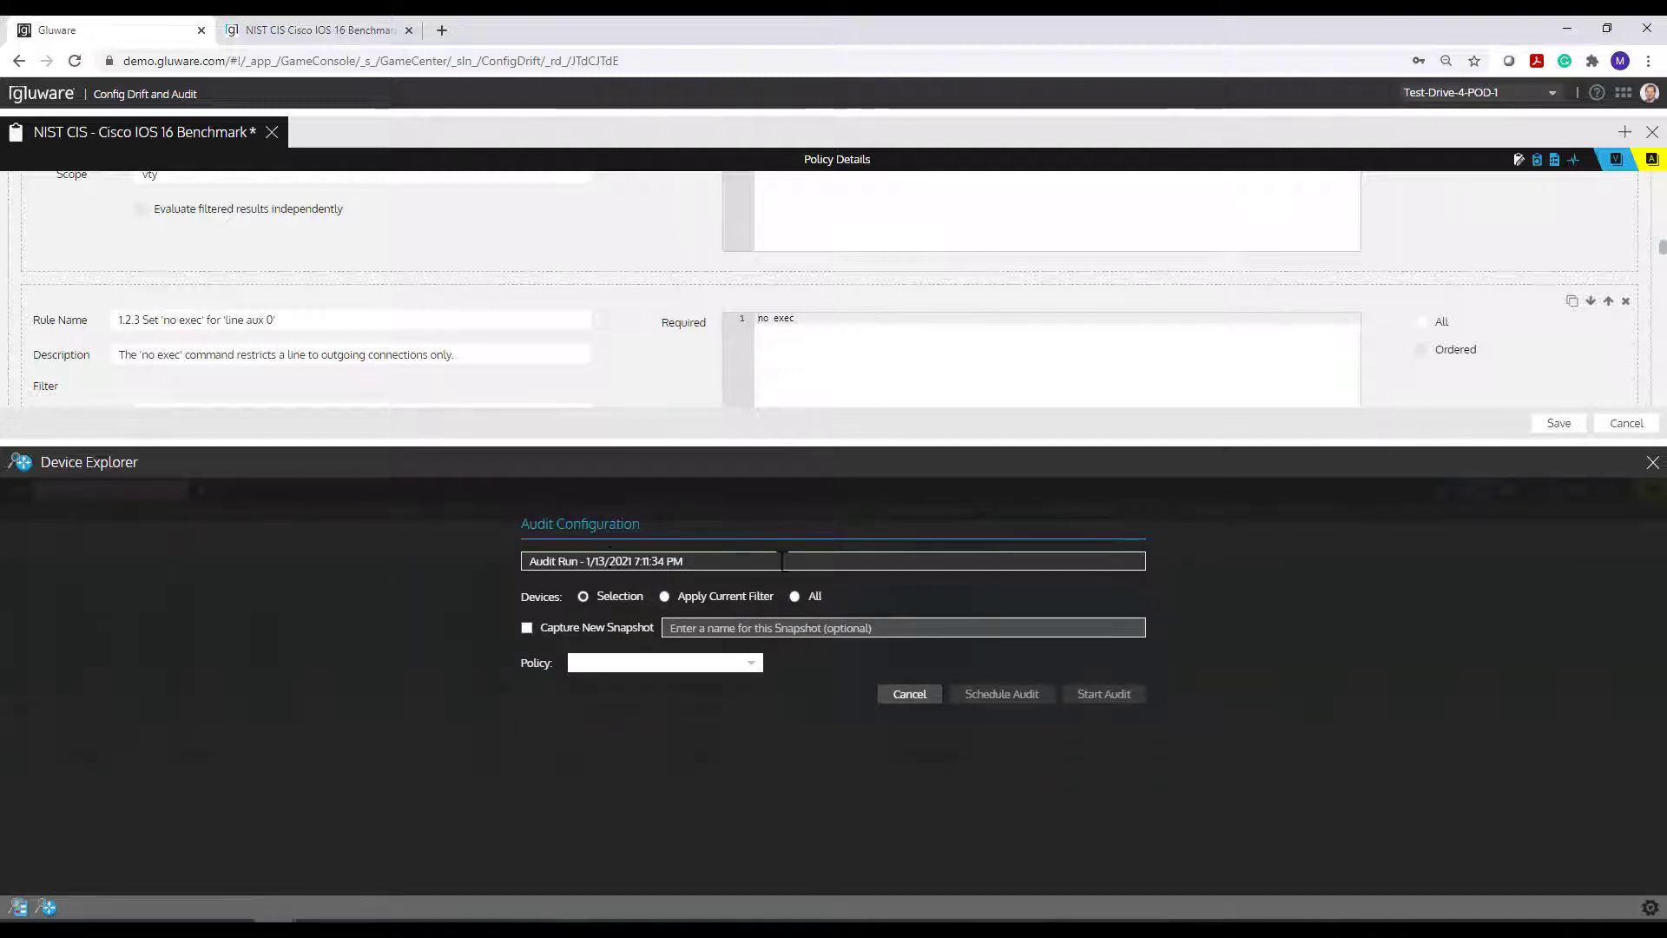
- Choose the NIST CIS - Cisco IOS 16 Benchmark policy and start the audit on the selected devices, keeping the default run name
{"action": "left_click_drag", "start_coordinate": [682, 562], "coordinate": [502, 562]}
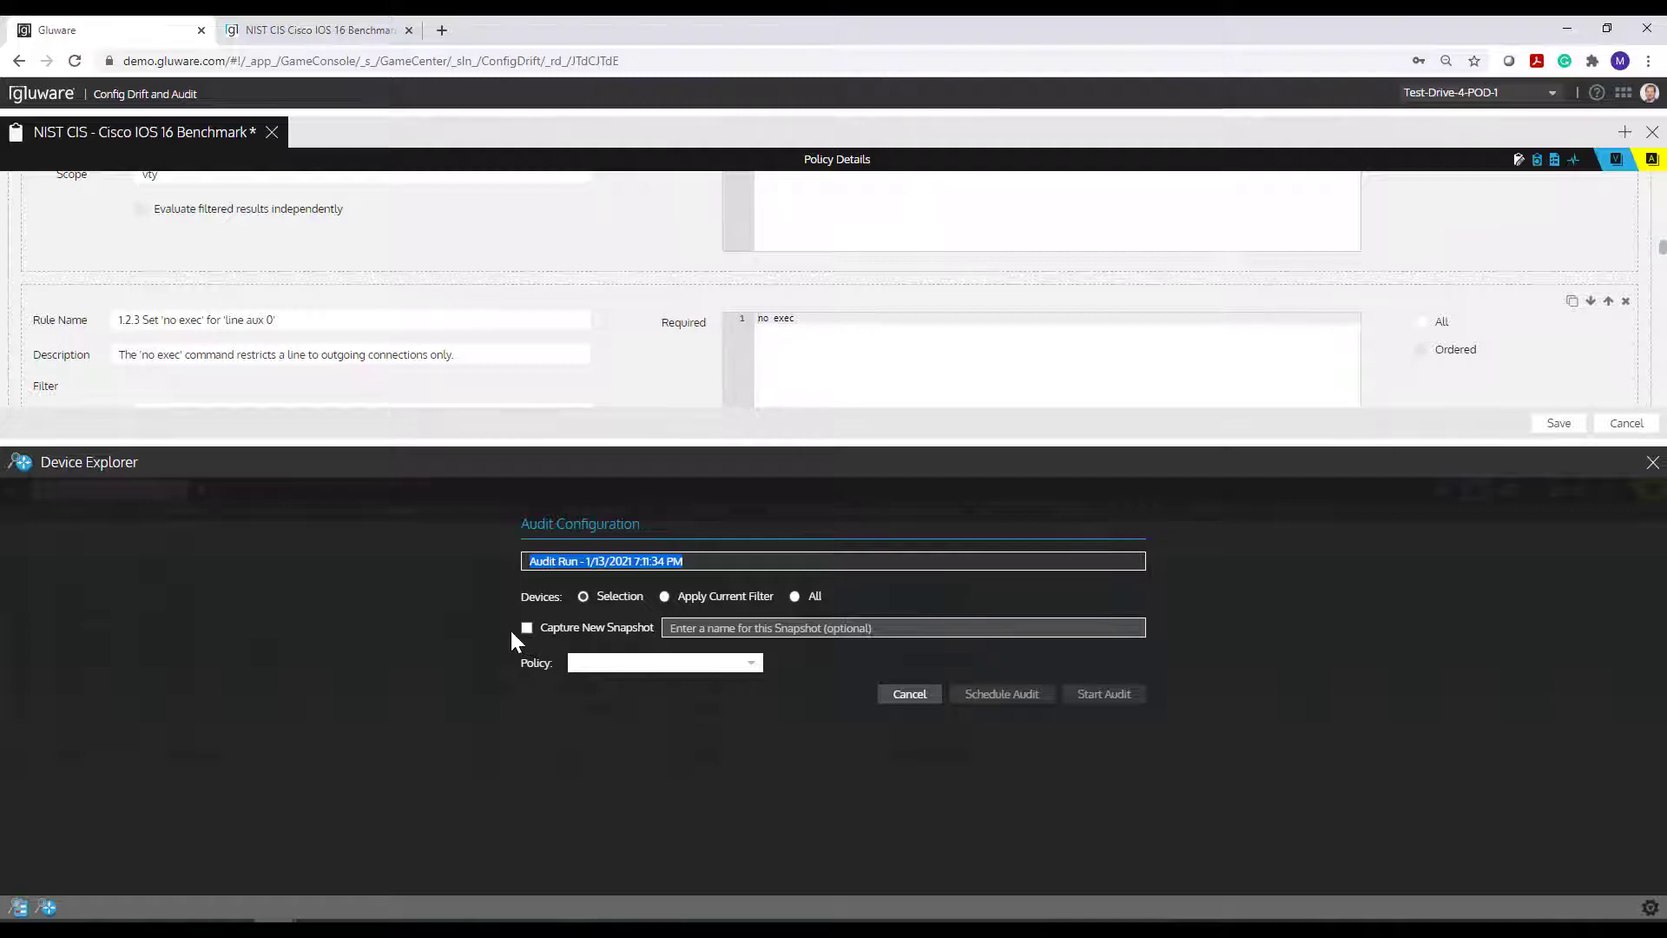
{"action": "left_click", "coordinate": [743, 665]}
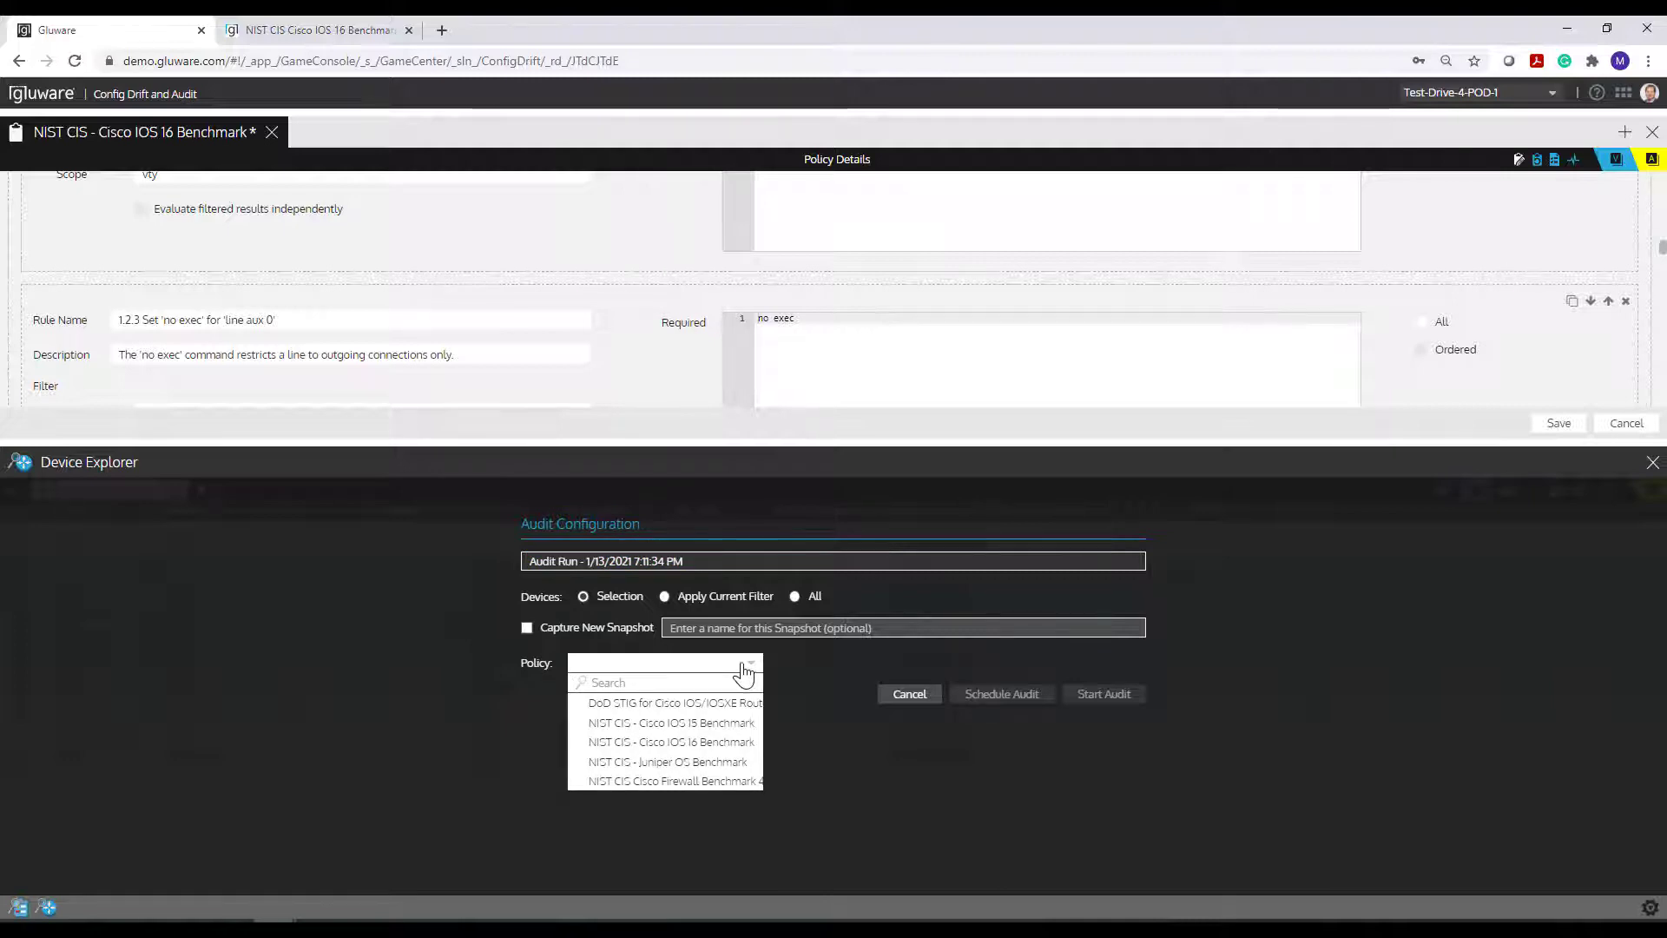
{"action": "left_click", "coordinate": [655, 752]}
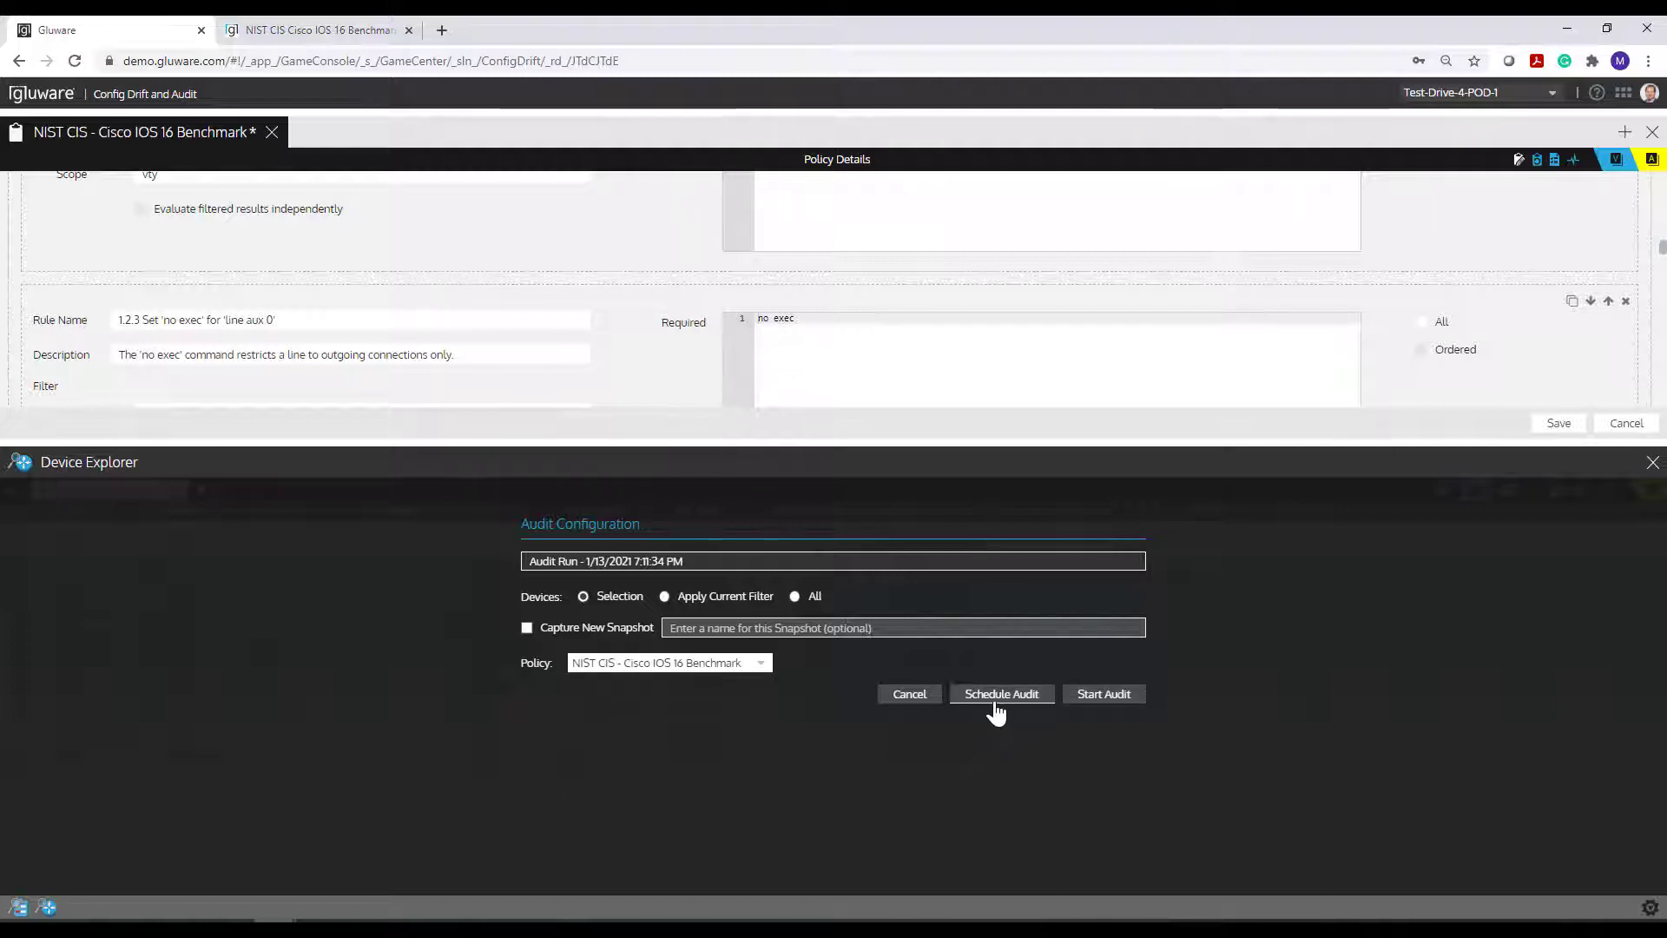
{"action": "left_click", "coordinate": [1092, 699]}
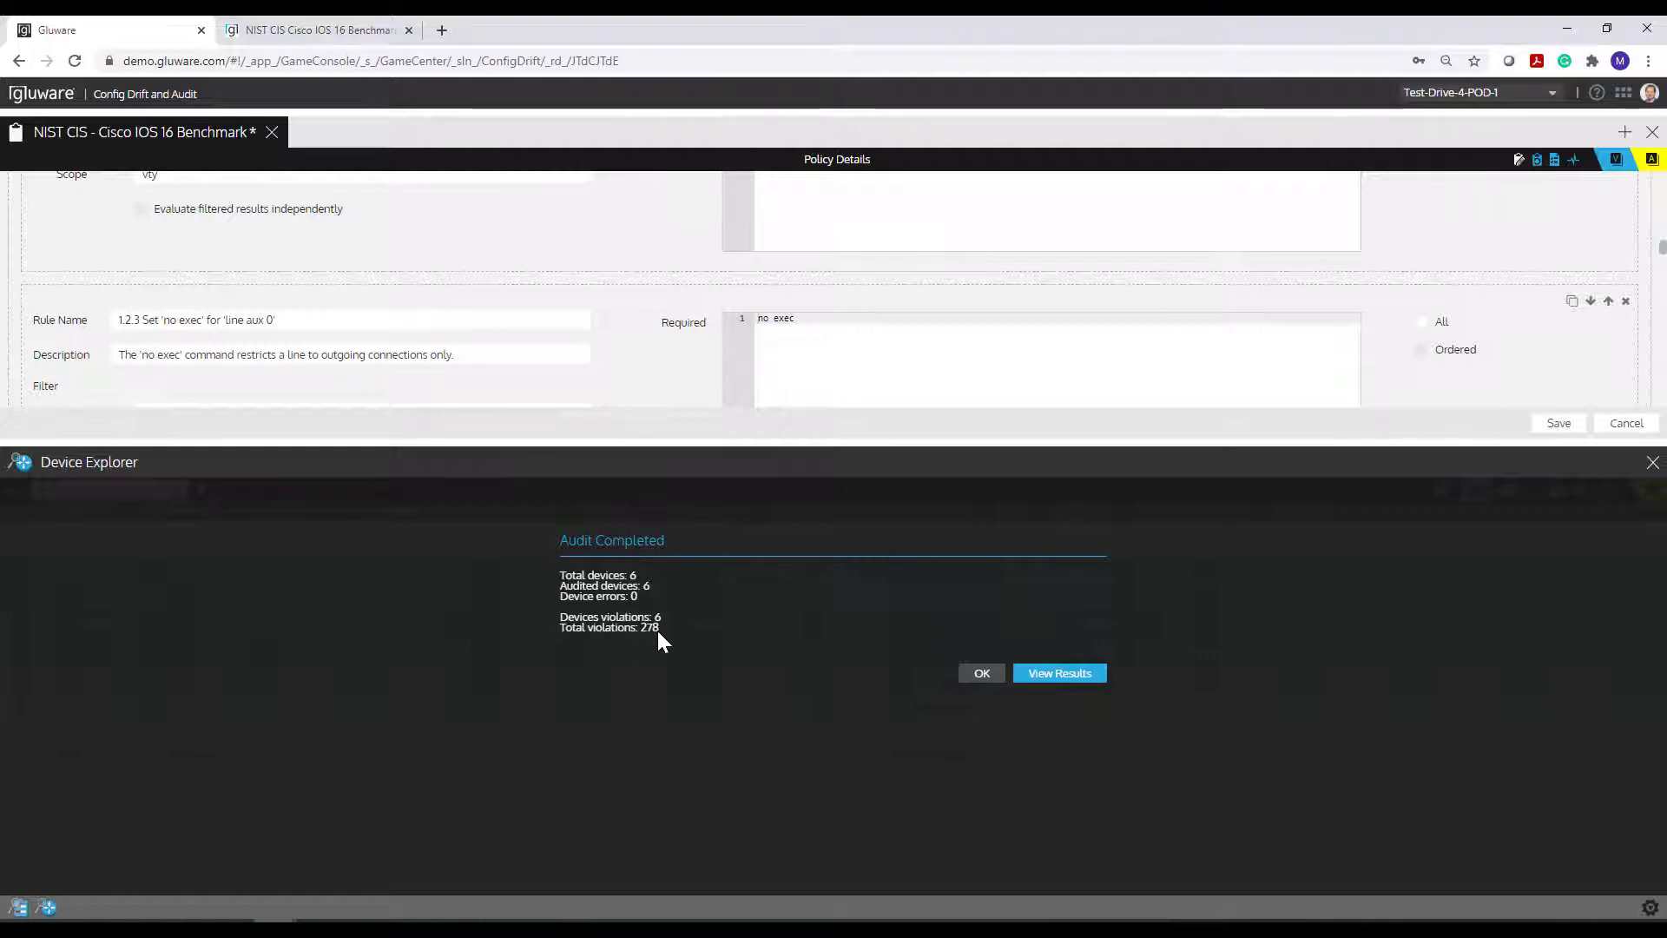
- Open the audit results, saving the policy's pending changes, and enlarge the results area above the Device Explorer
{"action": "left_click", "coordinate": [1045, 674]}
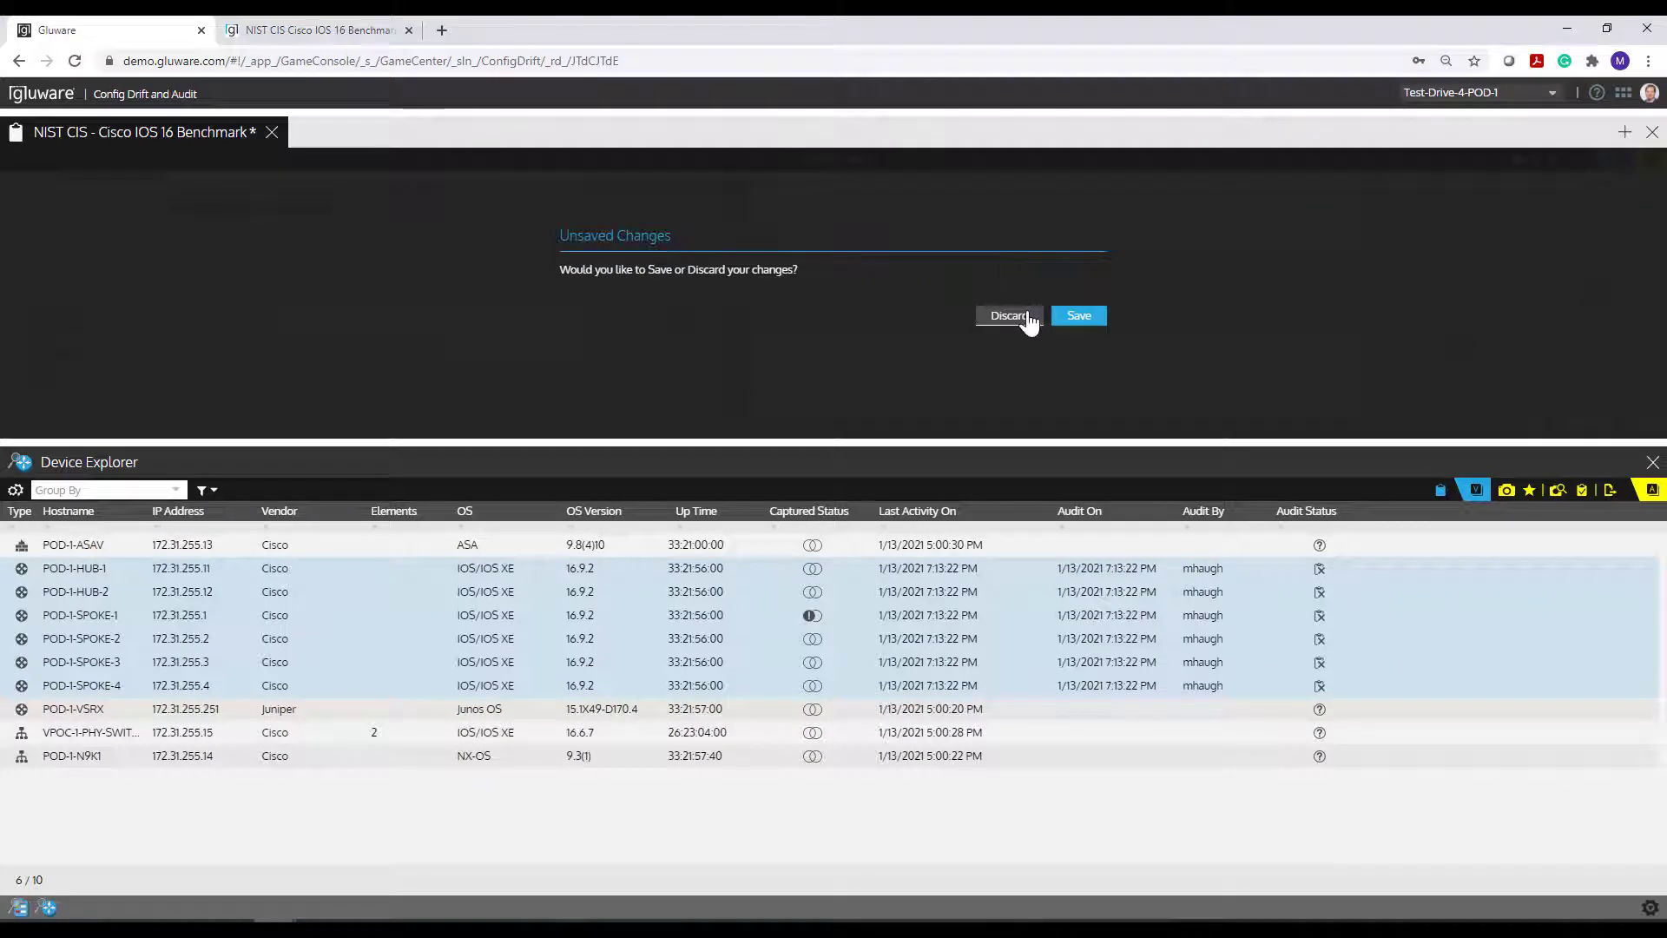
{"action": "left_click", "coordinate": [1076, 317]}
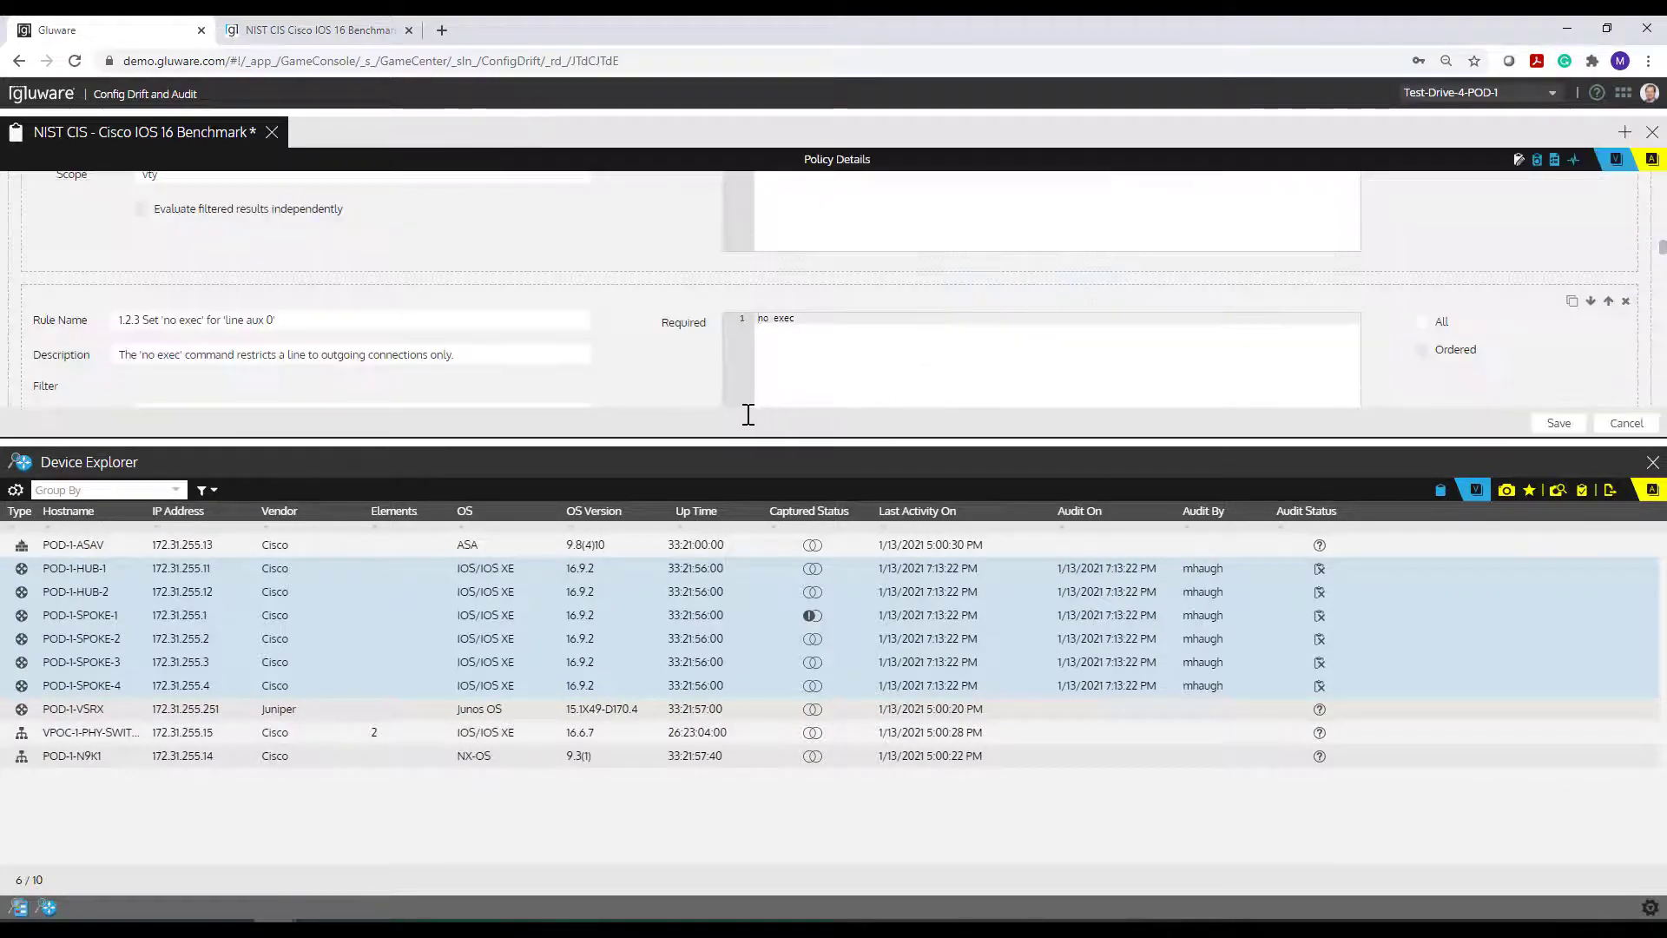
{"action": "left_click_drag", "start_coordinate": [678, 447], "coordinate": [682, 486]}
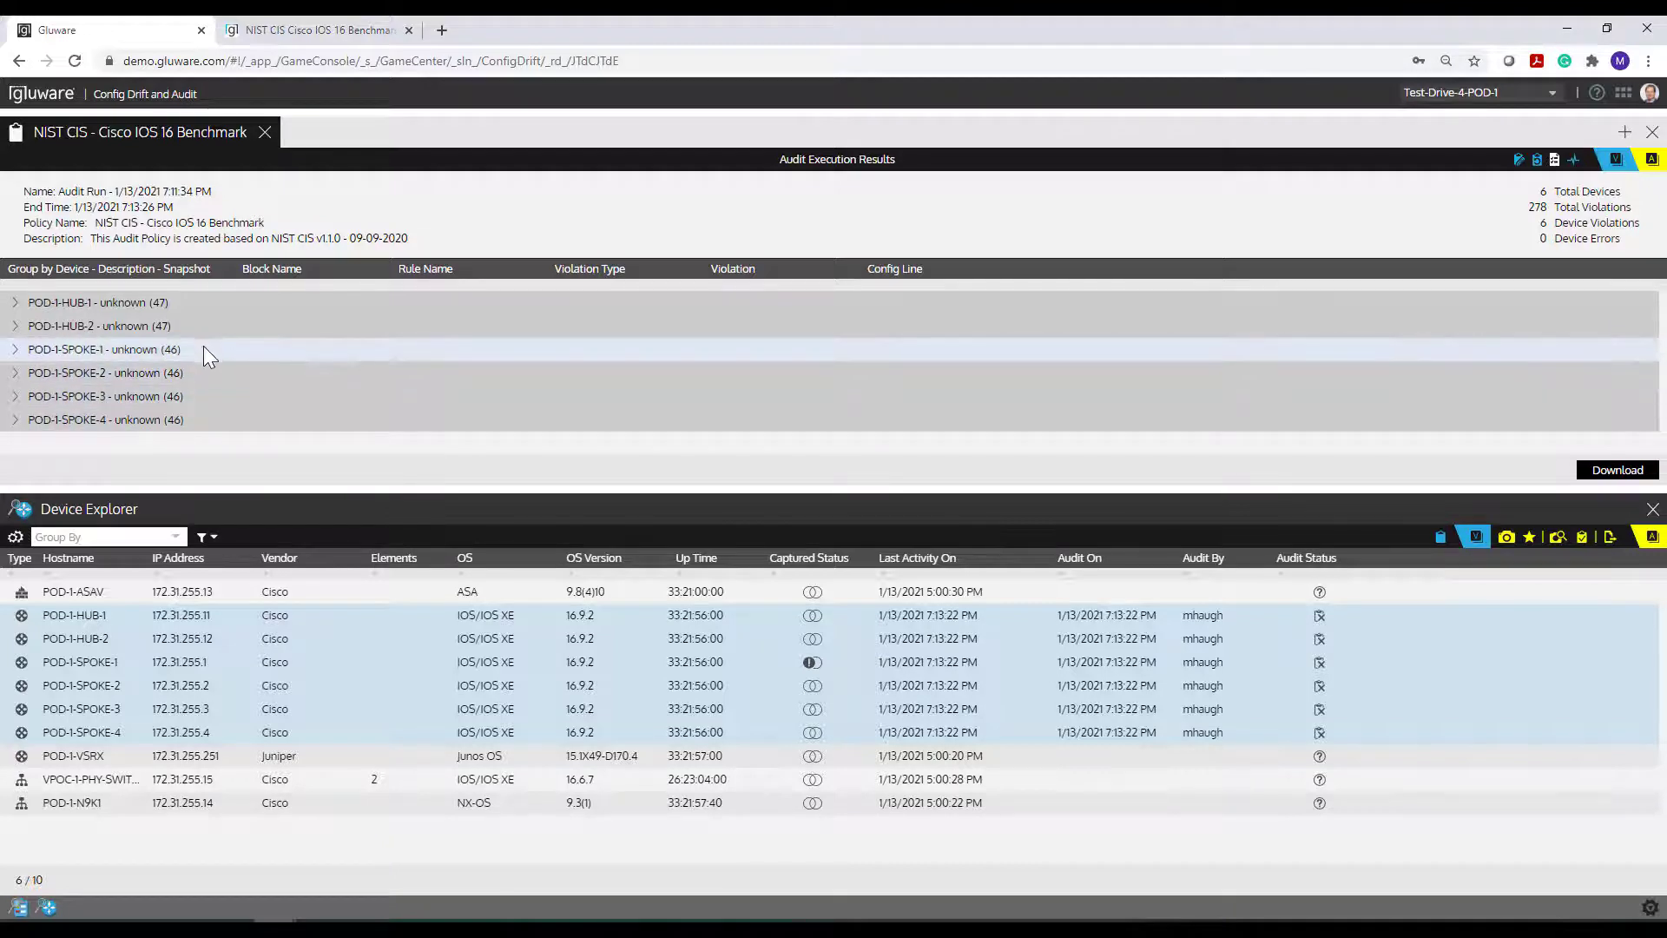
- Expand POD-1-HUB-1's violations and move the Rule Name column after Violation Type, widening it to fit the full names
{"action": "triple_click", "coordinate": [206, 420]}
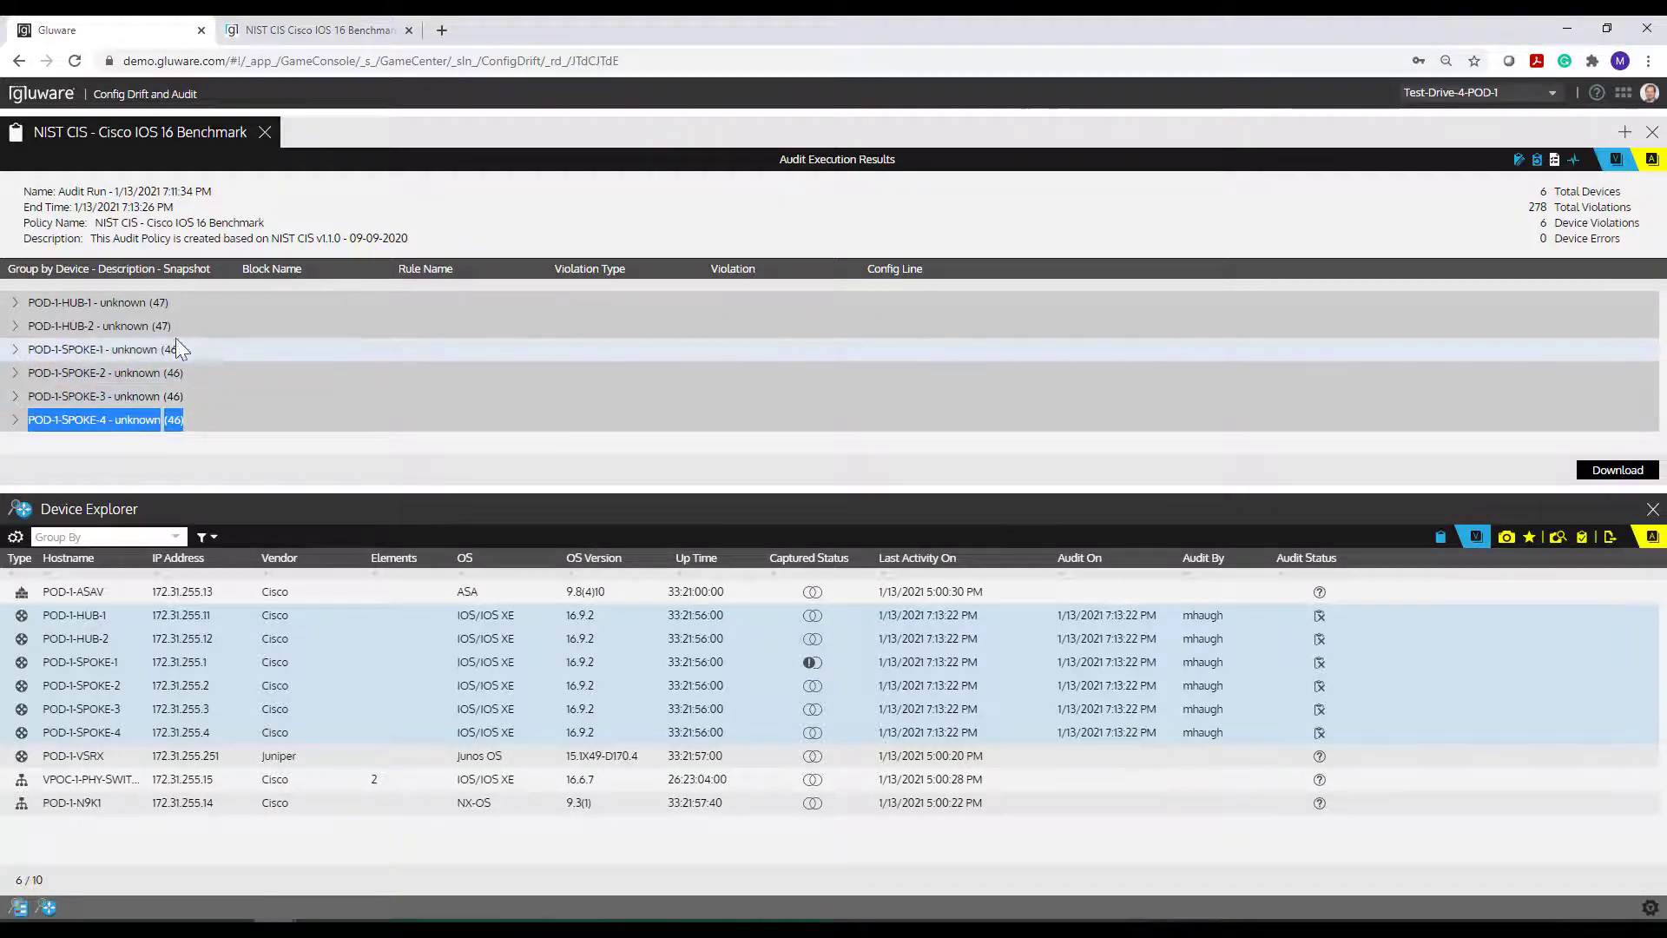
{"action": "left_click", "coordinate": [15, 303]}
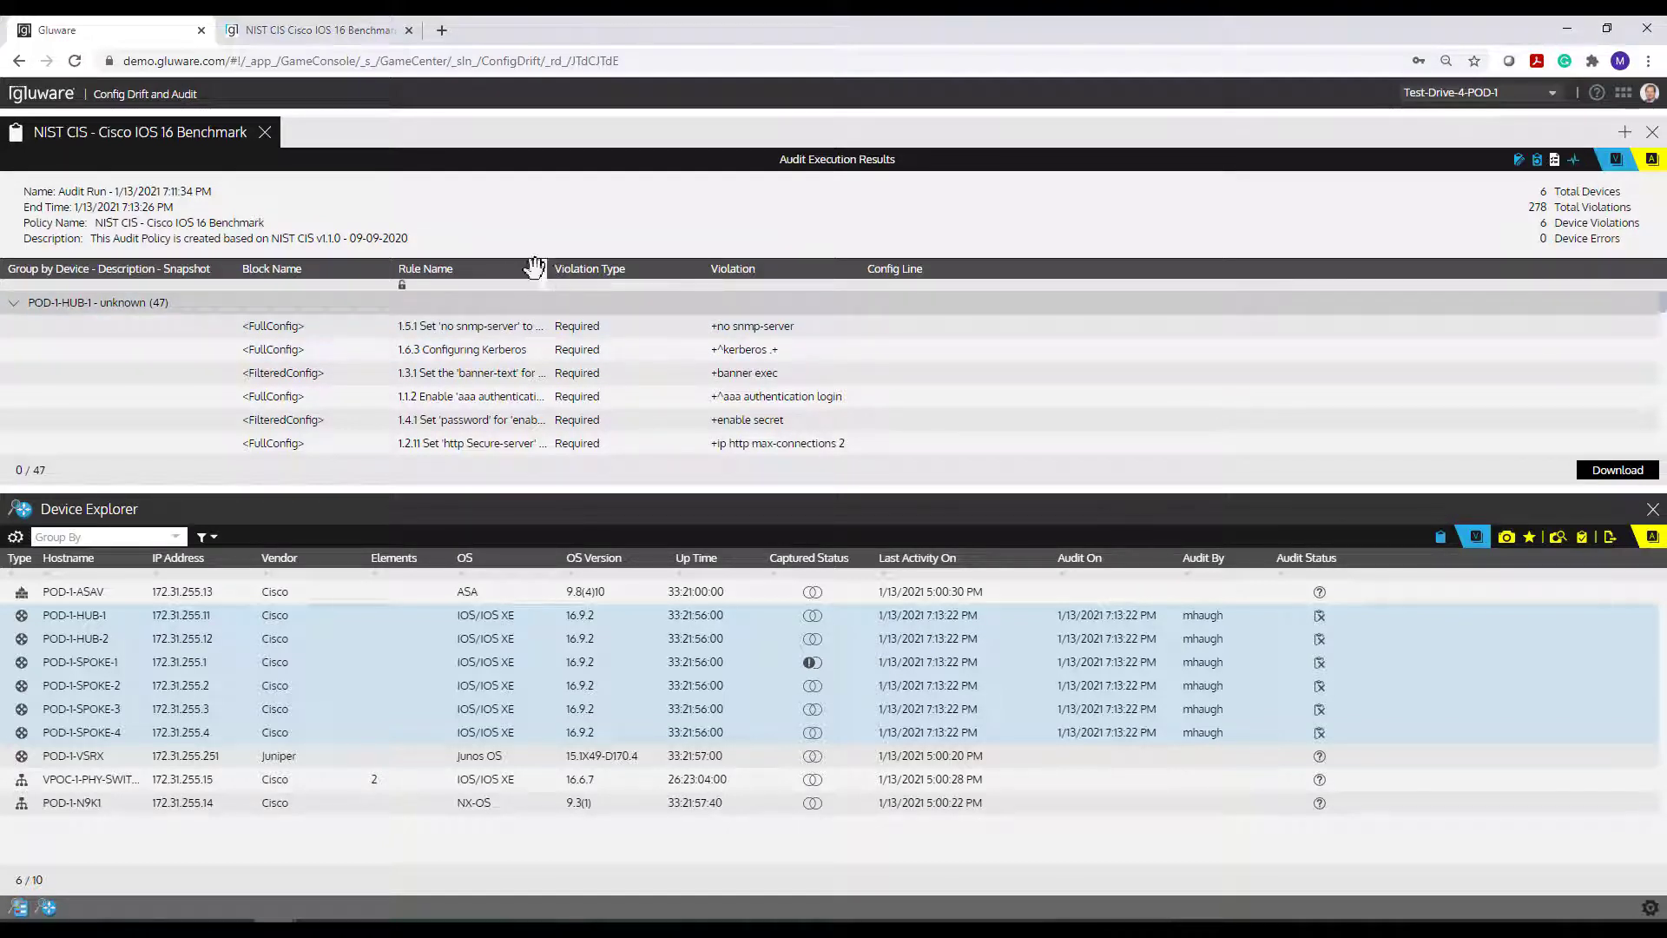
{"action": "mouse_move", "coordinate": [534, 268]}
{"action": "left_mouse_down"}
{"action": "mouse_move", "coordinate": [567, 271]}
{"action": "mouse_move", "coordinate": [533, 271]}
{"action": "left_mouse_up"}
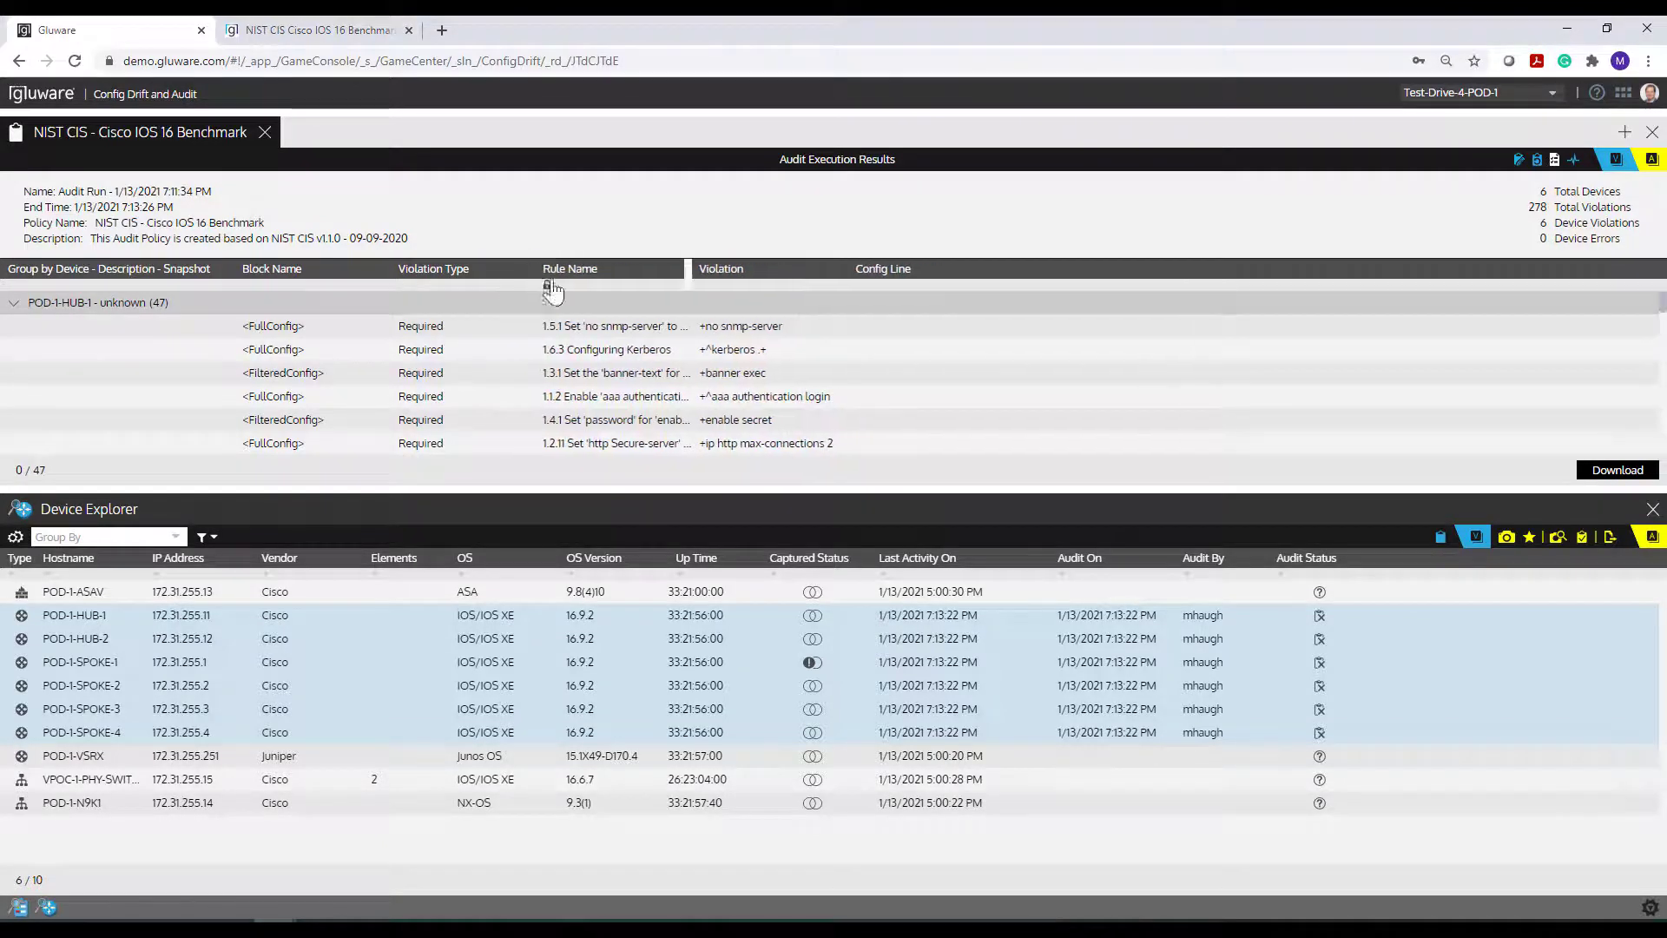
{"action": "left_click_drag", "start_coordinate": [687, 271], "coordinate": [876, 274]}
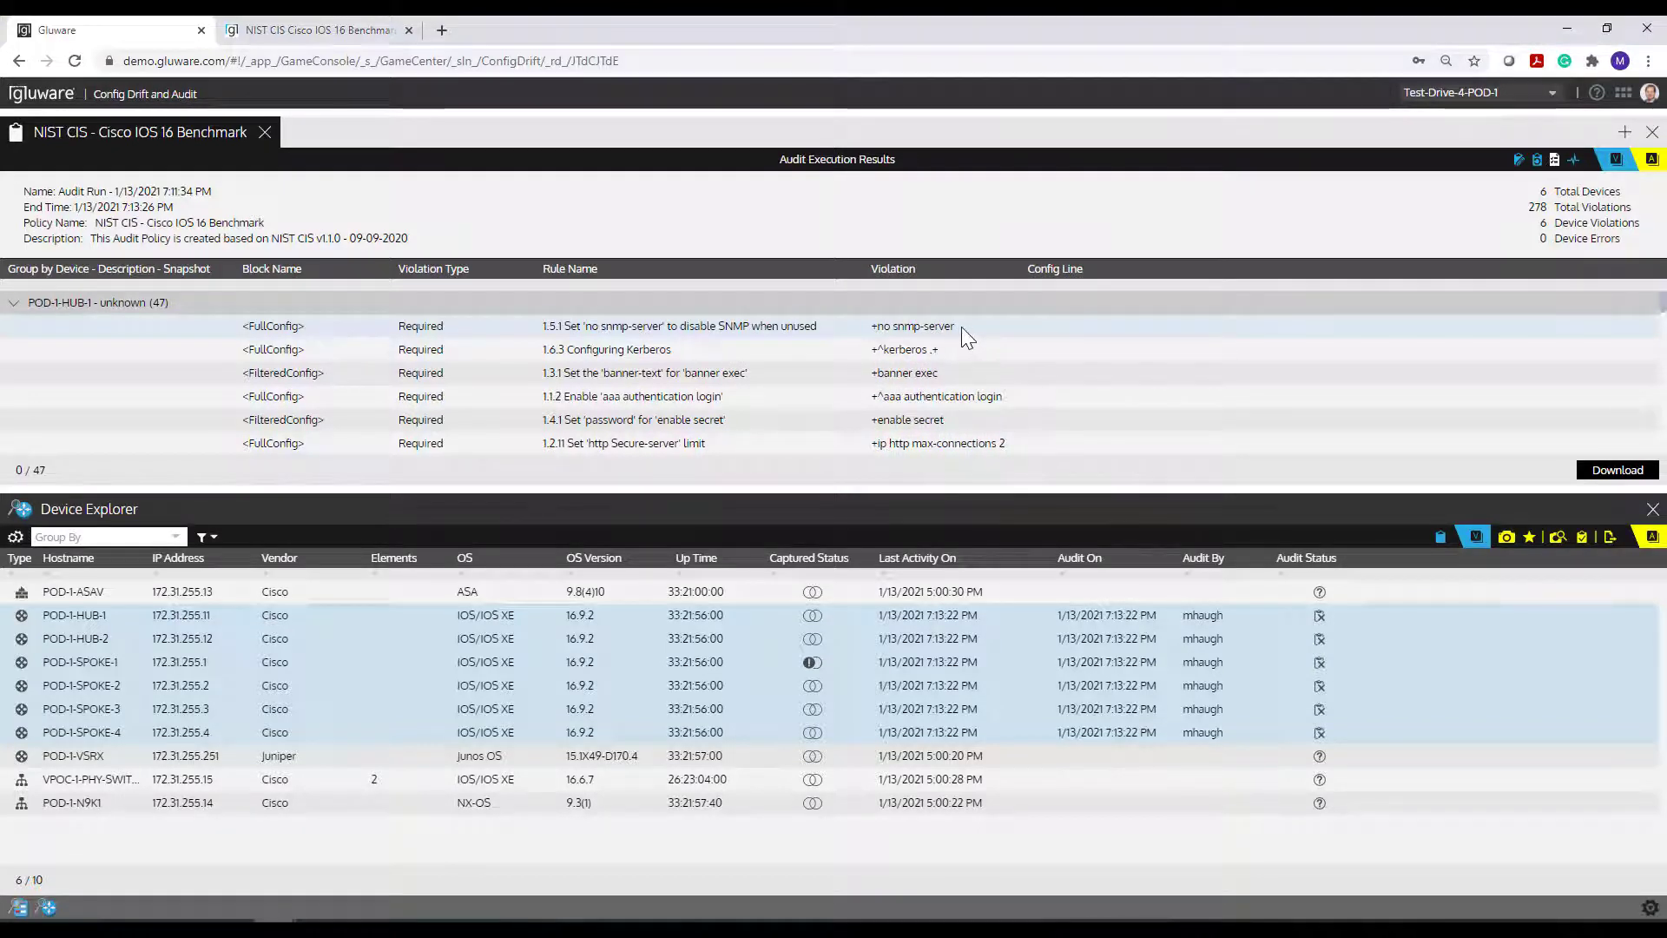
- Look through POD-1-HUB-1's violations, comparing each rule name with its missing required configuration
{"action": "scroll", "coordinate": [961, 327], "scroll_direction": "down", "scroll_amount": 1}
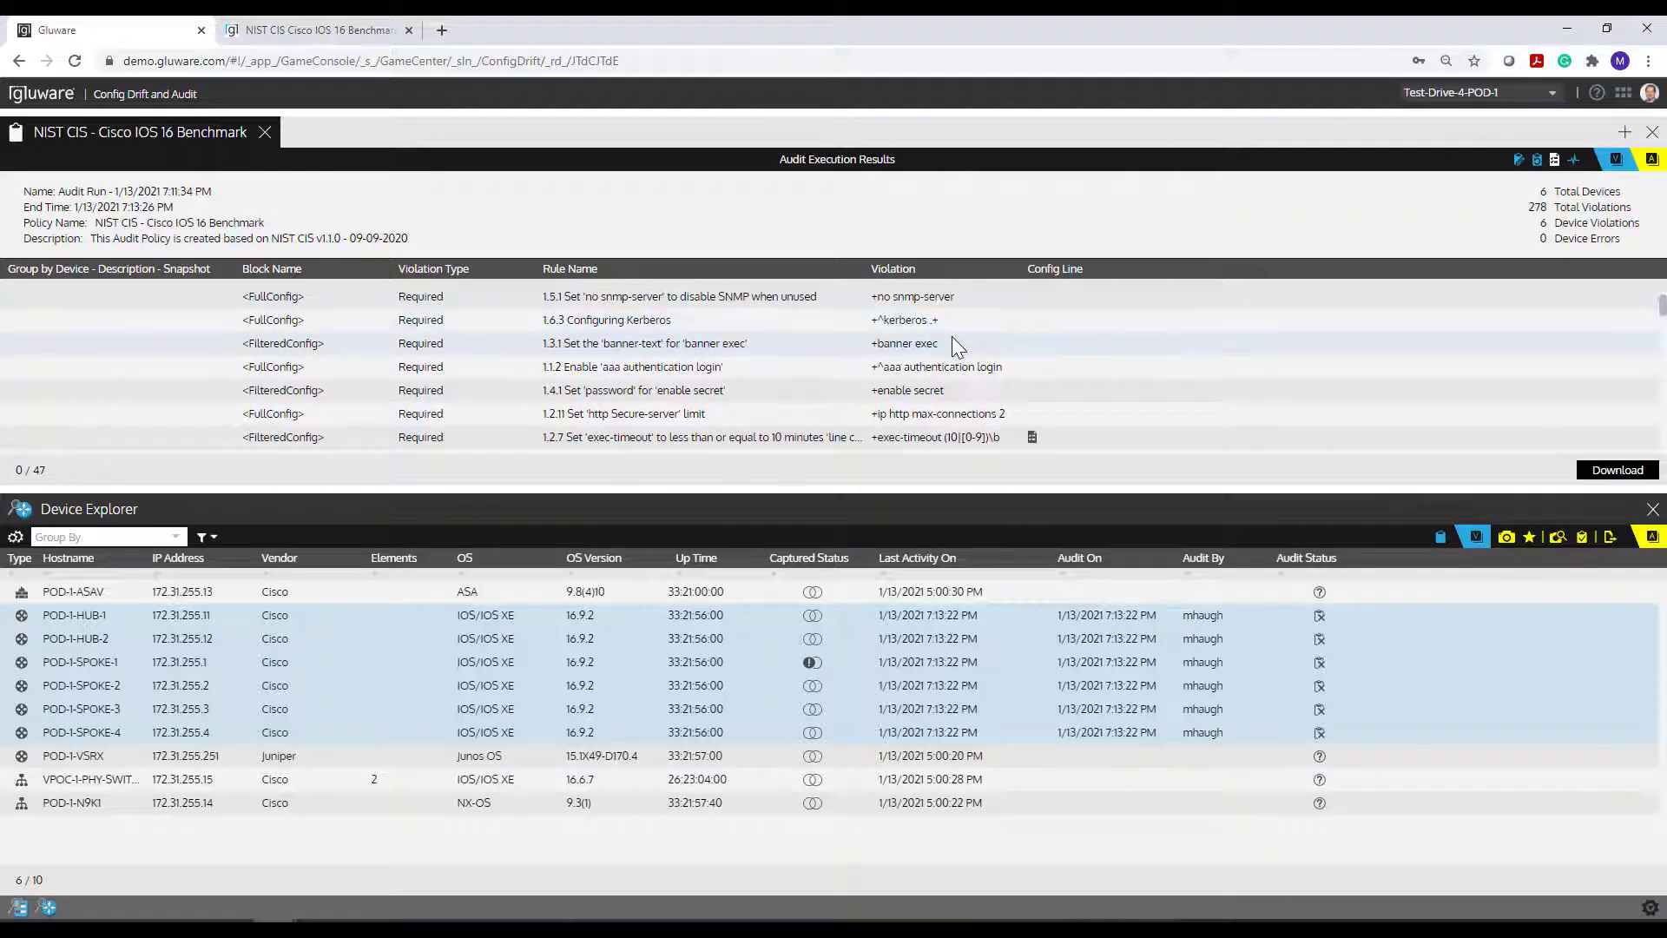
{"action": "scroll", "coordinate": [950, 342], "scroll_direction": "down", "scroll_amount": 2}
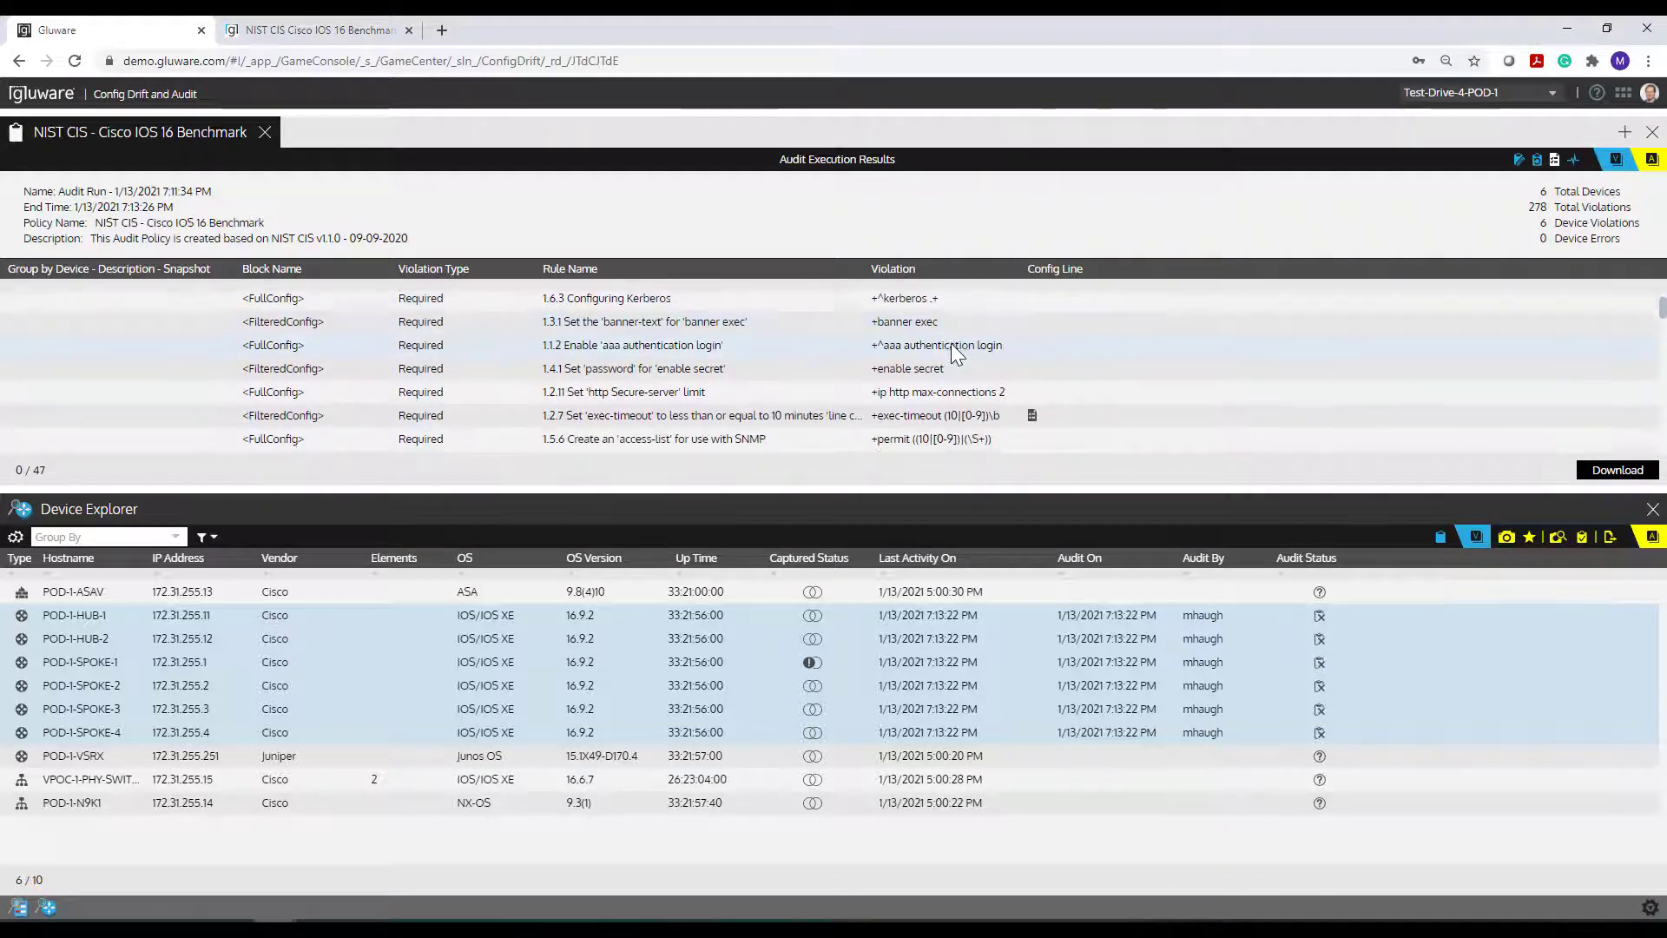
{"action": "scroll", "coordinate": [950, 342], "scroll_direction": "down", "scroll_amount": 1}
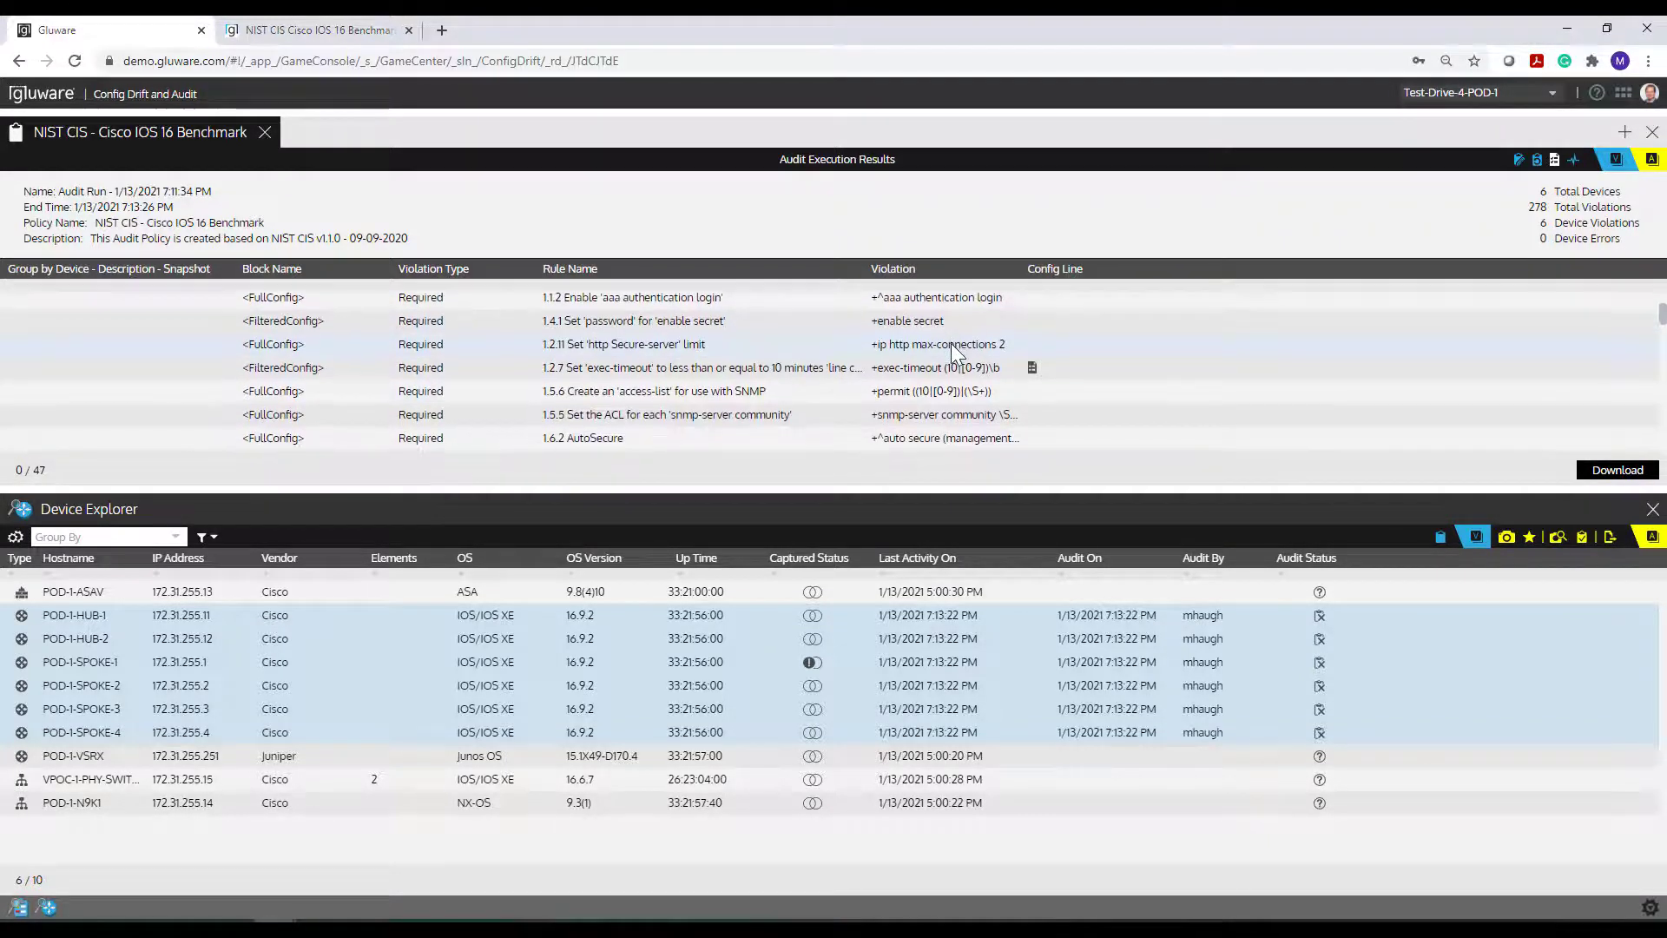
- Look further through POD-1-HUB-1's violations, including the SNMP, AAA and exec-timeout rules, and collapse the device's group
{"action": "scroll", "coordinate": [950, 342], "scroll_direction": "down", "scroll_amount": 1}
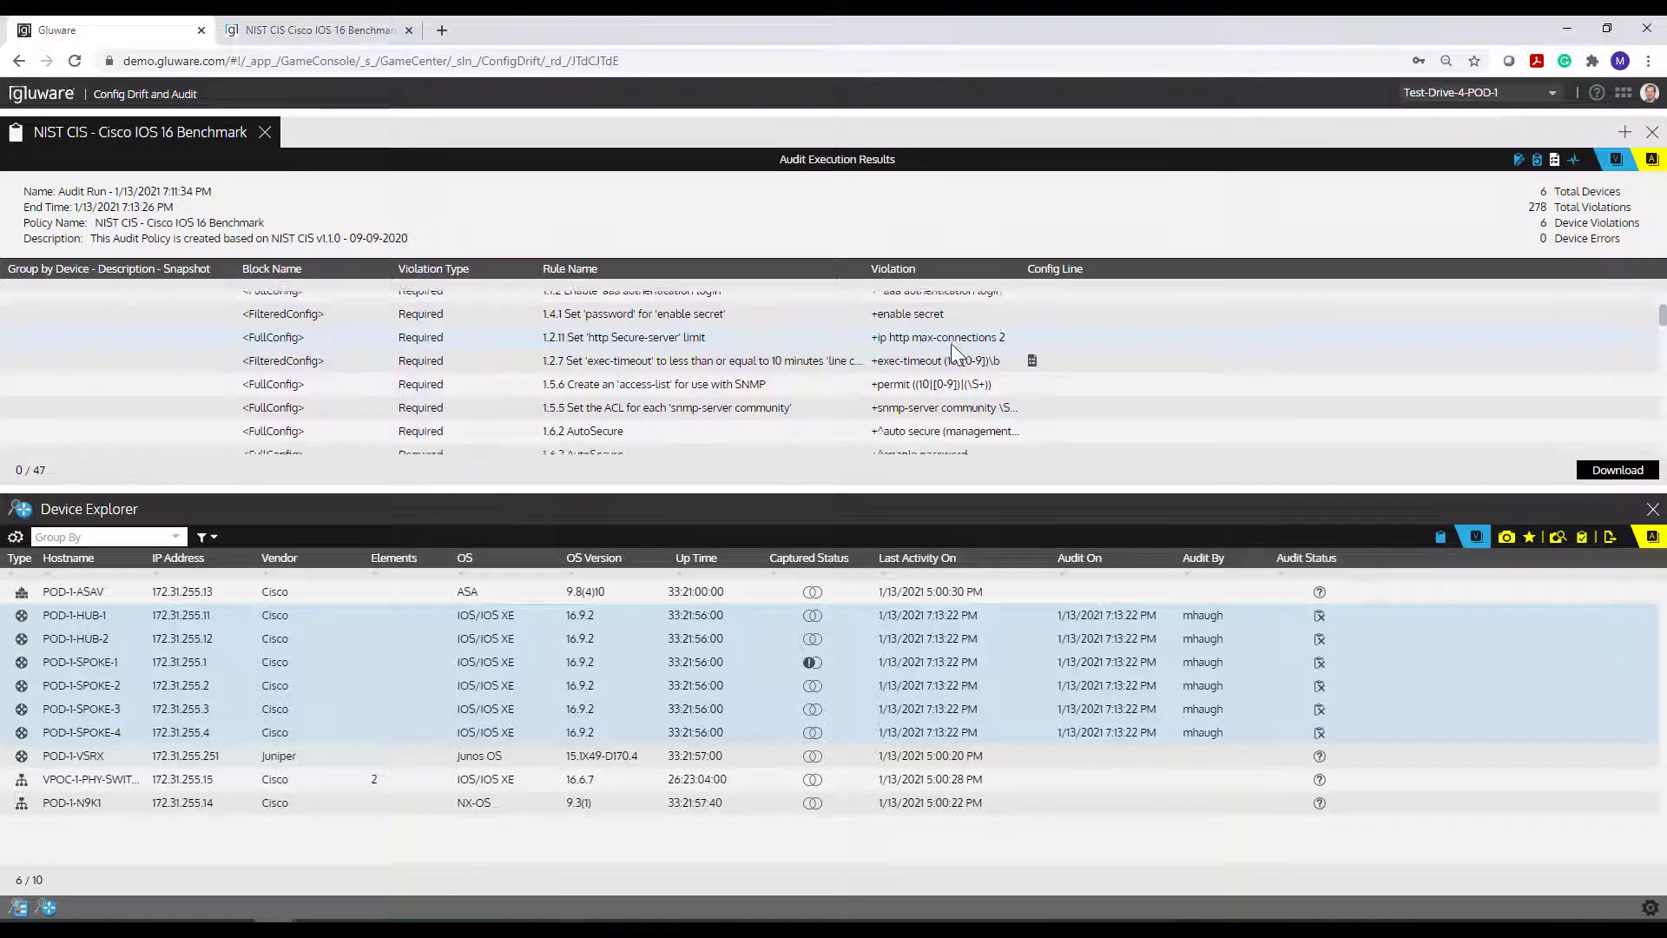
{"action": "scroll", "coordinate": [952, 350], "scroll_direction": "down", "scroll_amount": 1}
{"action": "scroll", "coordinate": [951, 349], "scroll_direction": "down", "scroll_amount": 3}
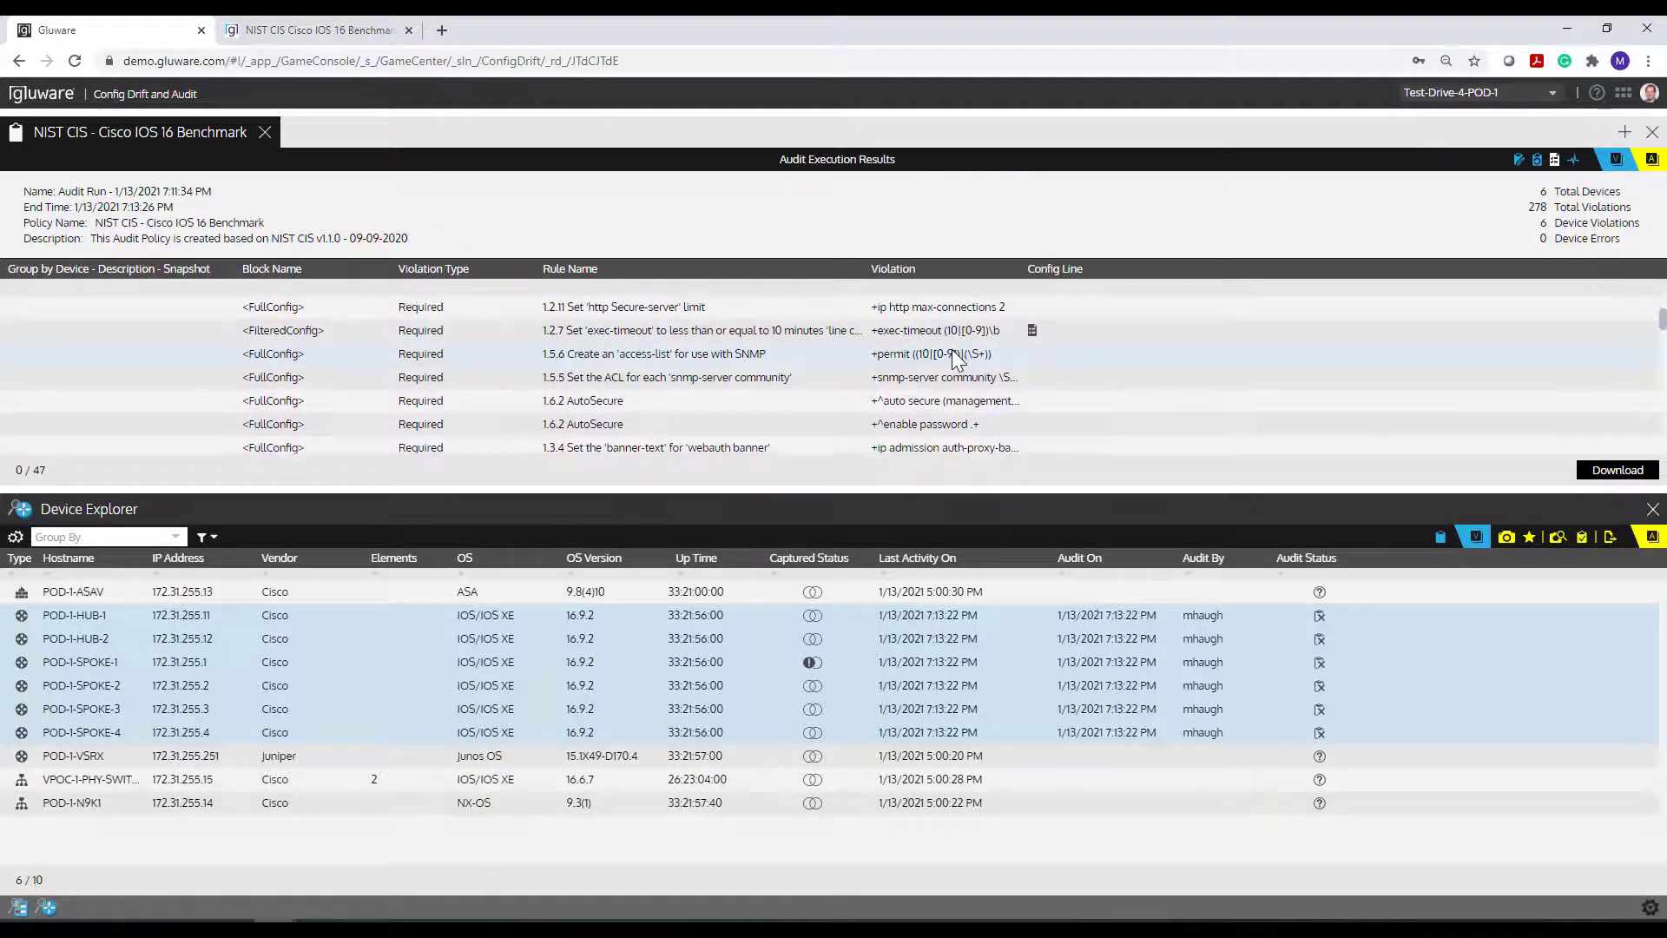
{"action": "scroll", "coordinate": [952, 351], "scroll_direction": "down", "scroll_amount": 3}
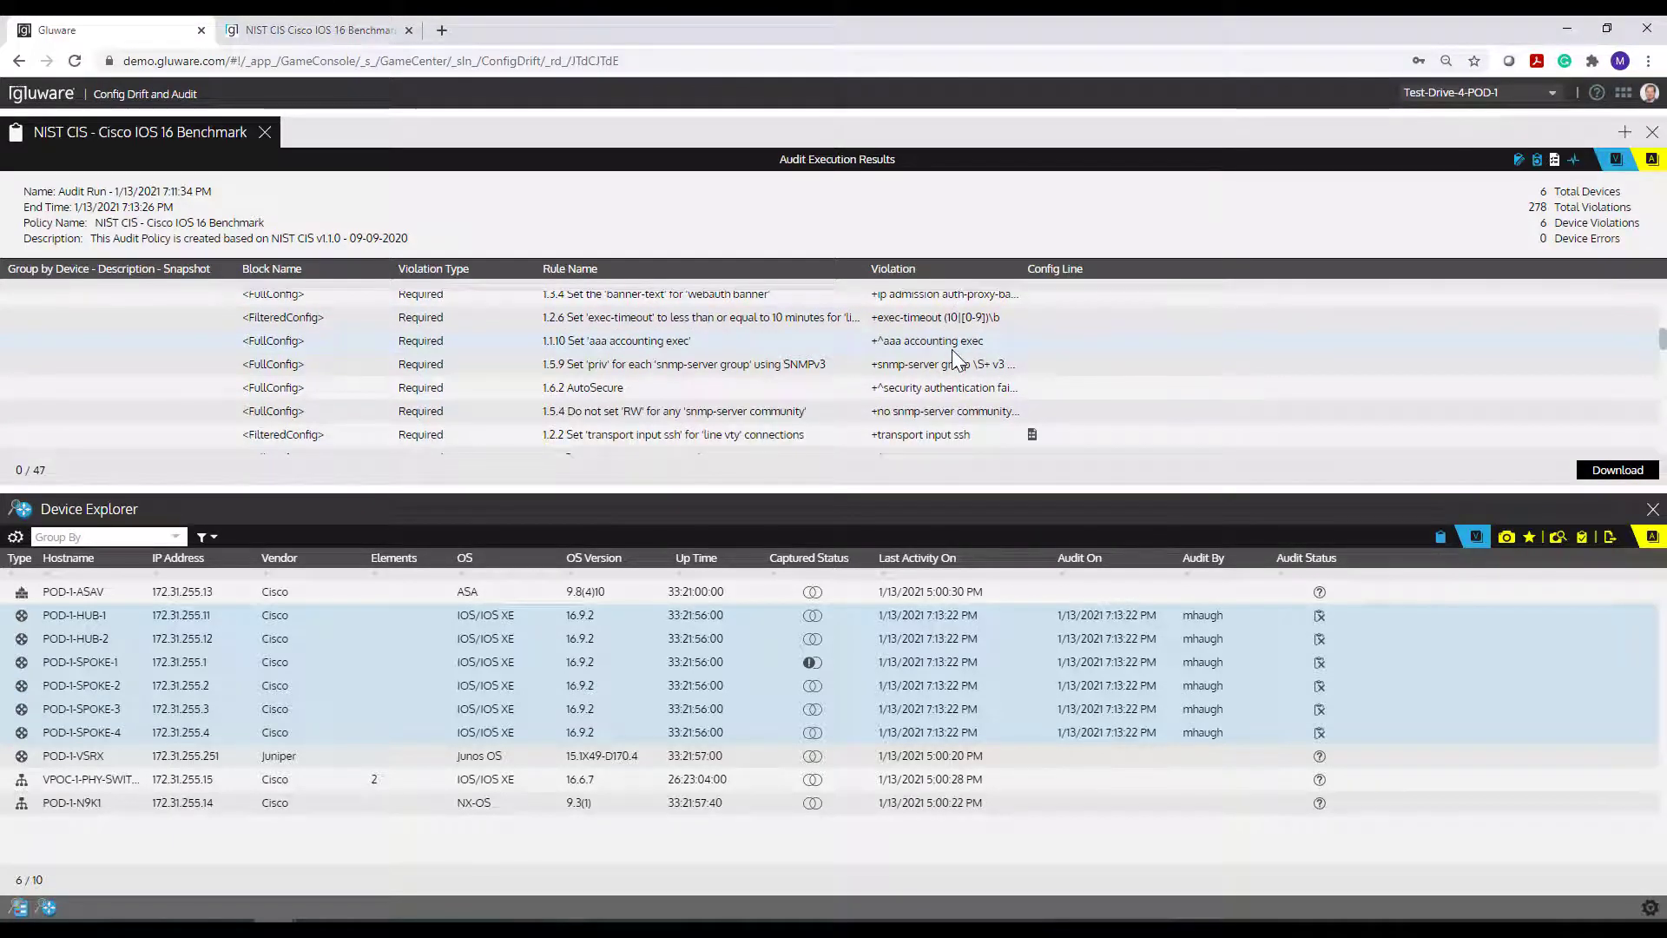
{"action": "scroll", "coordinate": [953, 356], "scroll_direction": "down", "scroll_amount": 1}
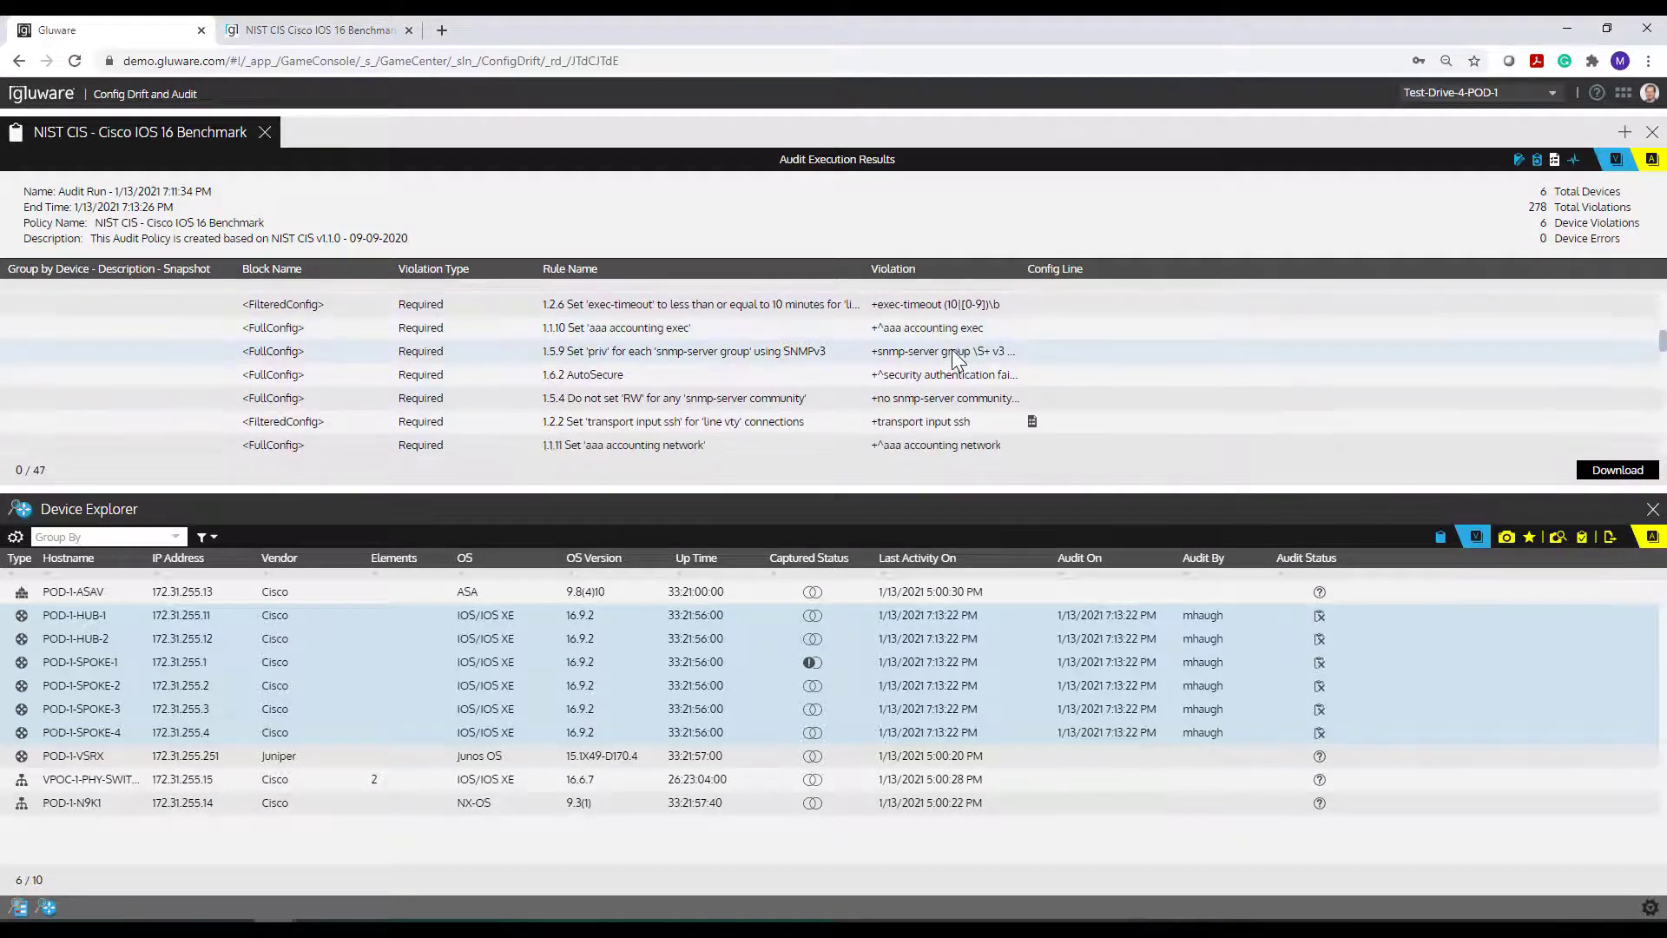
{"action": "scroll", "coordinate": [953, 351], "scroll_direction": "down", "scroll_amount": 1}
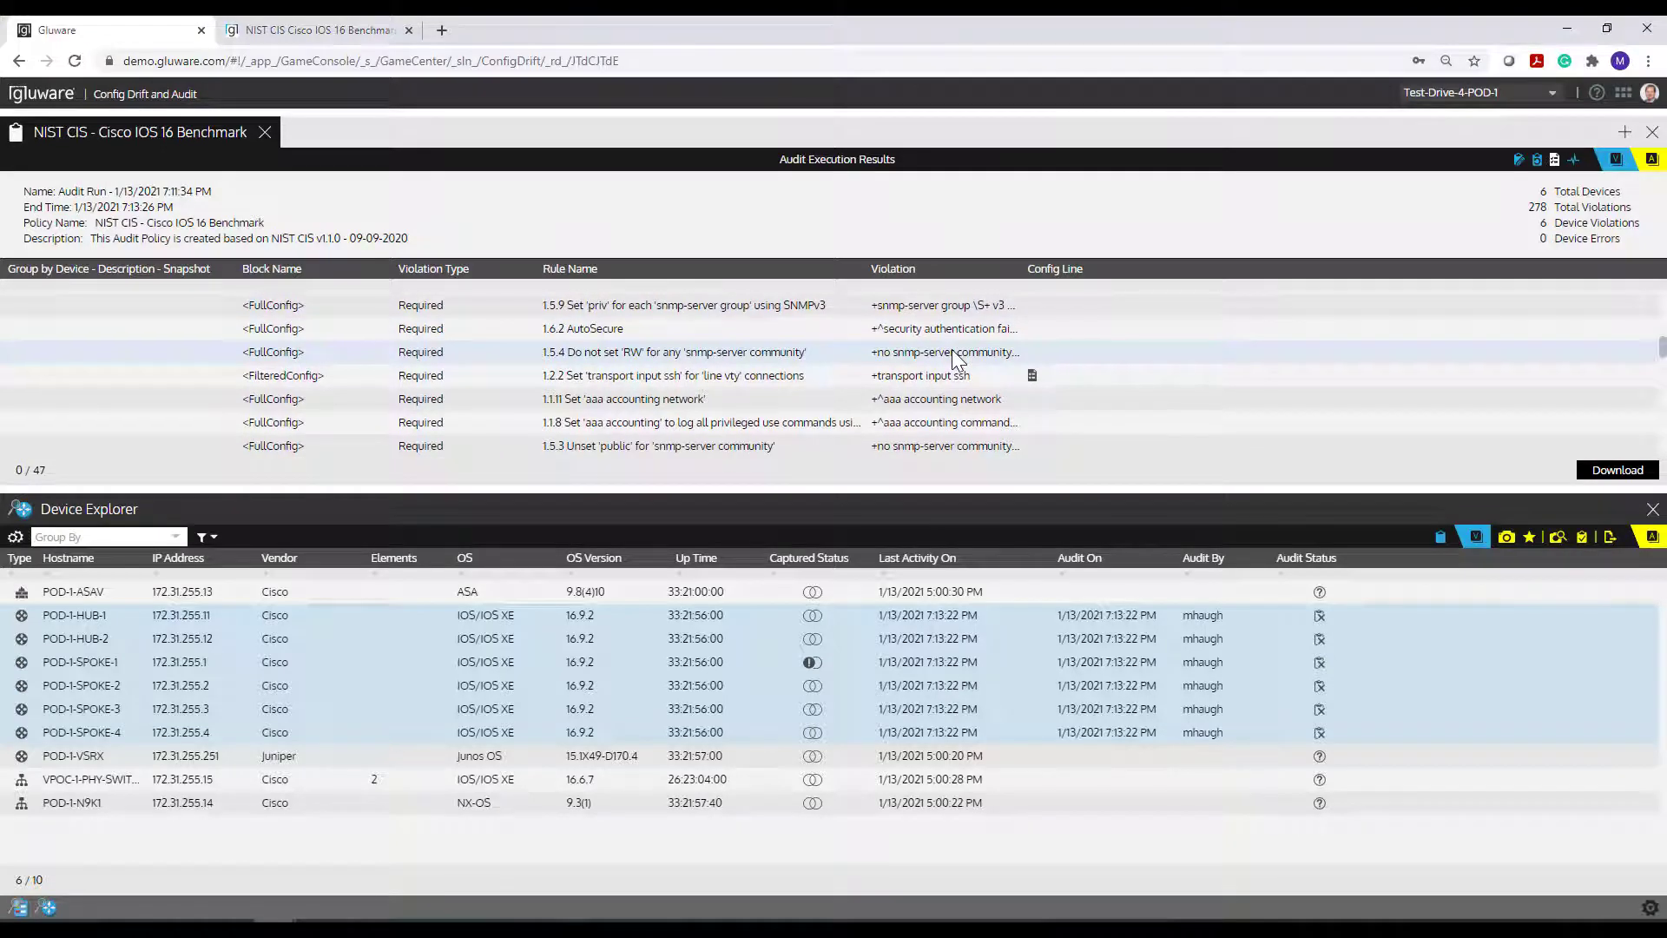
{"action": "scroll", "coordinate": [953, 356], "scroll_direction": "down", "scroll_amount": 2}
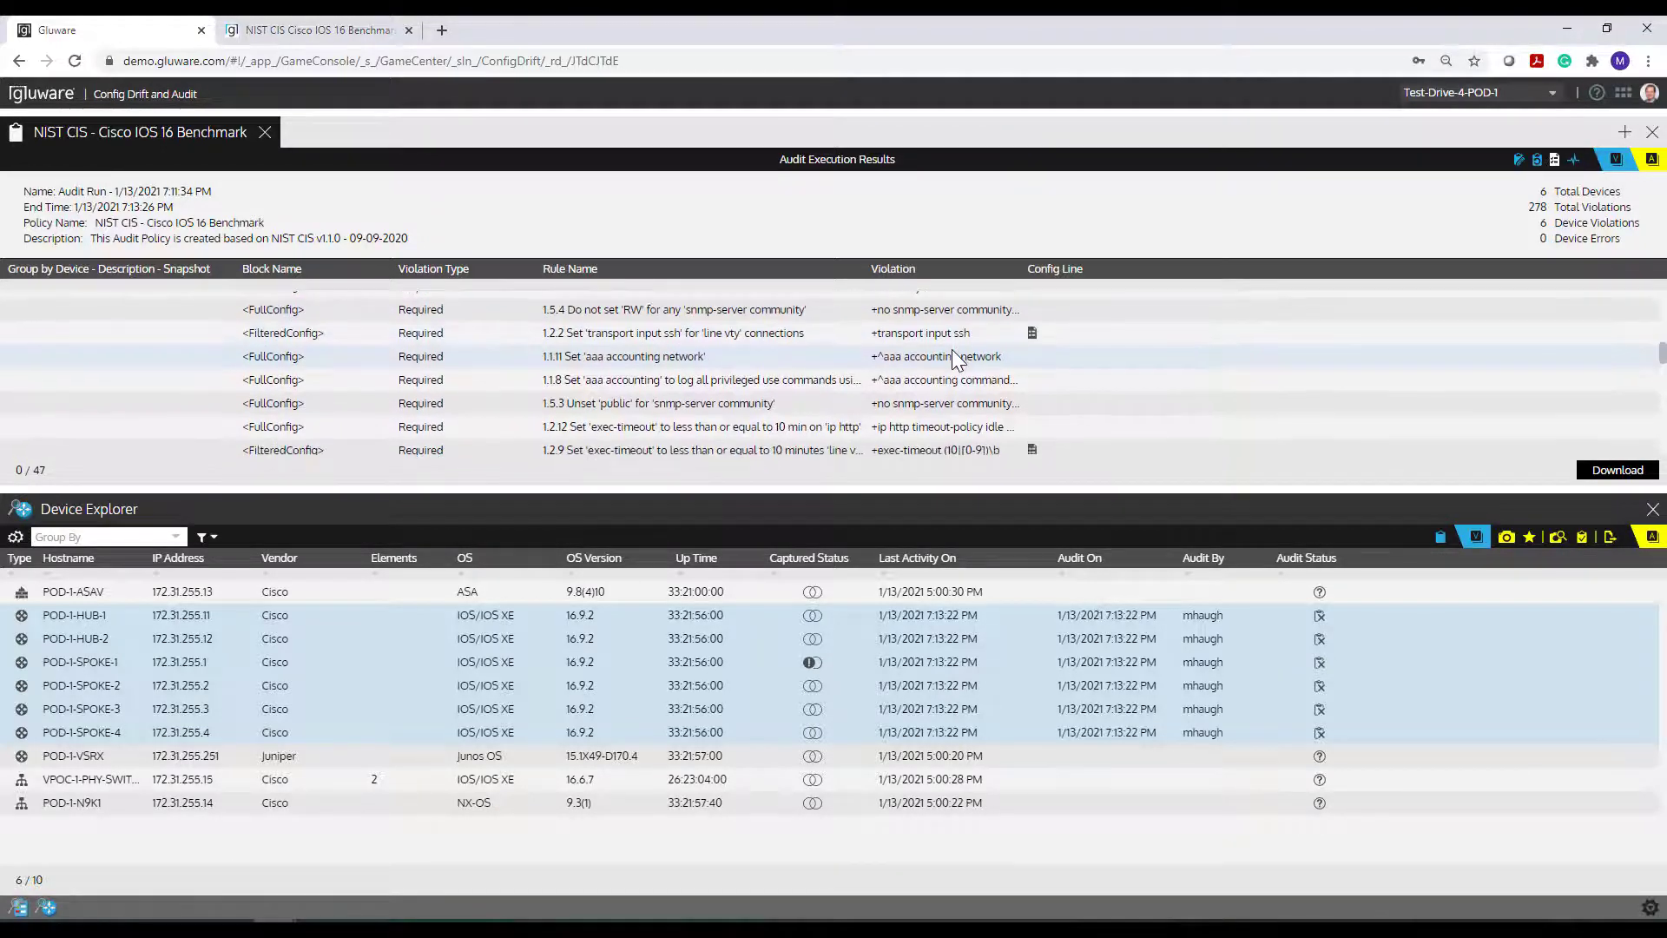
{"action": "scroll", "coordinate": [952, 353], "scroll_direction": "up", "scroll_amount": 10}
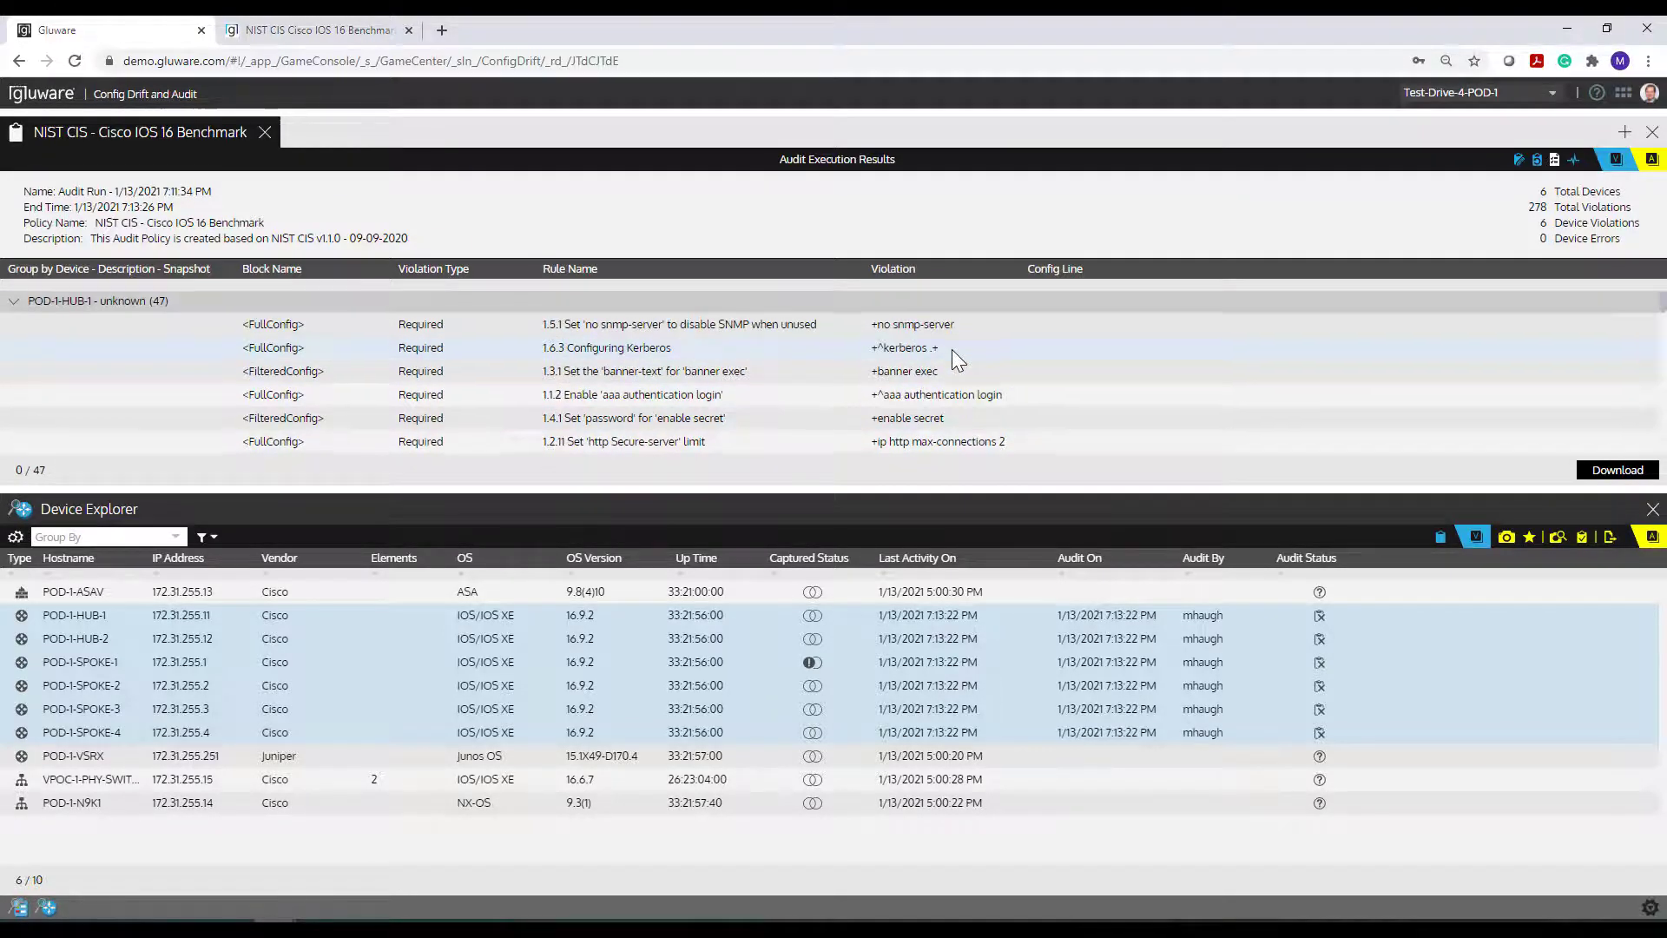
{"action": "scroll", "coordinate": [951, 351], "scroll_direction": "down", "scroll_amount": 5}
{"action": "scroll", "coordinate": [952, 351], "scroll_direction": "up", "scroll_amount": 5}
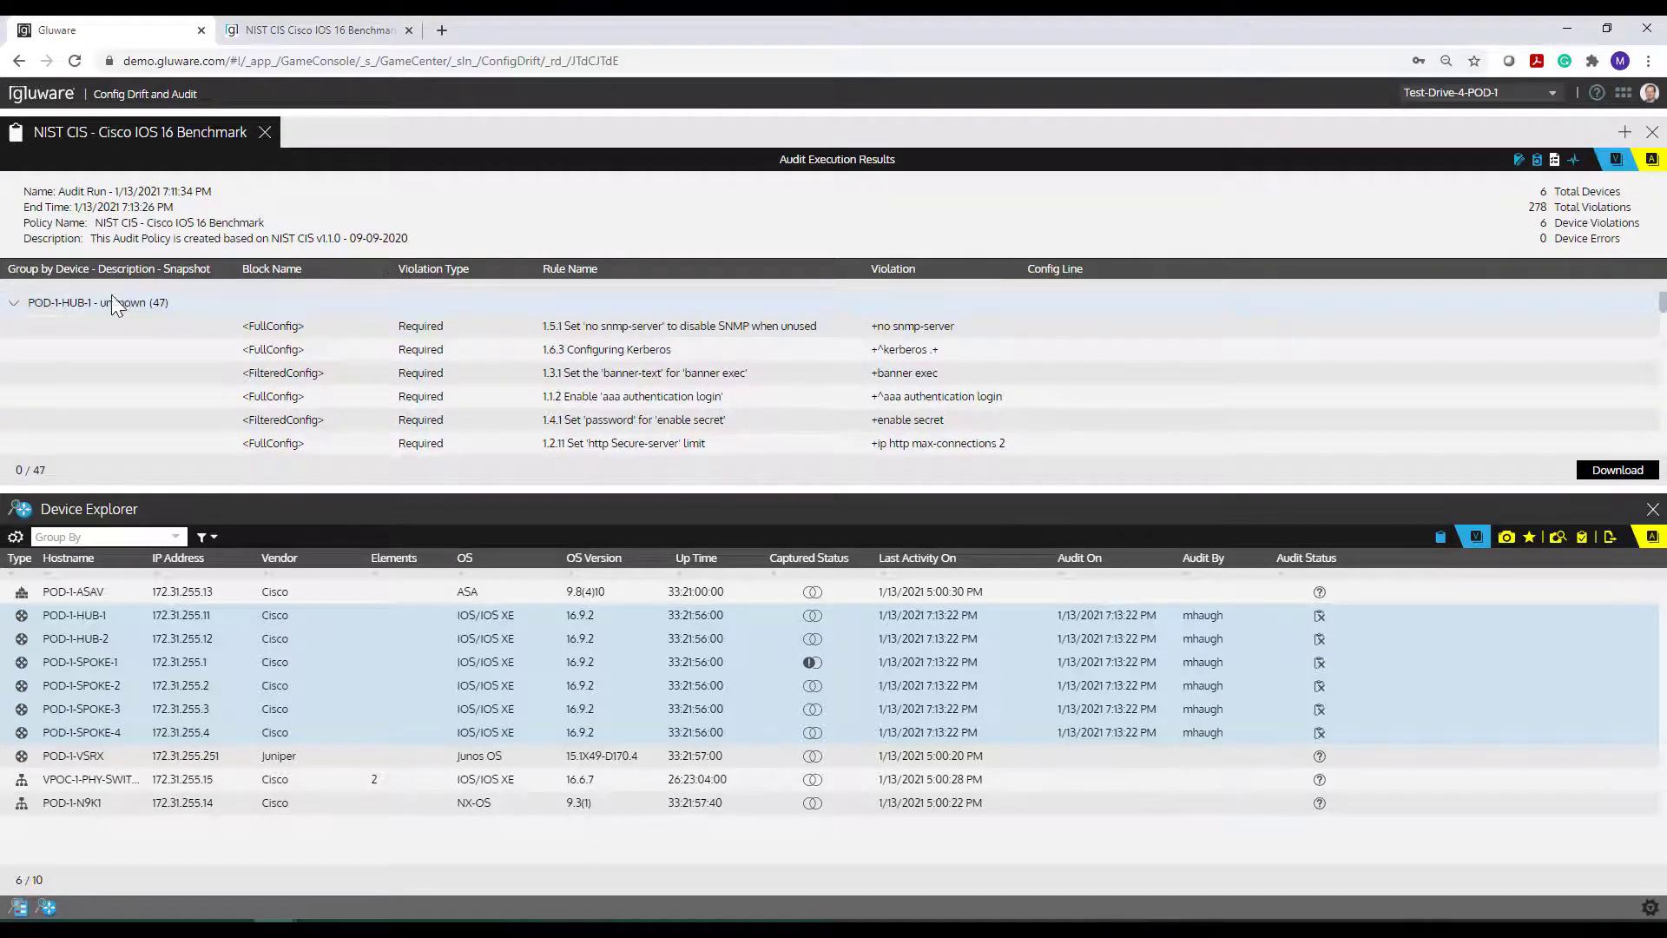
{"action": "left_click", "coordinate": [13, 304]}
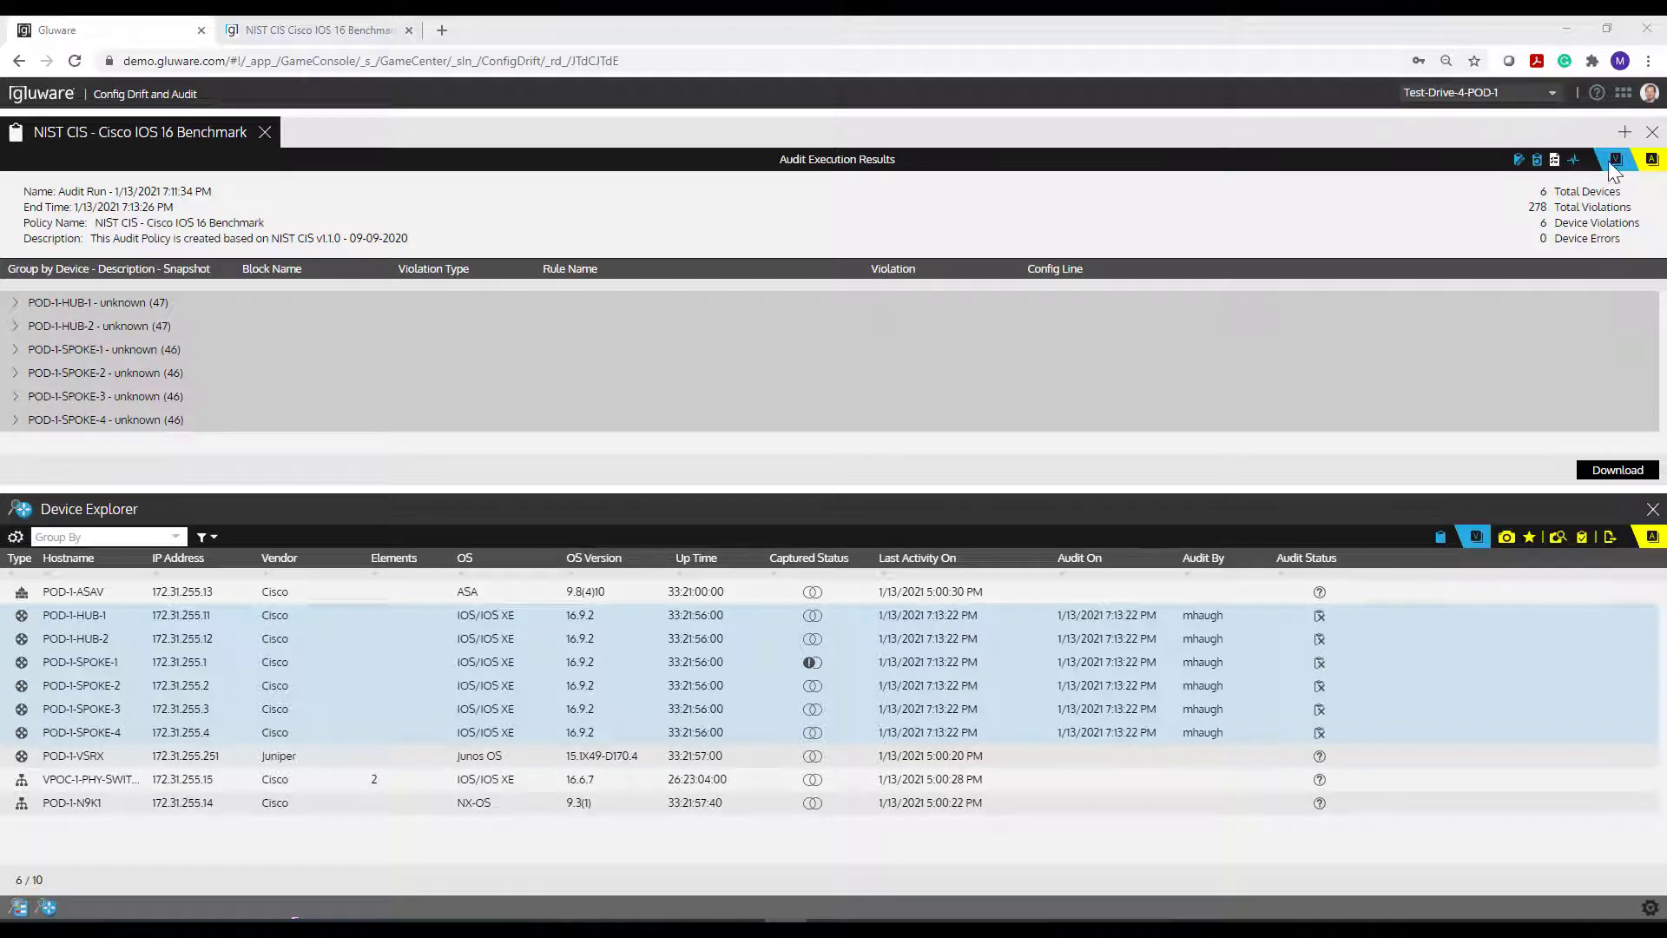
- Open the policy's audit execution summary and replace the device list with the Audit Policy Explorer, enlarging it slightly
{"action": "left_click", "coordinate": [1518, 161]}
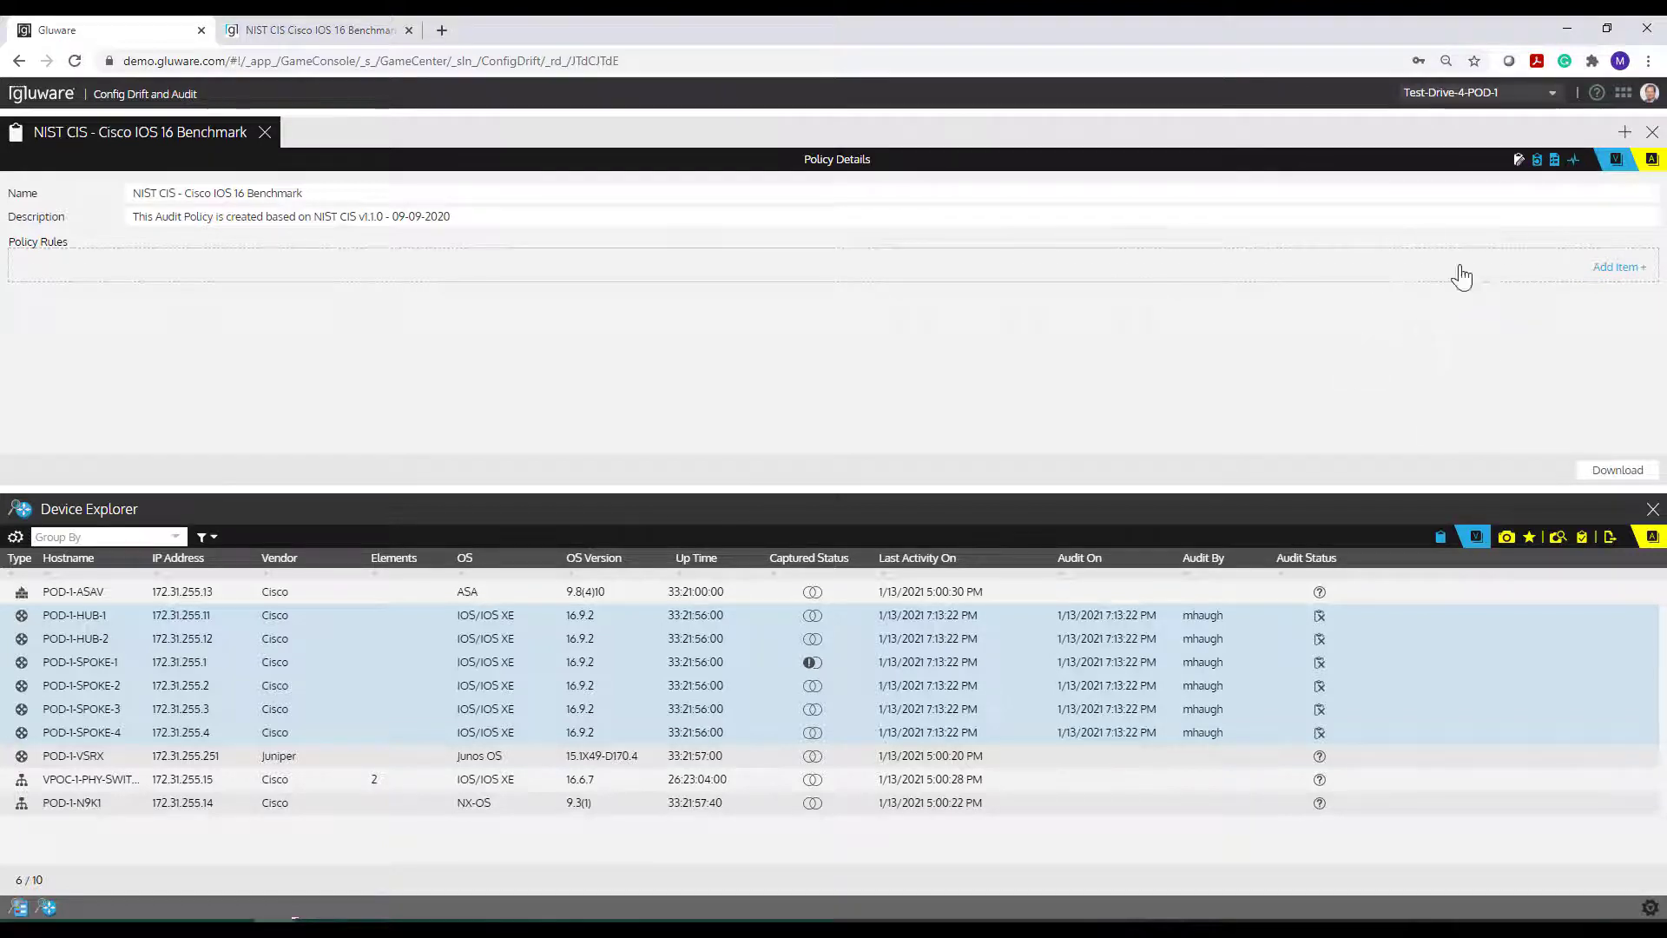
{"action": "left_click", "coordinate": [1537, 162]}
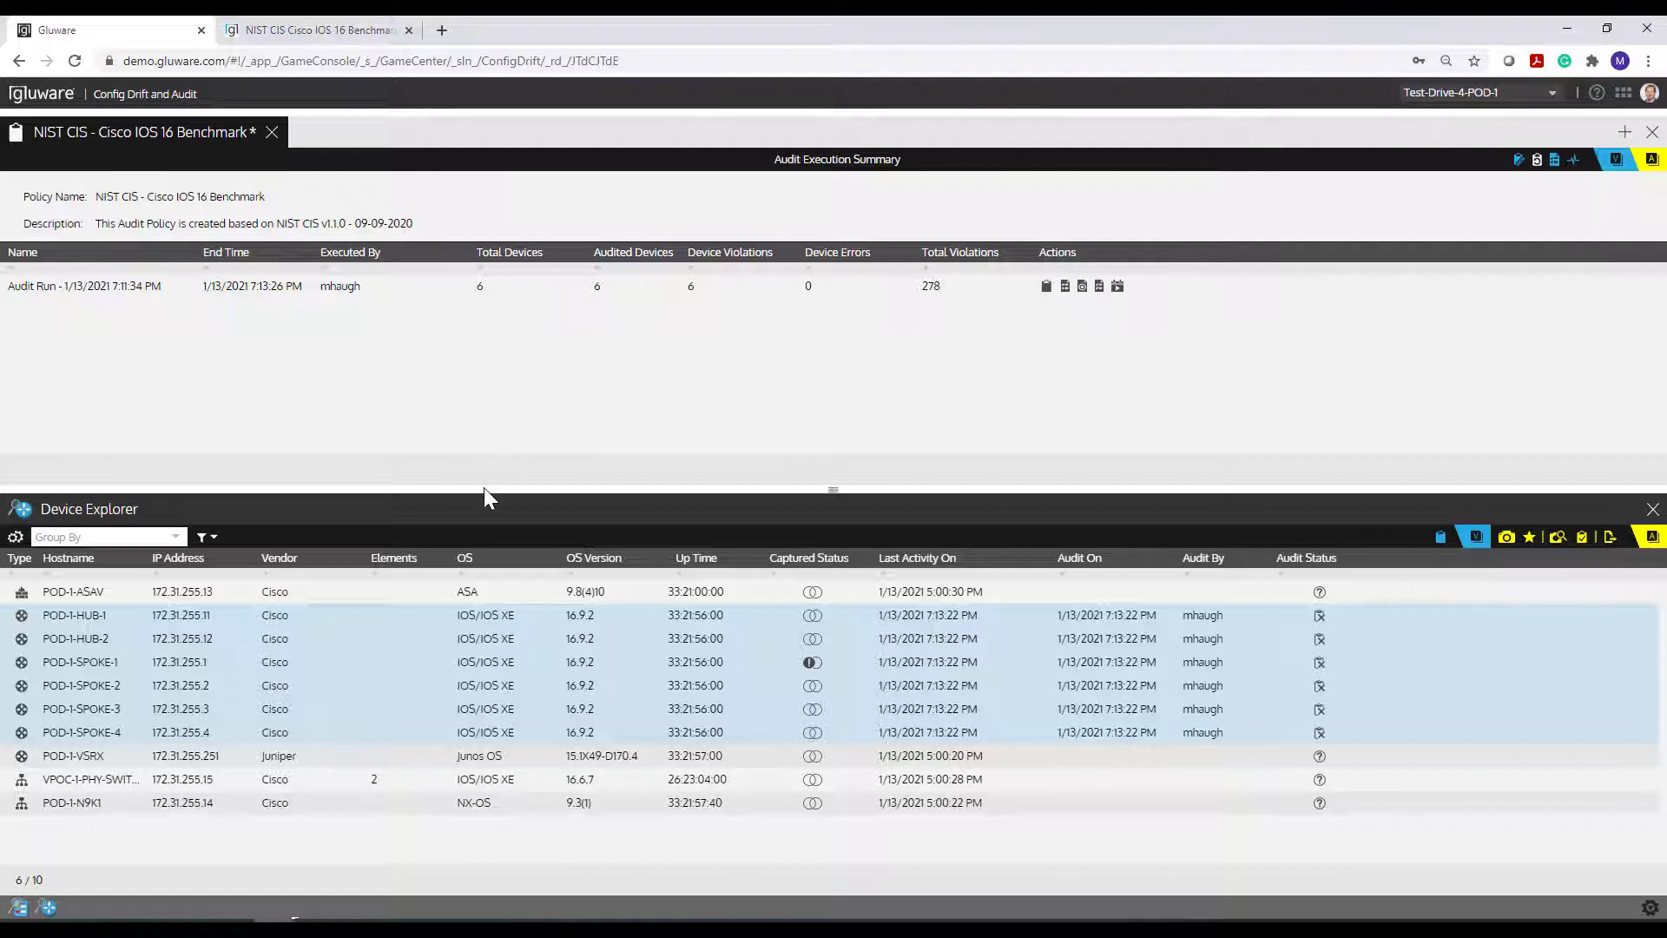
{"action": "left_click", "coordinate": [1436, 534]}
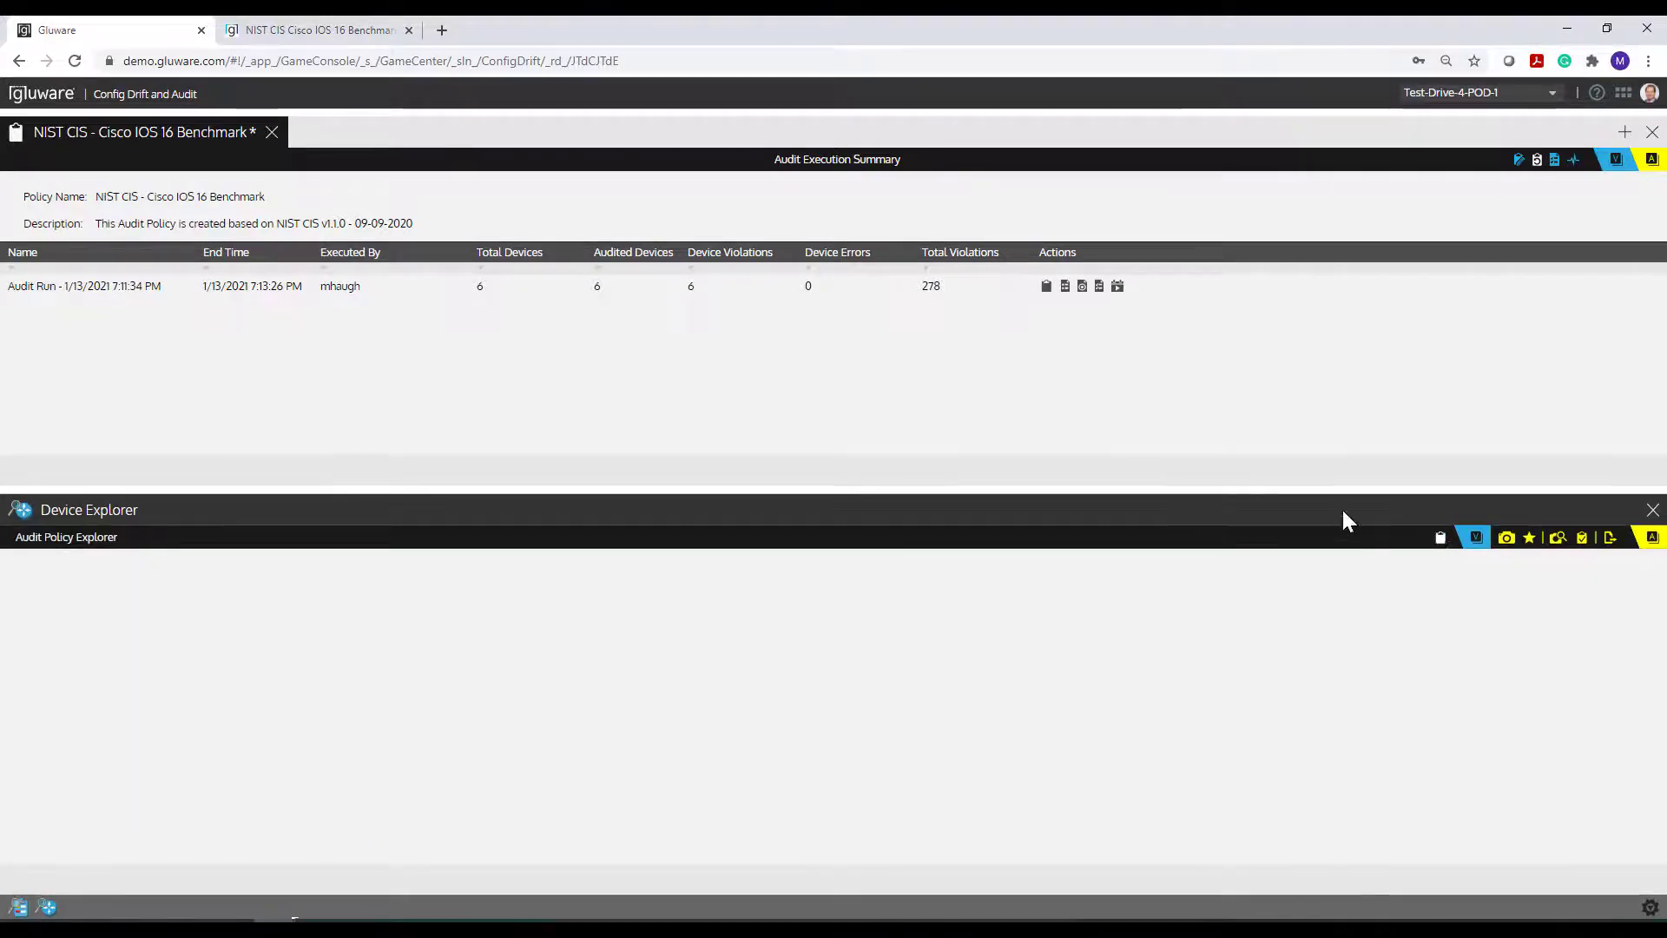
{"action": "left_click_drag", "start_coordinate": [1116, 469], "coordinate": [1116, 448]}
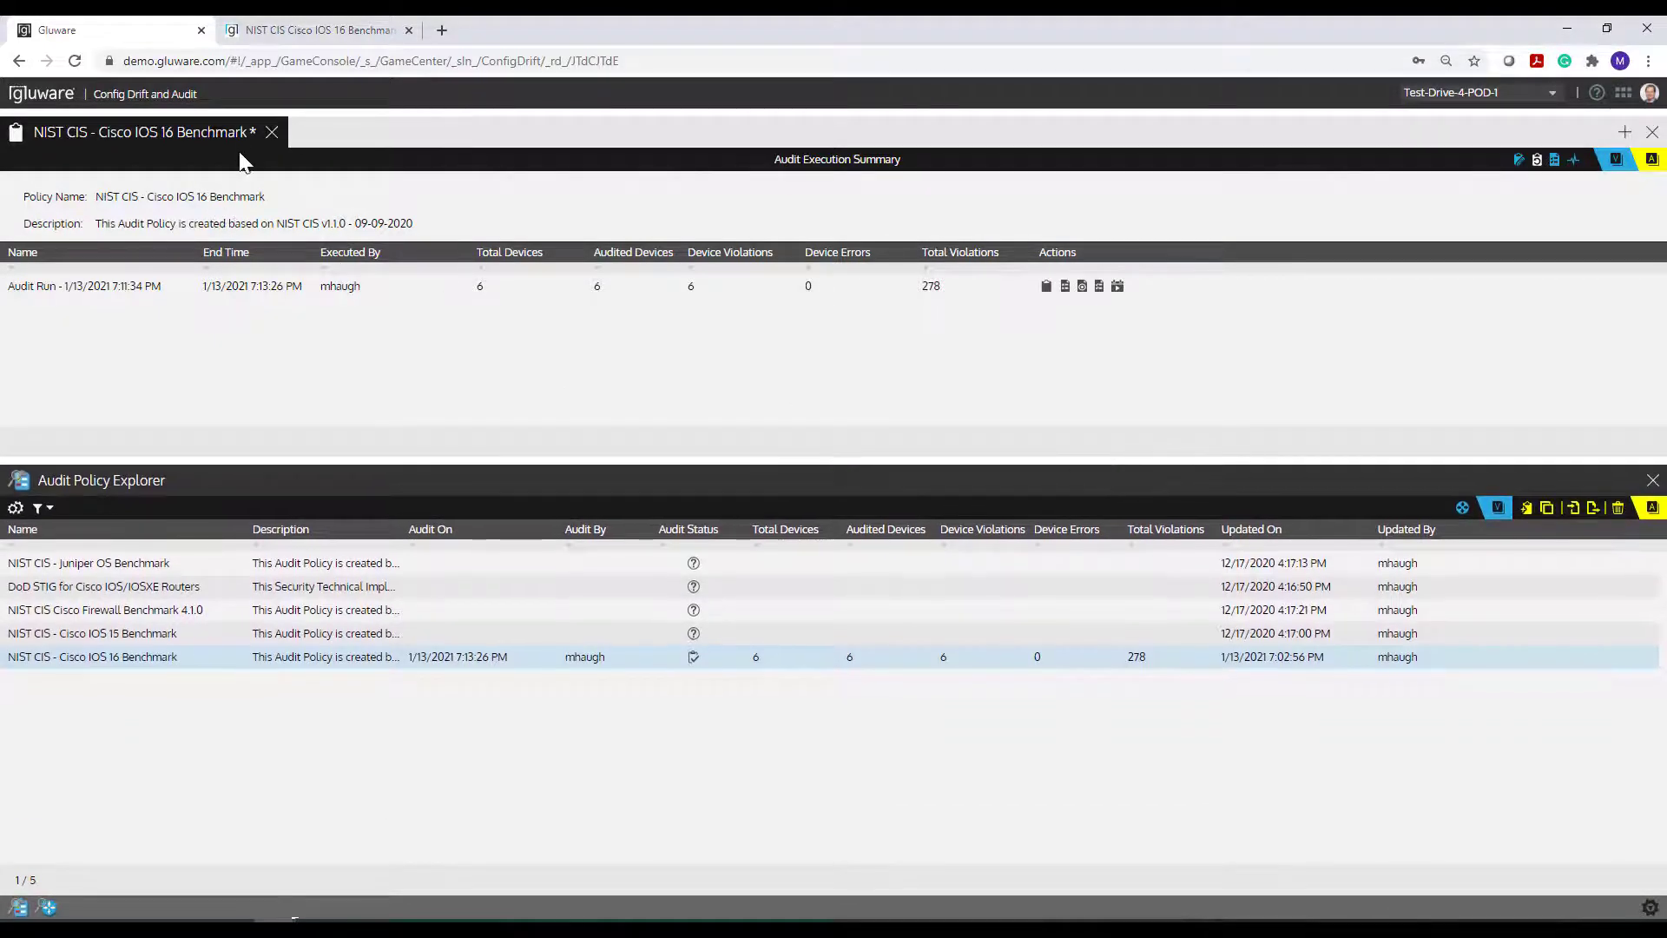
- Close the NIST CIS - Cisco IOS 16 Benchmark policy, saving its pending changes
{"action": "left_click", "coordinate": [272, 132]}
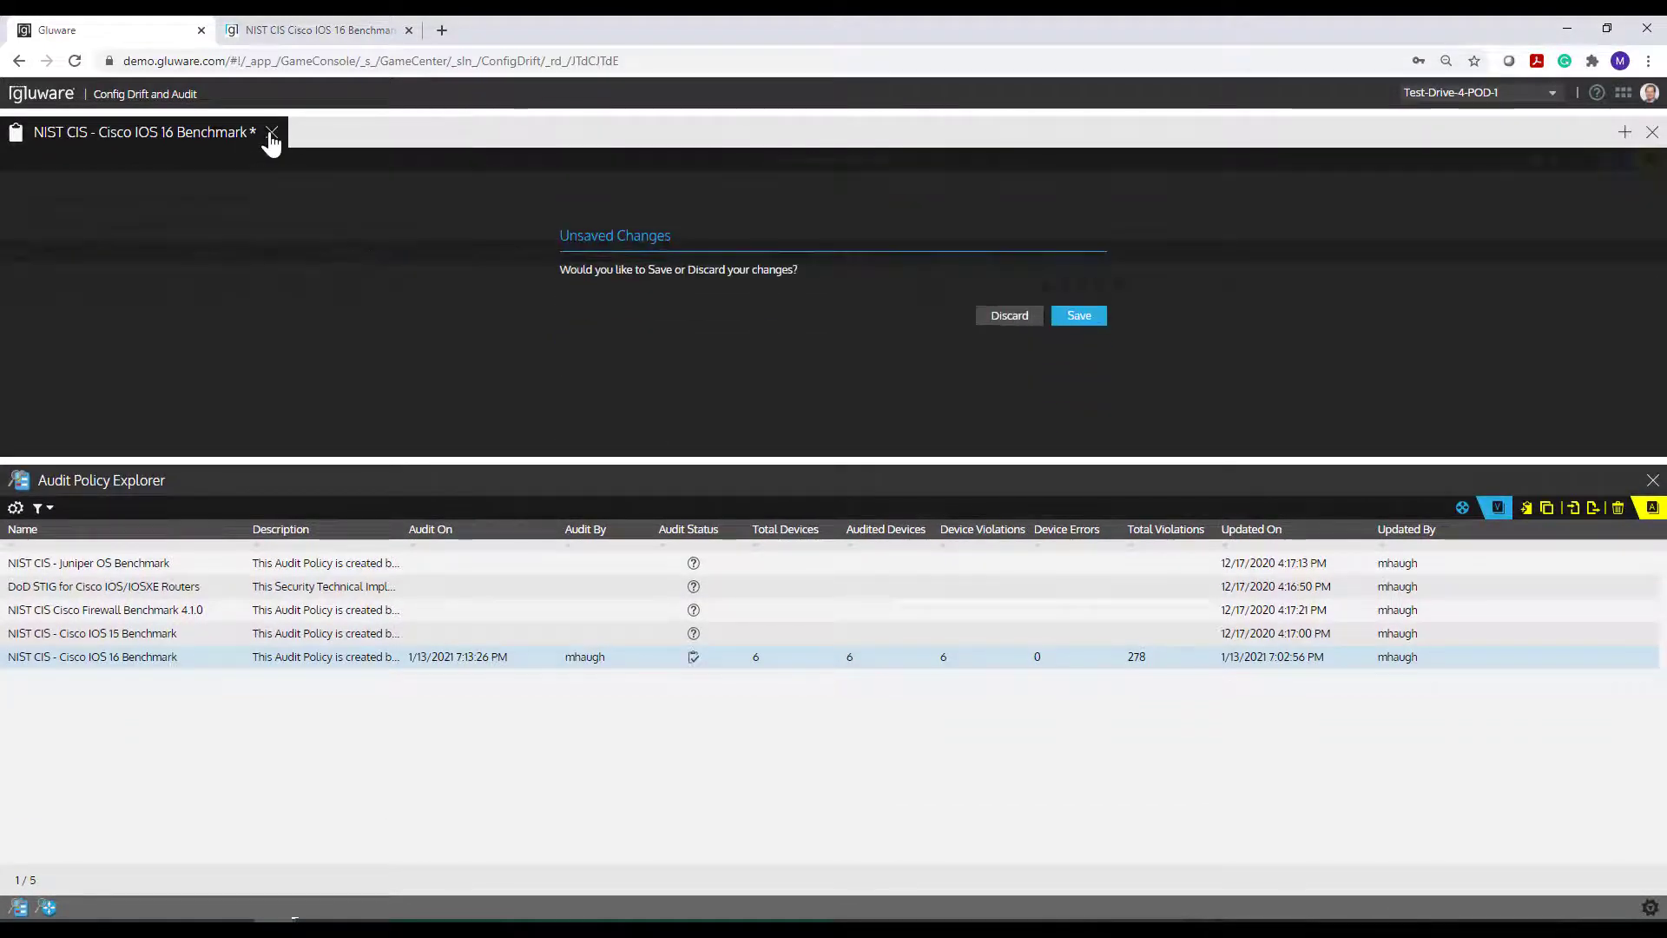
{"action": "left_click", "coordinate": [1009, 317]}
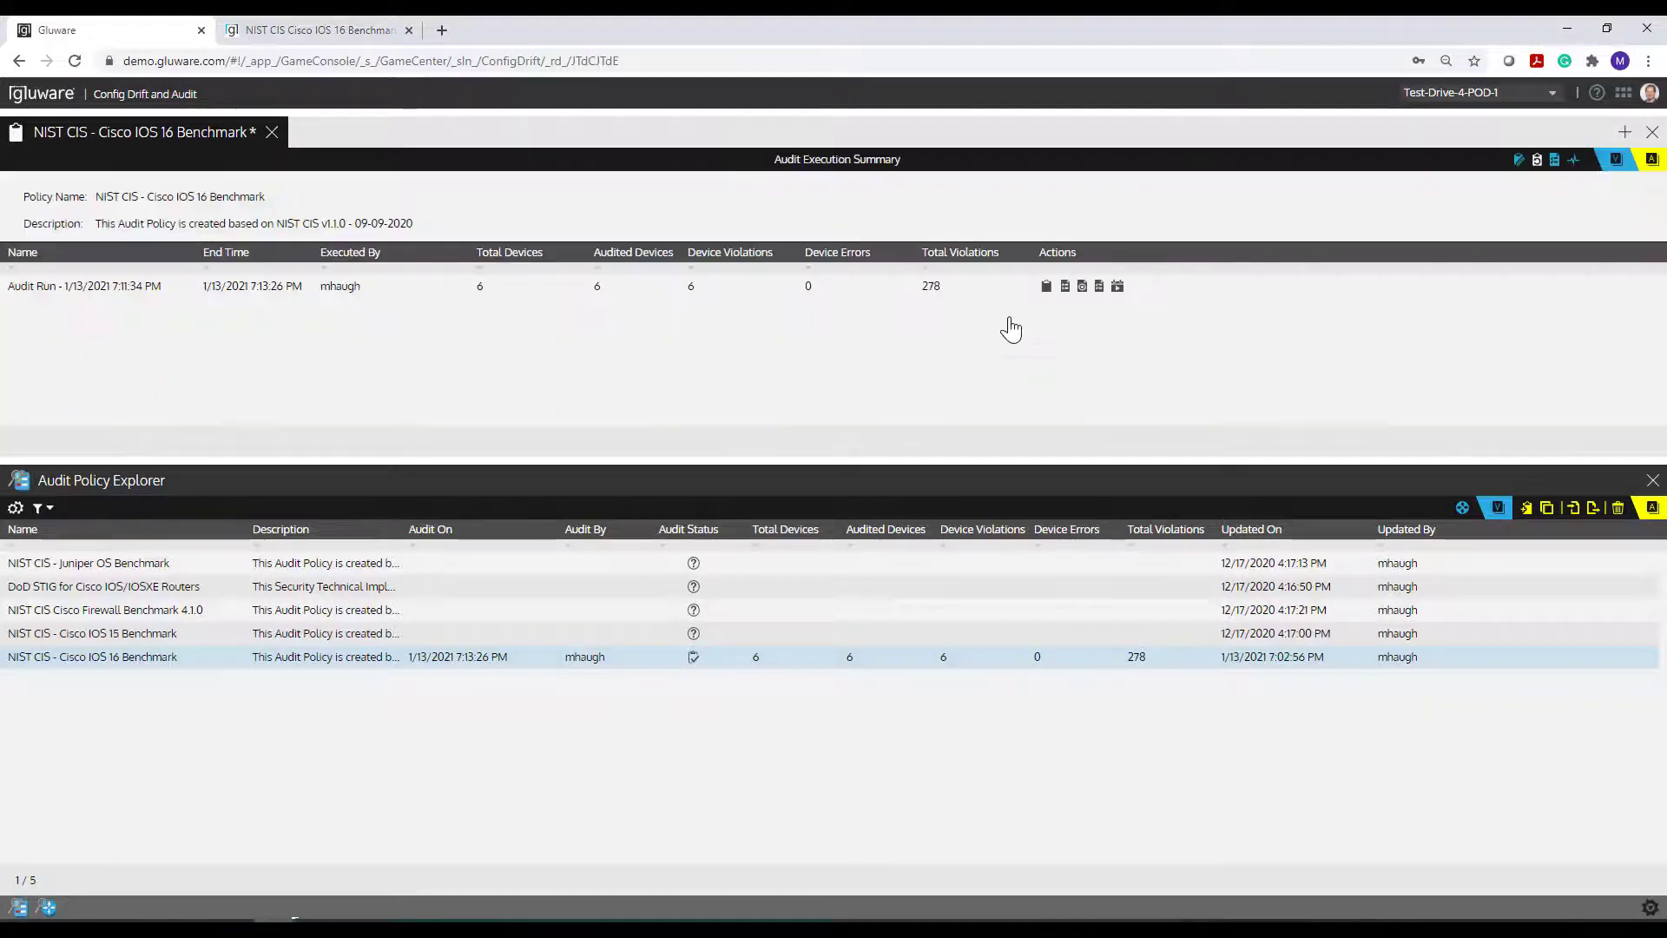
{"action": "left_click", "coordinate": [271, 133]}
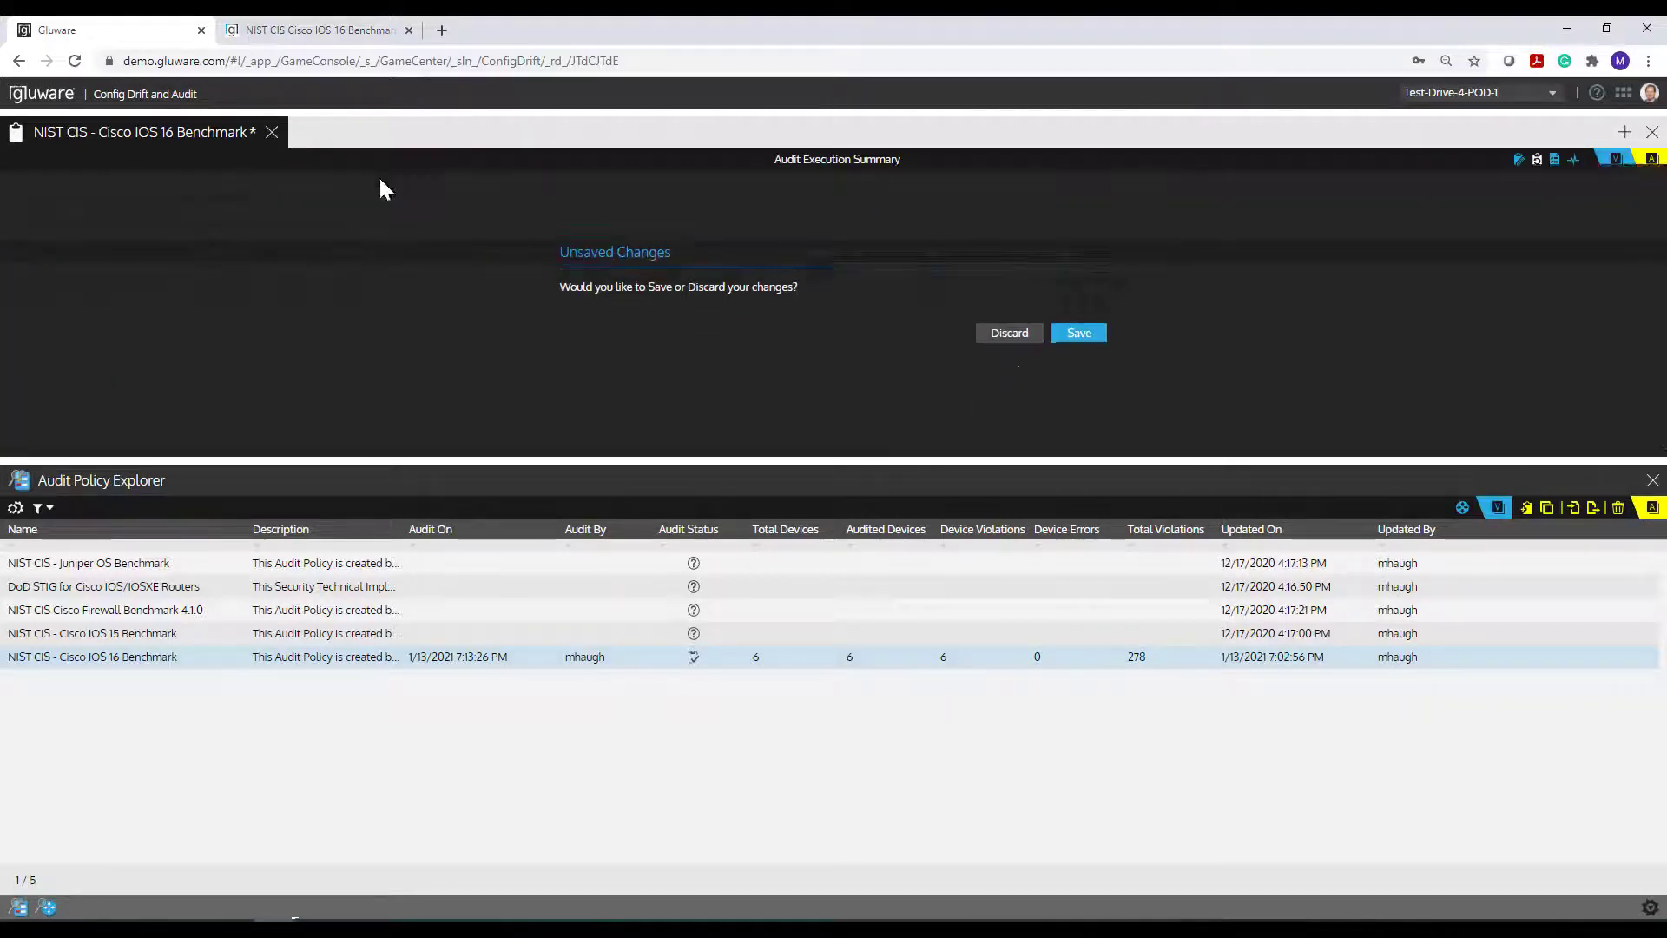
{"action": "left_click", "coordinate": [1085, 331]}
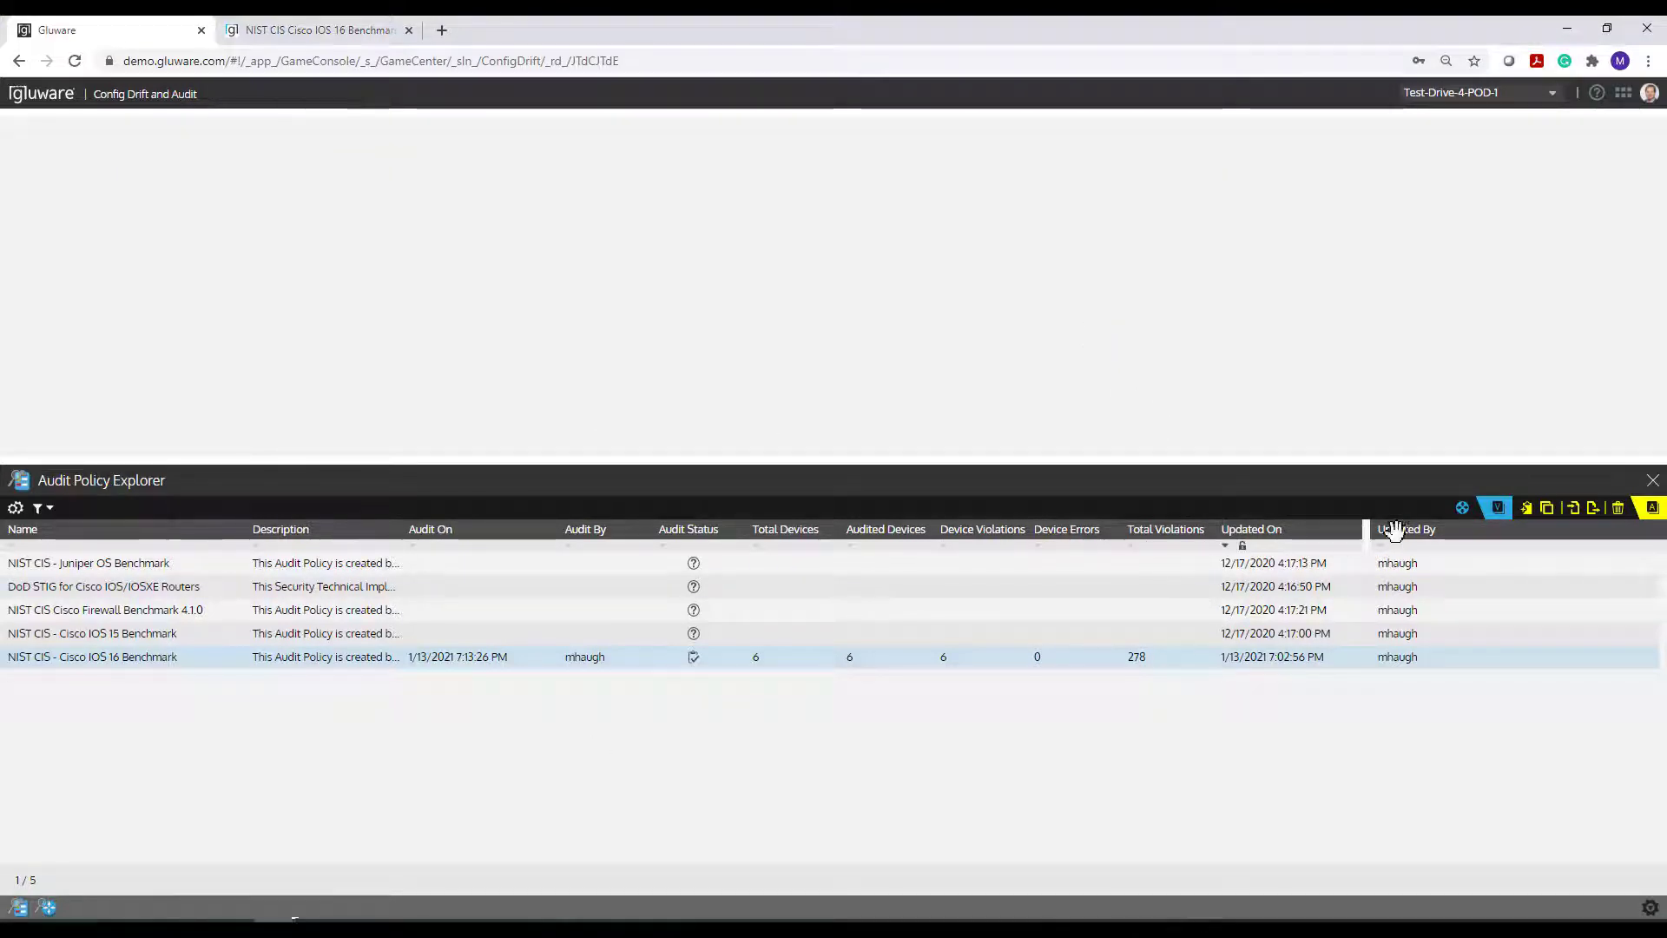
- Create a new audit policy named Company Policy
{"action": "left_click", "coordinate": [1527, 513]}
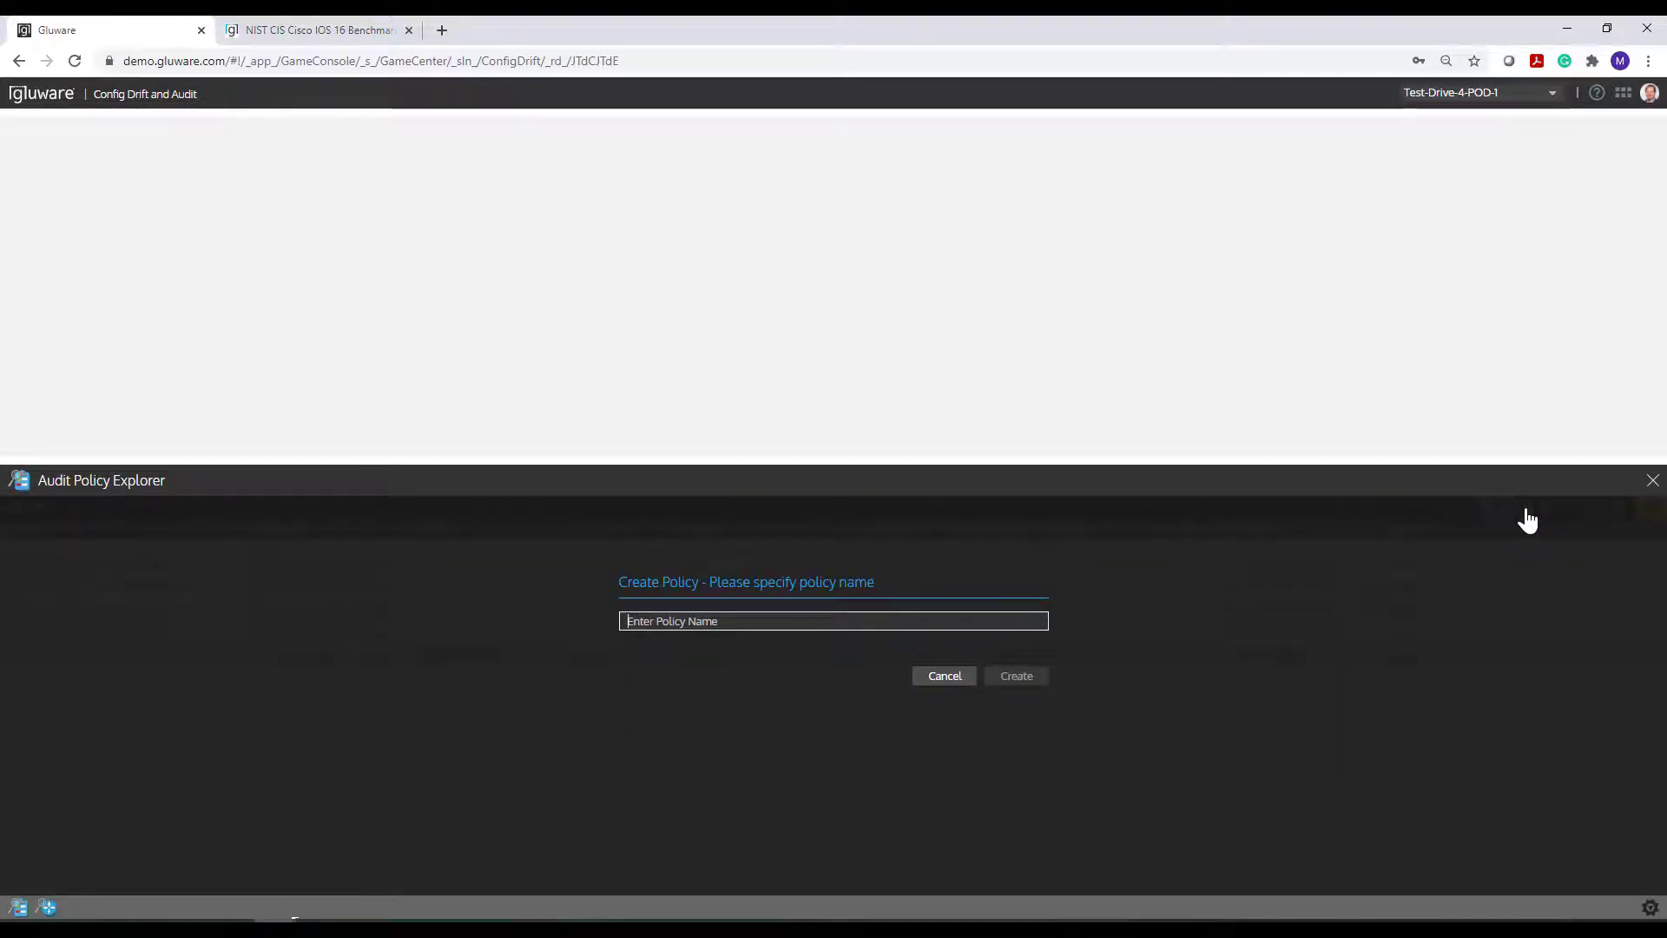
{"action": "type", "text": "Company"}
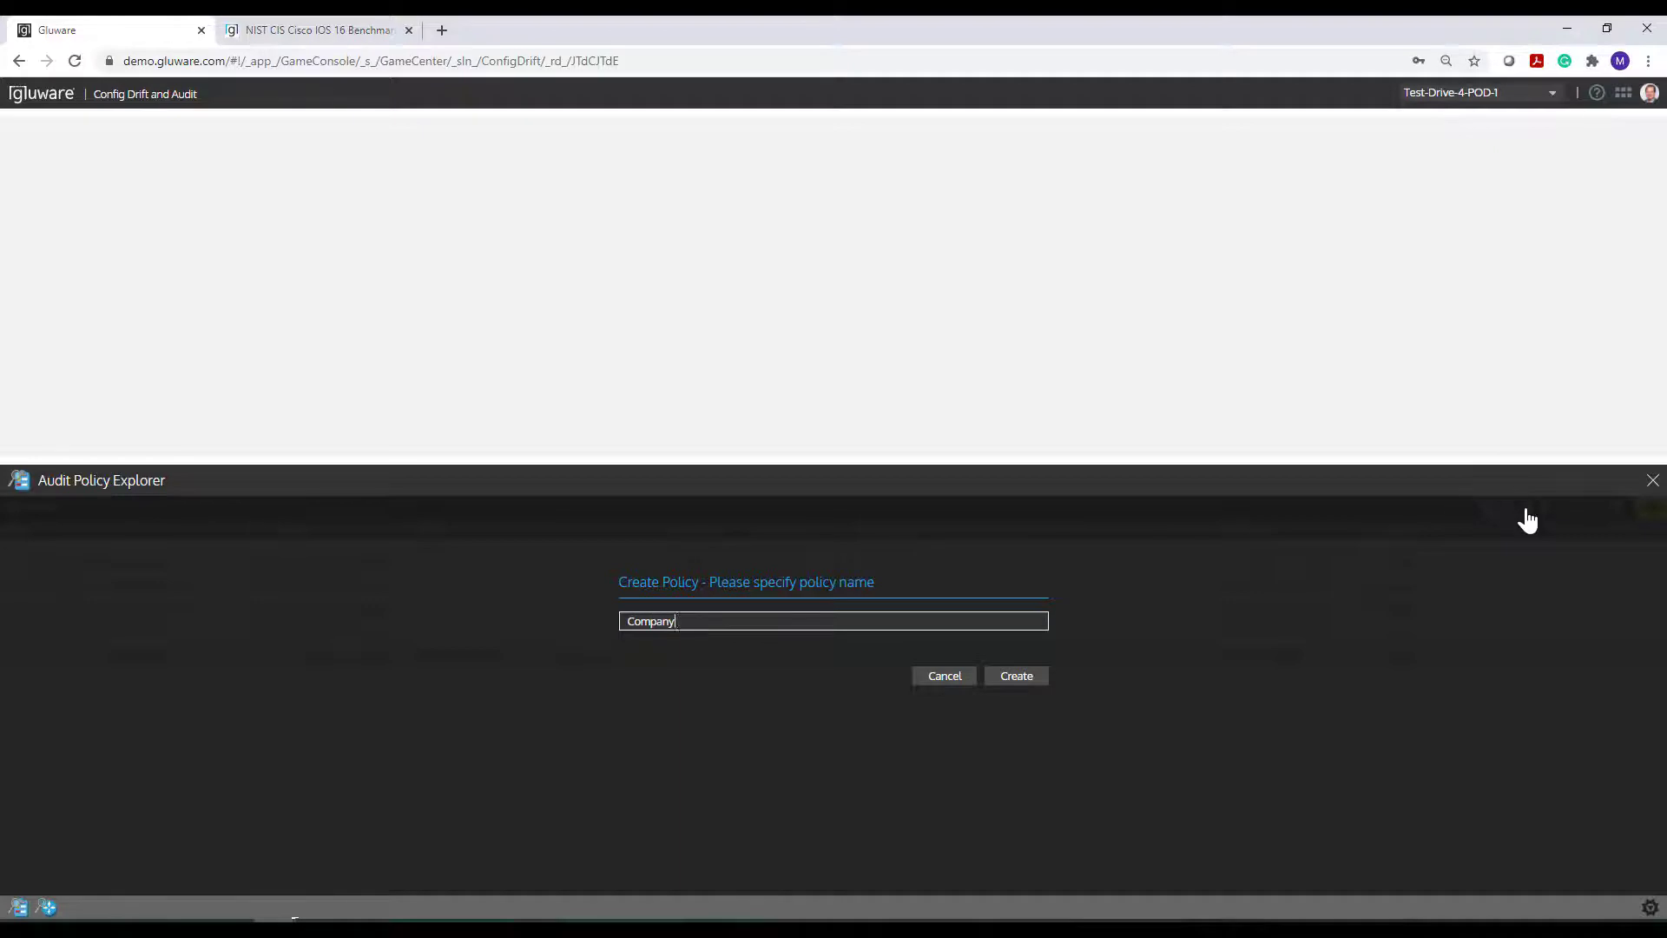
{"action": "type", "text": " Policy"}
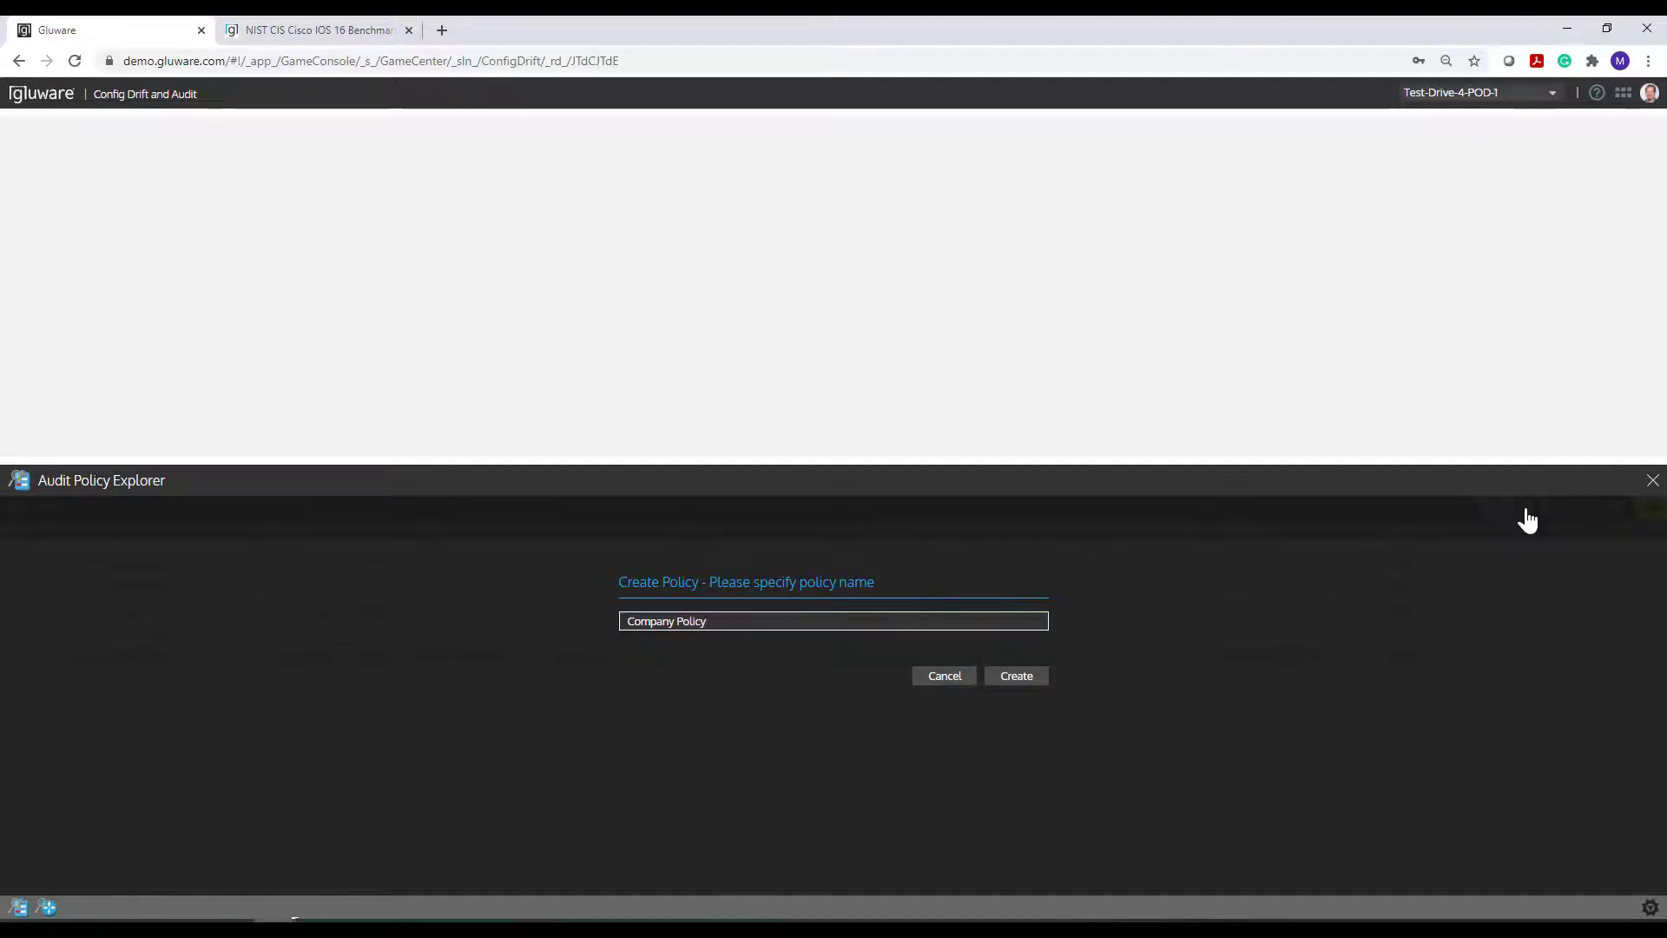
{"action": "left_click", "coordinate": [1017, 676]}
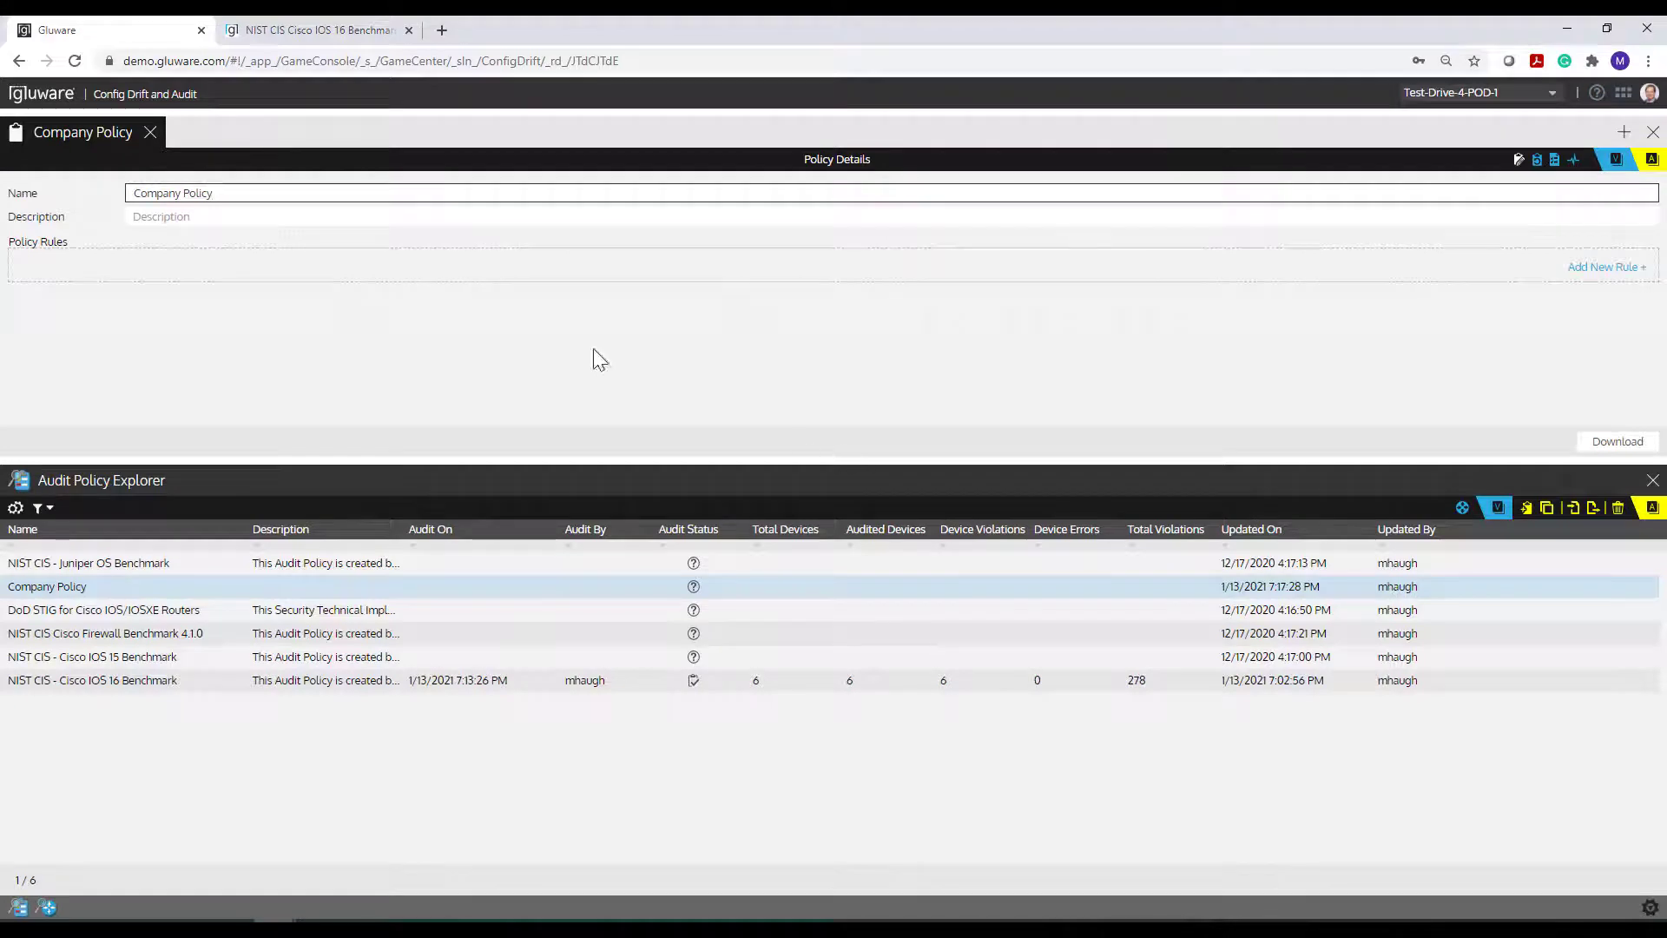
- Describe the policy as "Company standard Router config" and add a new rule, enlarging the policy details area
{"action": "left_click", "coordinate": [217, 216]}
{"action": "type", "text": "C"}
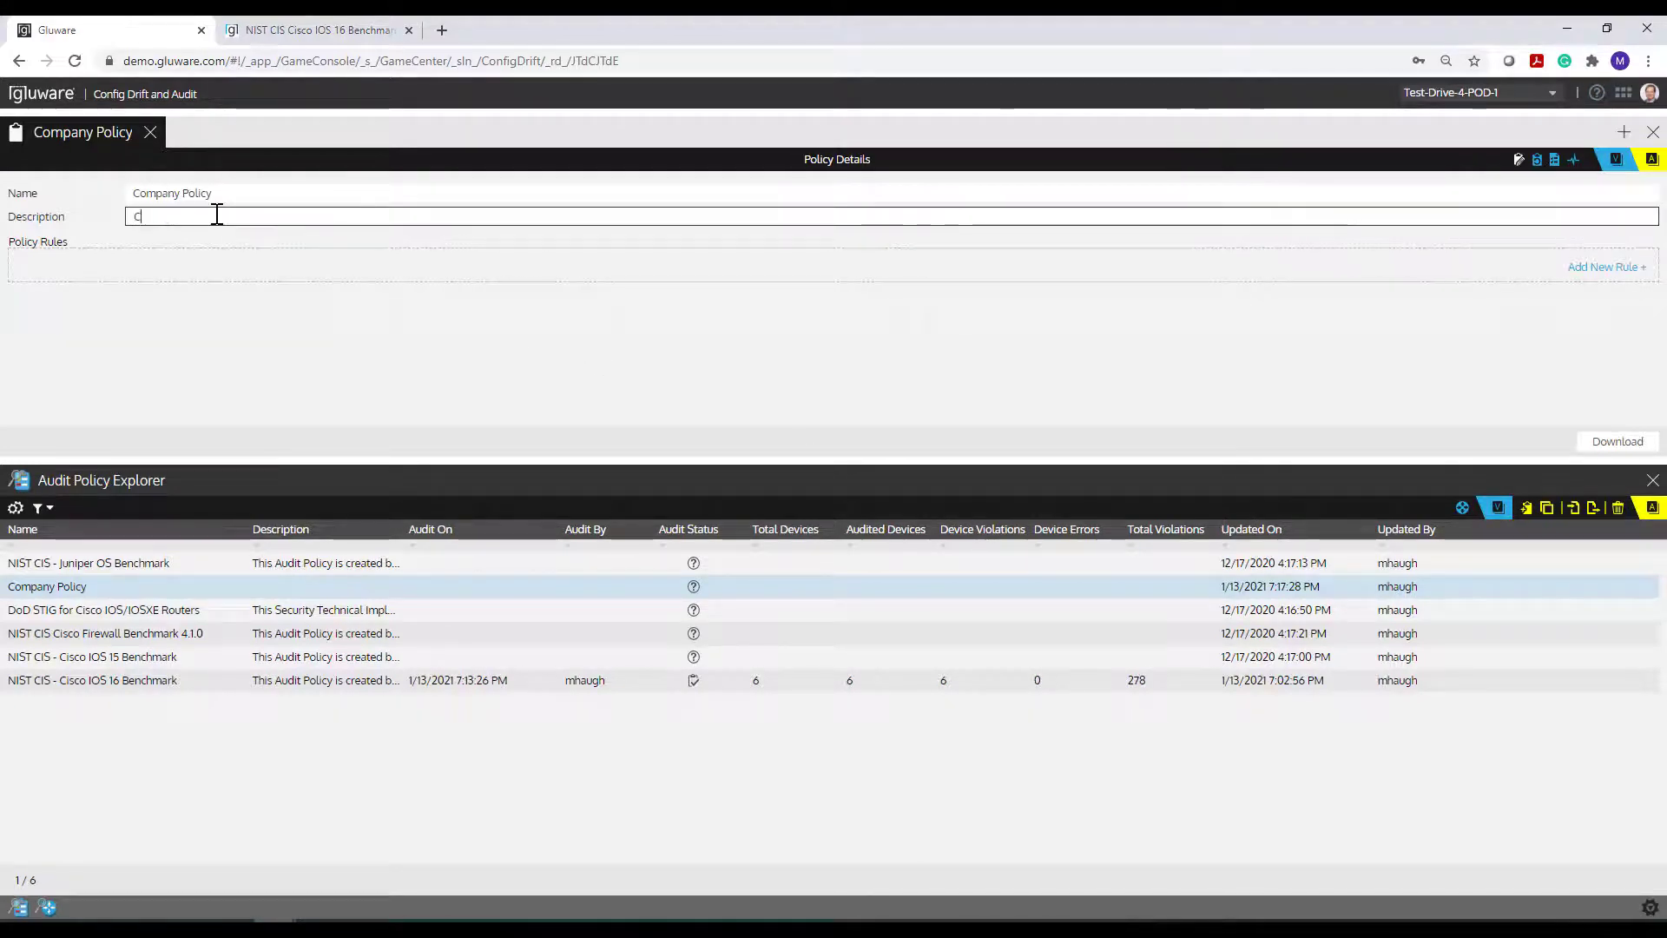
{"action": "type", "text": "ompany "}
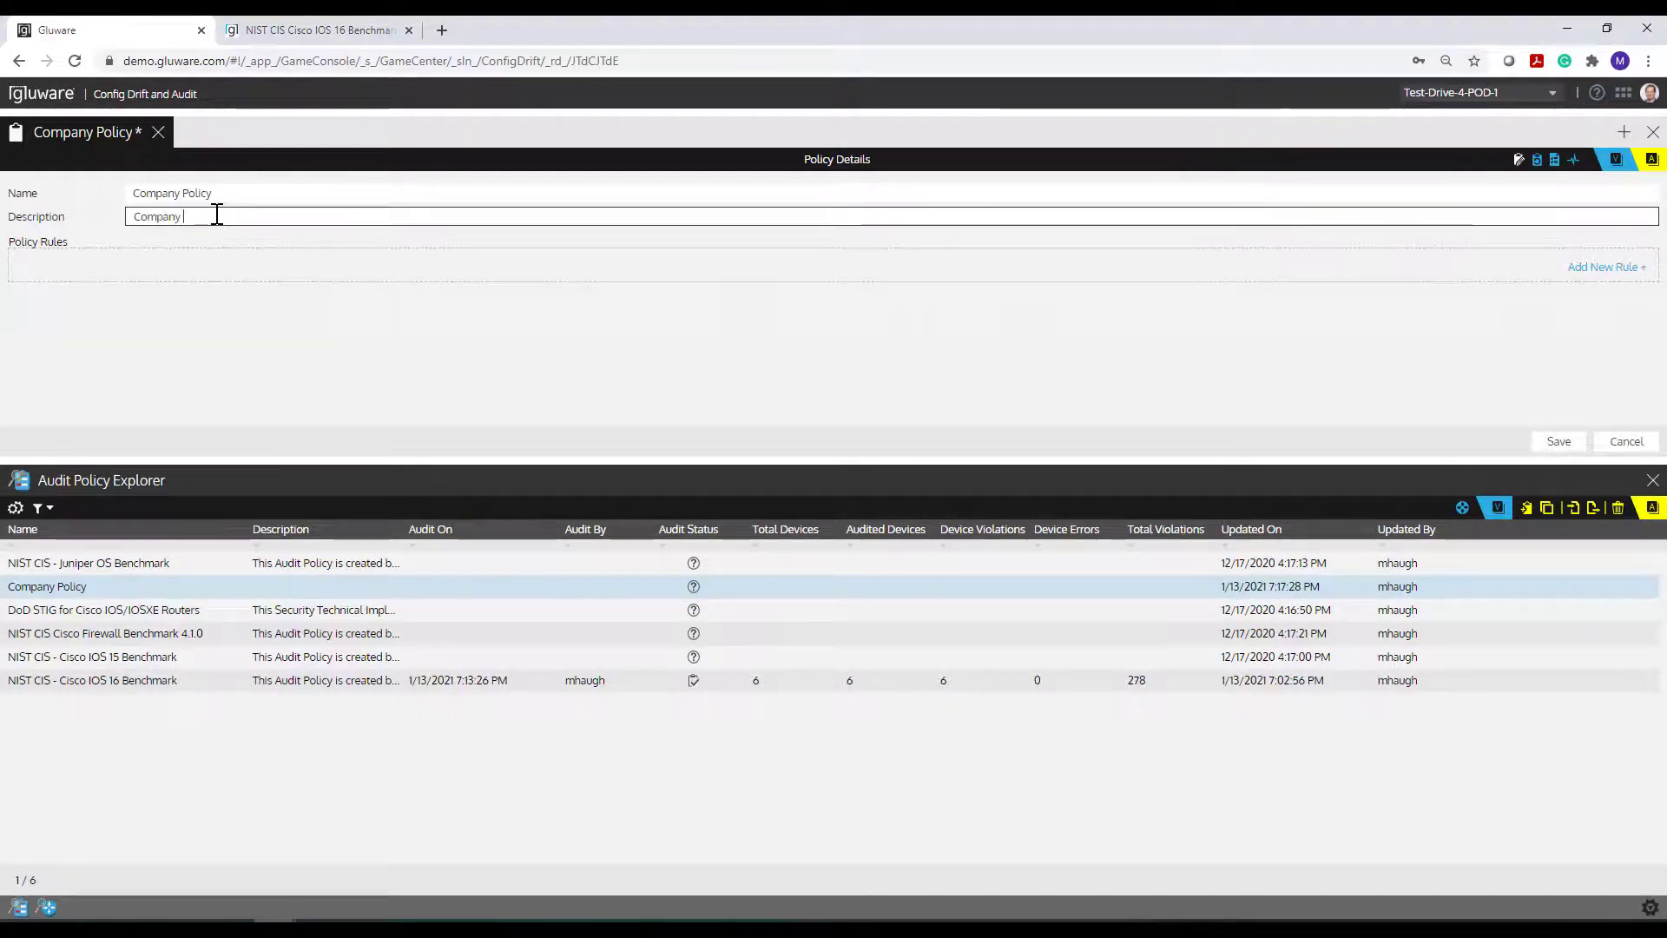
{"action": "type", "text": "standard Router"}
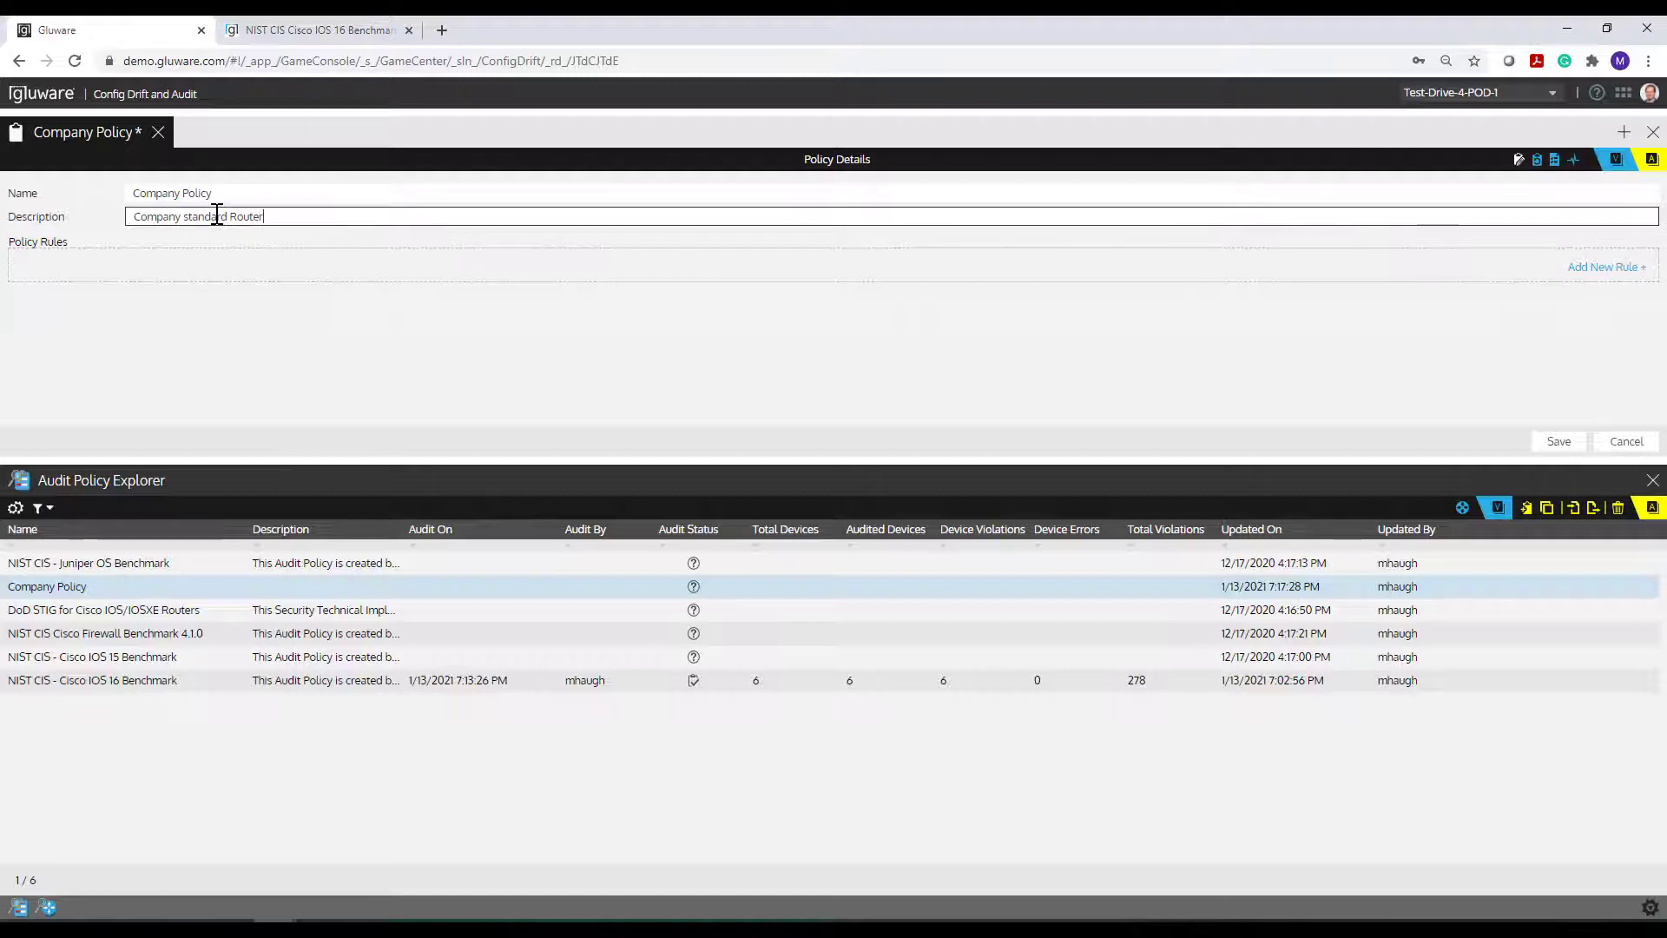
{"action": "type", "text": " config"}
{"action": "left_click", "coordinate": [1583, 269]}
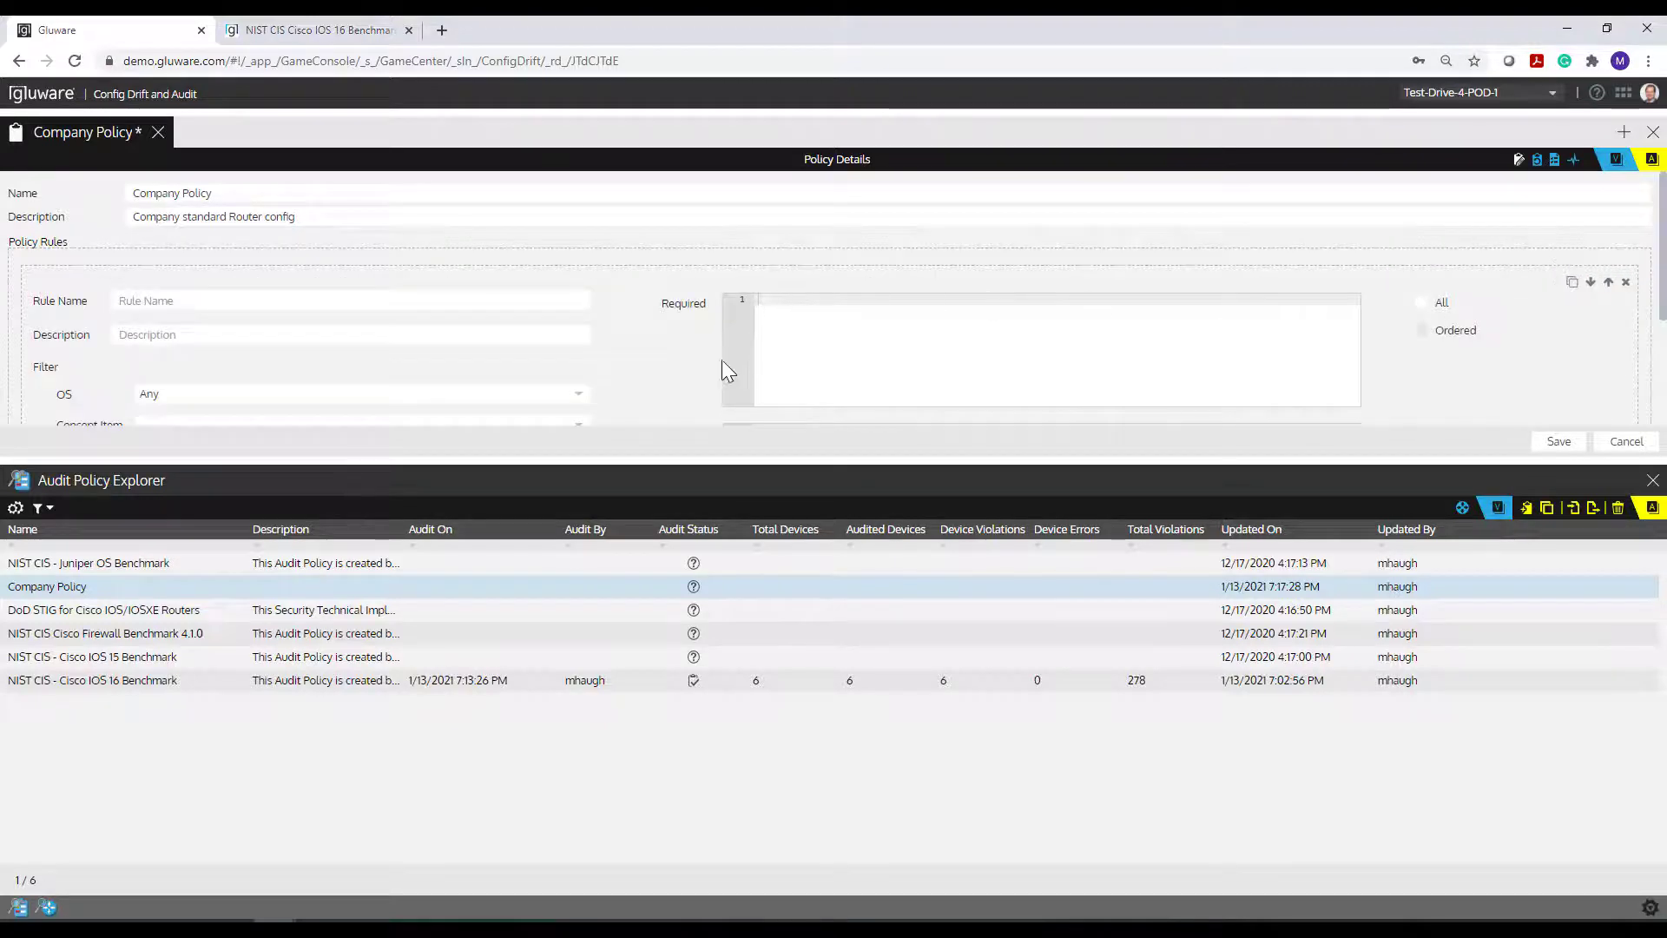
{"action": "left_click_drag", "start_coordinate": [658, 461], "coordinate": [651, 509]}
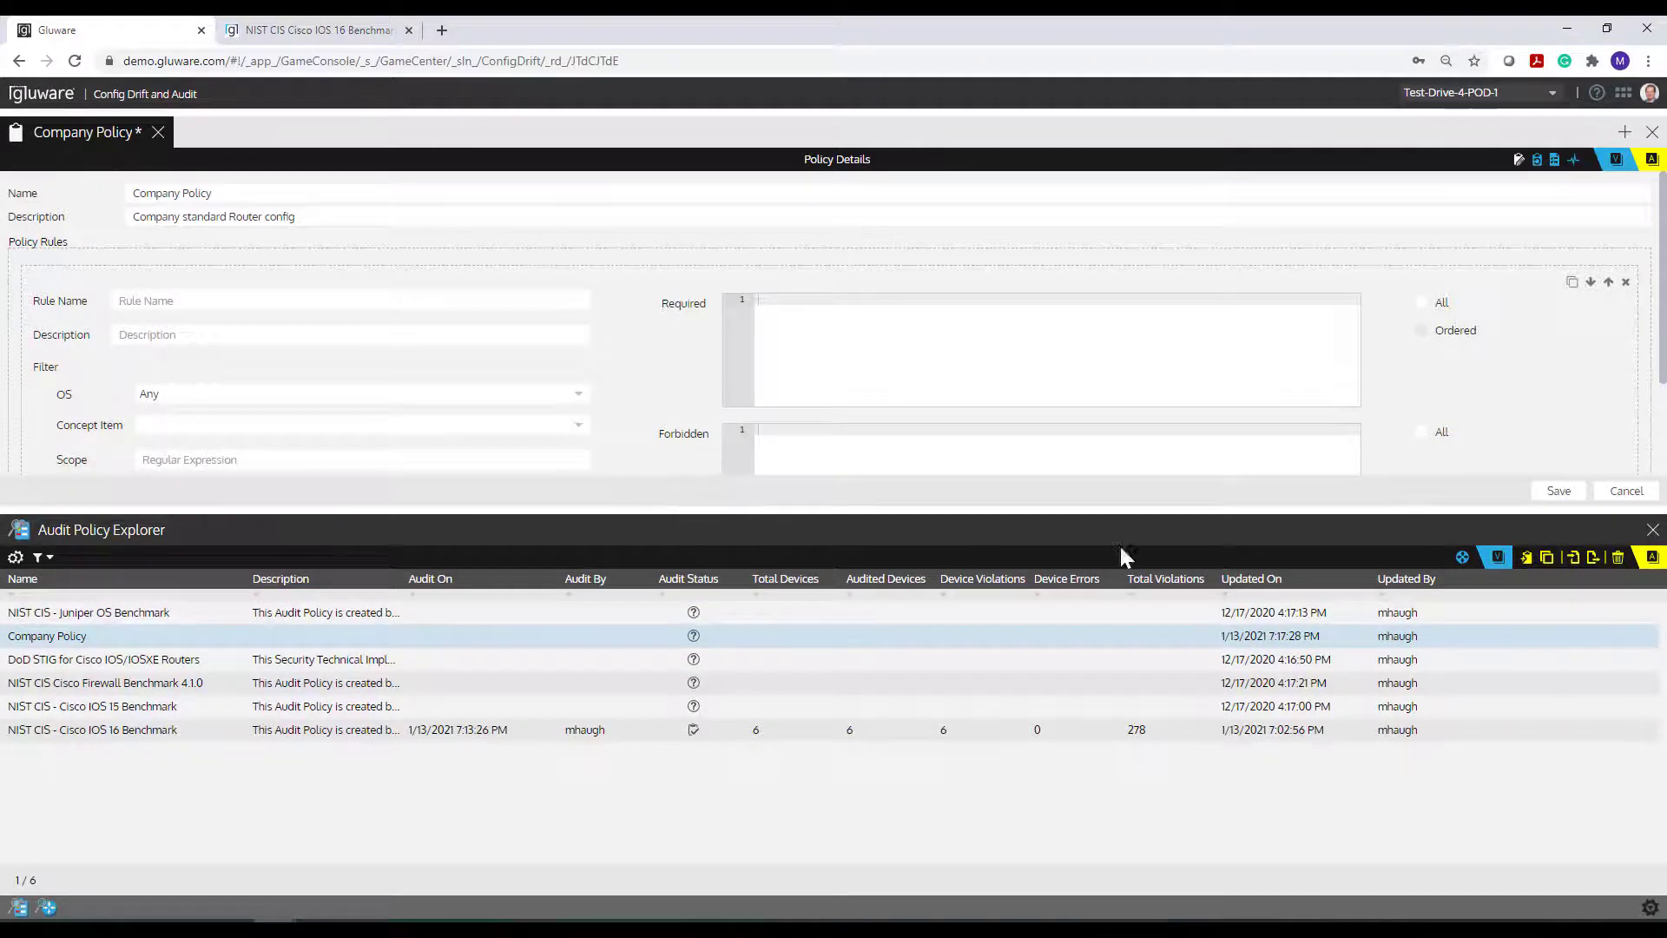
- Open POD-1-SPOKE-1 from the Device Explorer and look over its captured configuration for lines to use in the rule
{"action": "left_click", "coordinate": [1463, 560]}
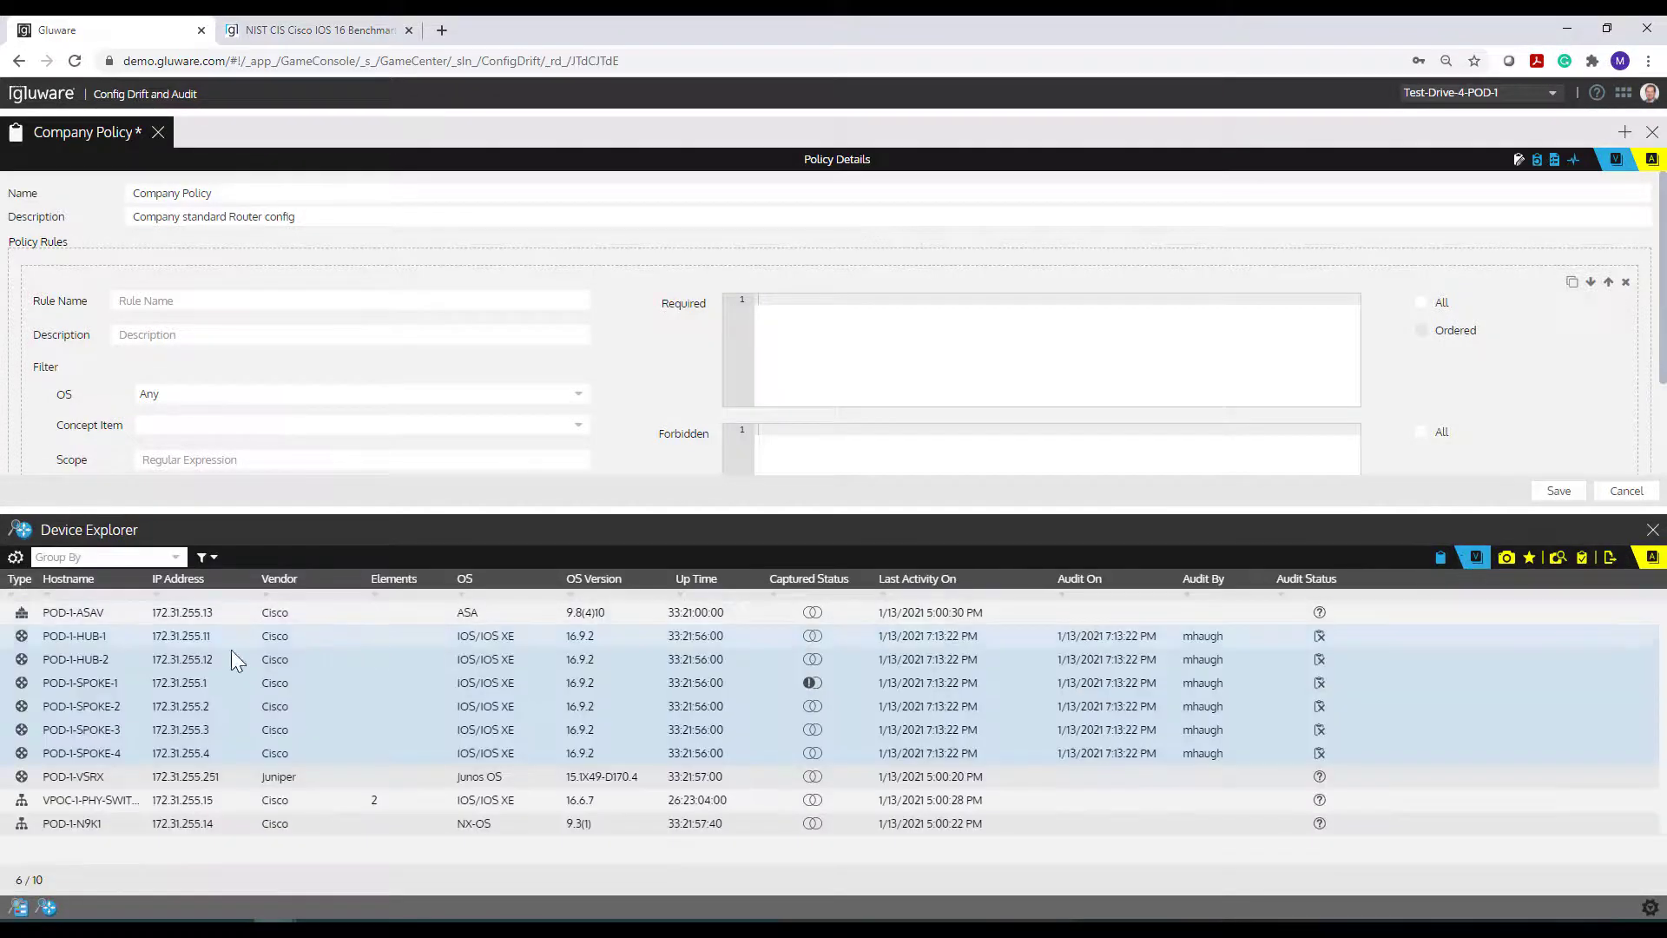
{"action": "double_click", "coordinate": [82, 683]}
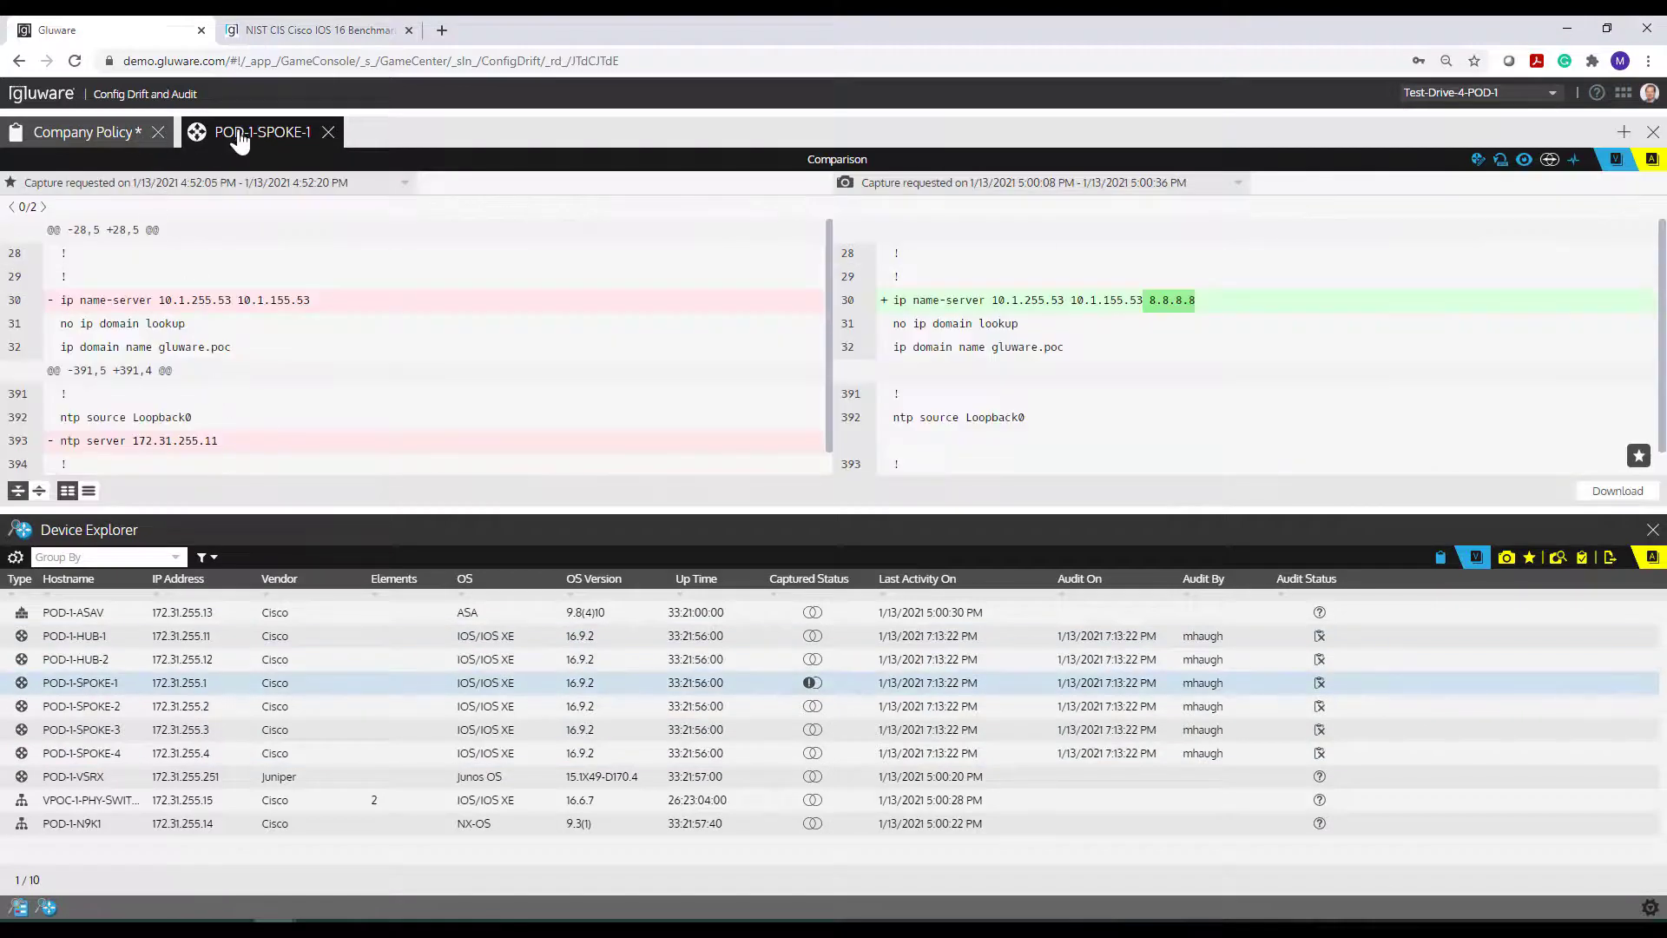
{"action": "left_click", "coordinate": [1524, 159]}
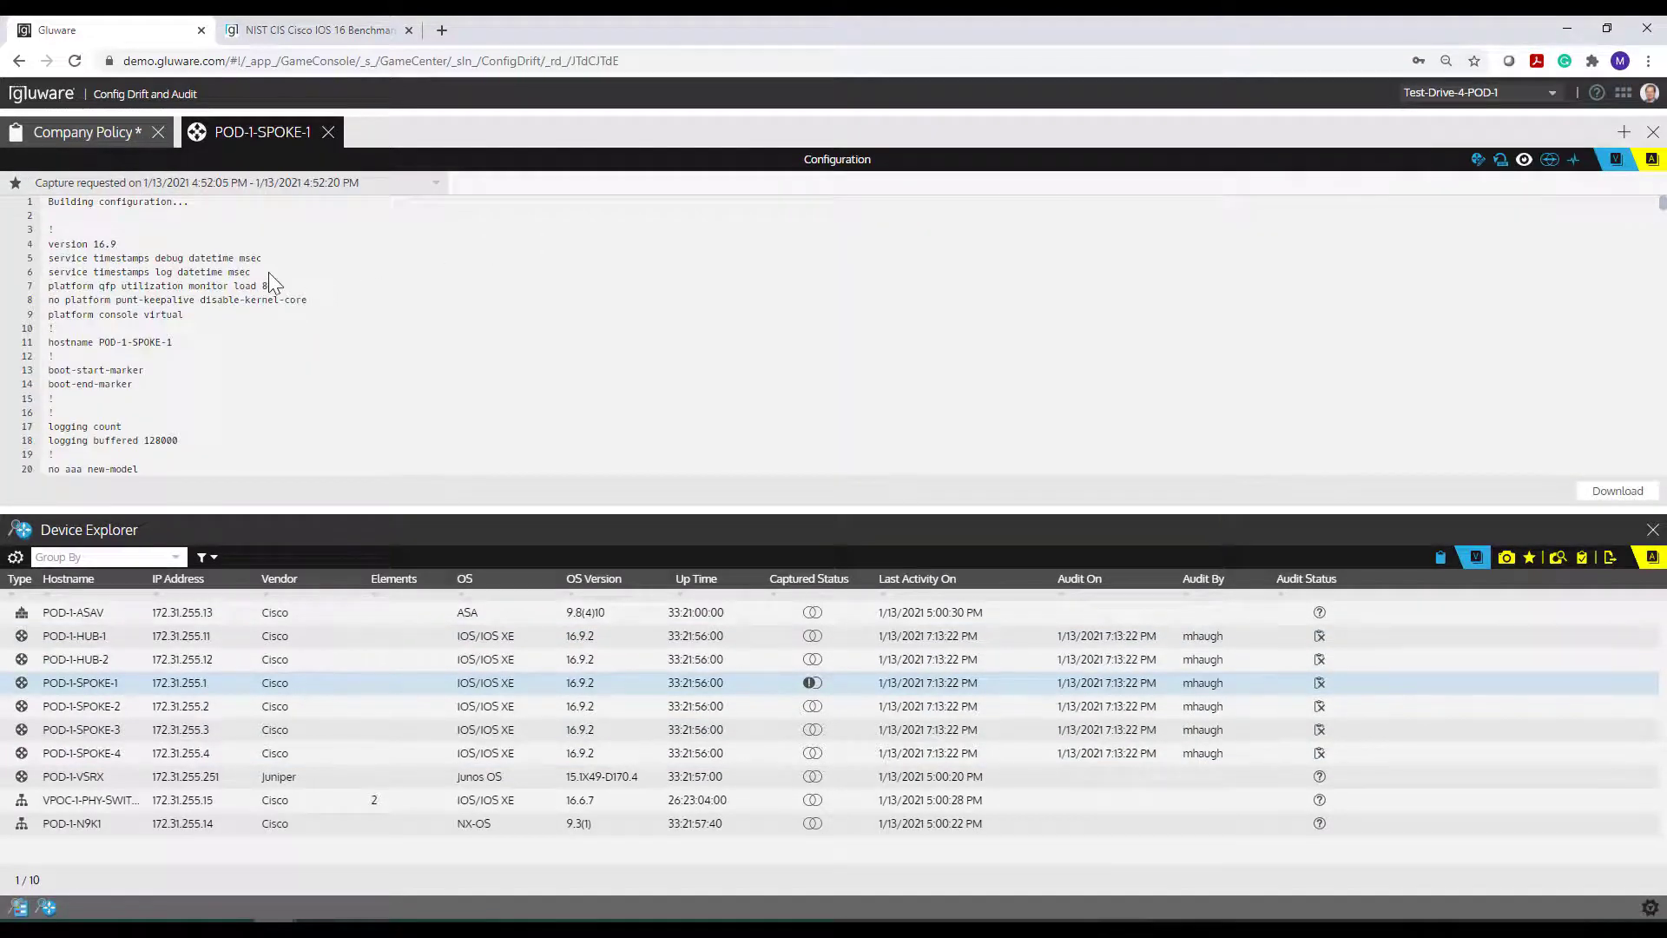
{"action": "scroll", "coordinate": [270, 270], "scroll_direction": "down", "scroll_amount": 4}
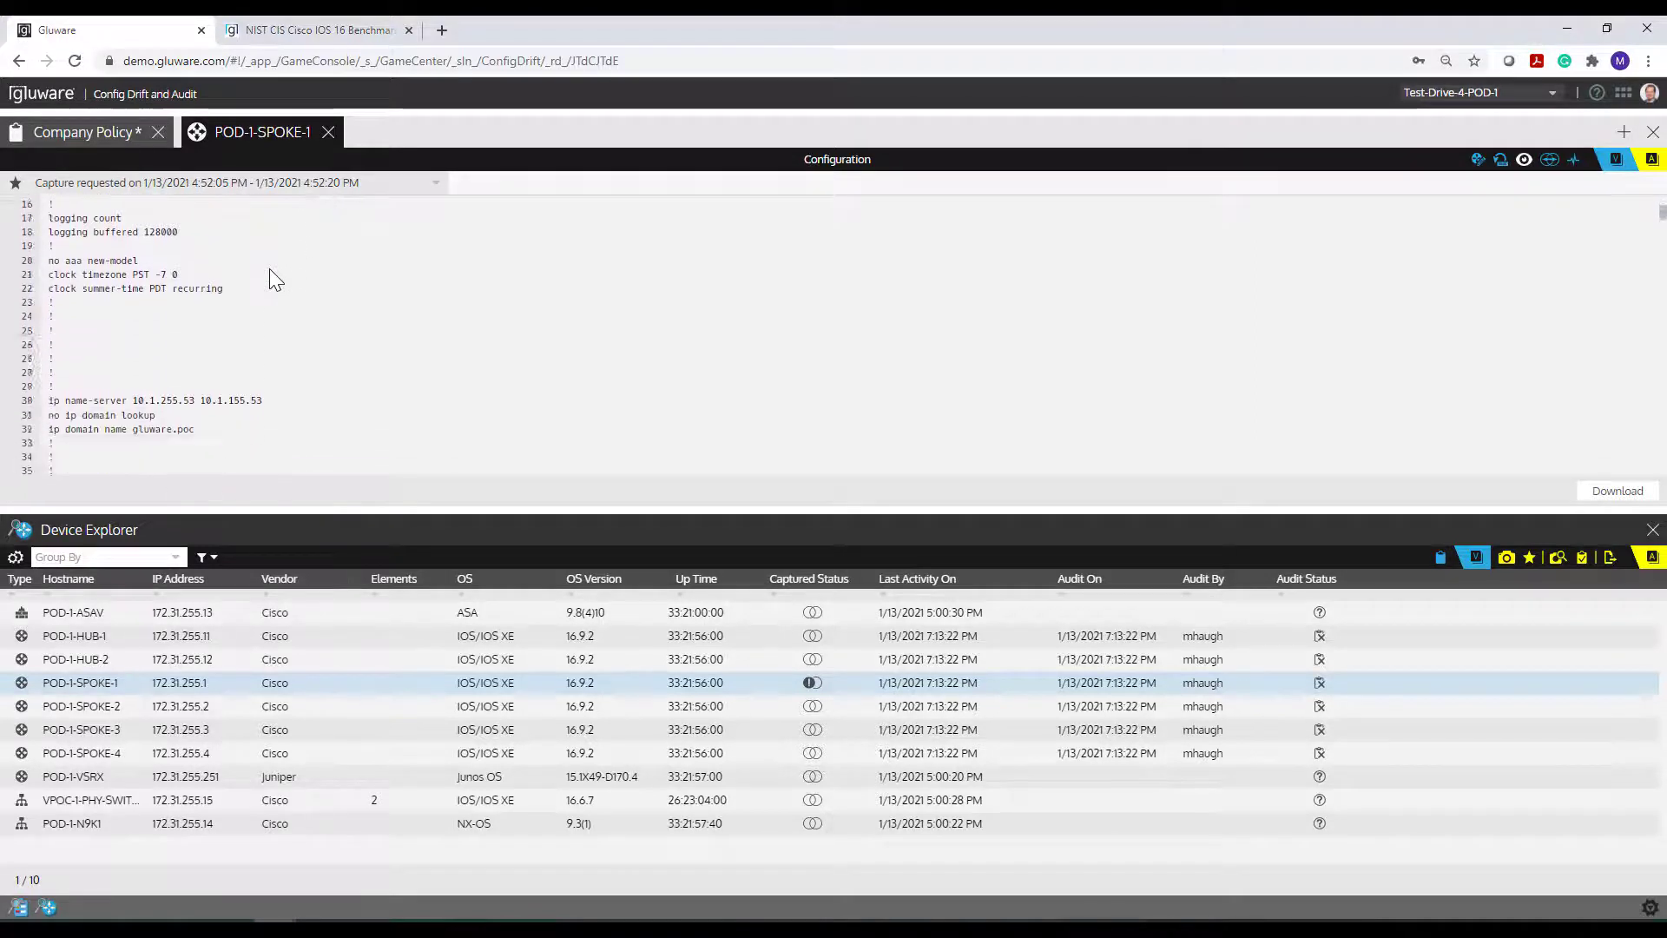
{"action": "scroll", "coordinate": [270, 270], "scroll_direction": "up", "scroll_amount": 4}
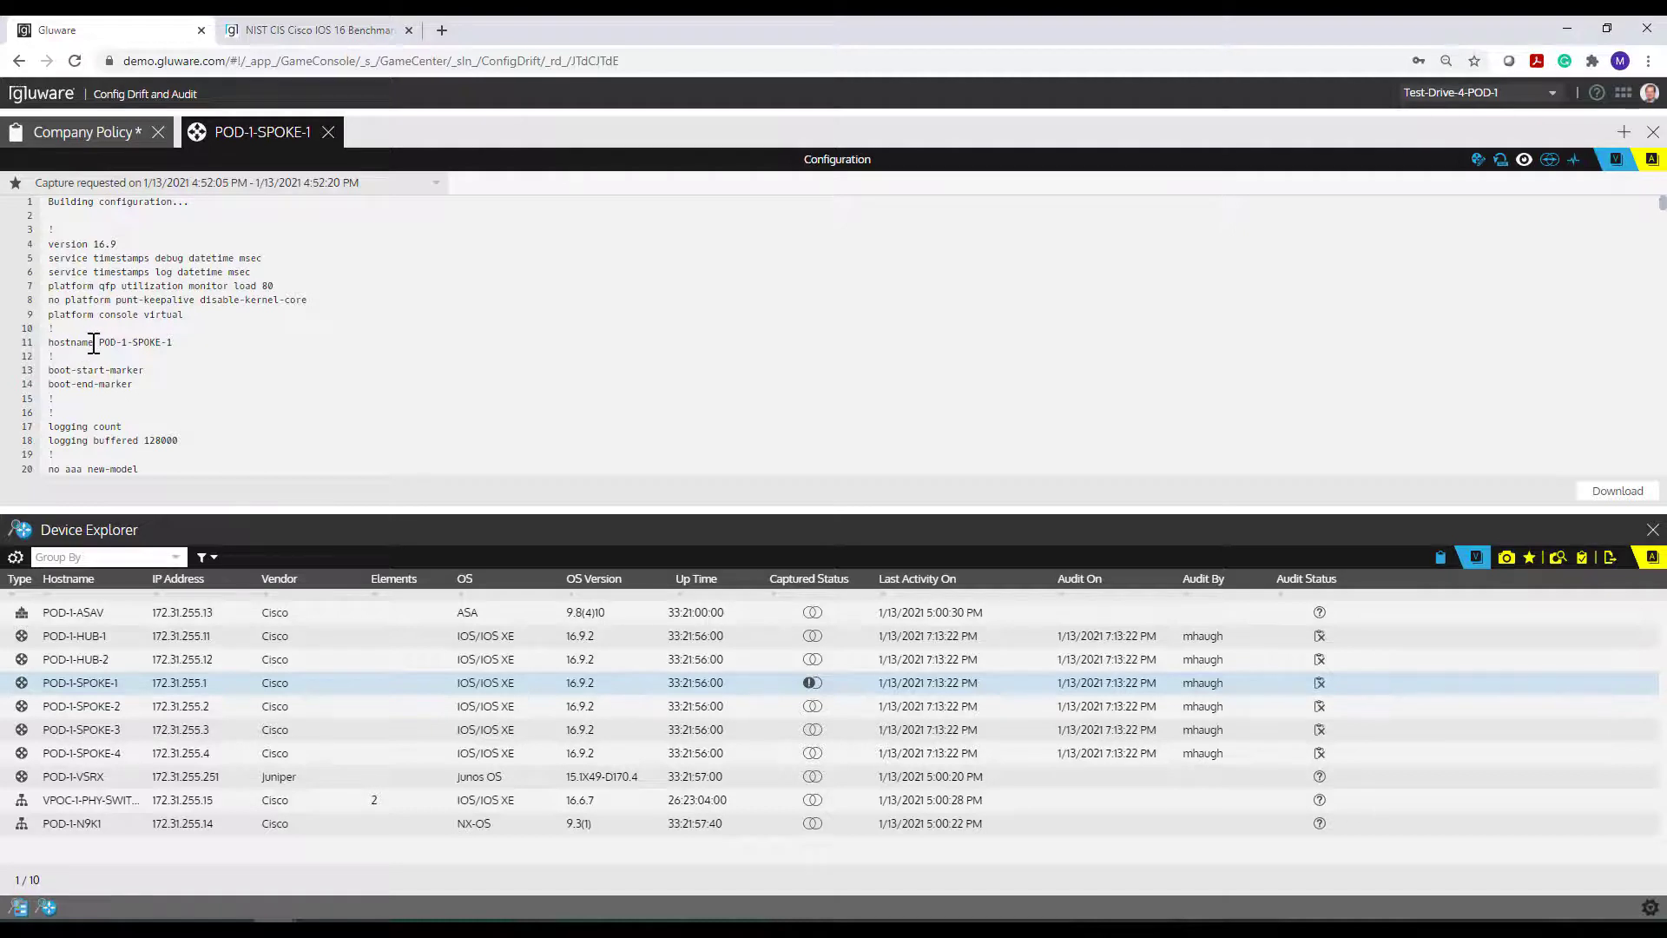
- Copy the hostname keyword from POD-1-SPOKE-1's configuration into the Required text of Company Policy's new rule
{"action": "left_click_drag", "start_coordinate": [93, 341], "coordinate": [48, 341]}
{"action": "key", "text": "ctrl+c"}
{"action": "left_click", "coordinate": [83, 139]}
{"action": "left_click", "coordinate": [789, 298]}
{"action": "key", "text": "ctrl+v"}
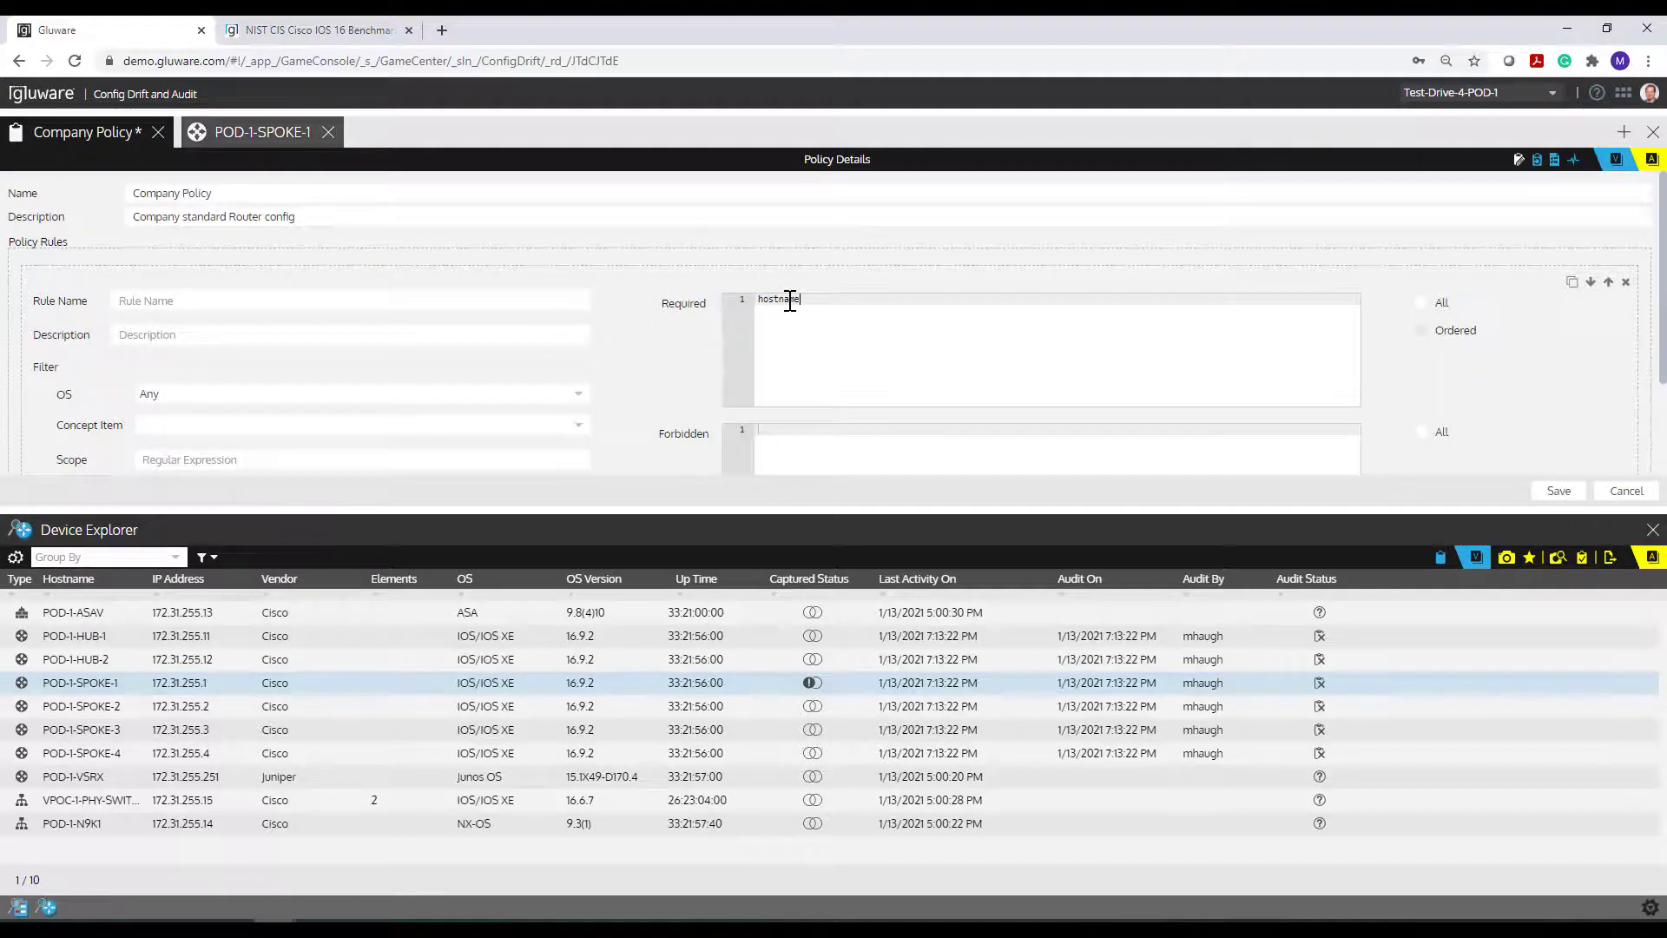
- Name the new rule Hostname and extend its Required text to "hostname /S+"
{"action": "left_click", "coordinate": [259, 303]}
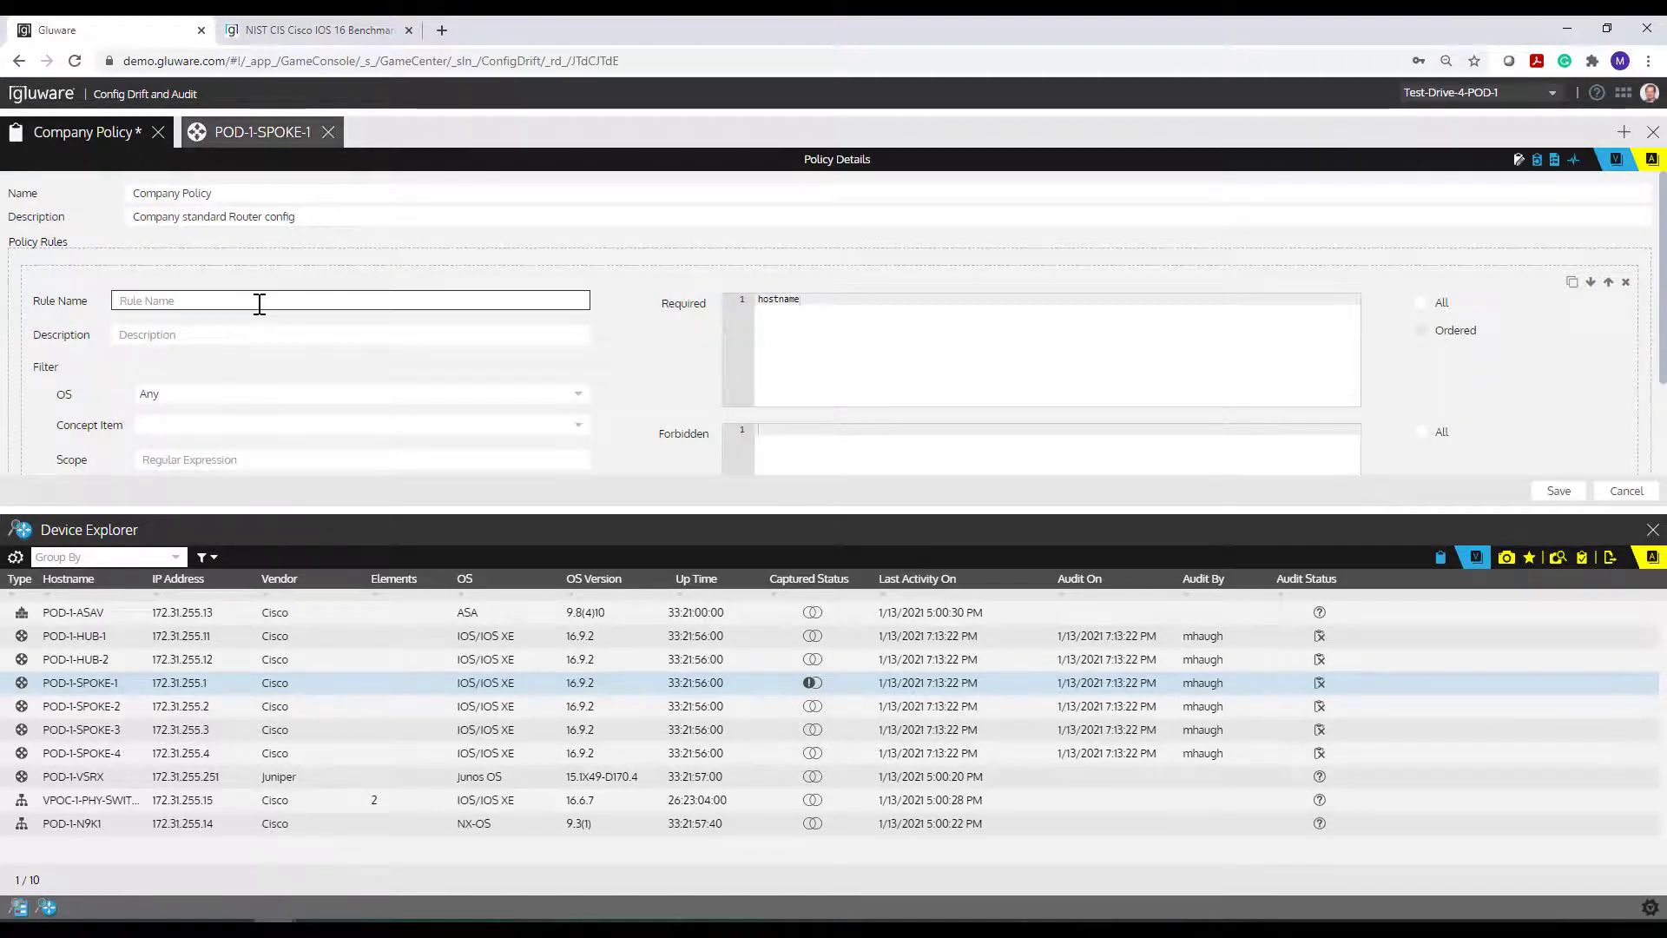
{"action": "type", "text": "Hostname"}
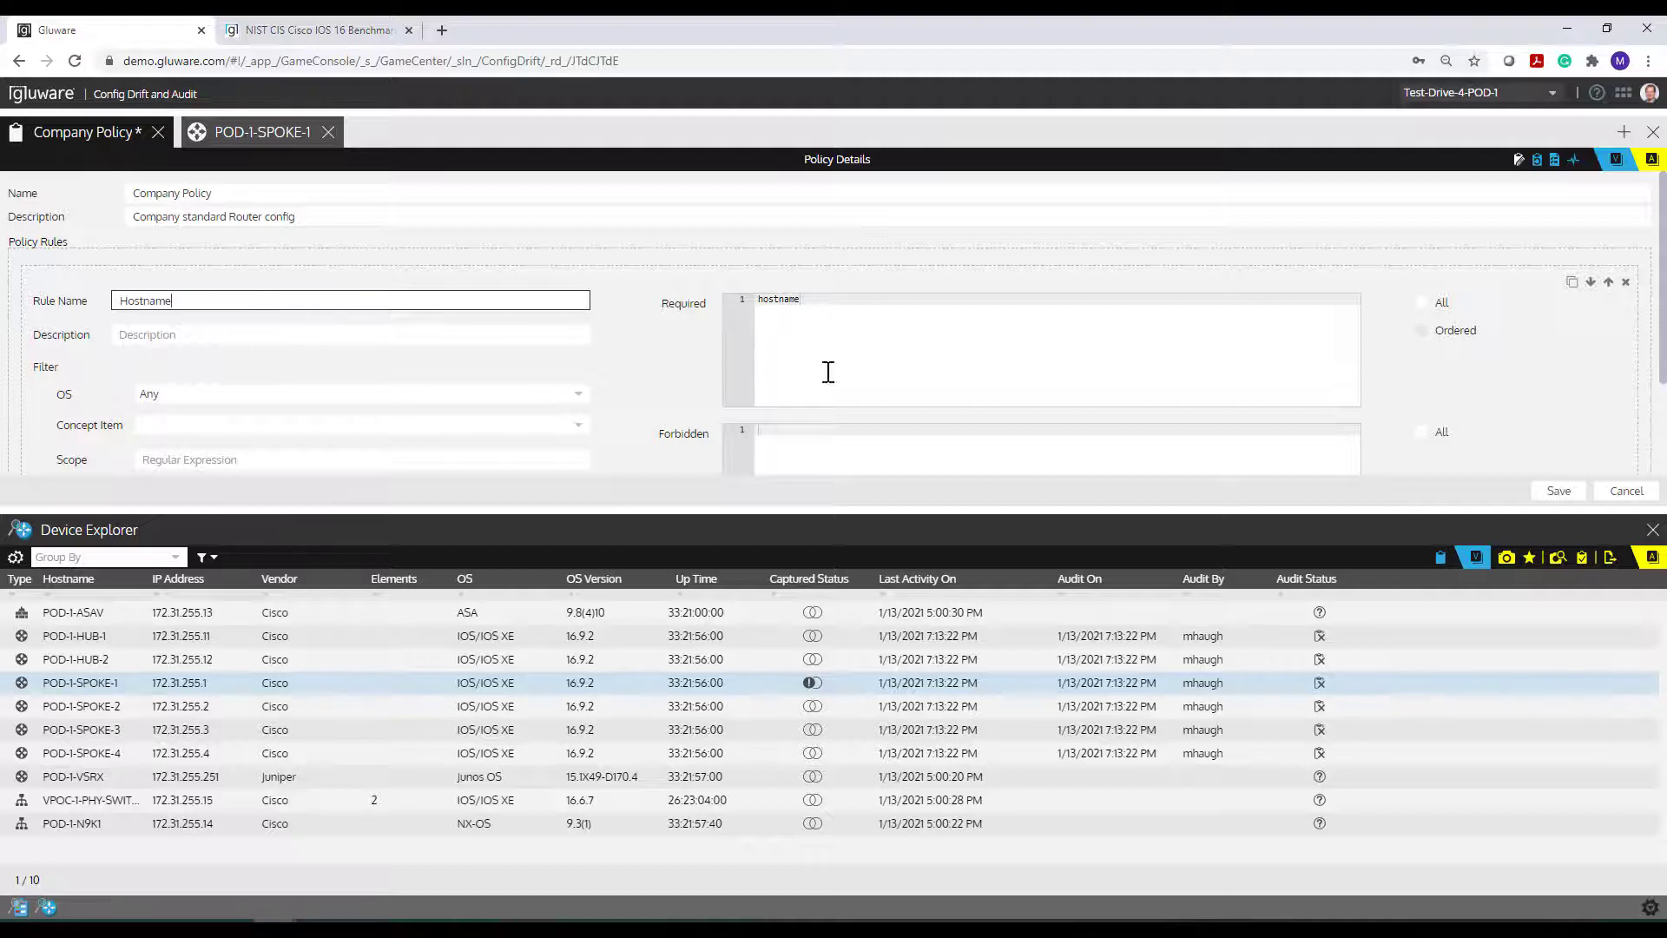
{"action": "left_click", "coordinate": [852, 301]}
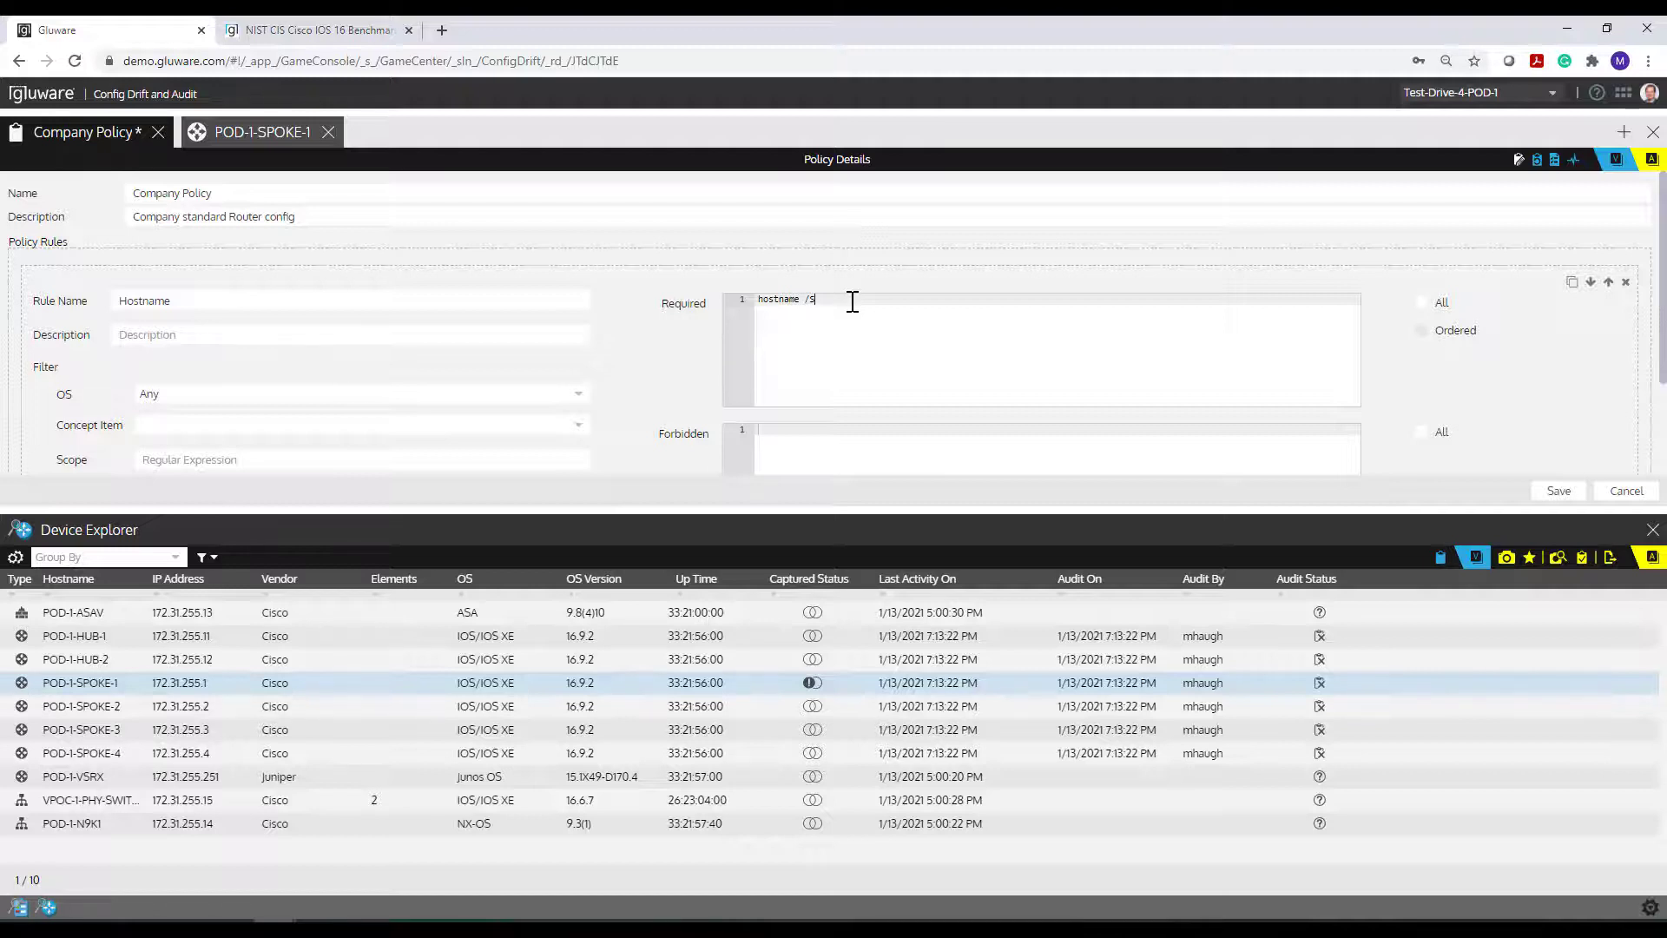
- Set the Hostname rule's OS filter to IOS/IOS XE
{"action": "left_click", "coordinate": [240, 333]}
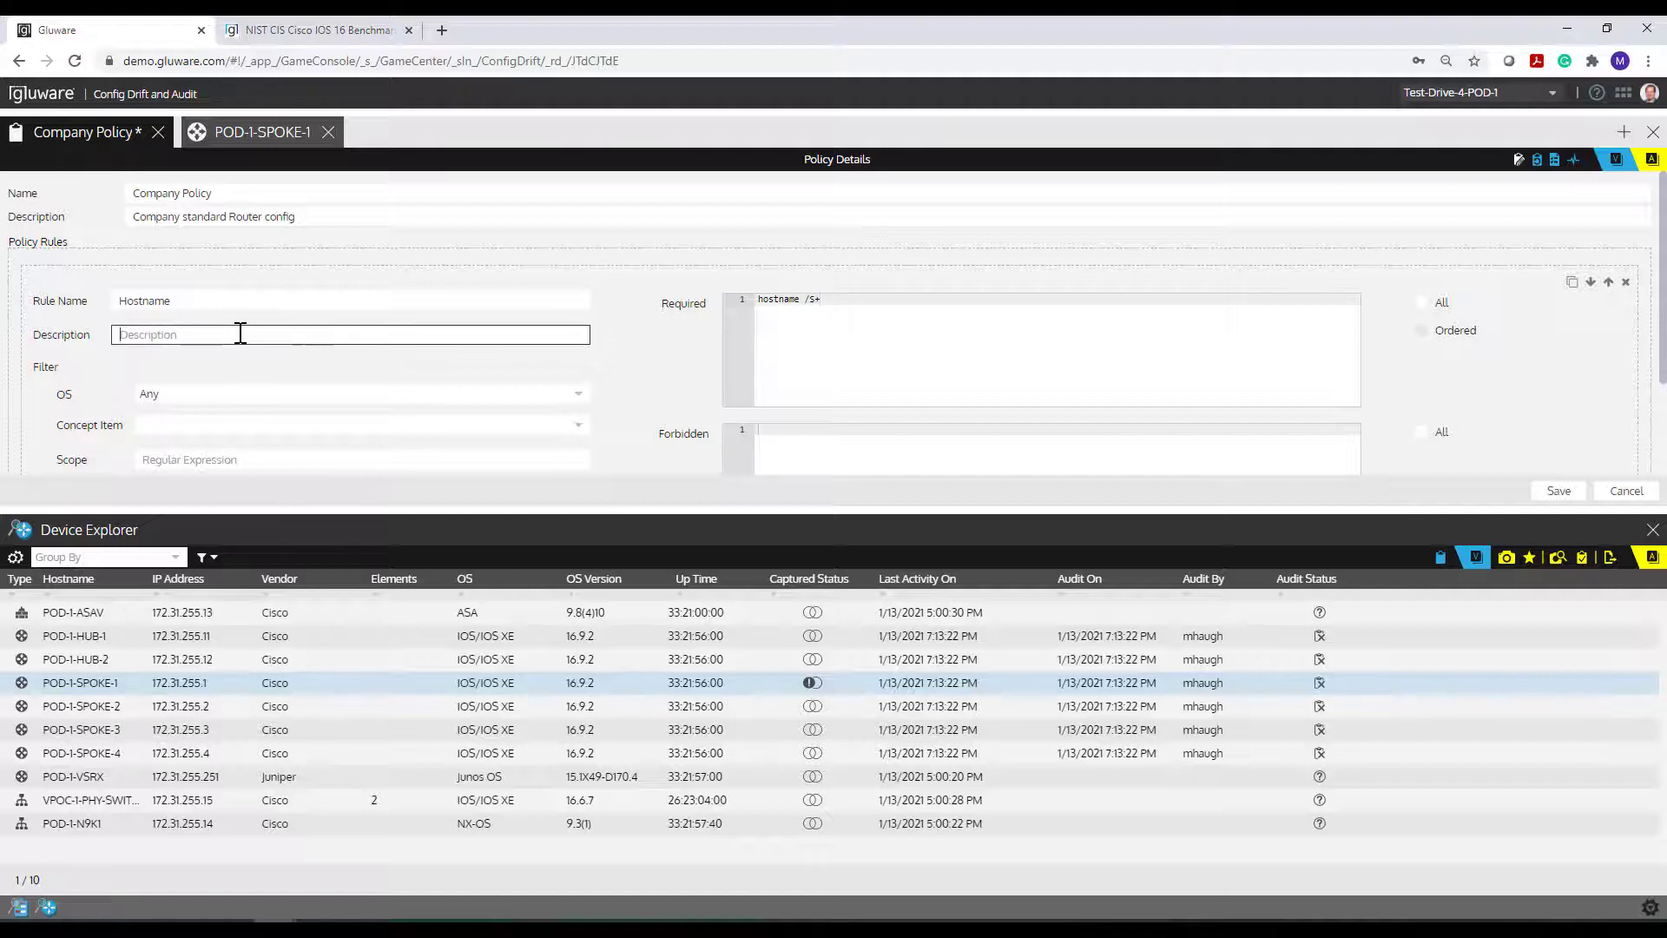
{"action": "left_click", "coordinate": [248, 397]}
{"action": "scroll", "coordinate": [615, 389], "scroll_direction": "down", "scroll_amount": 1}
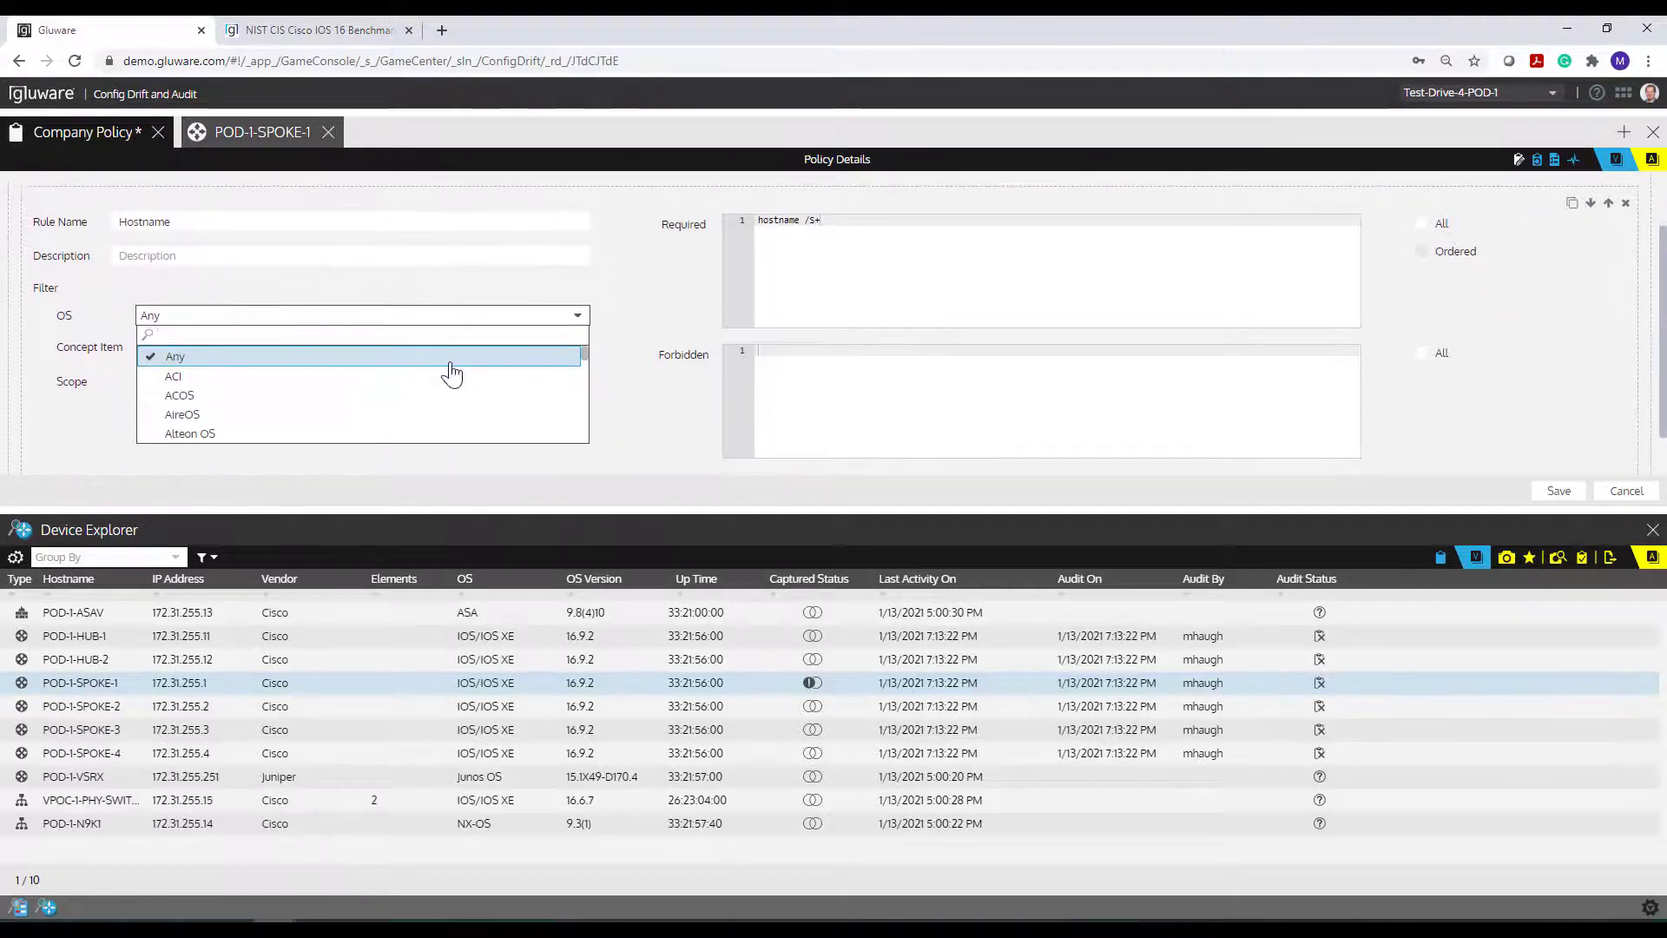
{"action": "type", "text": "i"}
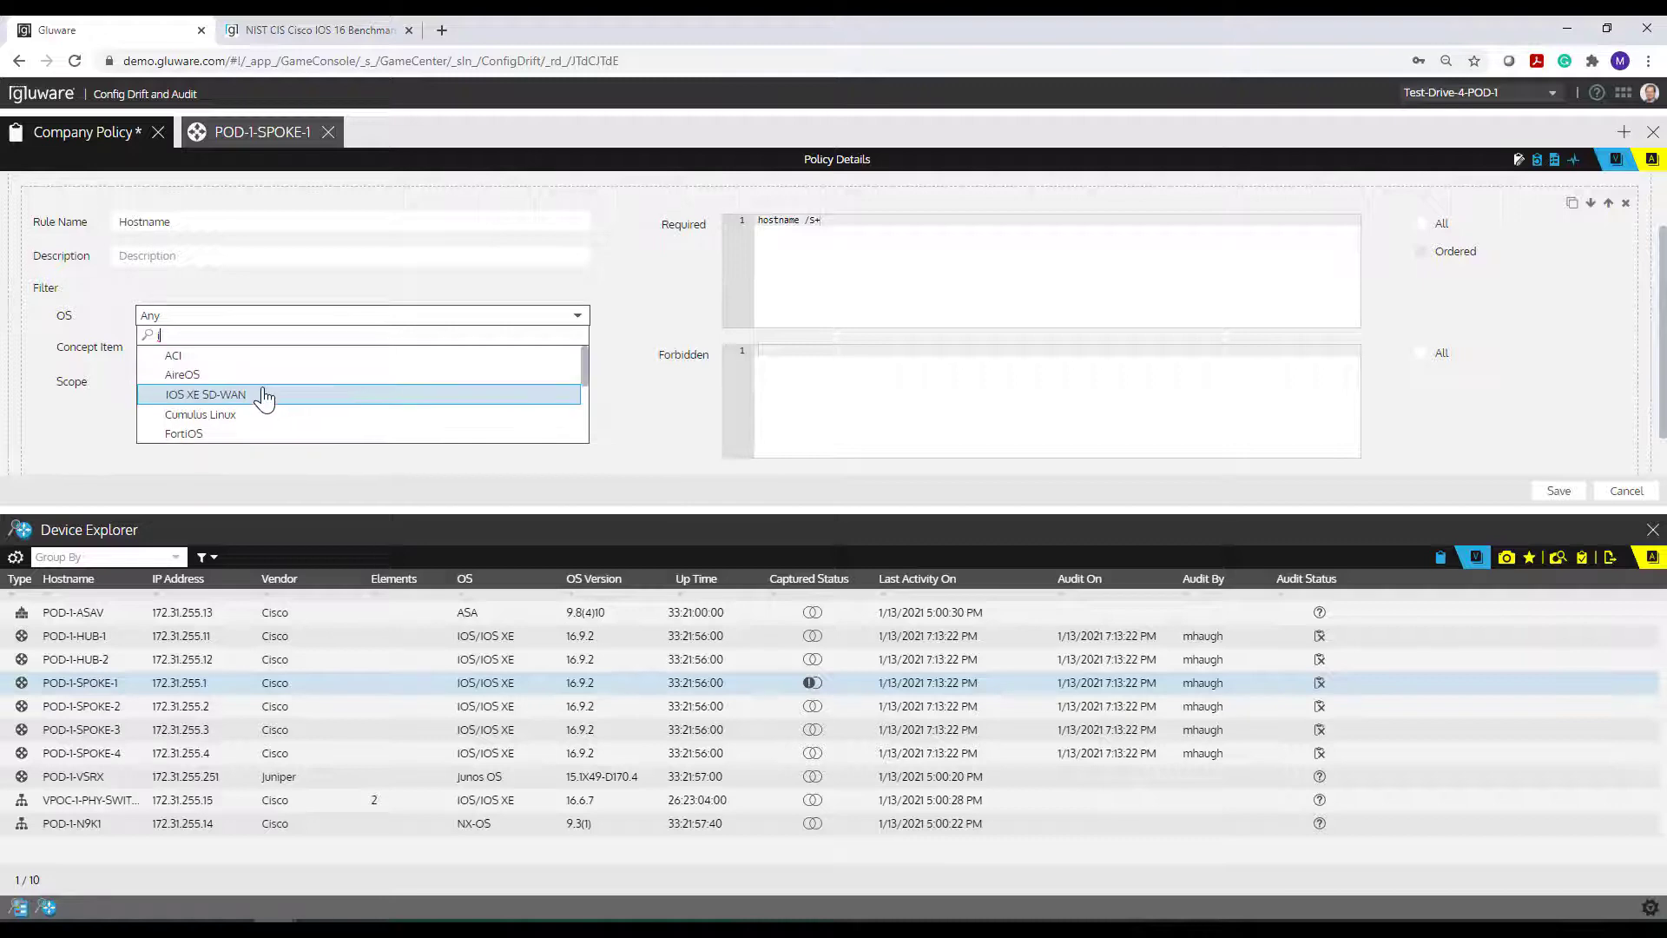
{"action": "scroll", "coordinate": [260, 391], "scroll_direction": "down", "scroll_amount": 3}
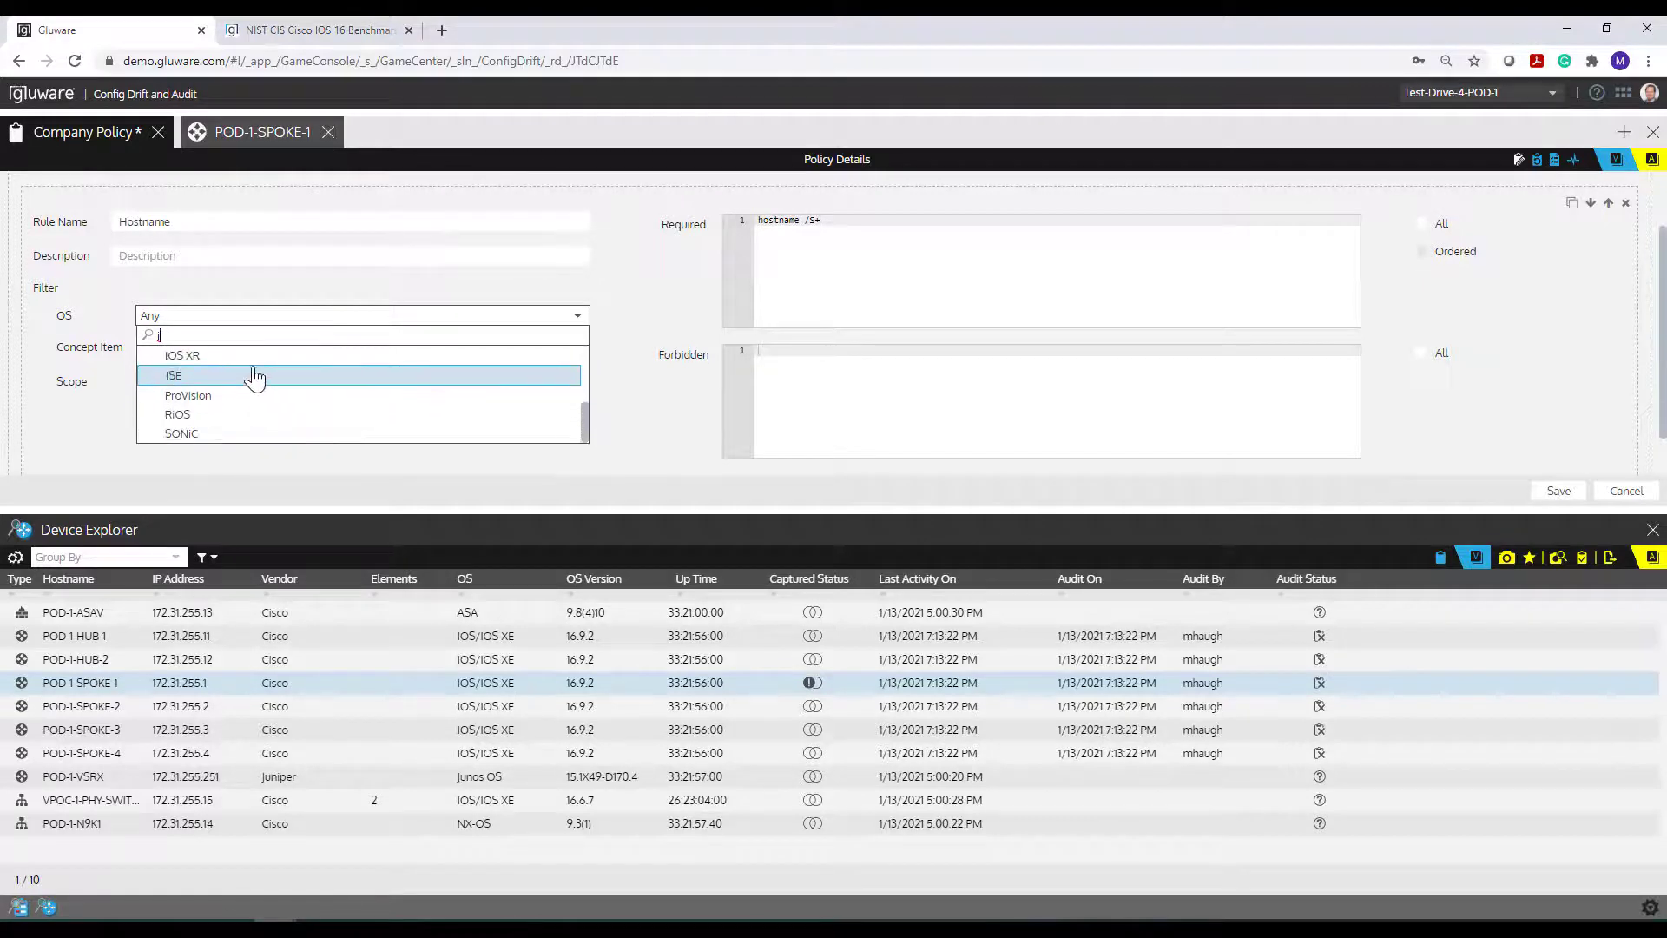
{"action": "left_click", "coordinate": [224, 387]}
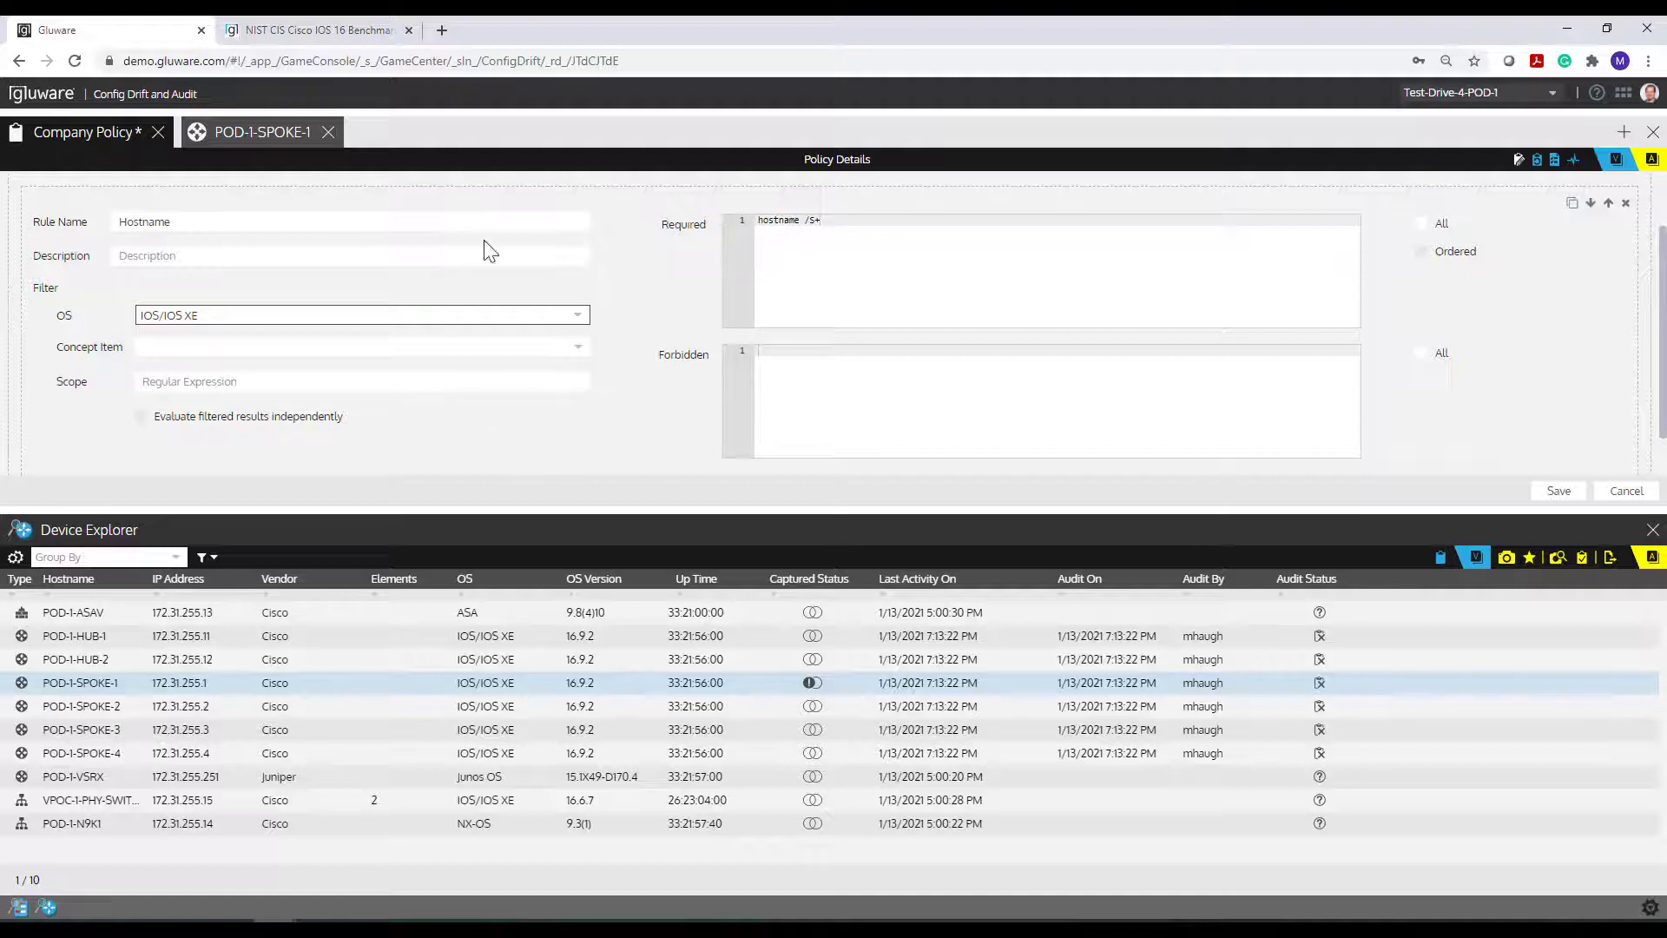
- Copy the "ip name-server" keyword from POD-1-SPOKE-1's captured configuration
{"action": "left_click", "coordinate": [277, 133]}
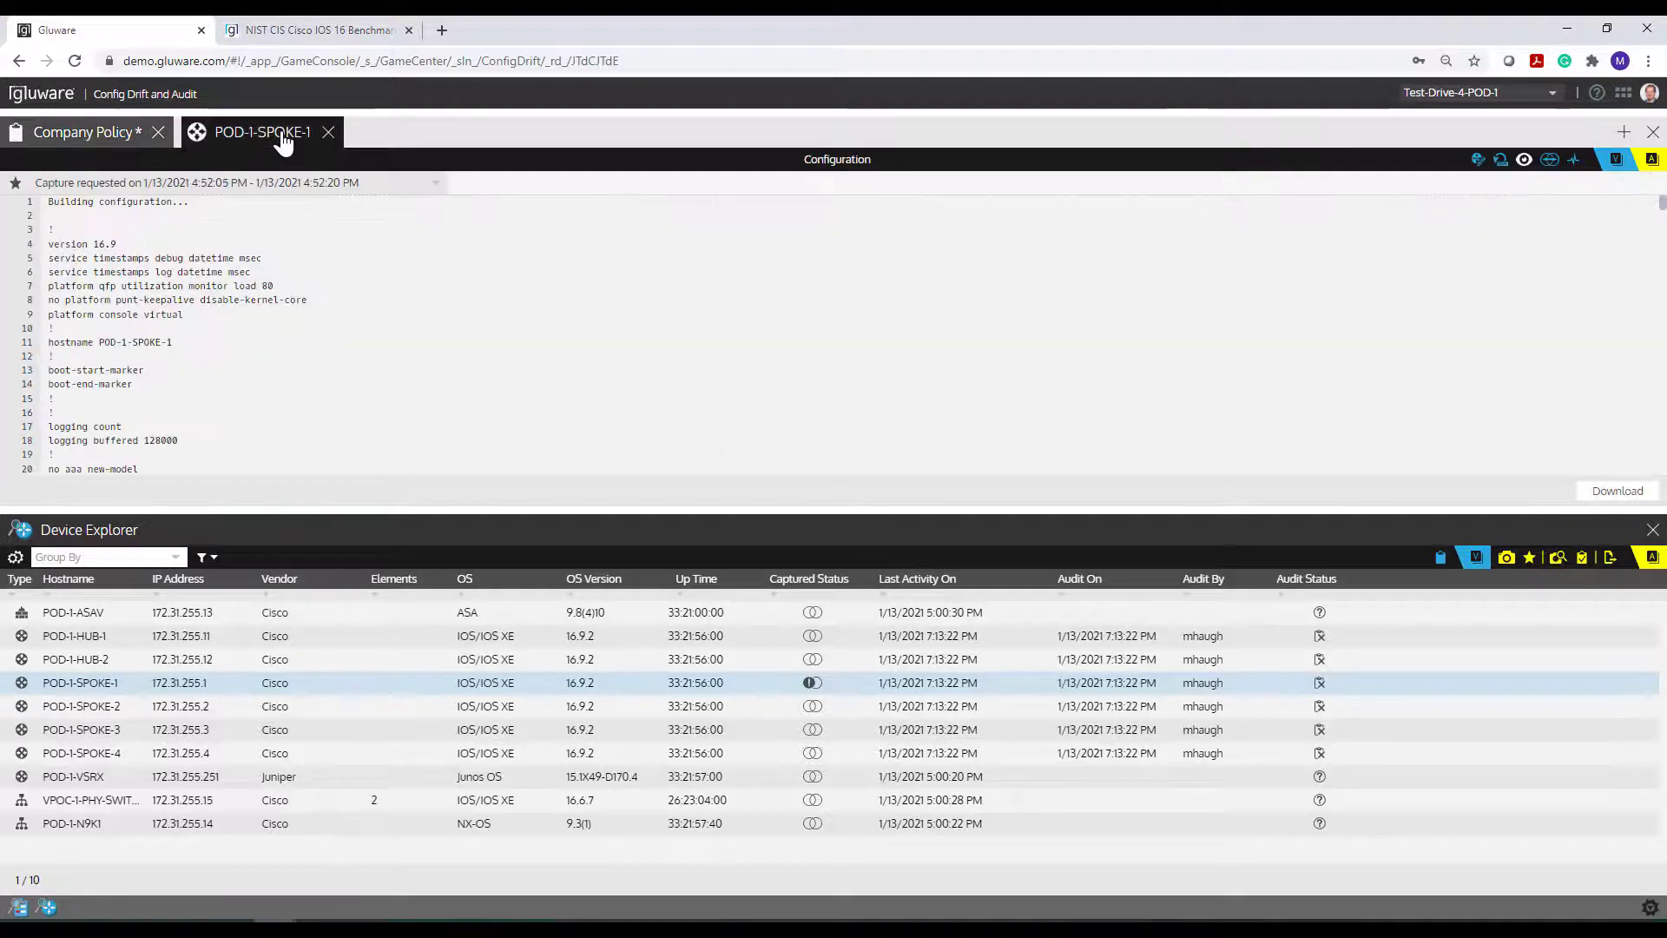
{"action": "scroll", "coordinate": [217, 347], "scroll_direction": "down", "scroll_amount": 3}
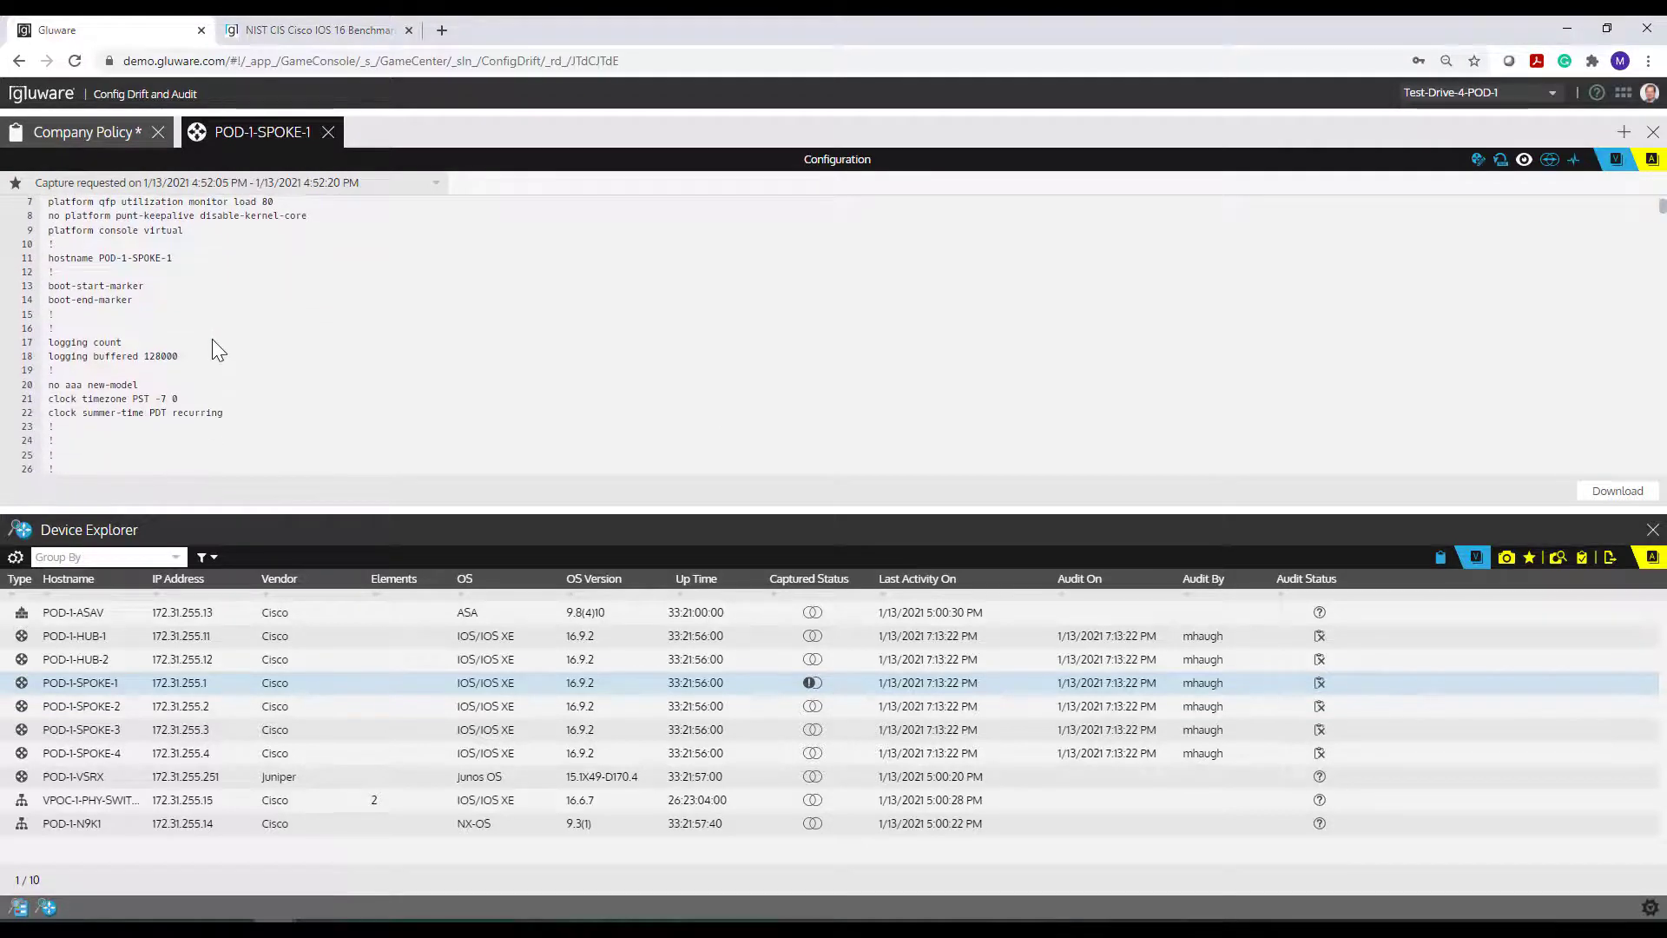
{"action": "scroll", "coordinate": [212, 350], "scroll_direction": "down", "scroll_amount": 3}
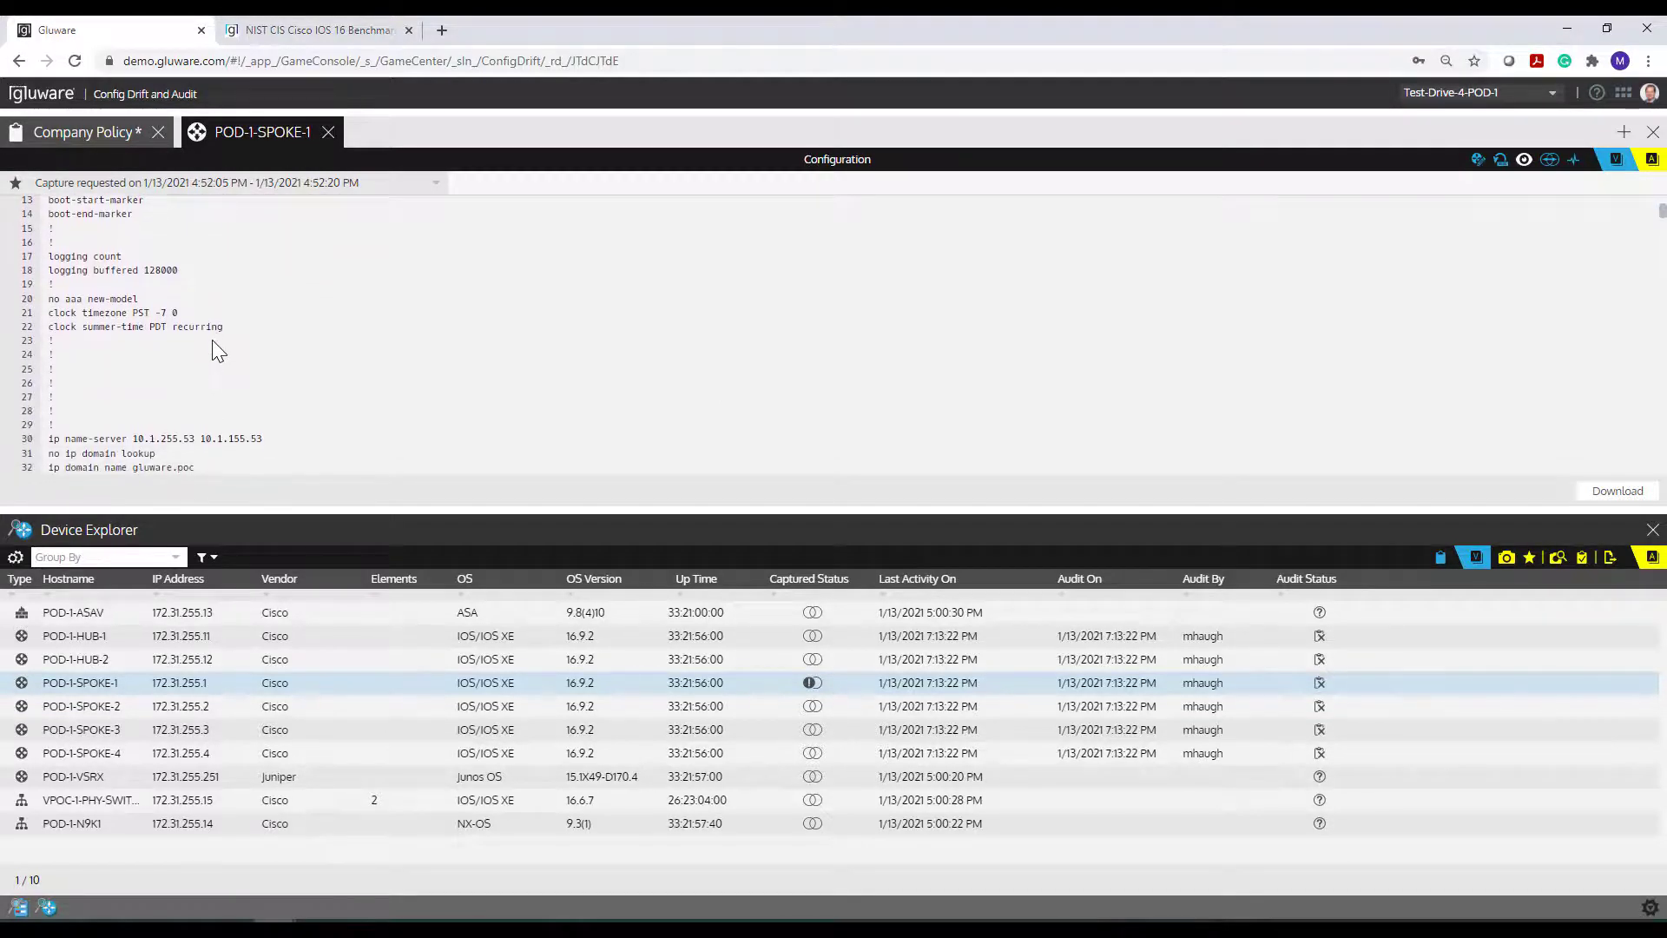
{"action": "scroll", "coordinate": [215, 347], "scroll_direction": "down", "scroll_amount": 3}
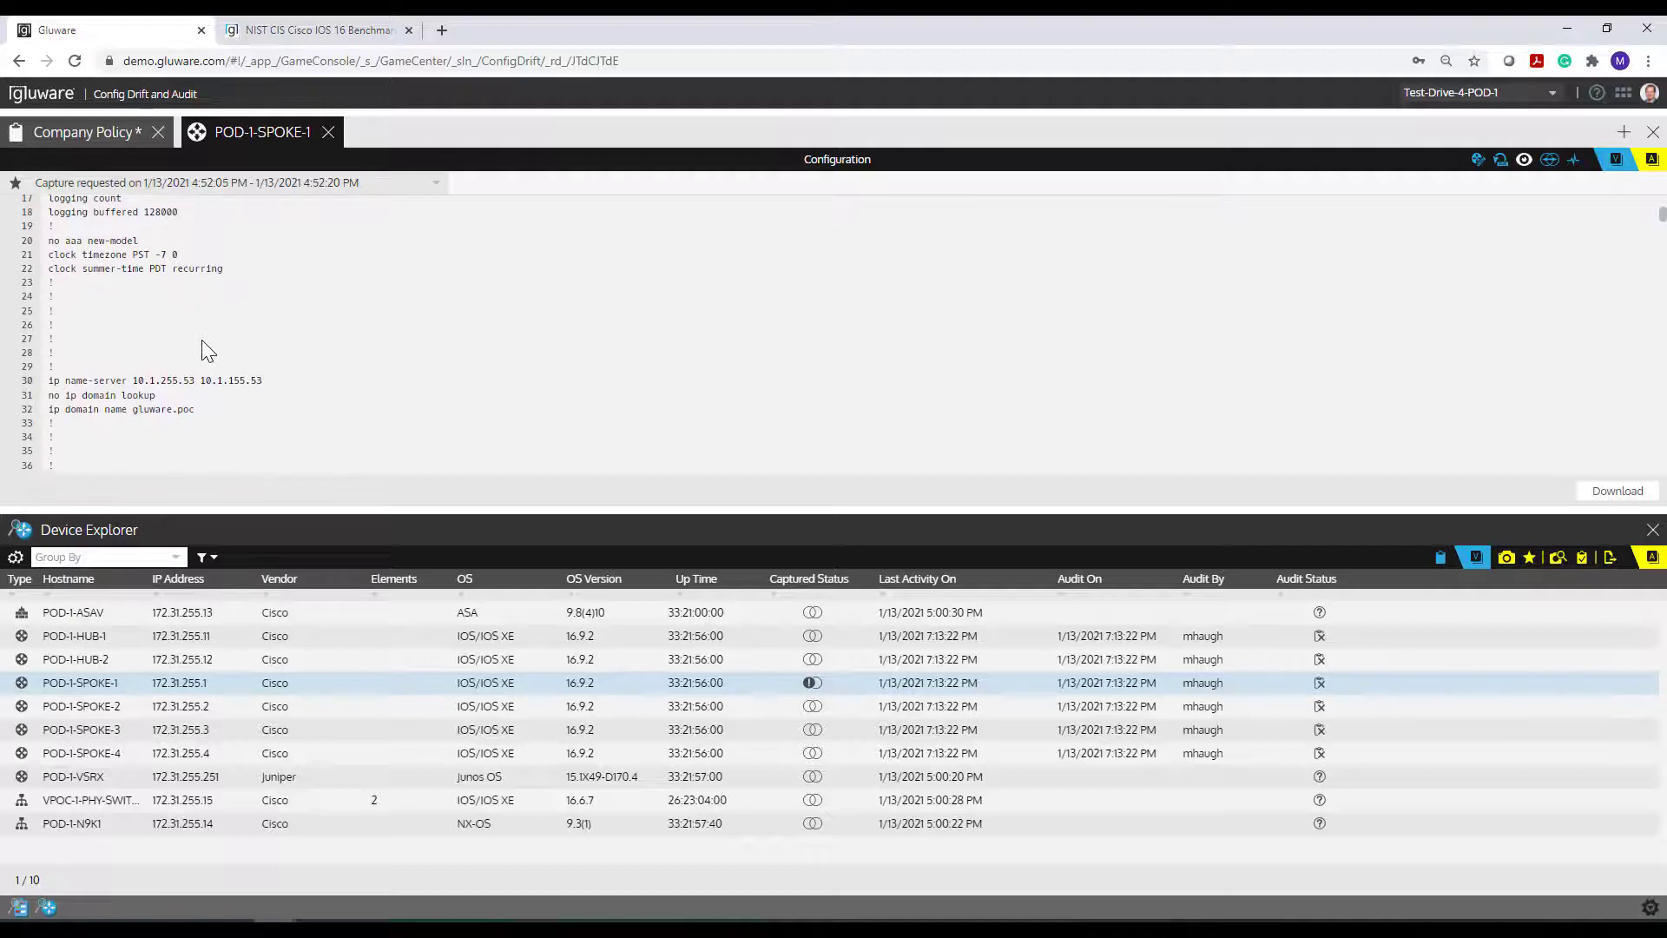
{"action": "left_click_drag", "start_coordinate": [127, 354], "coordinate": [48, 358]}
{"action": "key", "text": "ctrl+c"}
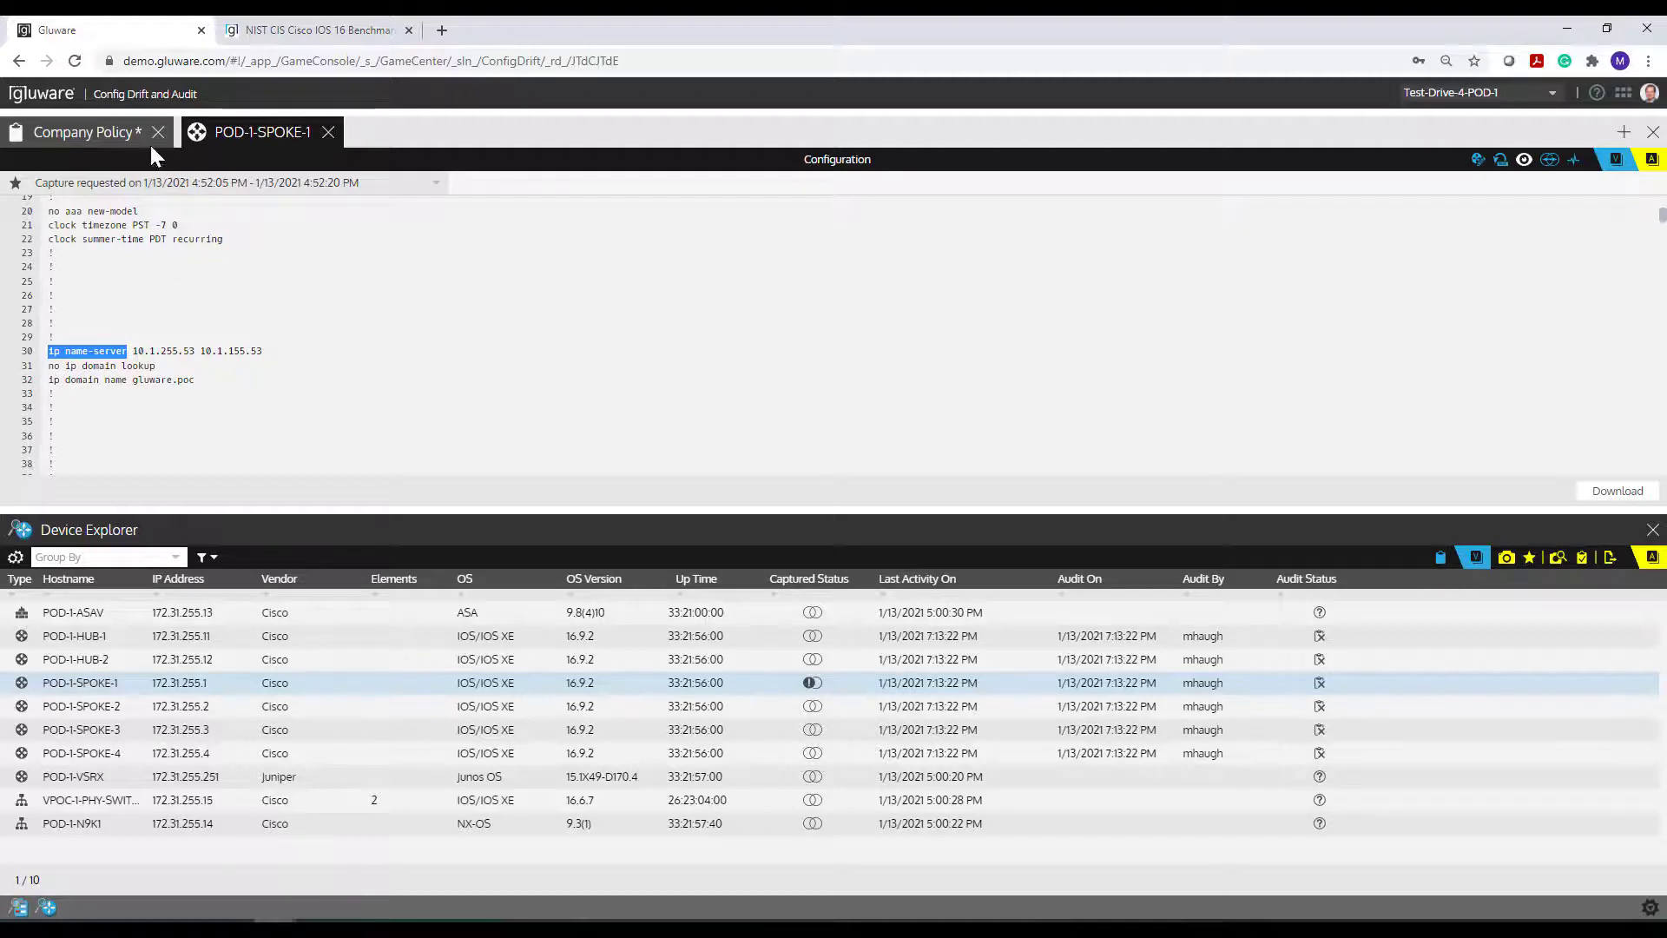
- Add a second rule to Company Policy with the Required text "ip name-server .+", using the copied keyword
{"action": "left_click", "coordinate": [113, 137]}
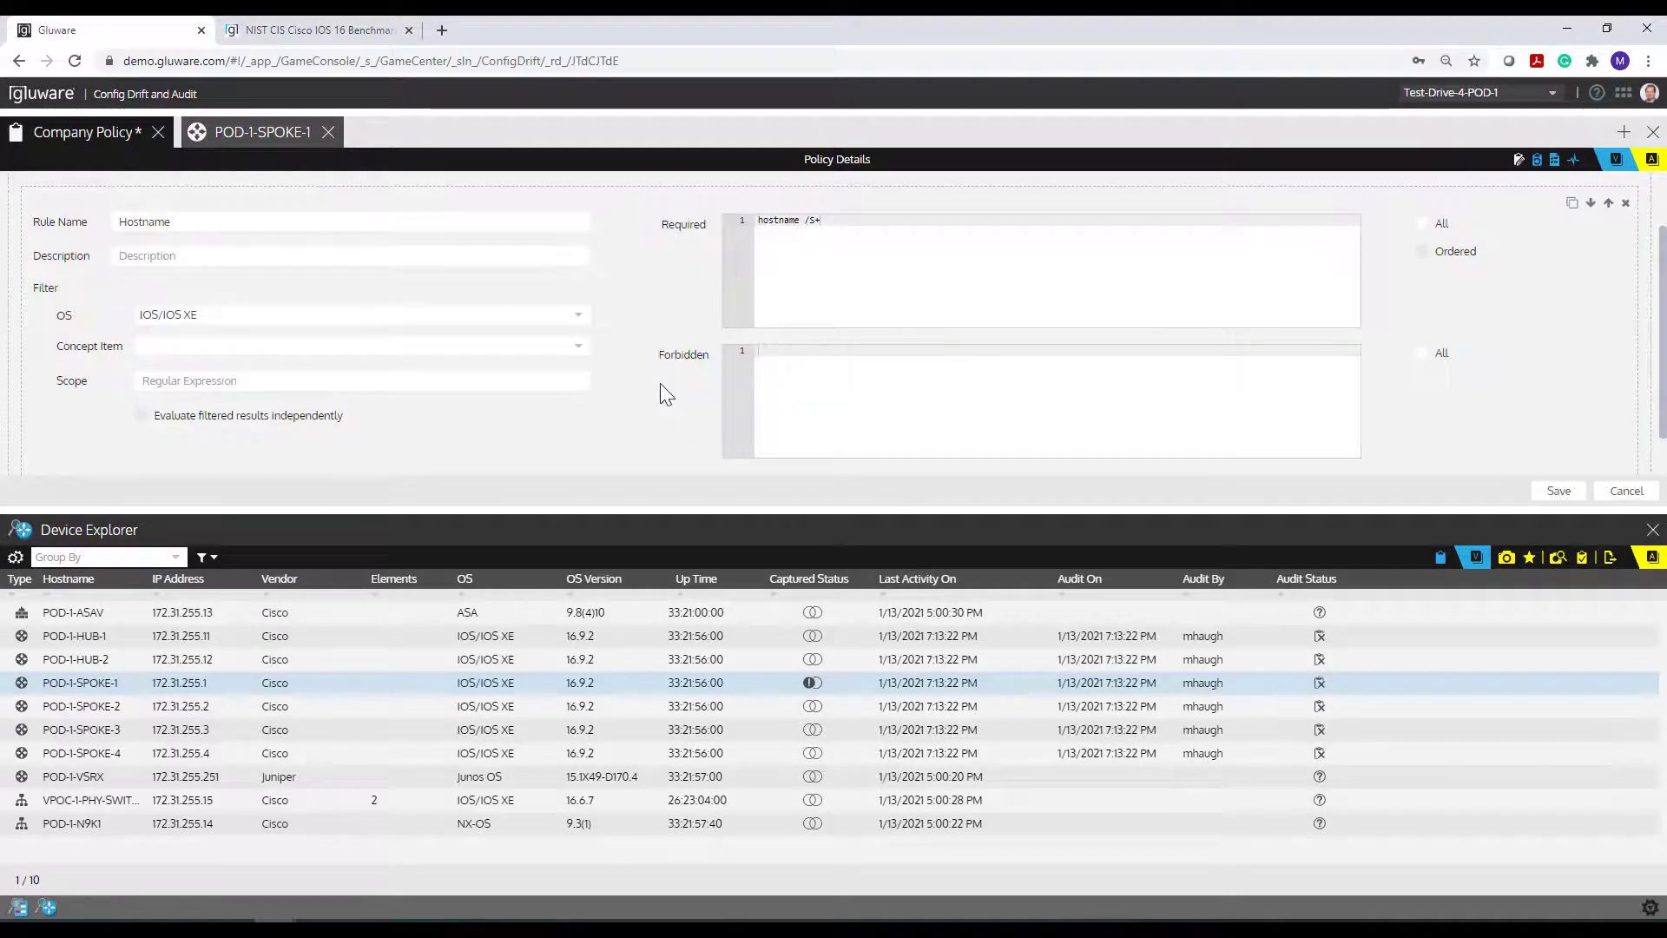
{"action": "scroll", "coordinate": [665, 392], "scroll_direction": "down", "scroll_amount": 1}
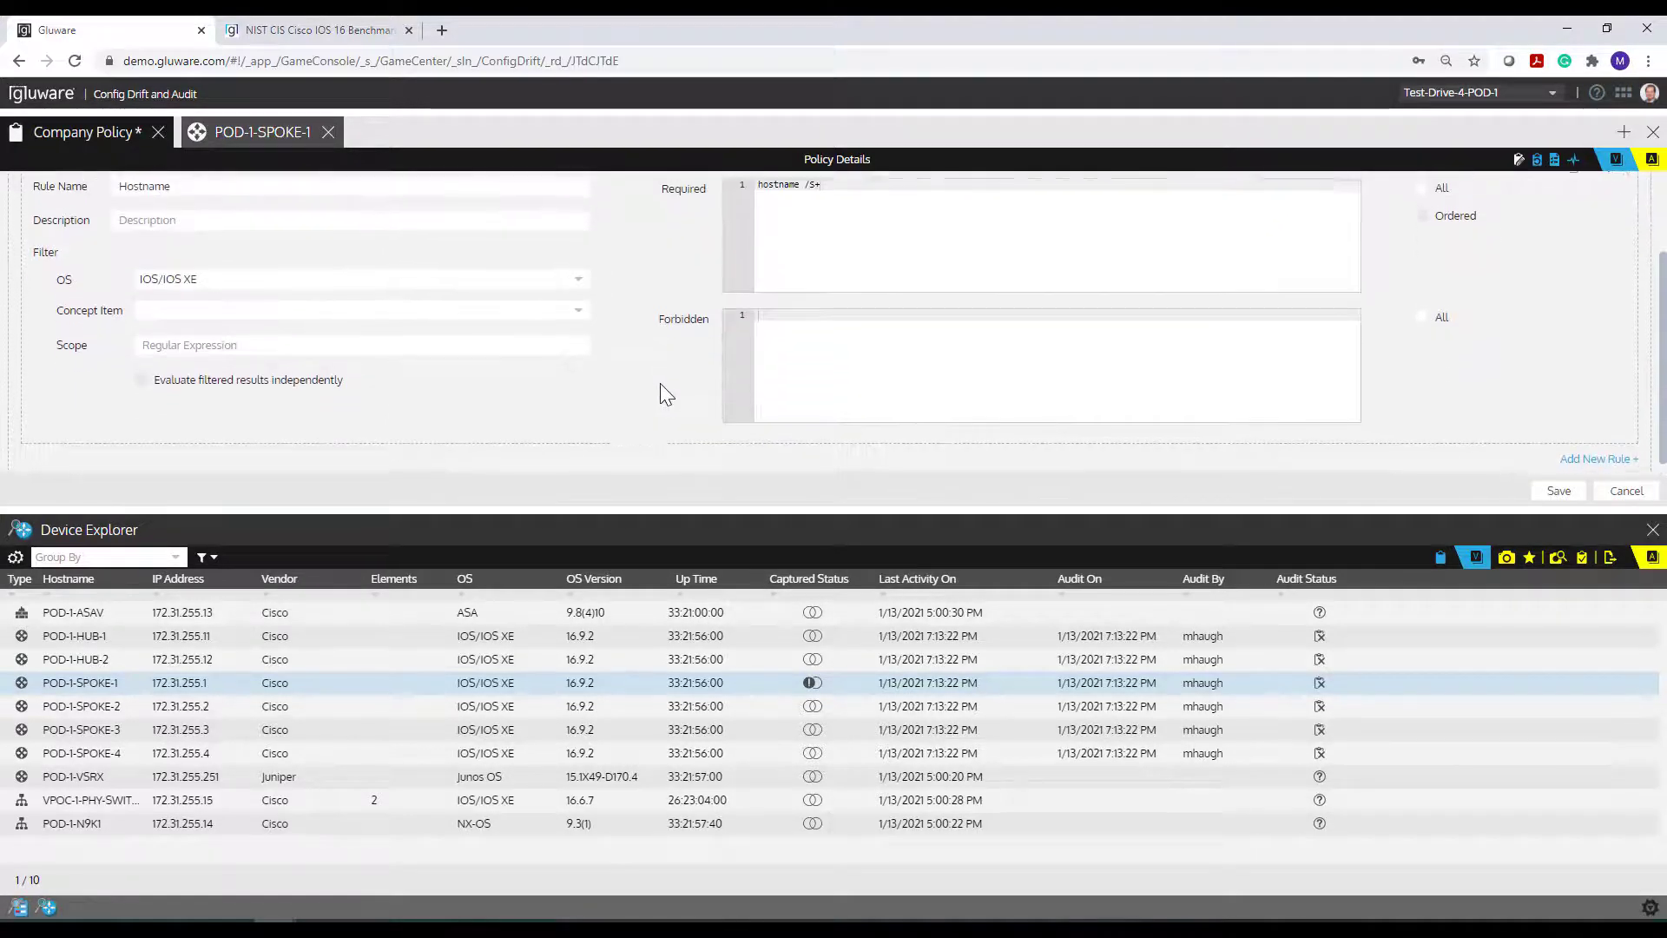
{"action": "left_click", "coordinate": [1576, 444]}
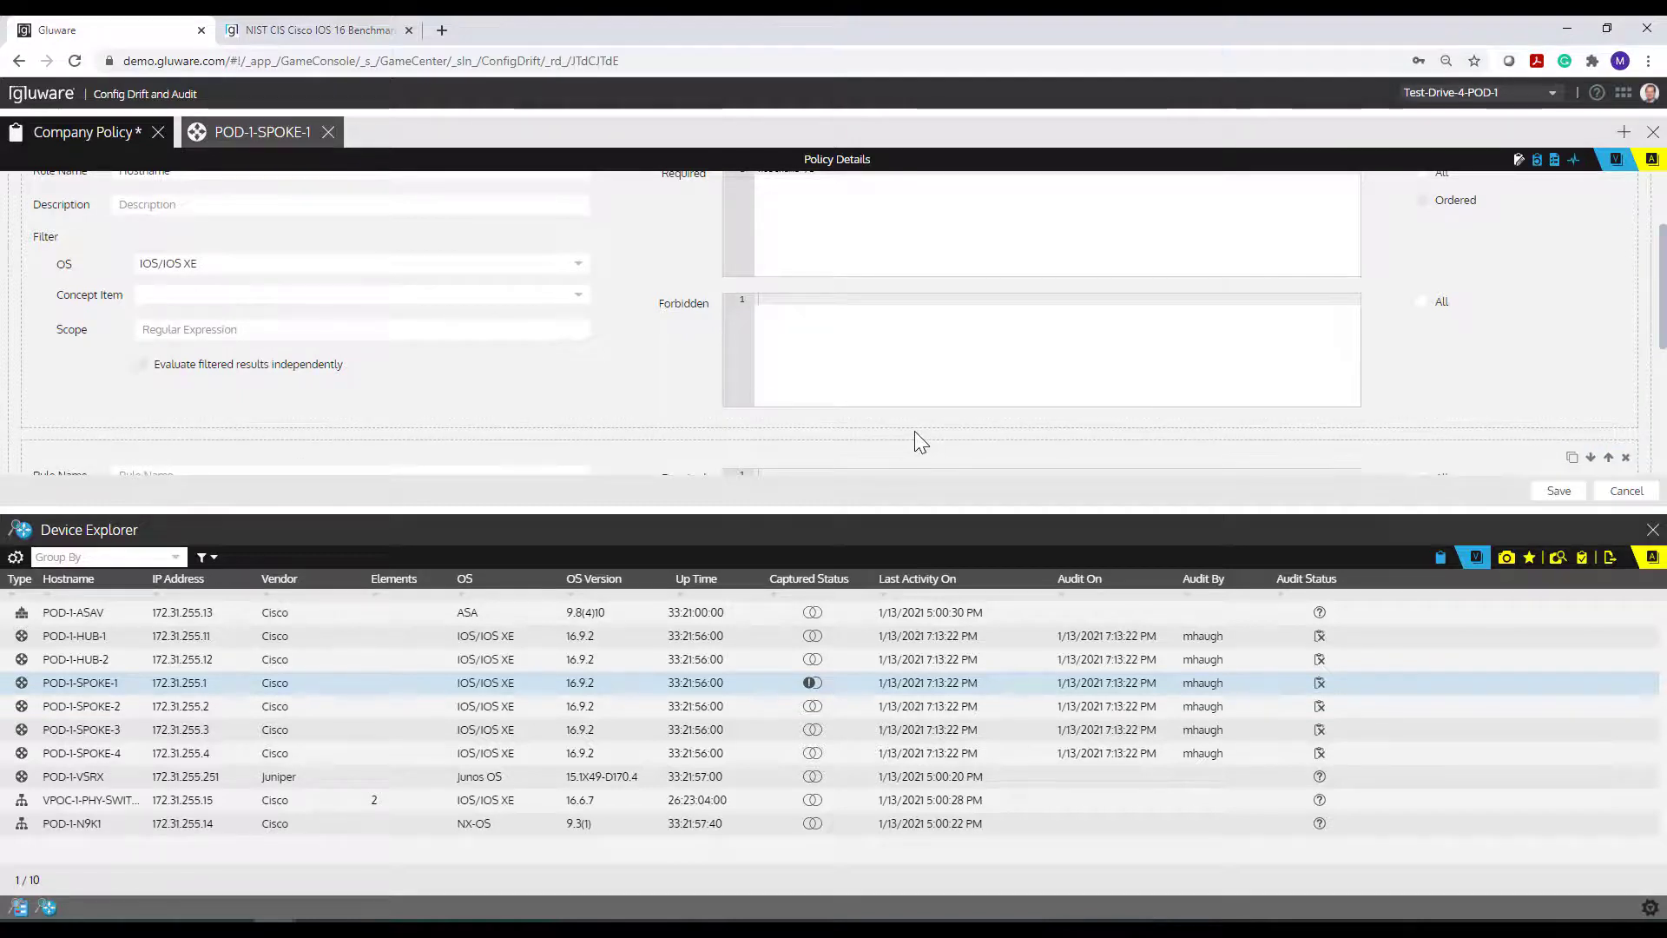
{"action": "scroll", "coordinate": [815, 350], "scroll_direction": "down", "scroll_amount": 3}
{"action": "left_click", "coordinate": [788, 309]}
{"action": "key", "text": "ctrl+v"}
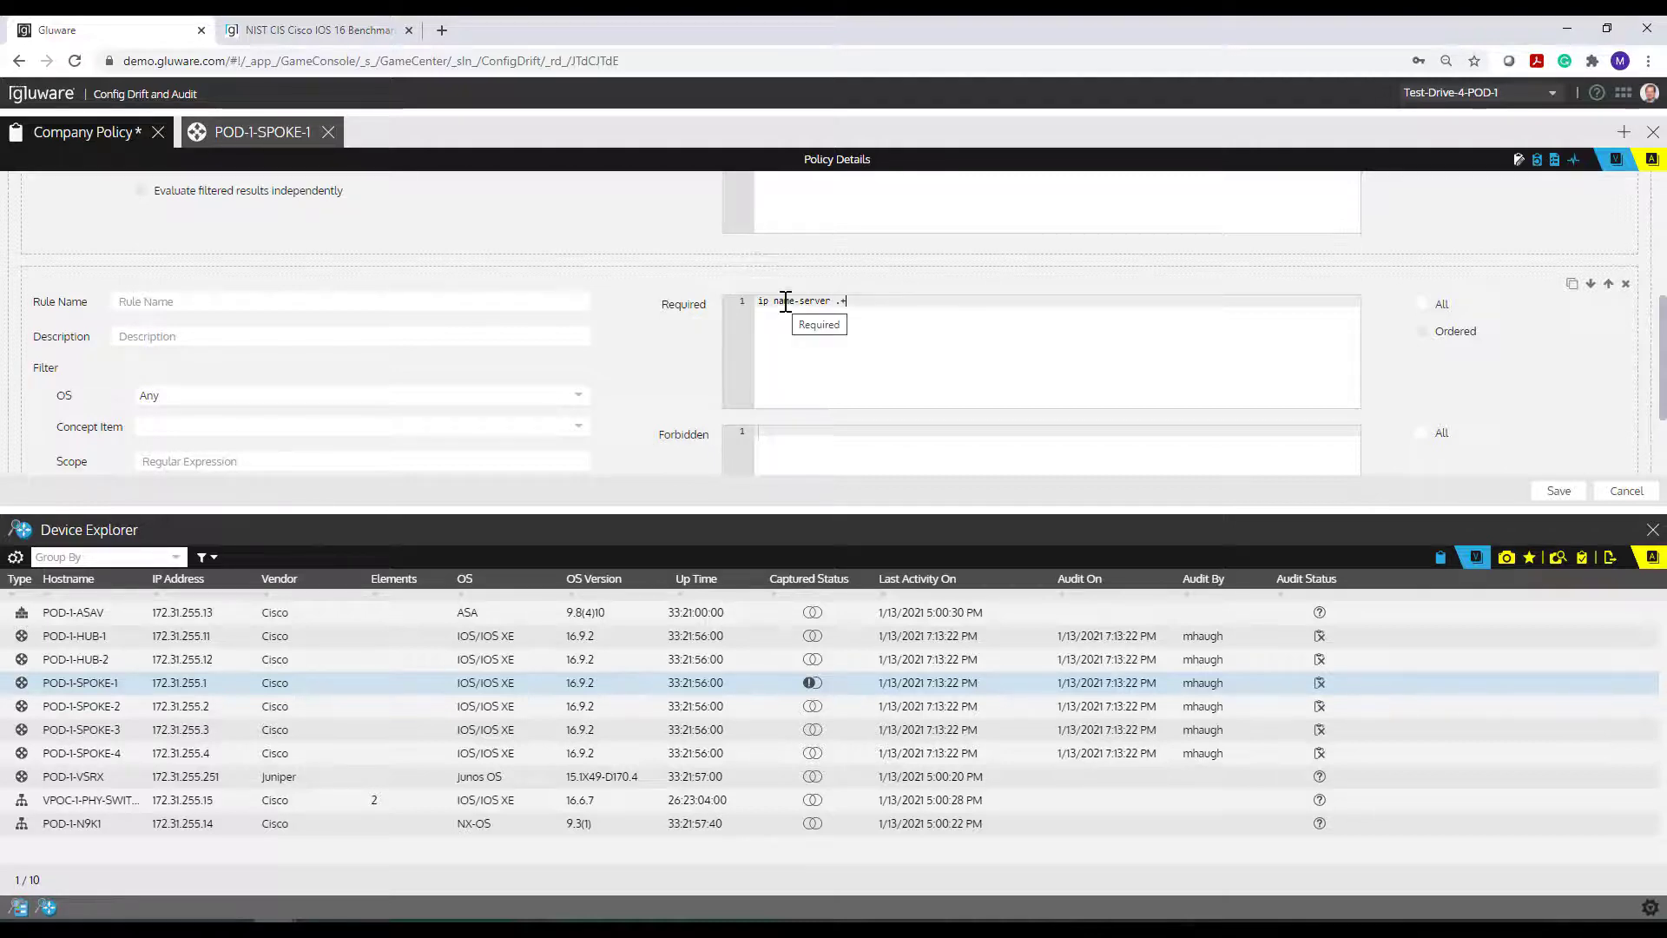
- Name the second rule Name Server and set its OS filter to IOS/IOS XE
{"action": "left_click", "coordinate": [239, 298]}
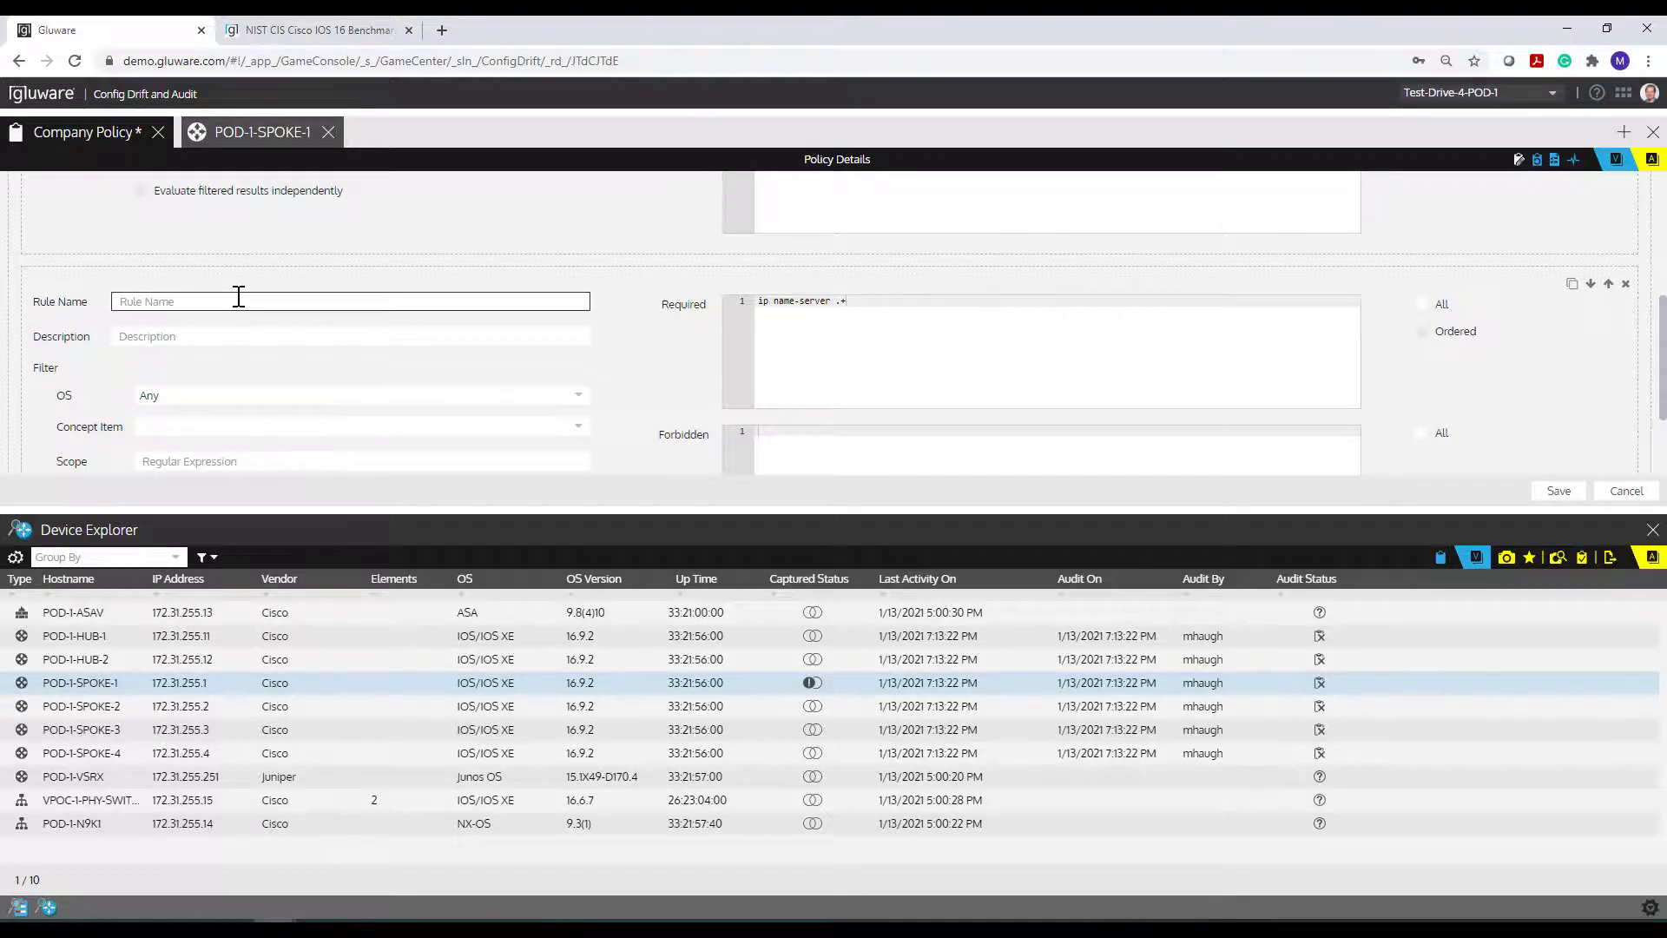
{"action": "type", "text": "Name Server"}
{"action": "left_click", "coordinate": [160, 402]}
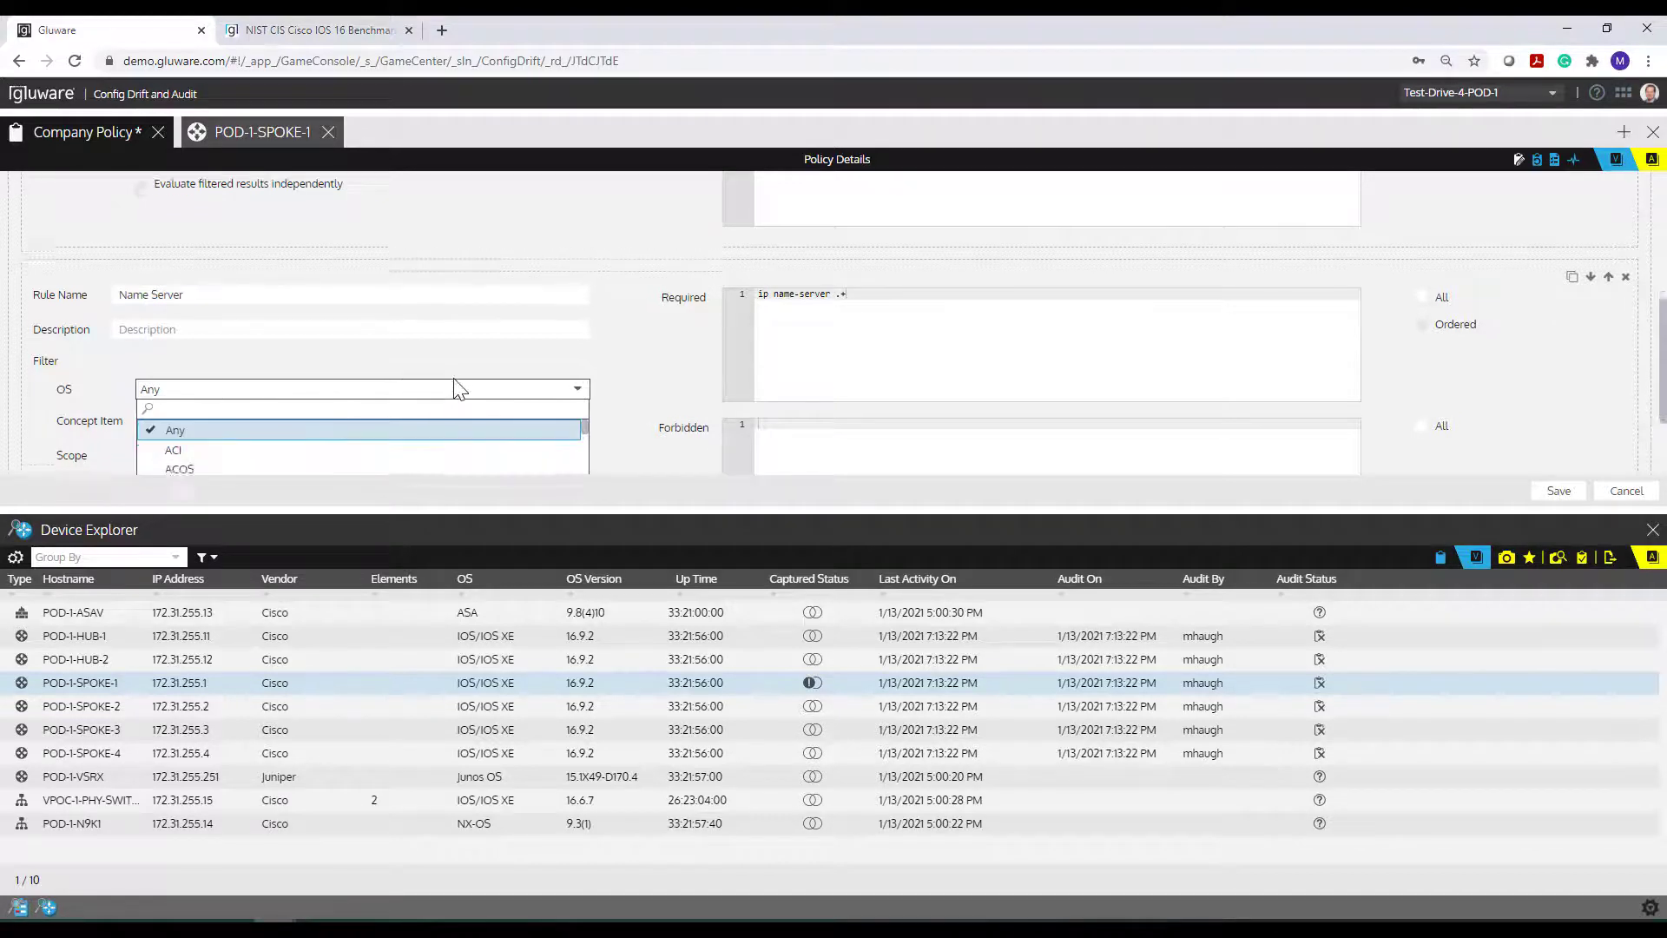
{"action": "scroll", "coordinate": [382, 347], "scroll_direction": "down", "scroll_amount": 6}
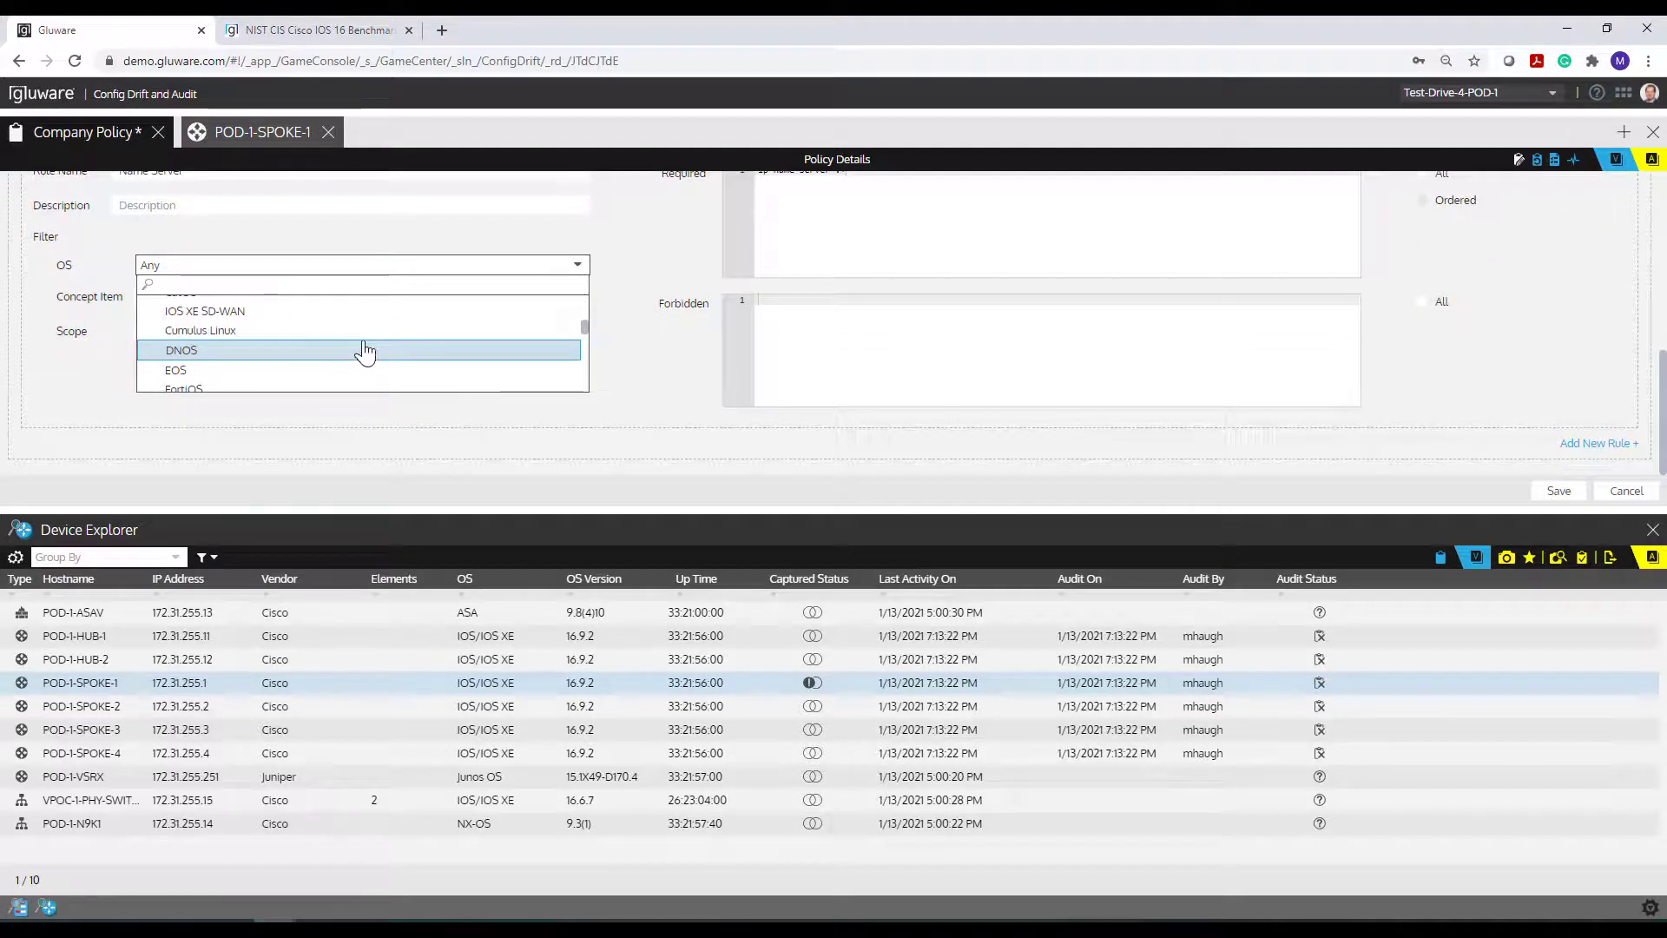
{"action": "scroll", "coordinate": [364, 360], "scroll_direction": "down", "scroll_amount": 3}
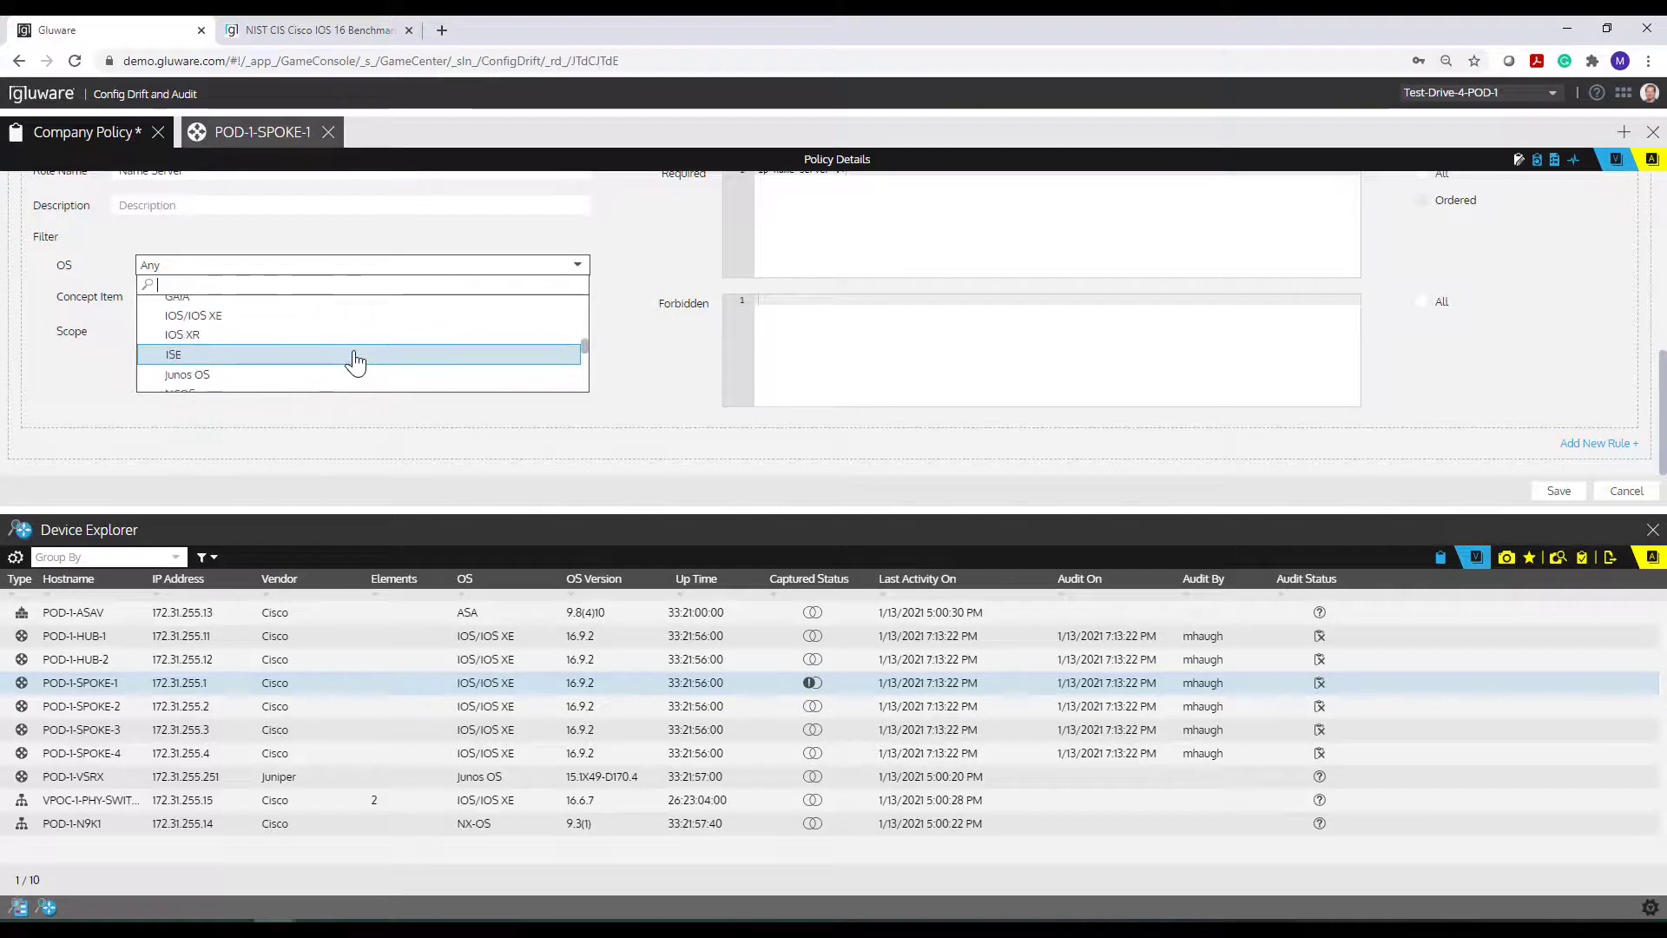
{"action": "left_click", "coordinate": [243, 316]}
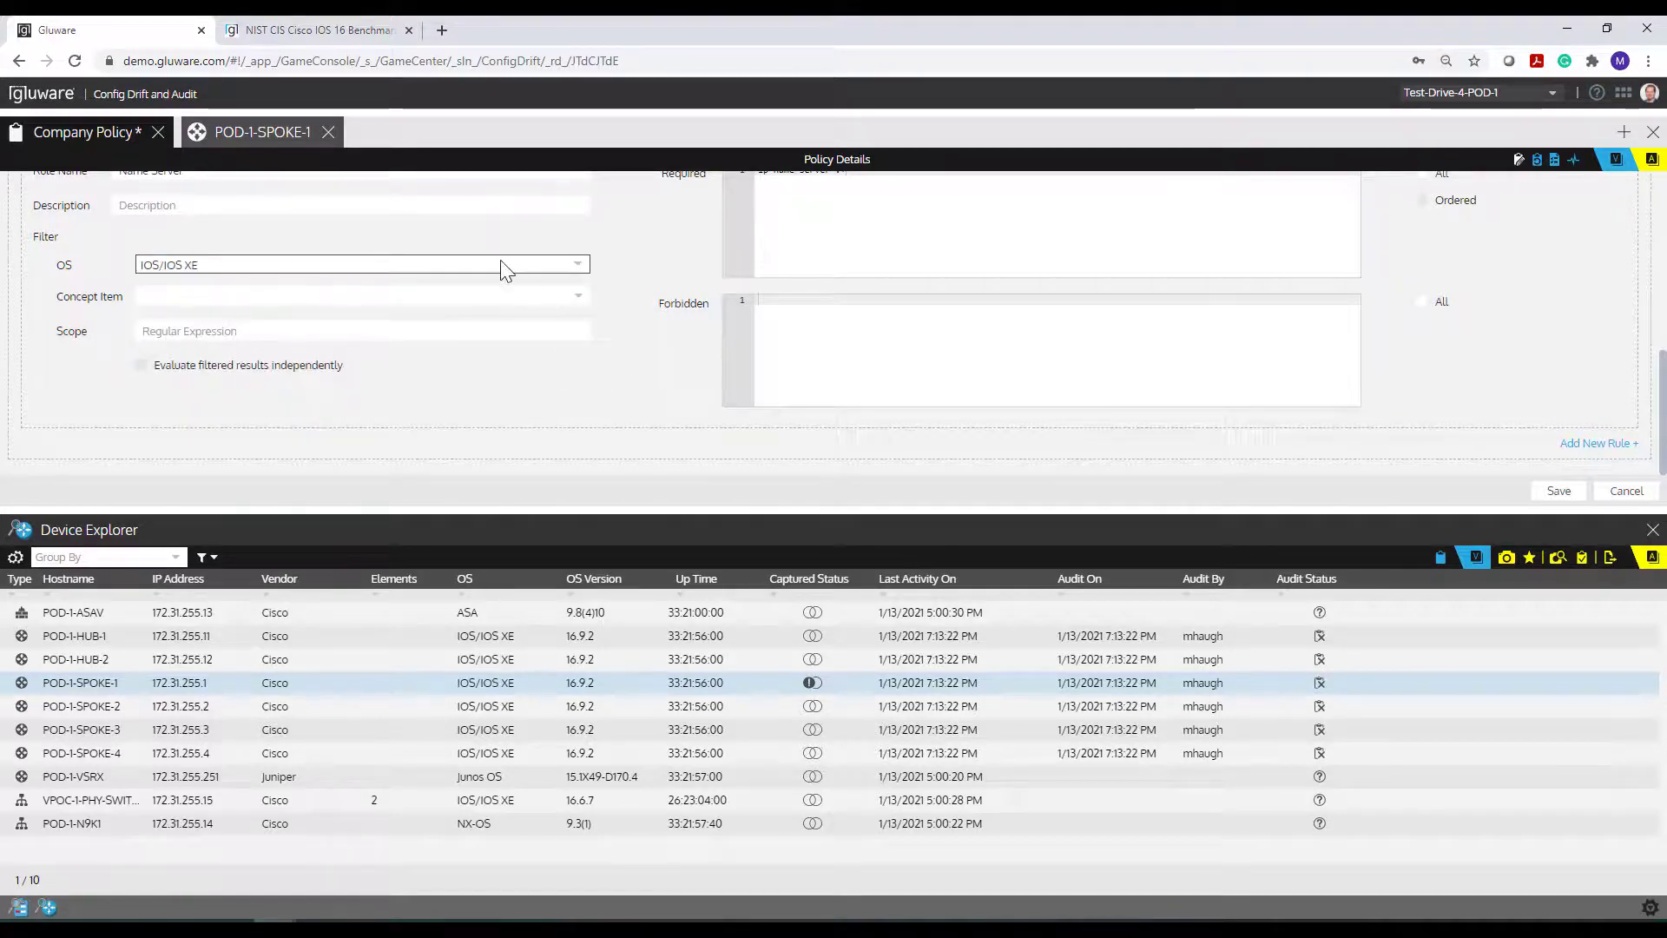
- Look through POD-1-SPOKE-1's captured configuration, from the name-server line to the router and HTTP sections, for further rule candidates
{"action": "left_click", "coordinate": [262, 139]}
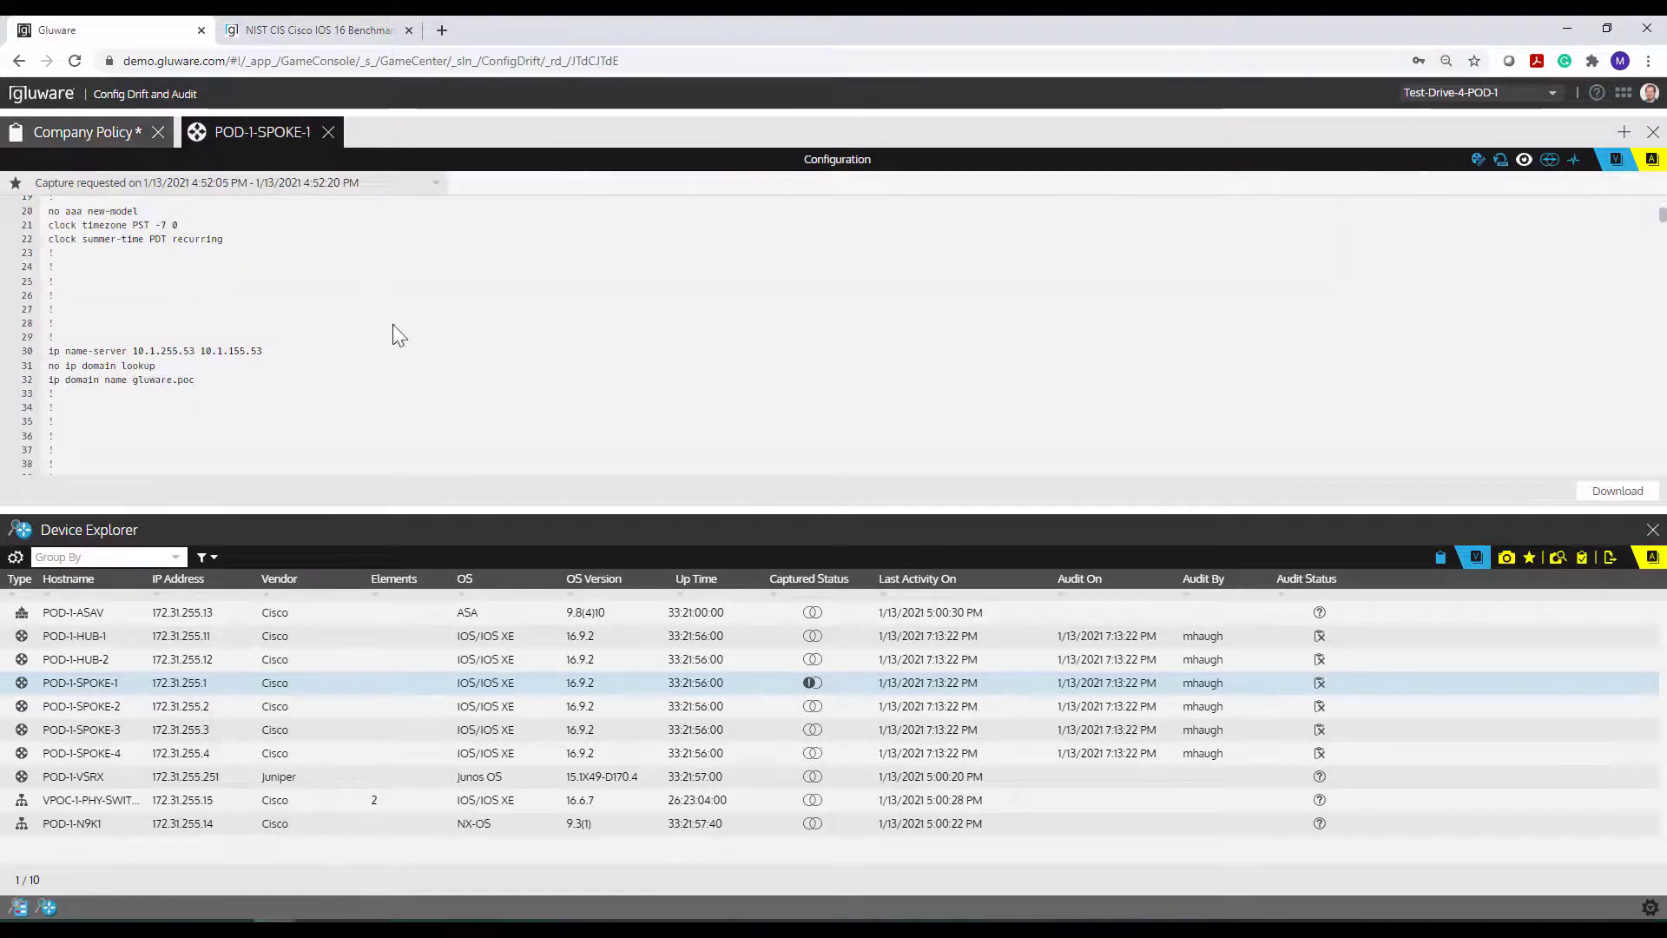
{"action": "scroll", "coordinate": [302, 379], "scroll_direction": "down", "scroll_amount": 4}
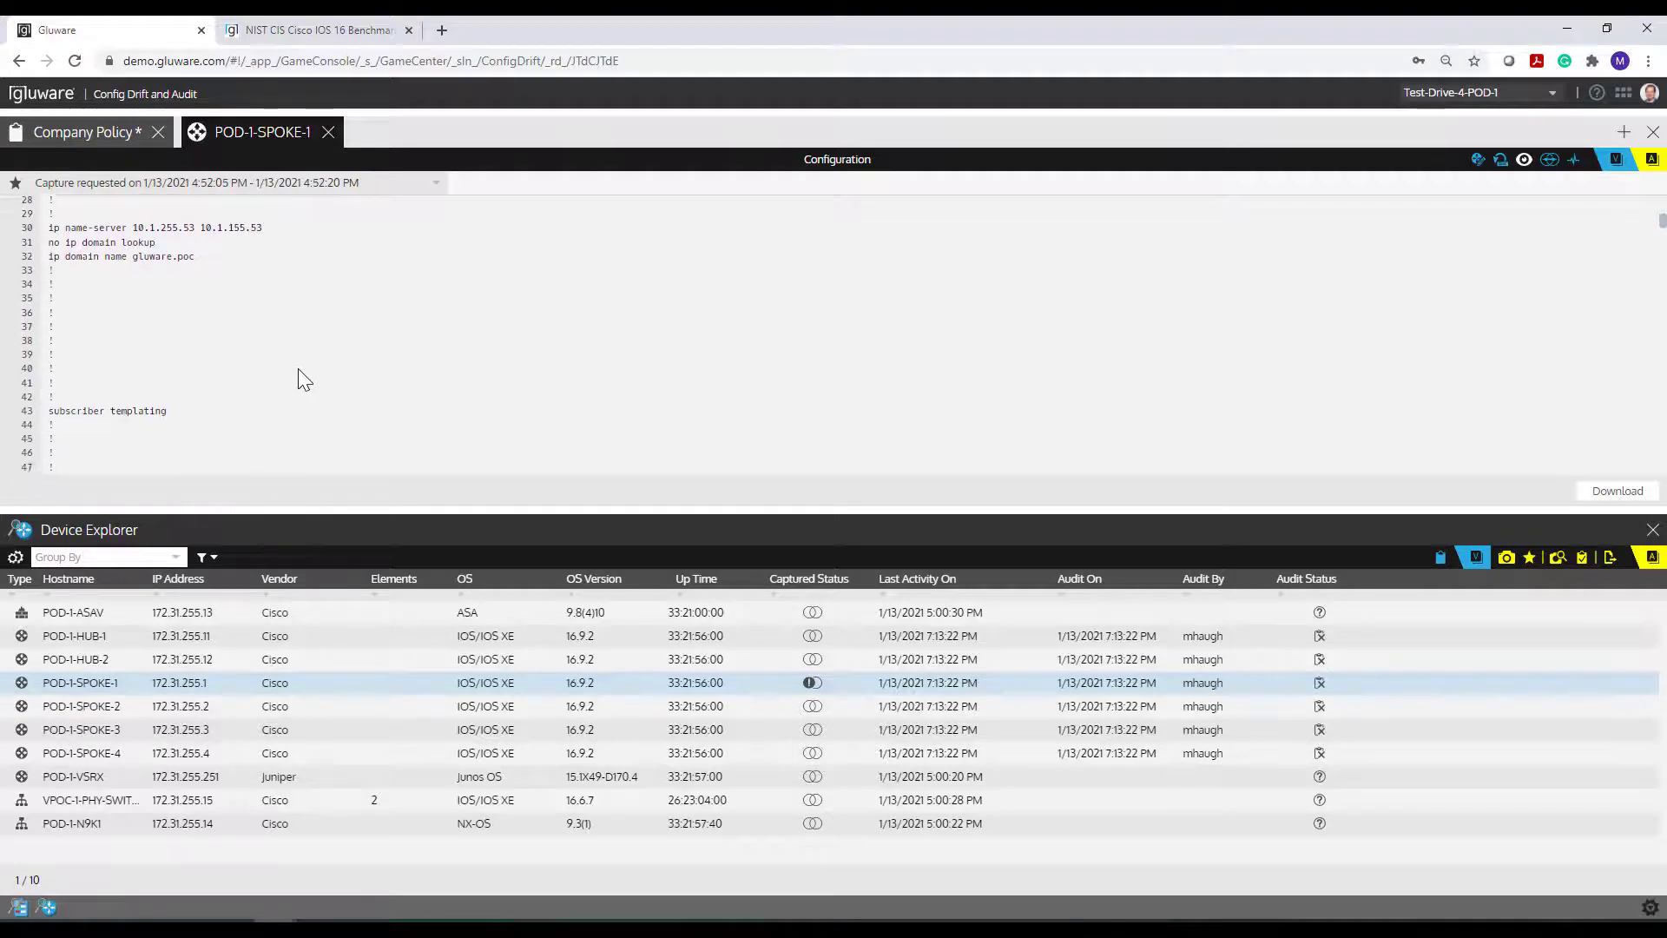
{"action": "scroll", "coordinate": [300, 371], "scroll_direction": "down", "scroll_amount": 10}
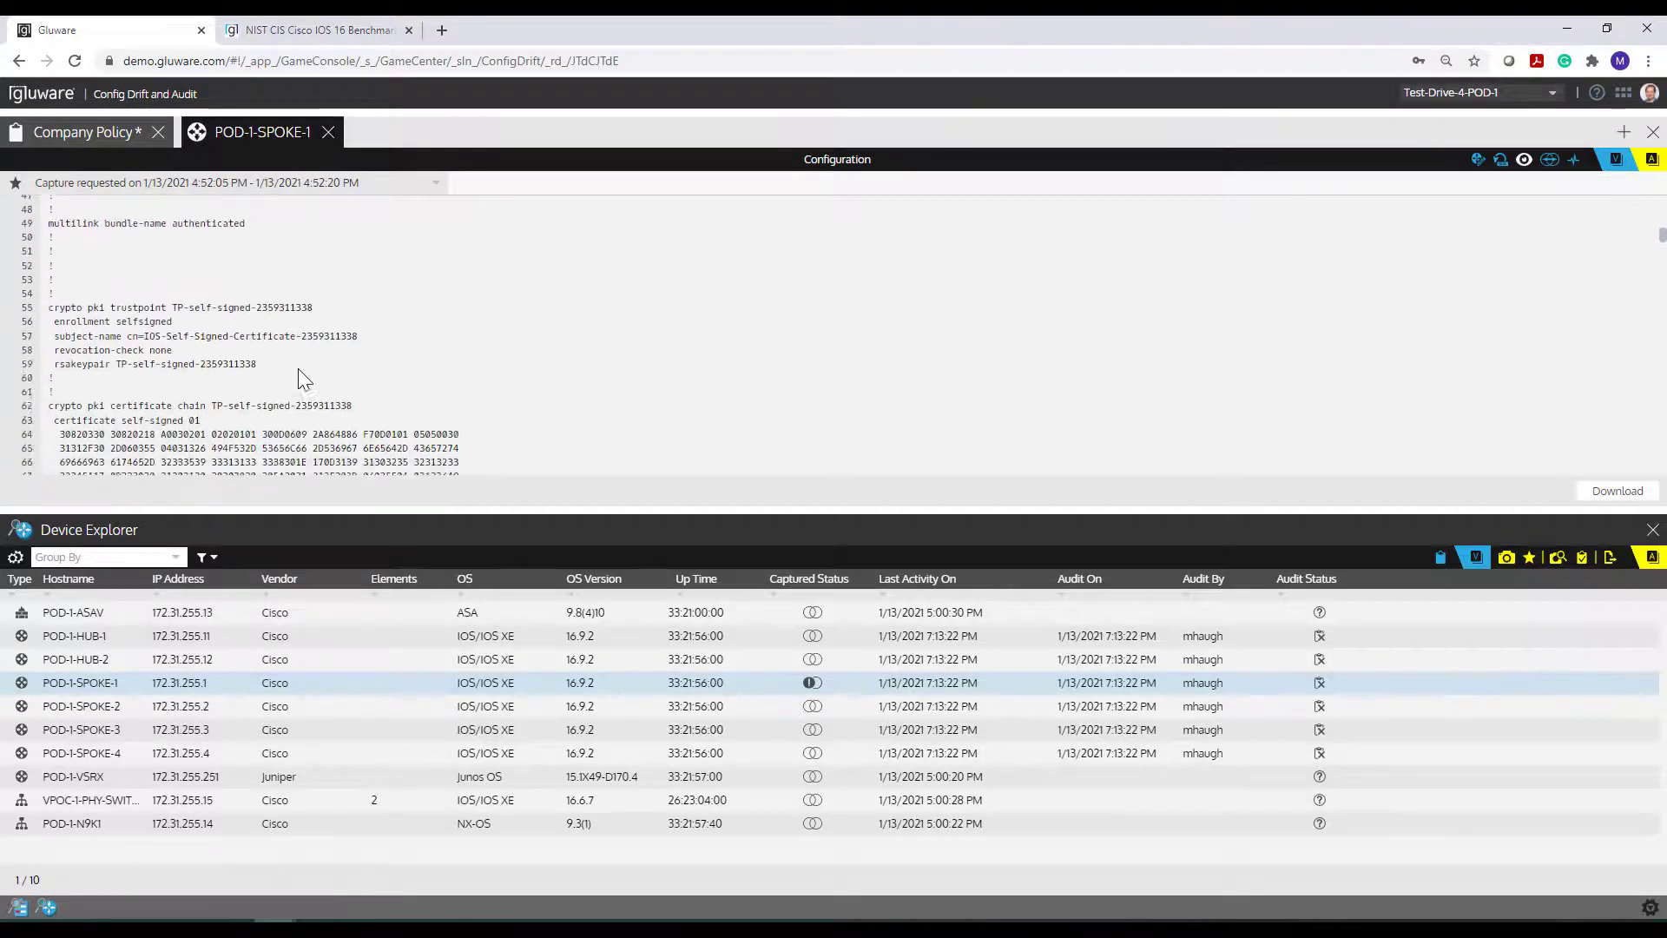
{"action": "scroll", "coordinate": [298, 369], "scroll_direction": "up", "scroll_amount": 2}
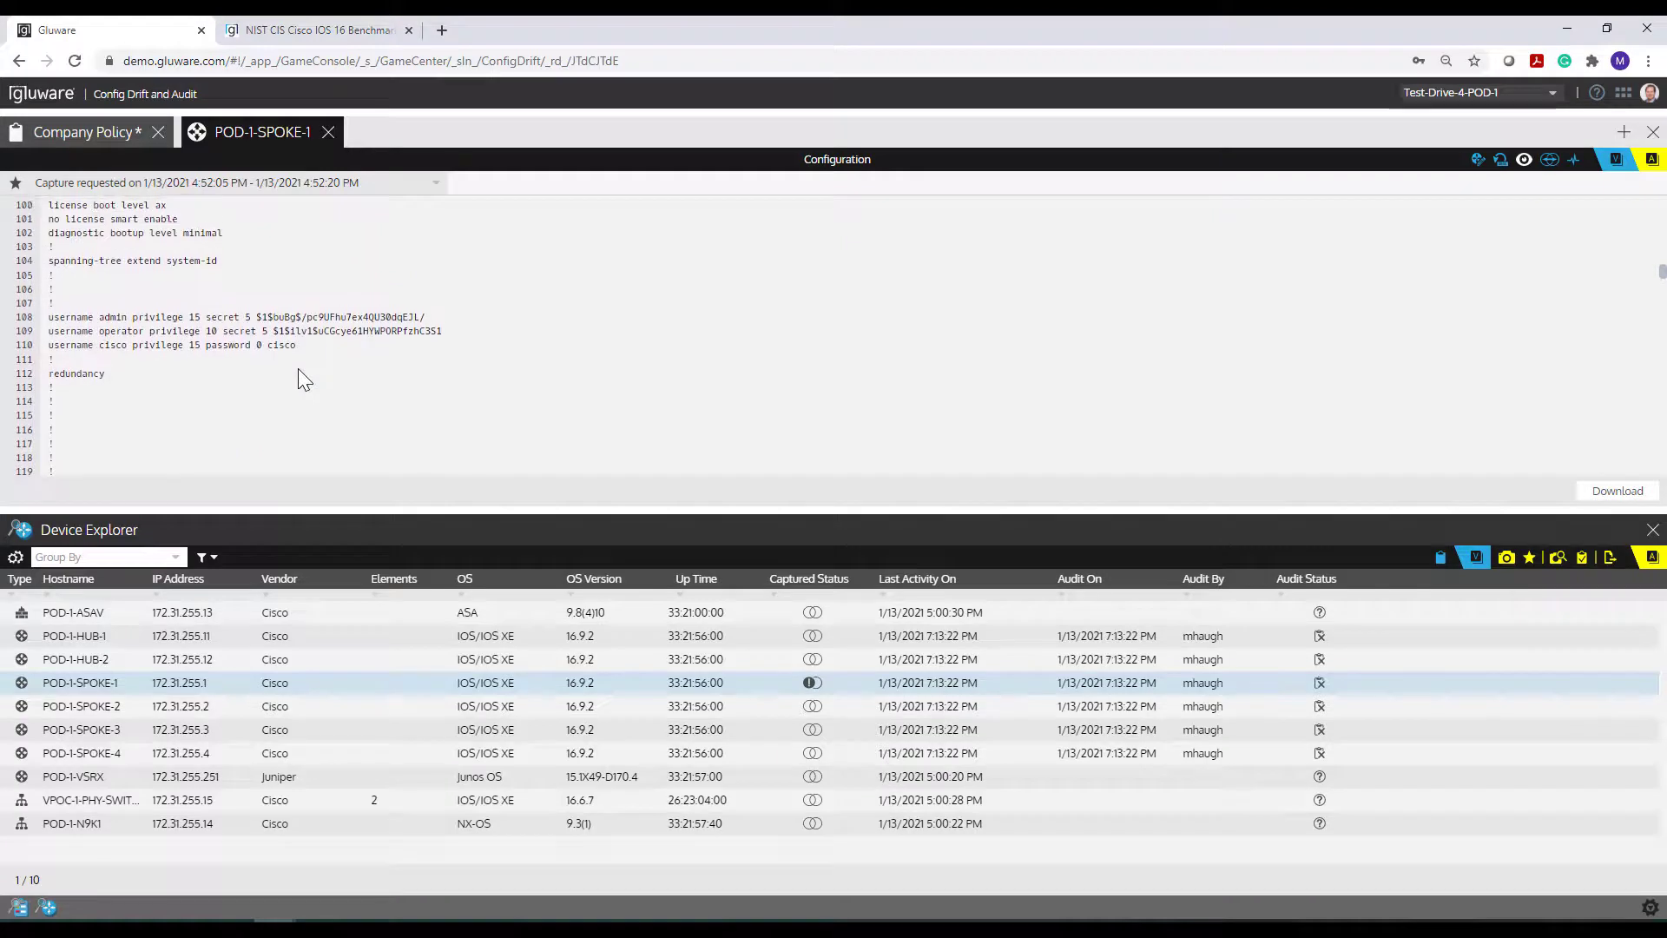
{"action": "scroll", "coordinate": [299, 369], "scroll_direction": "up", "scroll_amount": 6}
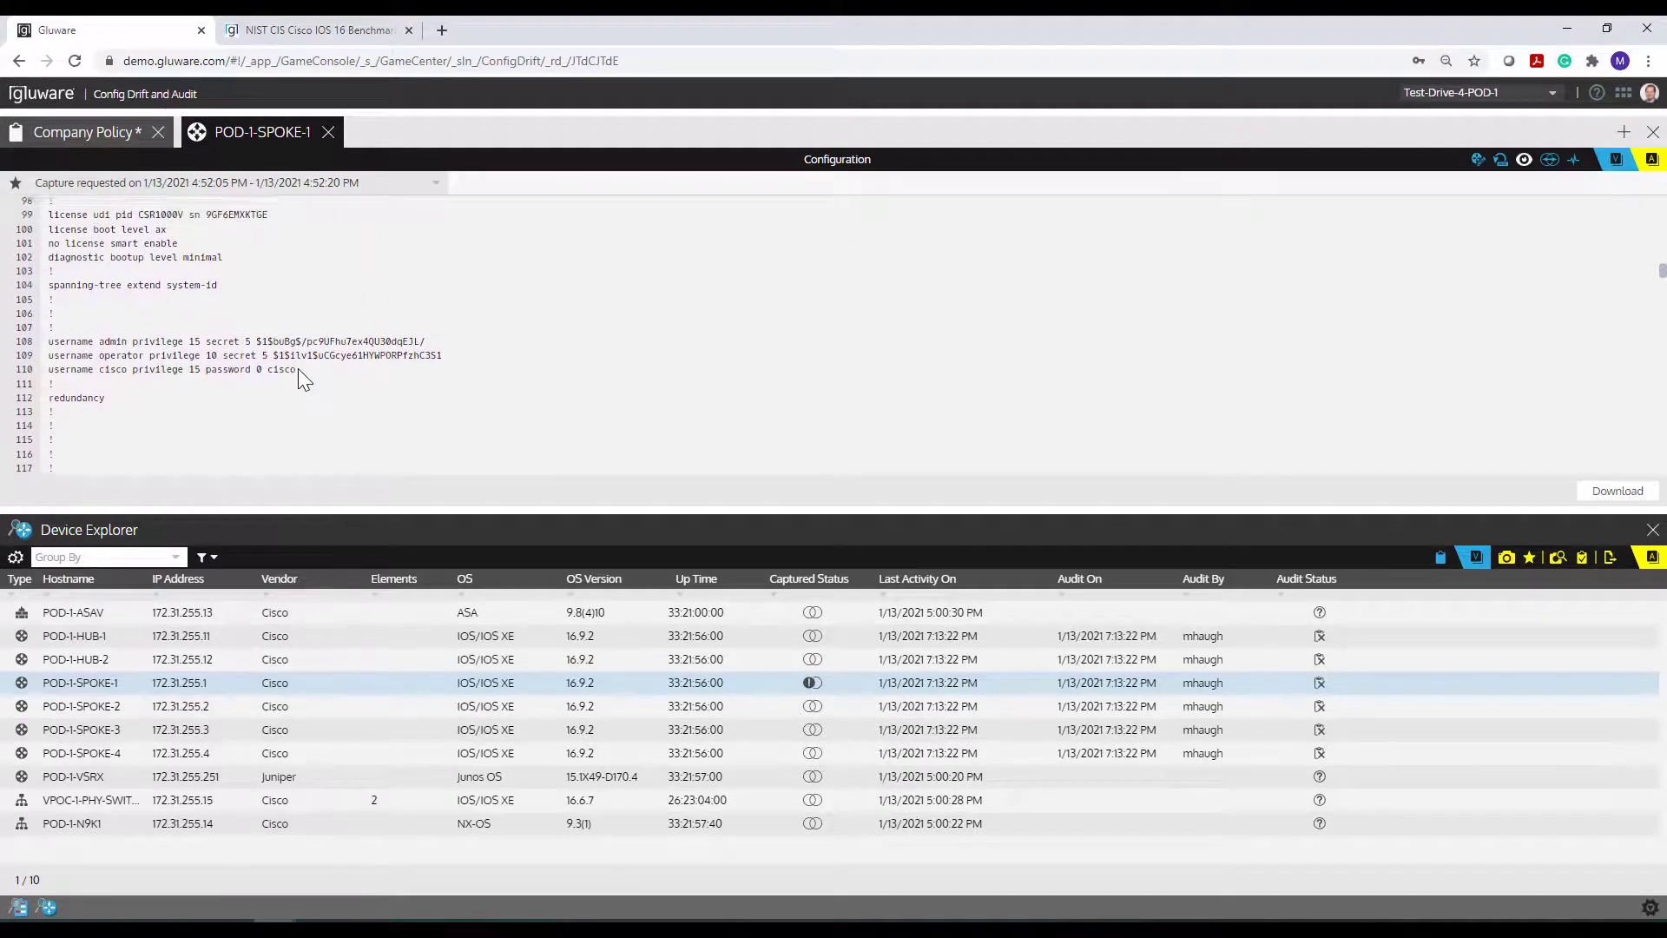
{"action": "scroll", "coordinate": [299, 368], "scroll_direction": "down", "scroll_amount": 7}
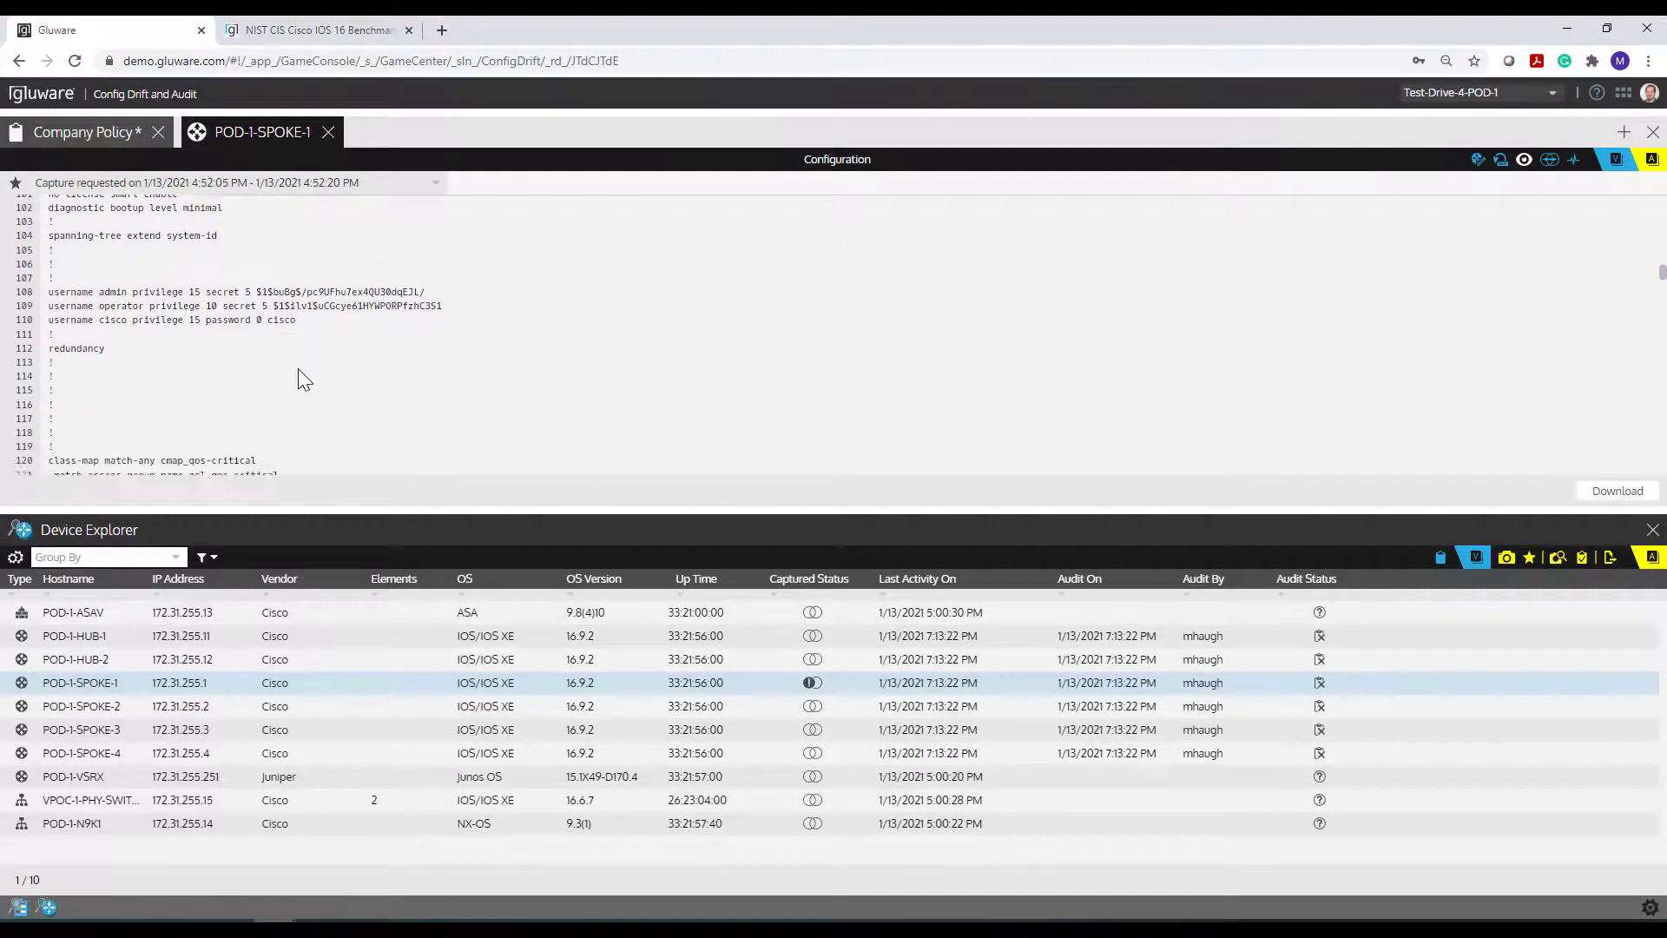
{"action": "scroll", "coordinate": [298, 369], "scroll_direction": "down", "scroll_amount": 10}
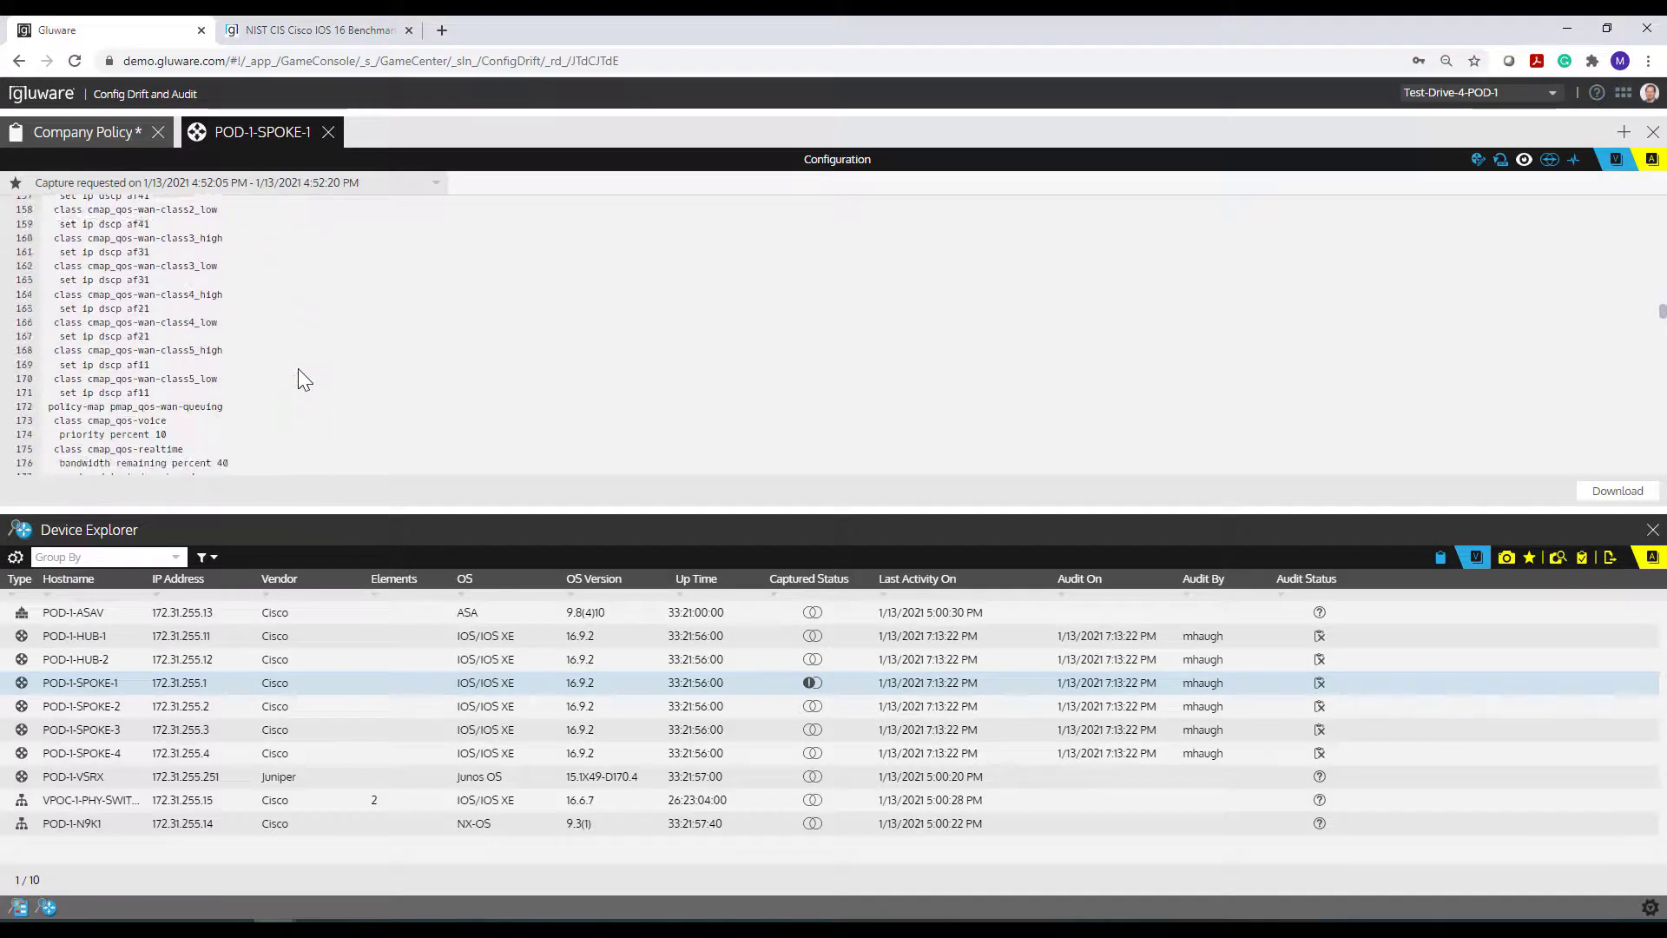
{"action": "scroll", "coordinate": [299, 368], "scroll_direction": "up", "scroll_amount": 20}
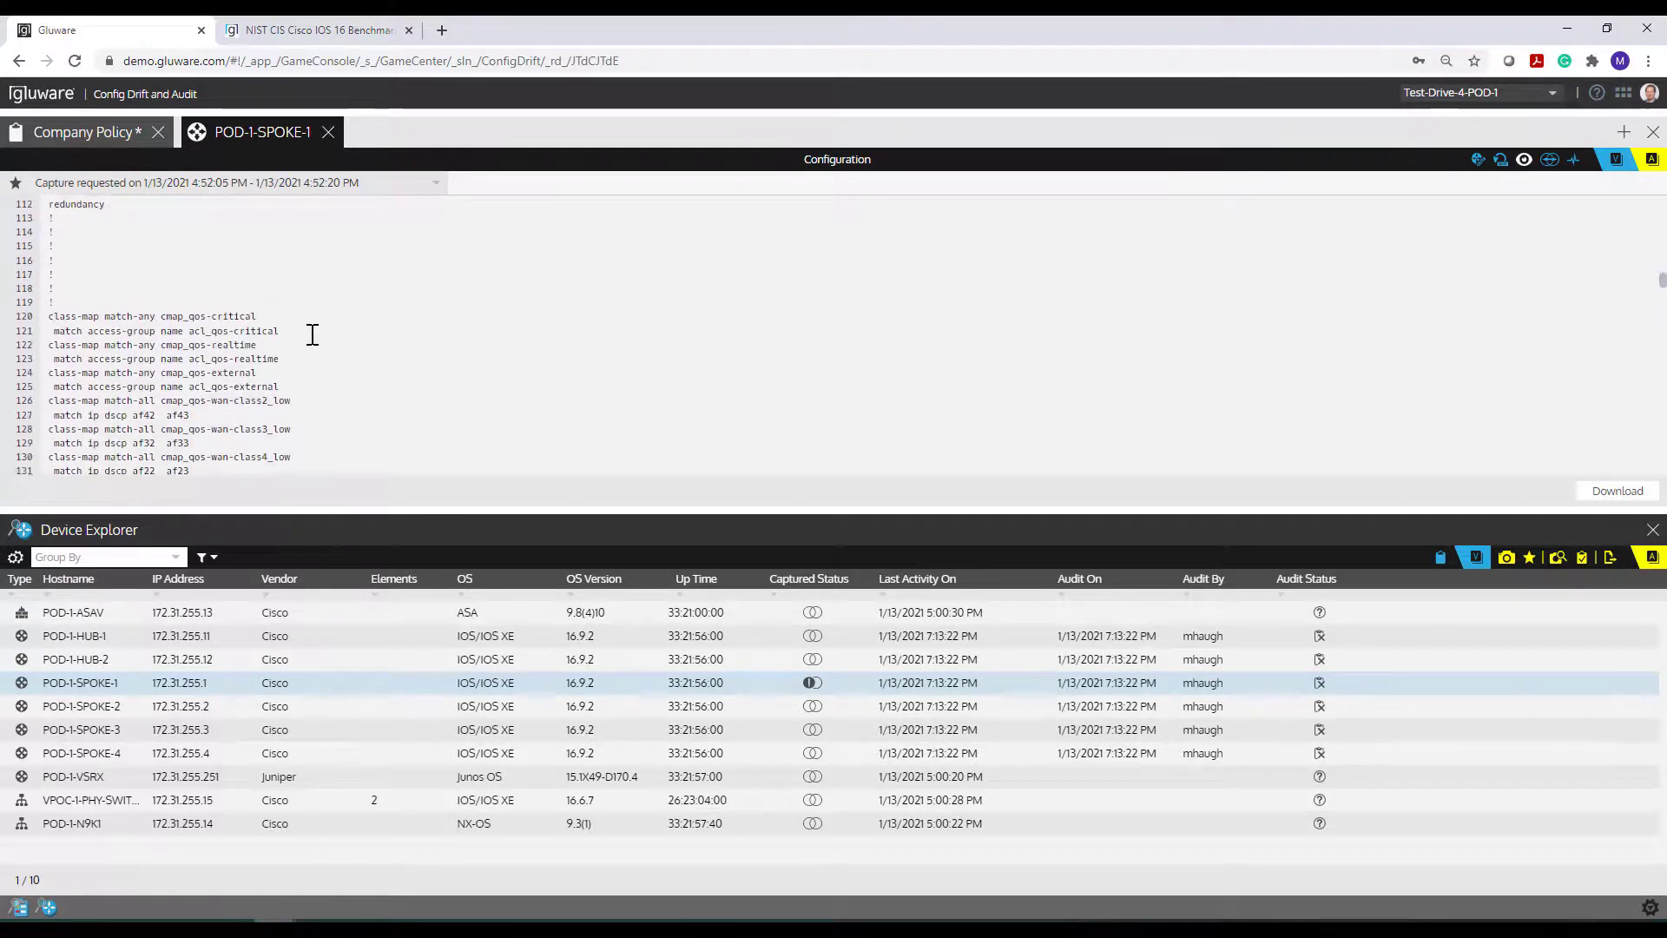
{"action": "scroll", "coordinate": [312, 335], "scroll_direction": "down", "scroll_amount": 11}
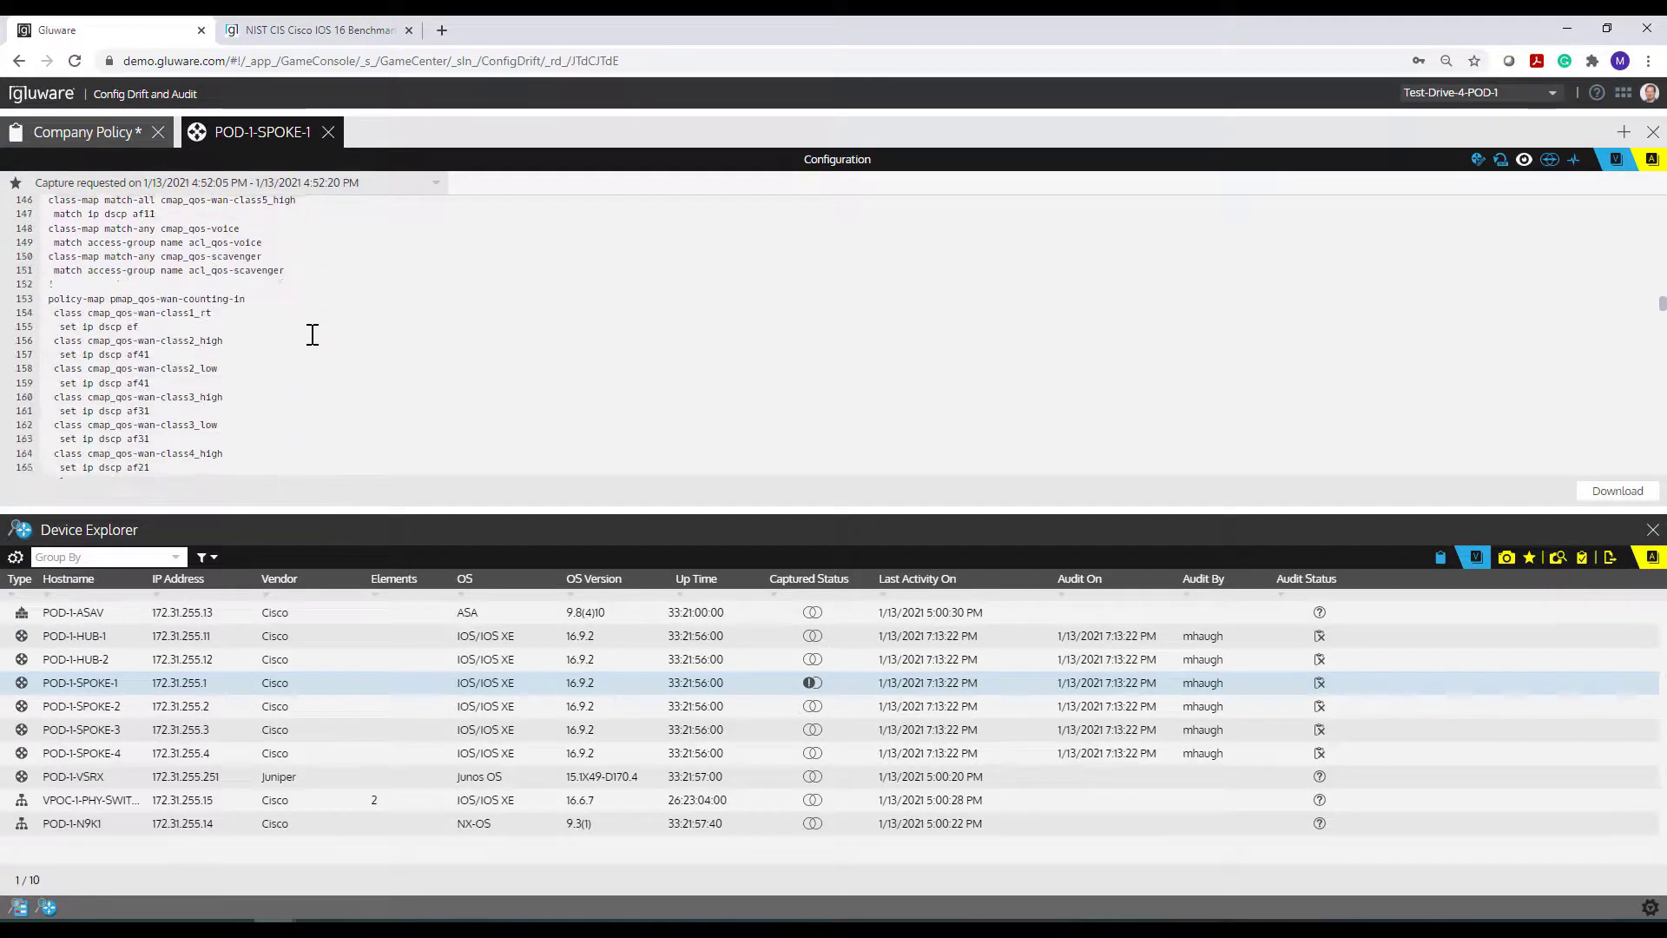
{"action": "scroll", "coordinate": [313, 334], "scroll_direction": "down", "scroll_amount": 8}
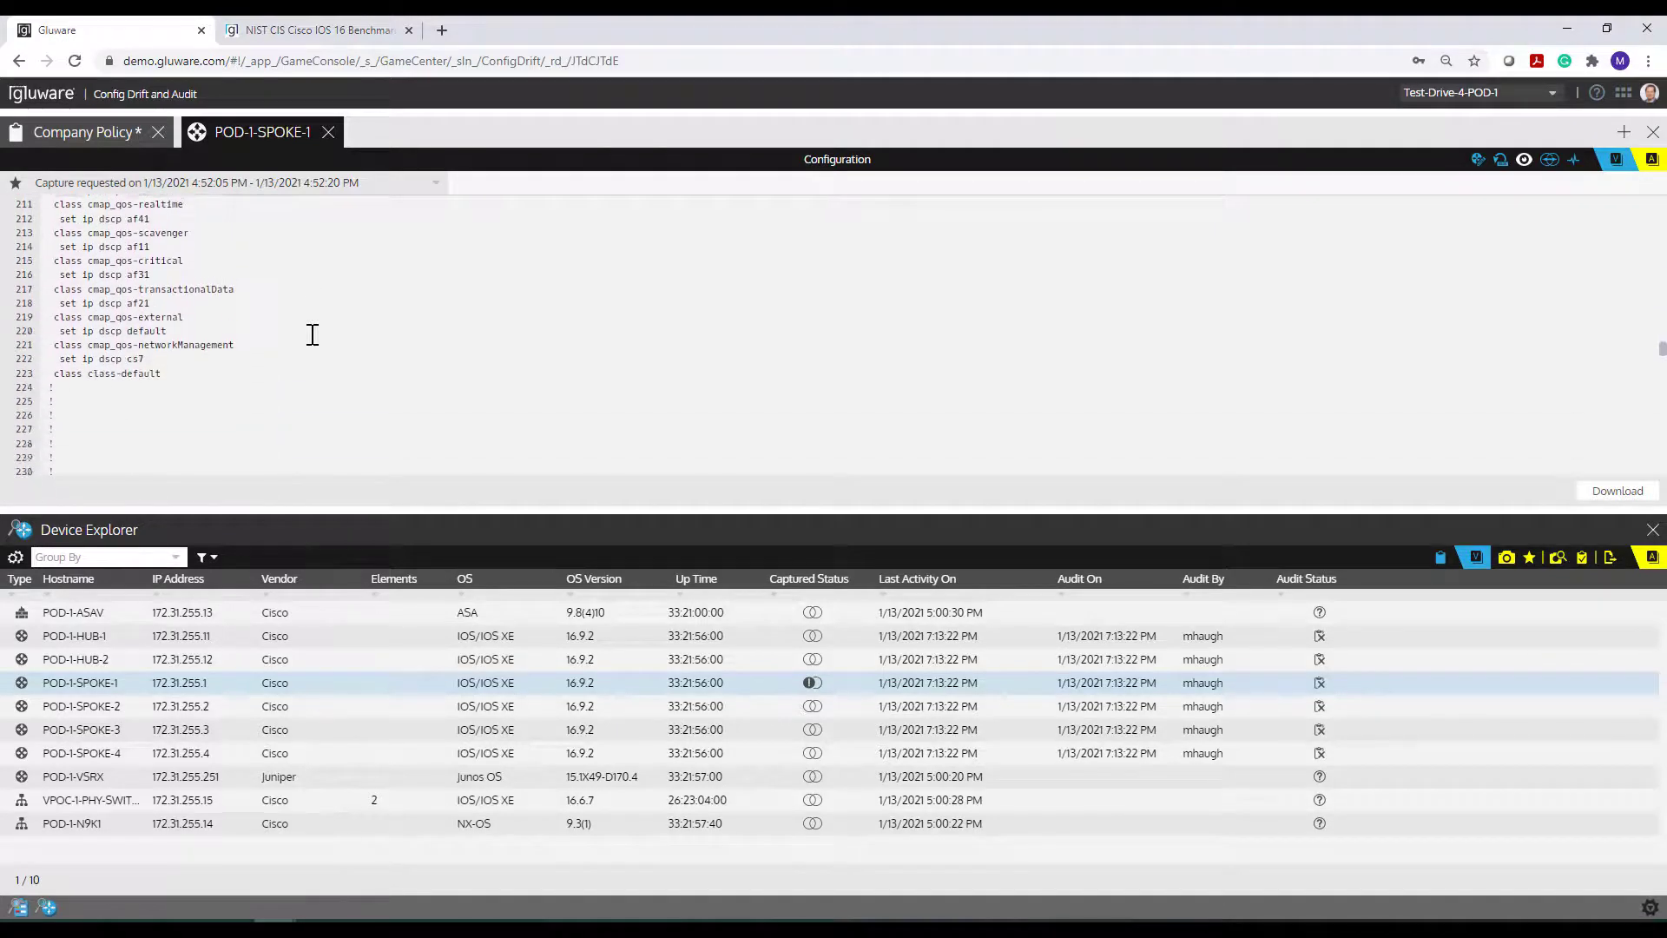
{"action": "scroll", "coordinate": [313, 334], "scroll_direction": "down", "scroll_amount": 3}
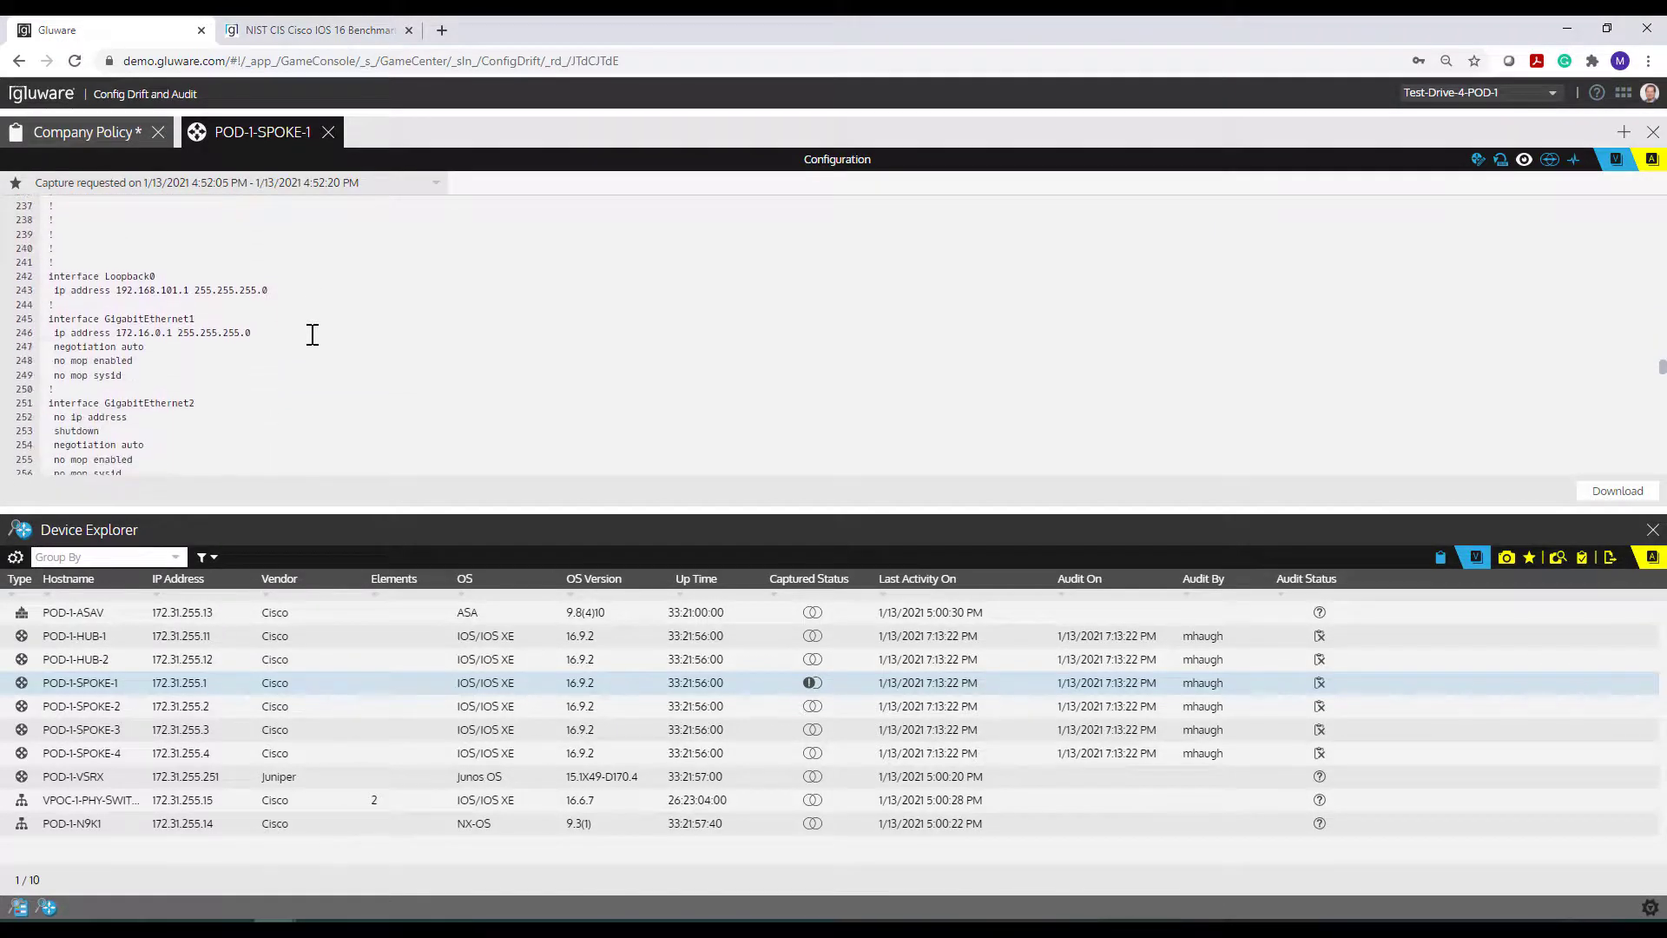
{"action": "scroll", "coordinate": [312, 338], "scroll_direction": "down", "scroll_amount": 3}
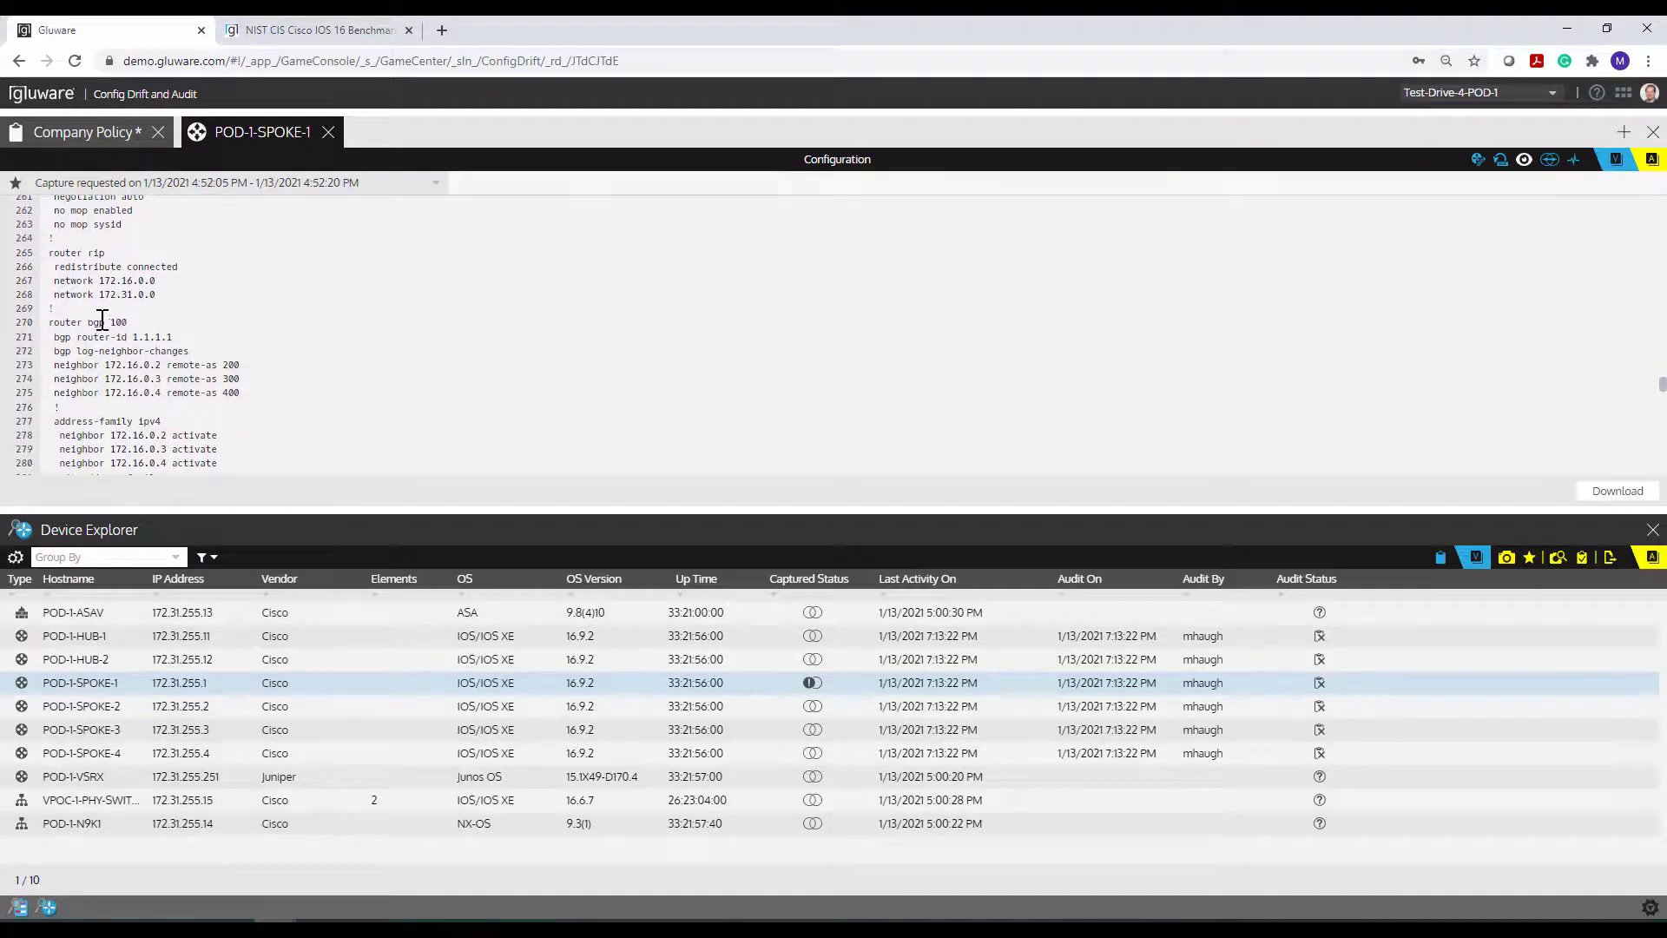
{"action": "left_click_drag", "start_coordinate": [103, 320], "coordinate": [40, 322]}
{"action": "scroll", "coordinate": [373, 378], "scroll_direction": "down", "scroll_amount": 5}
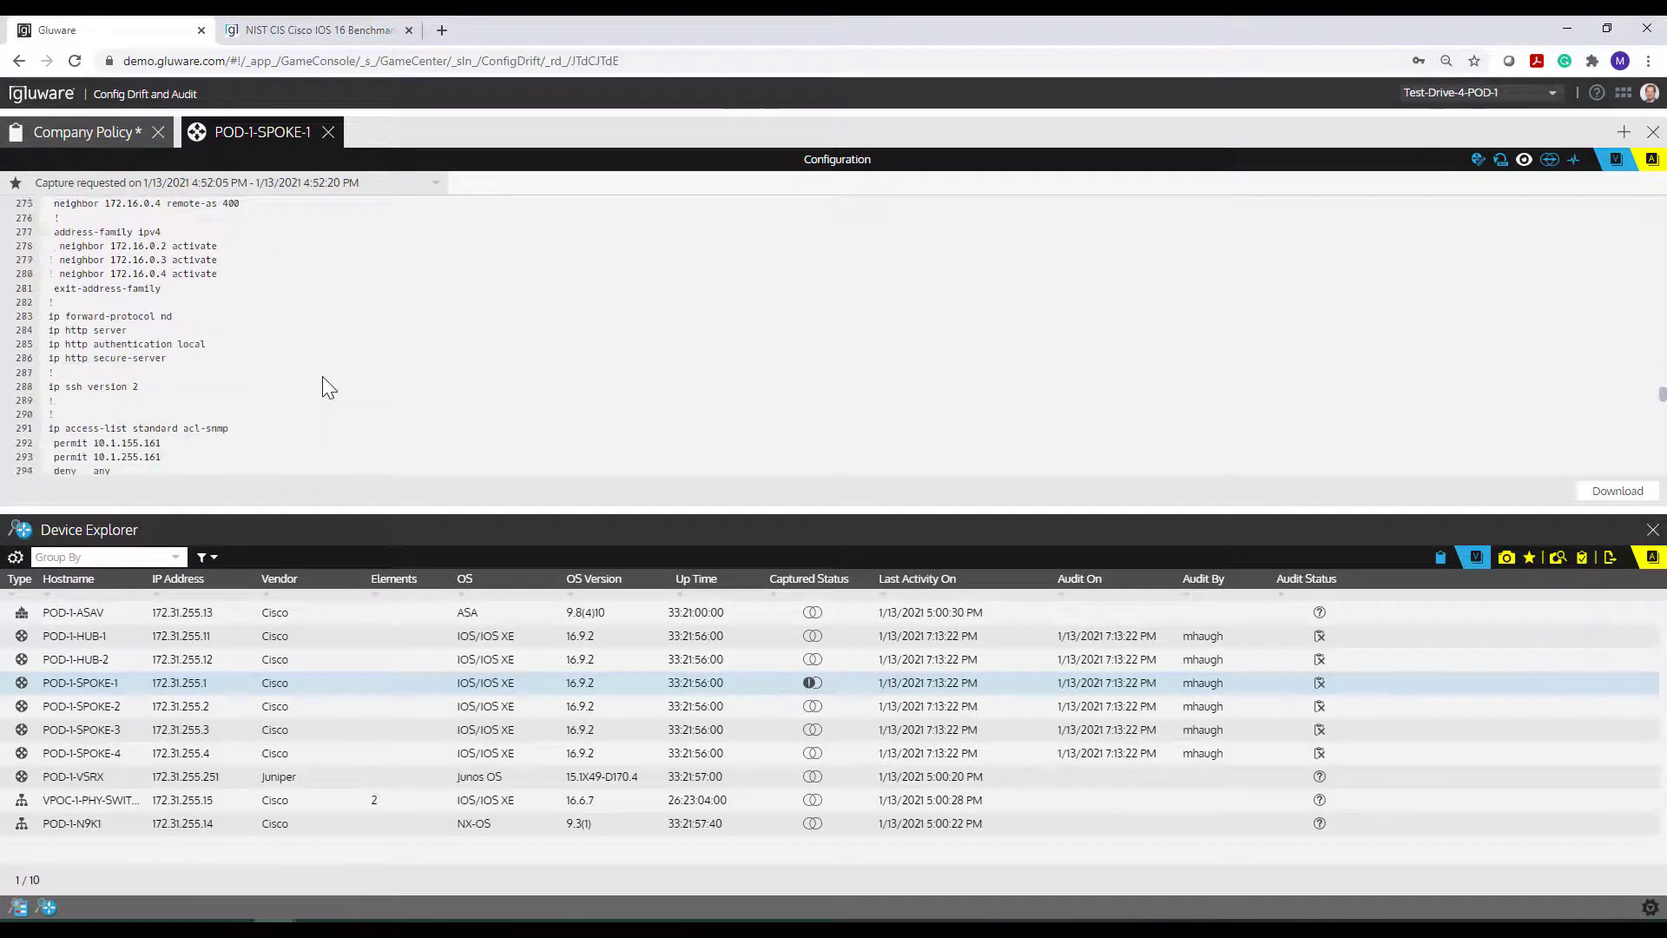
- Copy the three lines "ip http server", "ip http authentication local" and "ip http secure-server" from POD-1-SPOKE-1's captured configuration
{"action": "scroll", "coordinate": [304, 367], "scroll_direction": "up", "scroll_amount": 2}
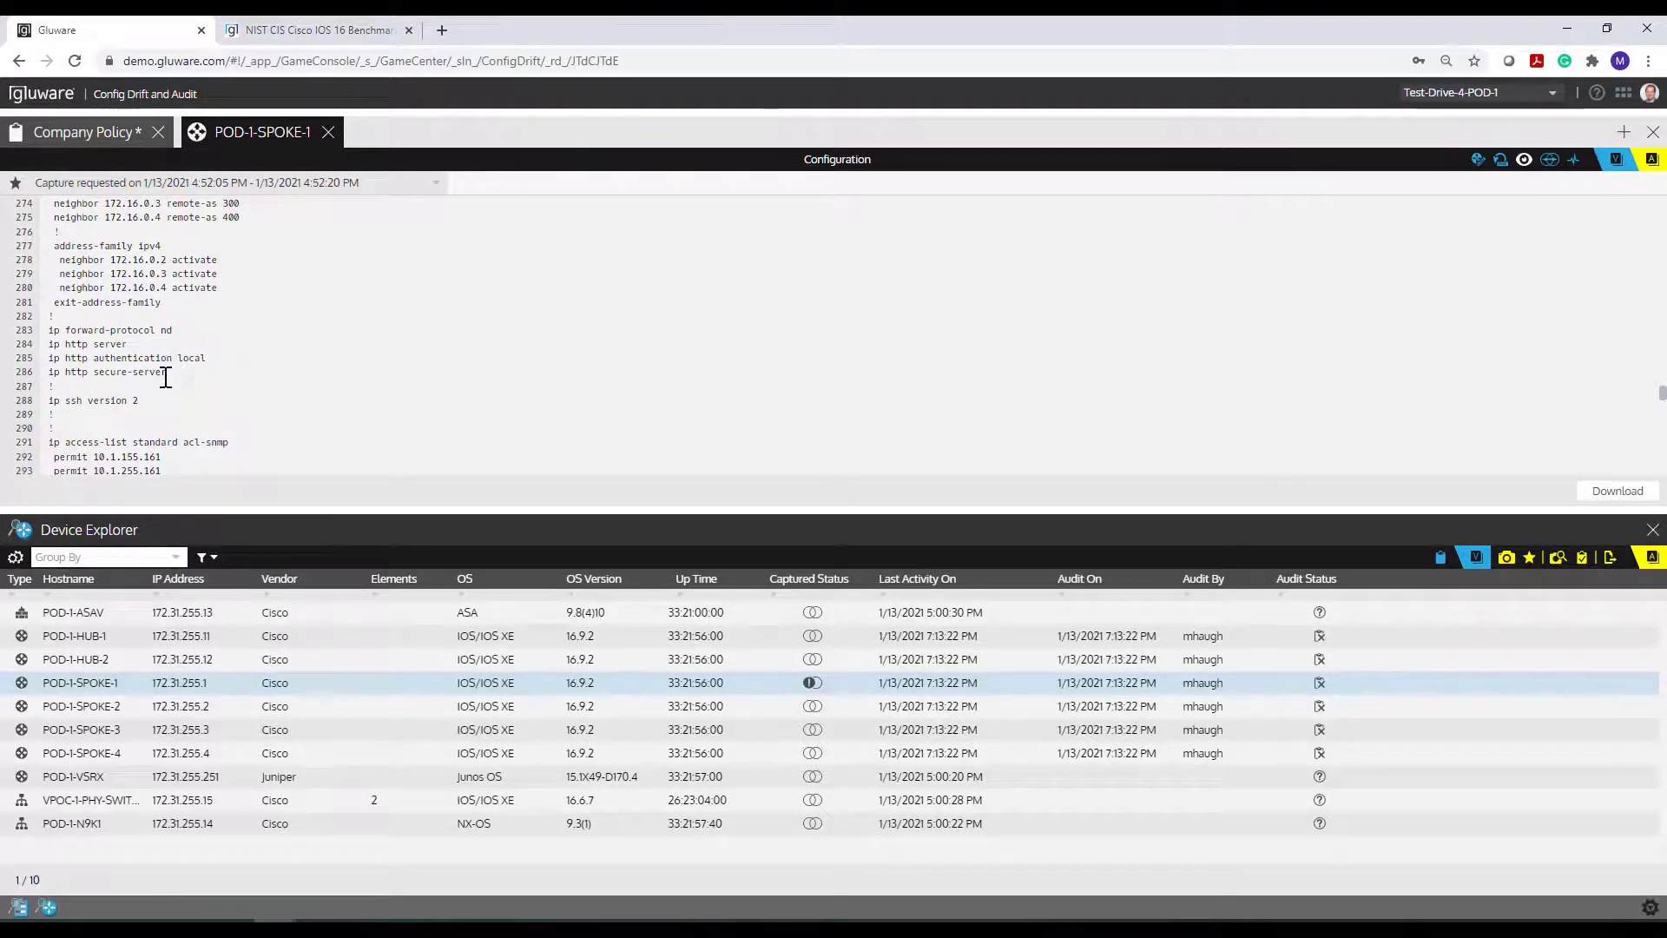
{"action": "left_click_drag", "start_coordinate": [166, 374], "coordinate": [49, 372]}
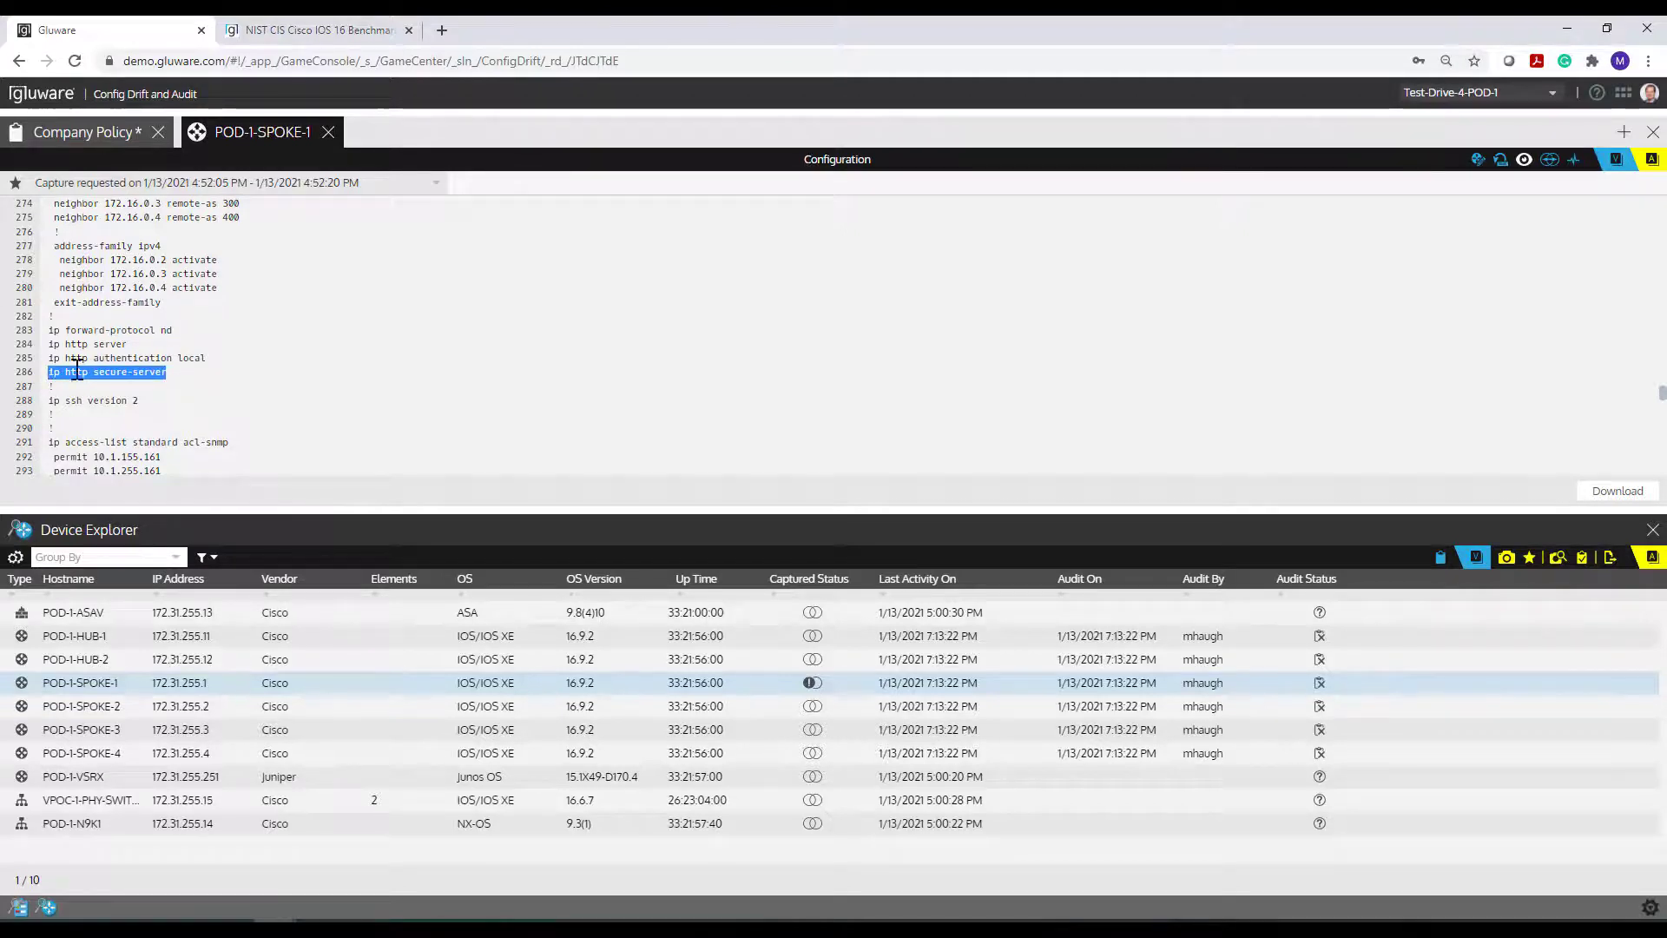
{"action": "left_click", "coordinate": [83, 354]}
{"action": "left_click_drag", "start_coordinate": [52, 344], "coordinate": [168, 374]}
{"action": "key", "text": "ctrl+c"}
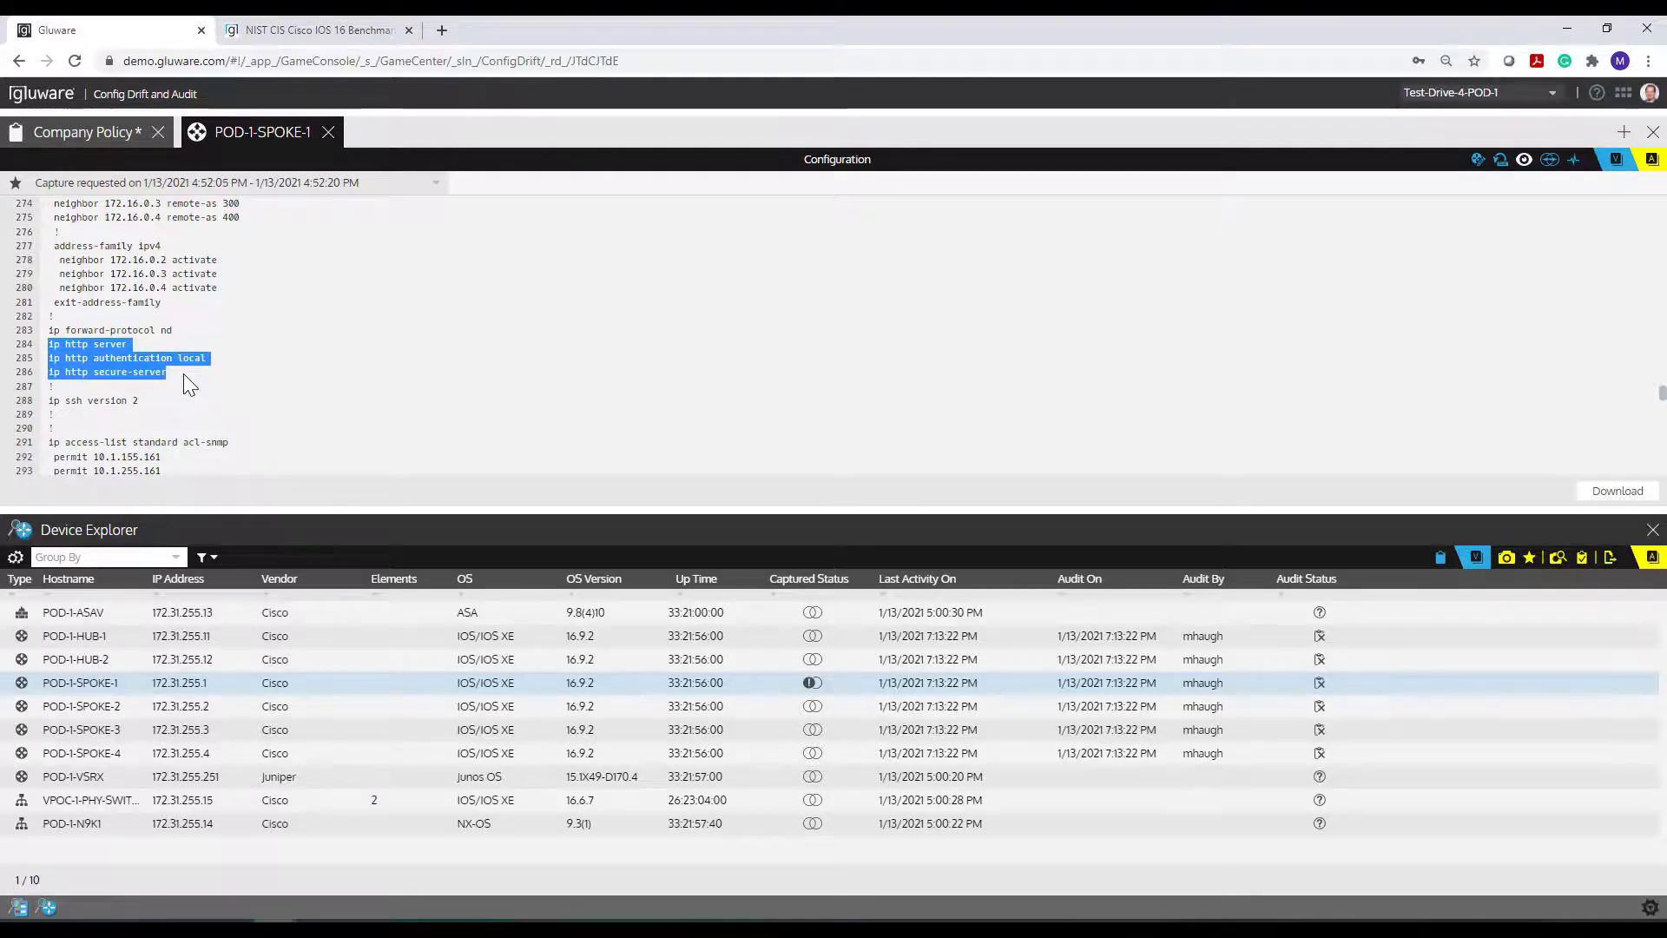
- Add a third rule to Company Policy with the three copied ip http lines as Required text, and require all of them
{"action": "left_click", "coordinate": [121, 139]}
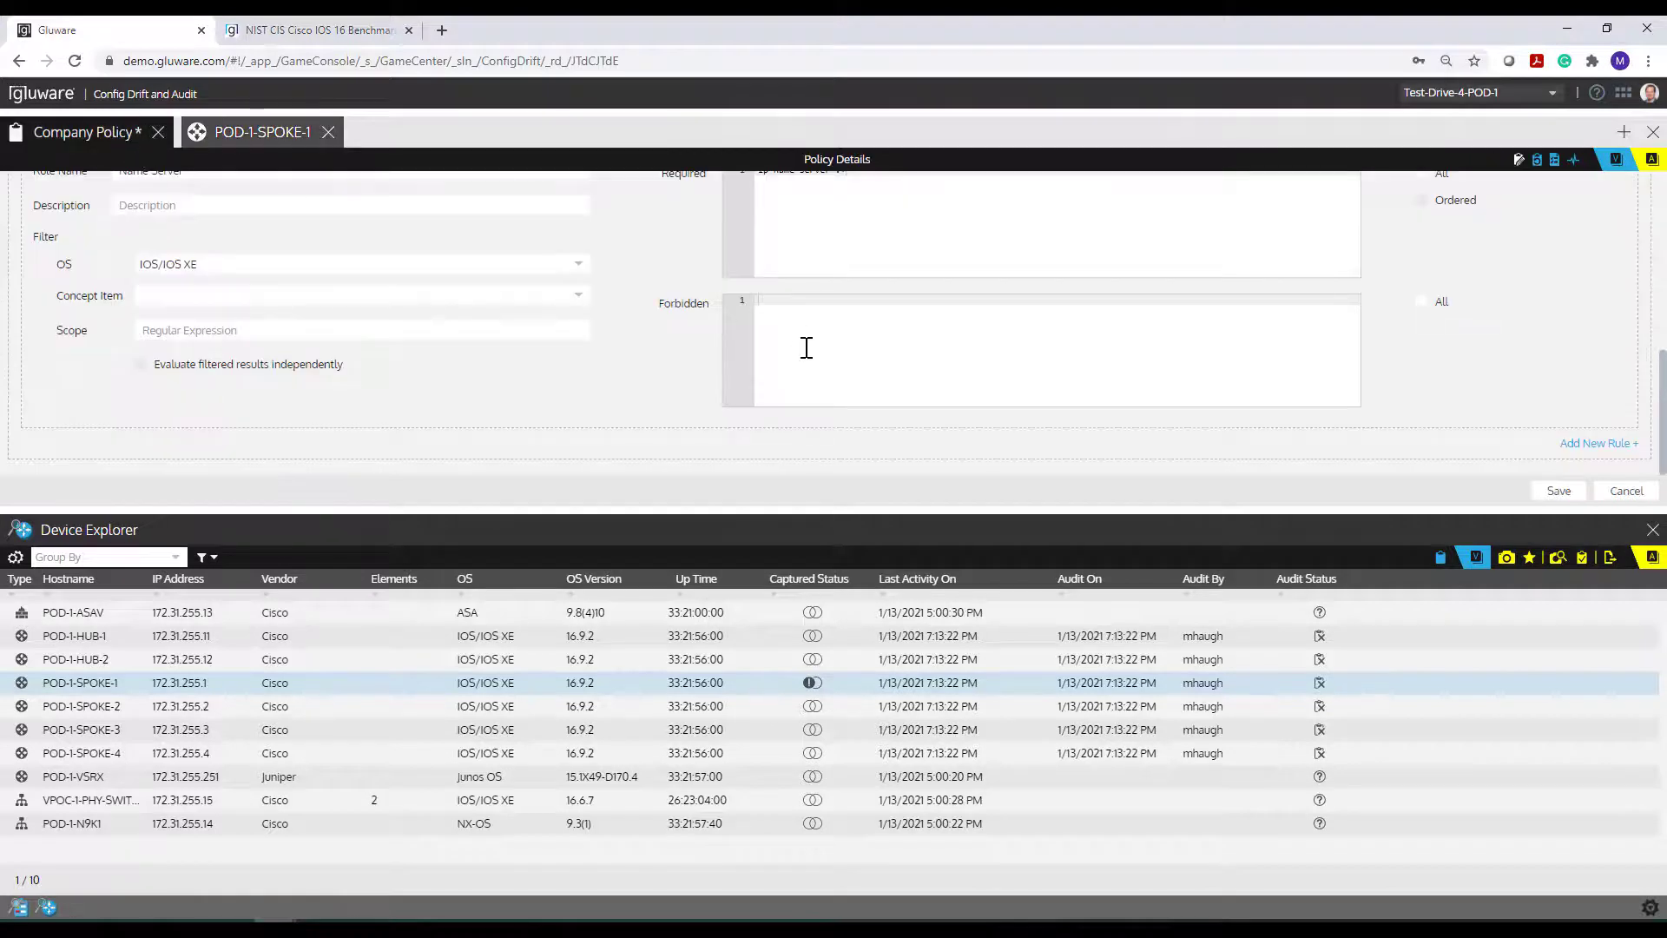
{"action": "left_click", "coordinate": [1616, 444]}
{"action": "scroll", "coordinate": [930, 398], "scroll_direction": "down", "scroll_amount": 3}
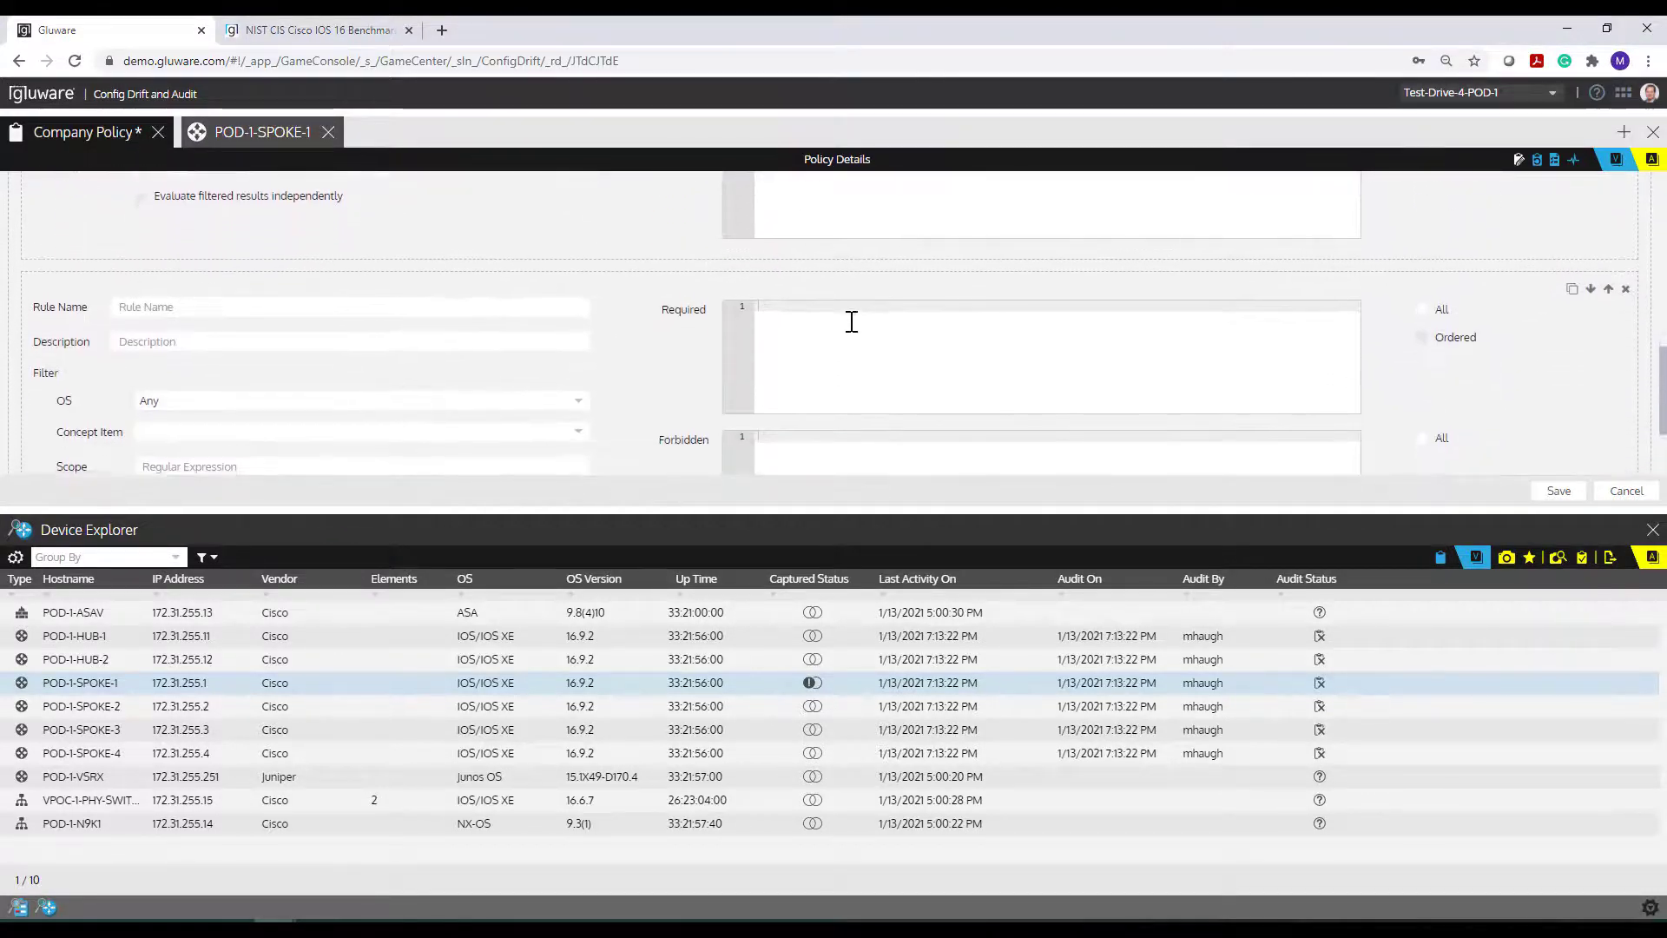
{"action": "left_click", "coordinate": [848, 313]}
{"action": "key", "text": "ctrl+v"}
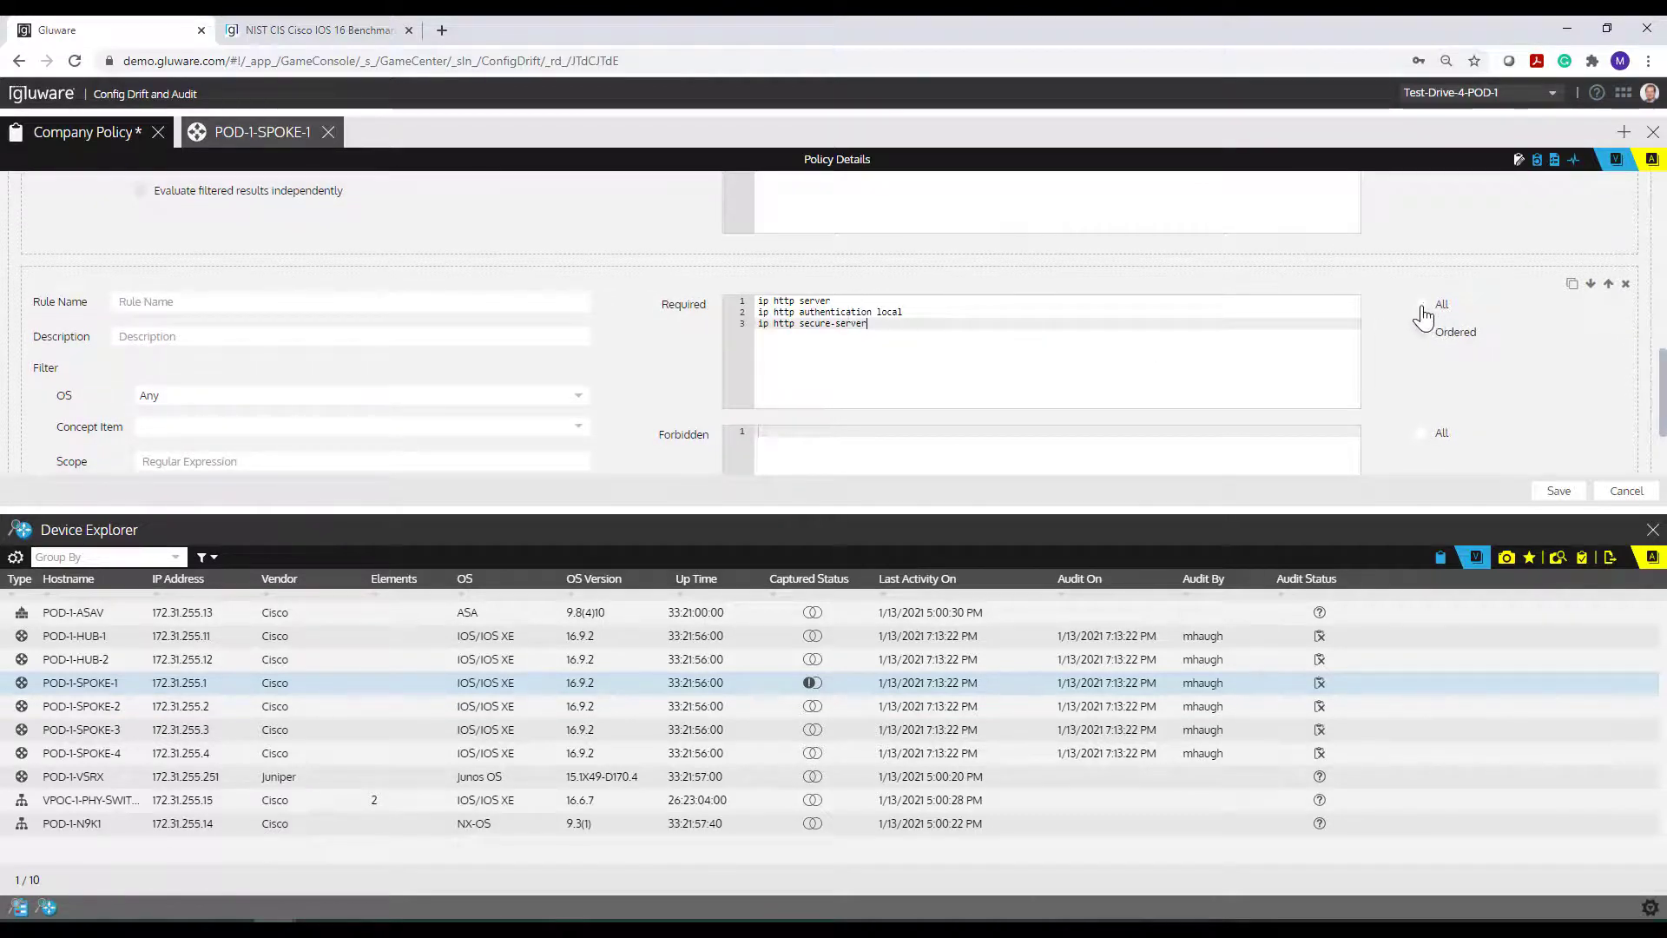
{"action": "left_click", "coordinate": [1421, 305]}
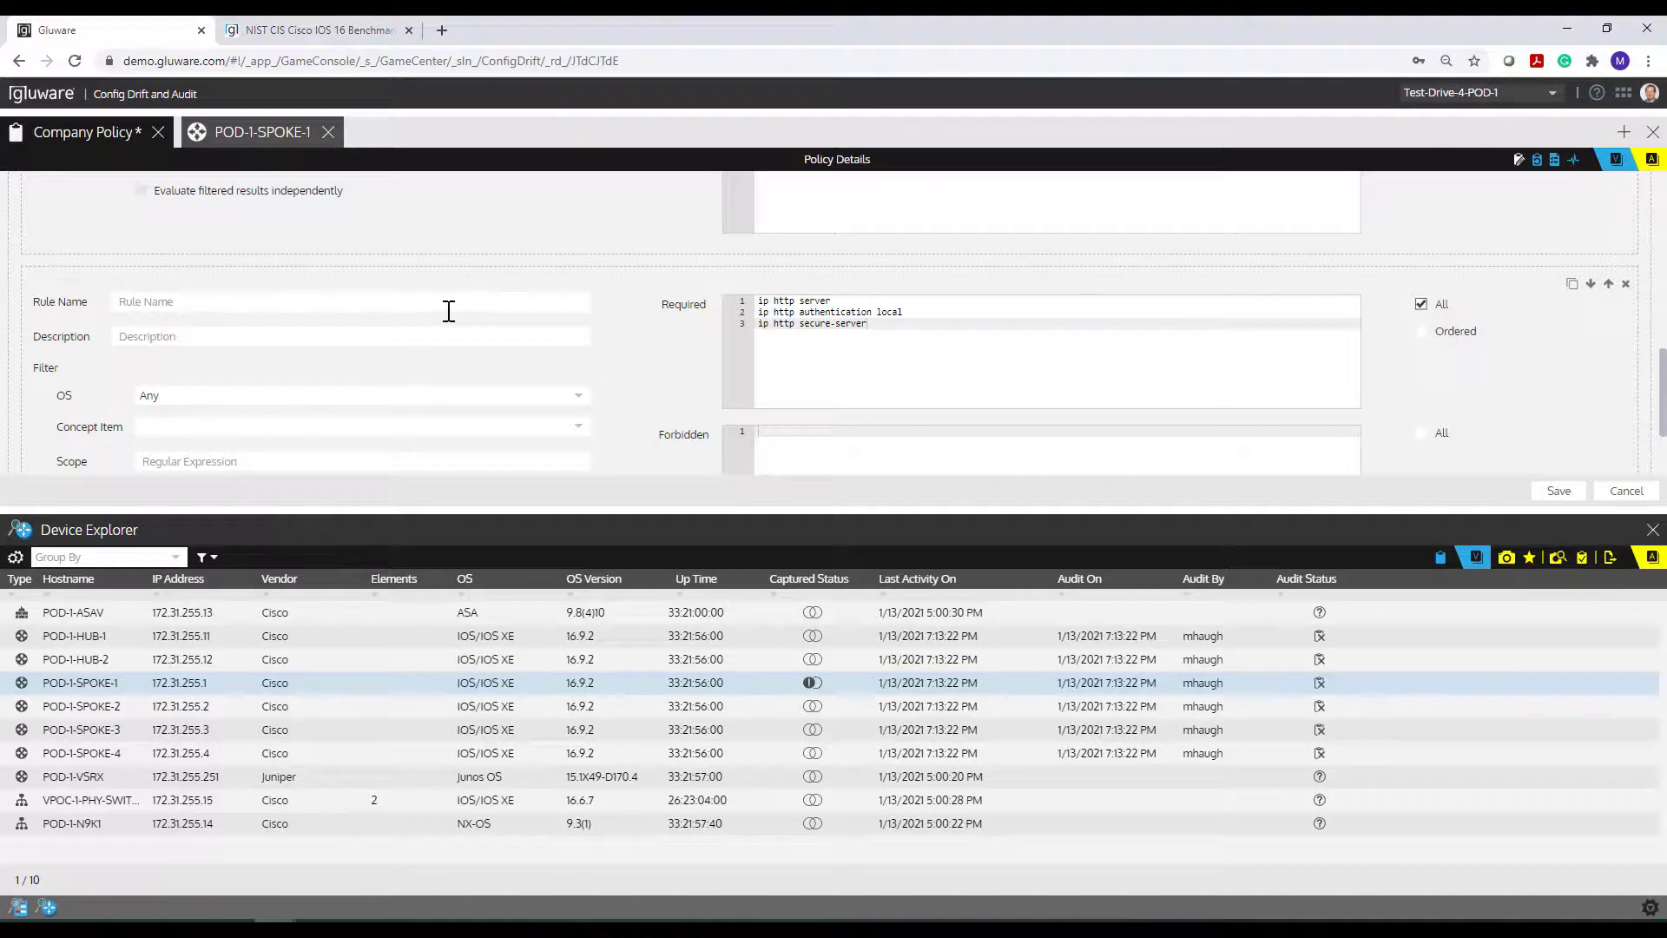
- Name the third rule "http server policy" and set its OS filter to IOS/IOS XE
{"action": "left_click", "coordinate": [414, 308]}
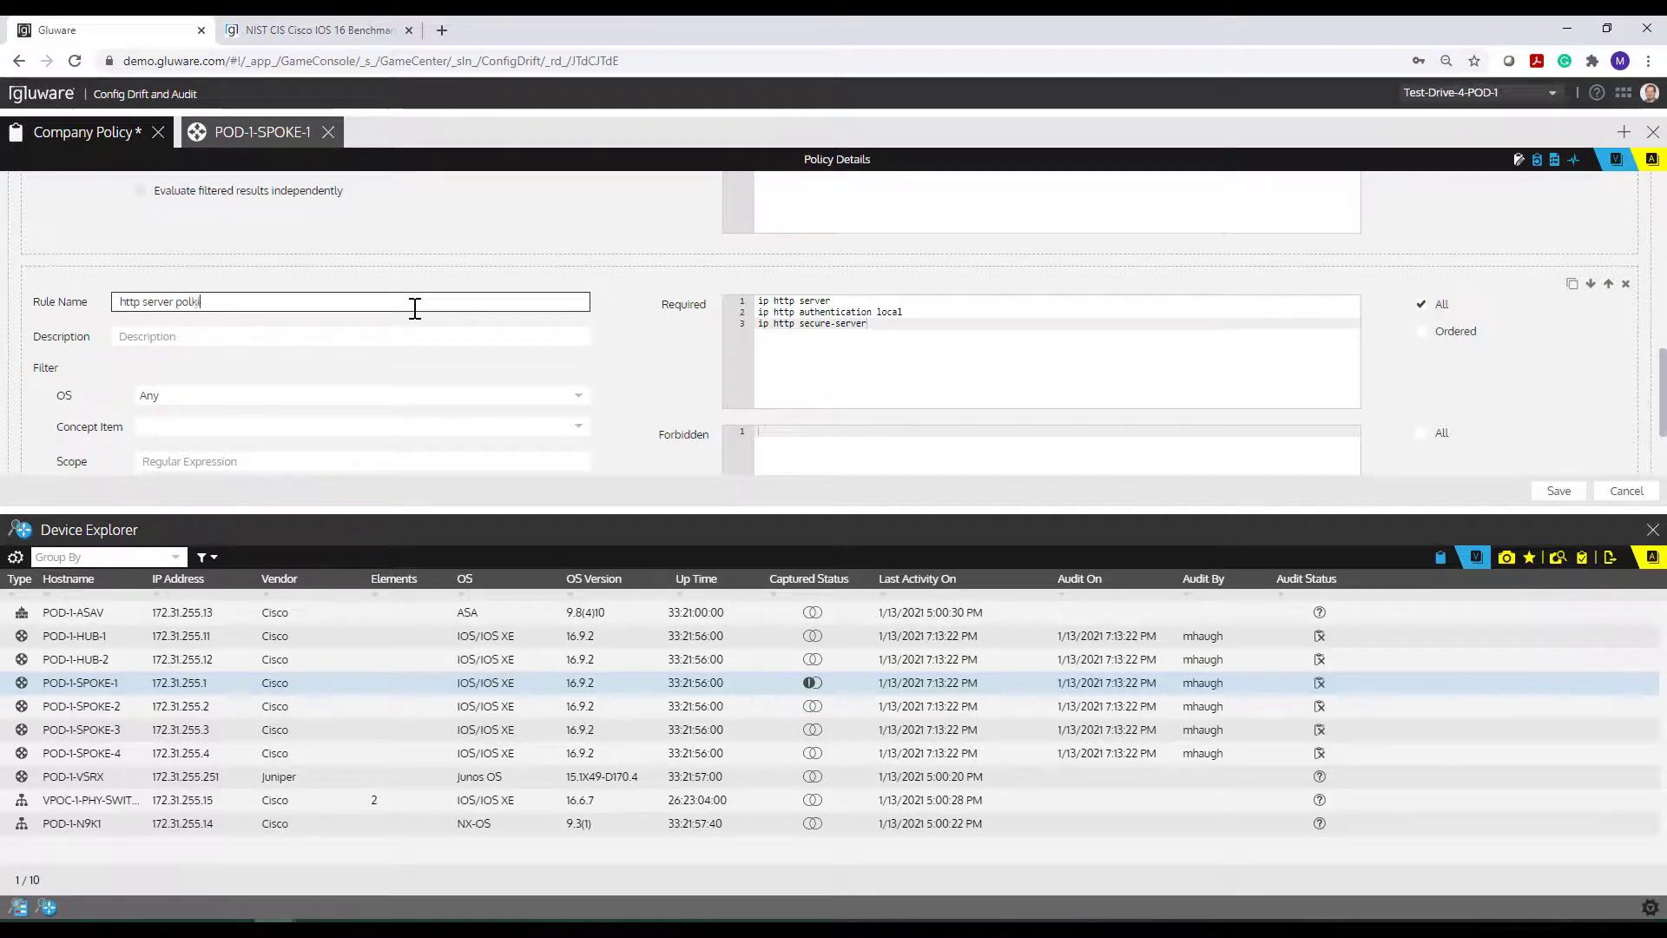
{"action": "key", "text": "BackSpace"}
{"action": "key", "text": "BackSpace"}
{"action": "key", "text": "BackSpace"}
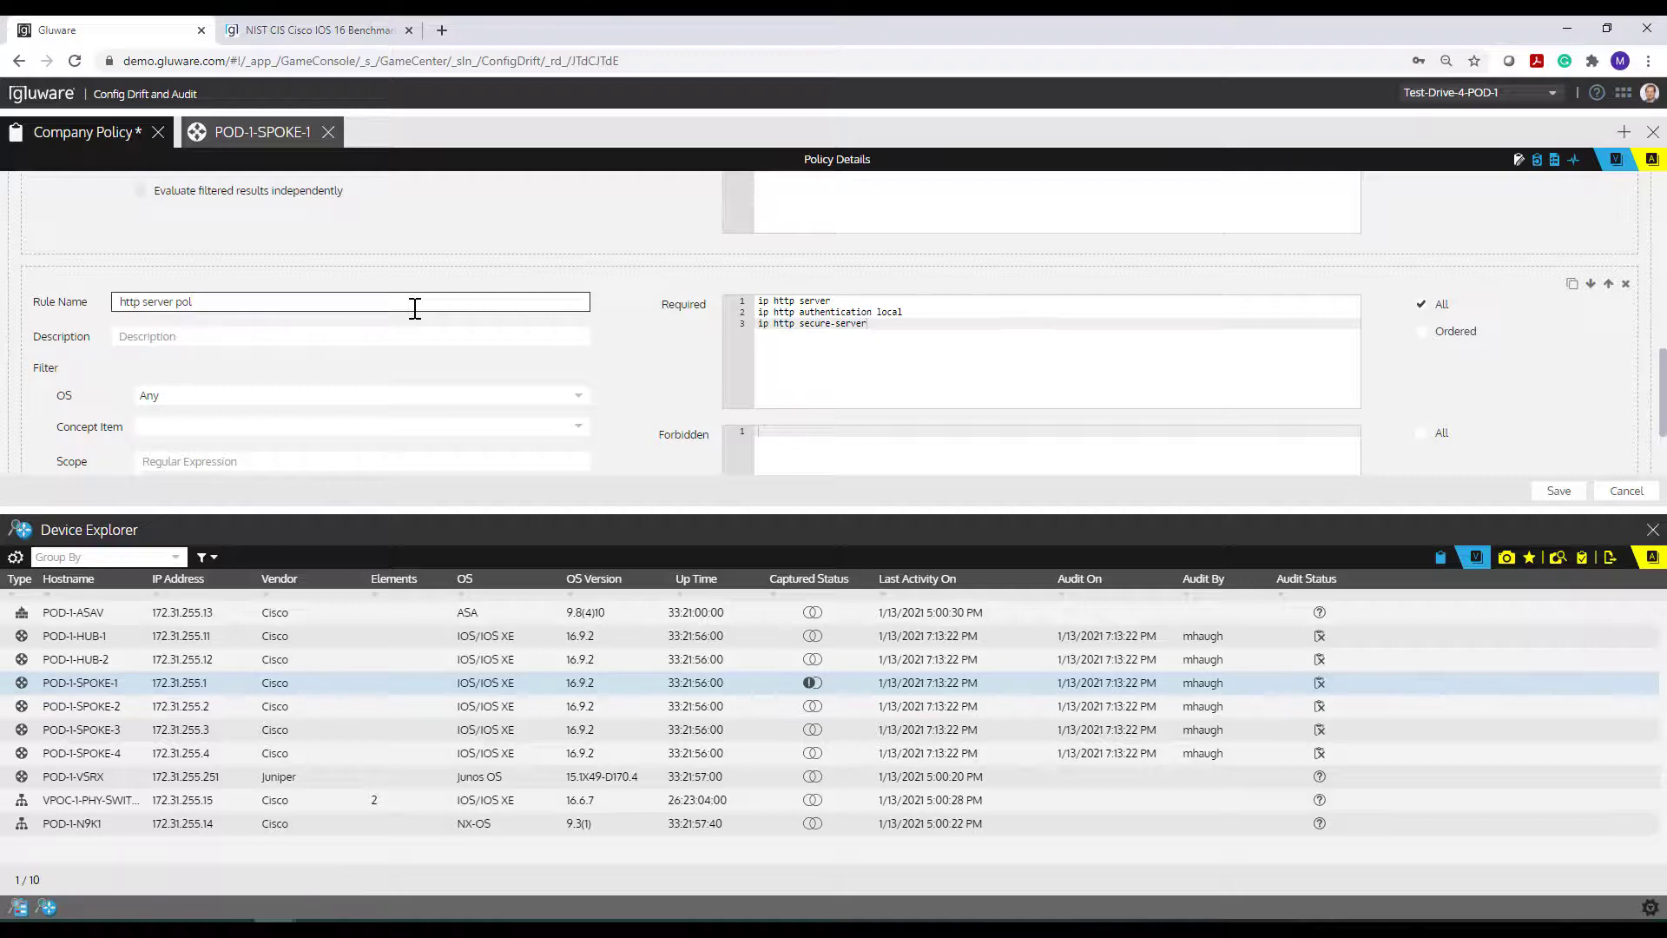
{"action": "left_click", "coordinate": [312, 395]}
{"action": "scroll", "coordinate": [643, 378], "scroll_direction": "down", "scroll_amount": 2}
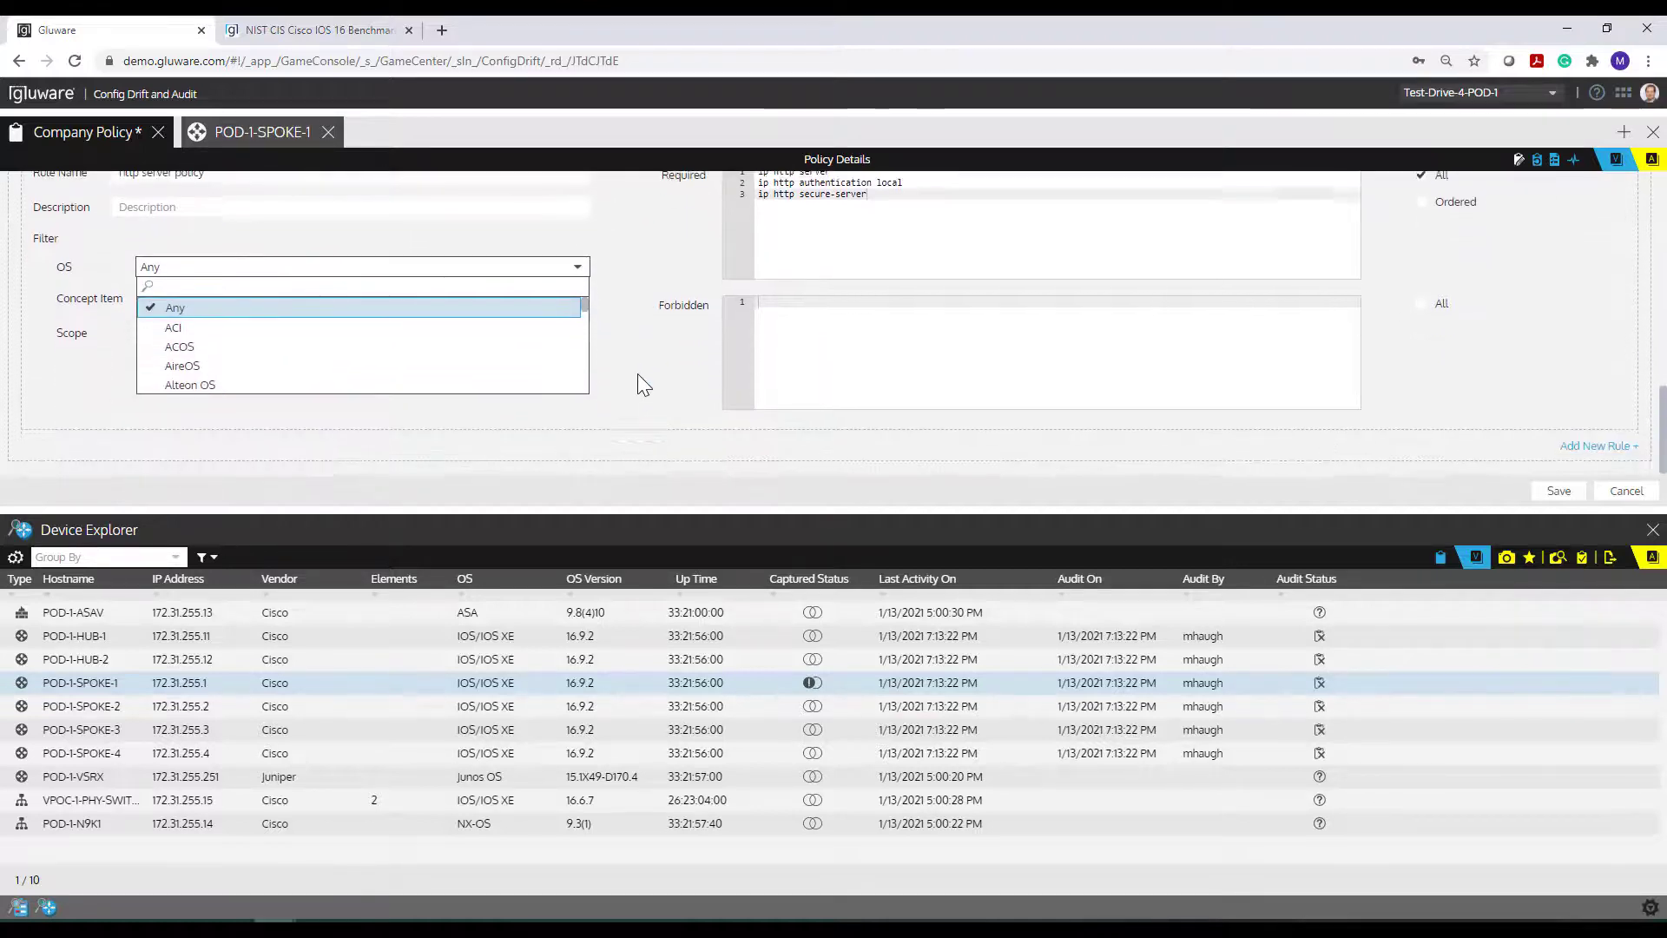
{"action": "scroll", "coordinate": [555, 330], "scroll_direction": "down", "scroll_amount": 2}
{"action": "mouse_move", "coordinate": [582, 316]}
{"action": "left_mouse_down"}
{"action": "mouse_move", "coordinate": [575, 388]}
{"action": "mouse_move", "coordinate": [582, 341]}
{"action": "left_mouse_up"}
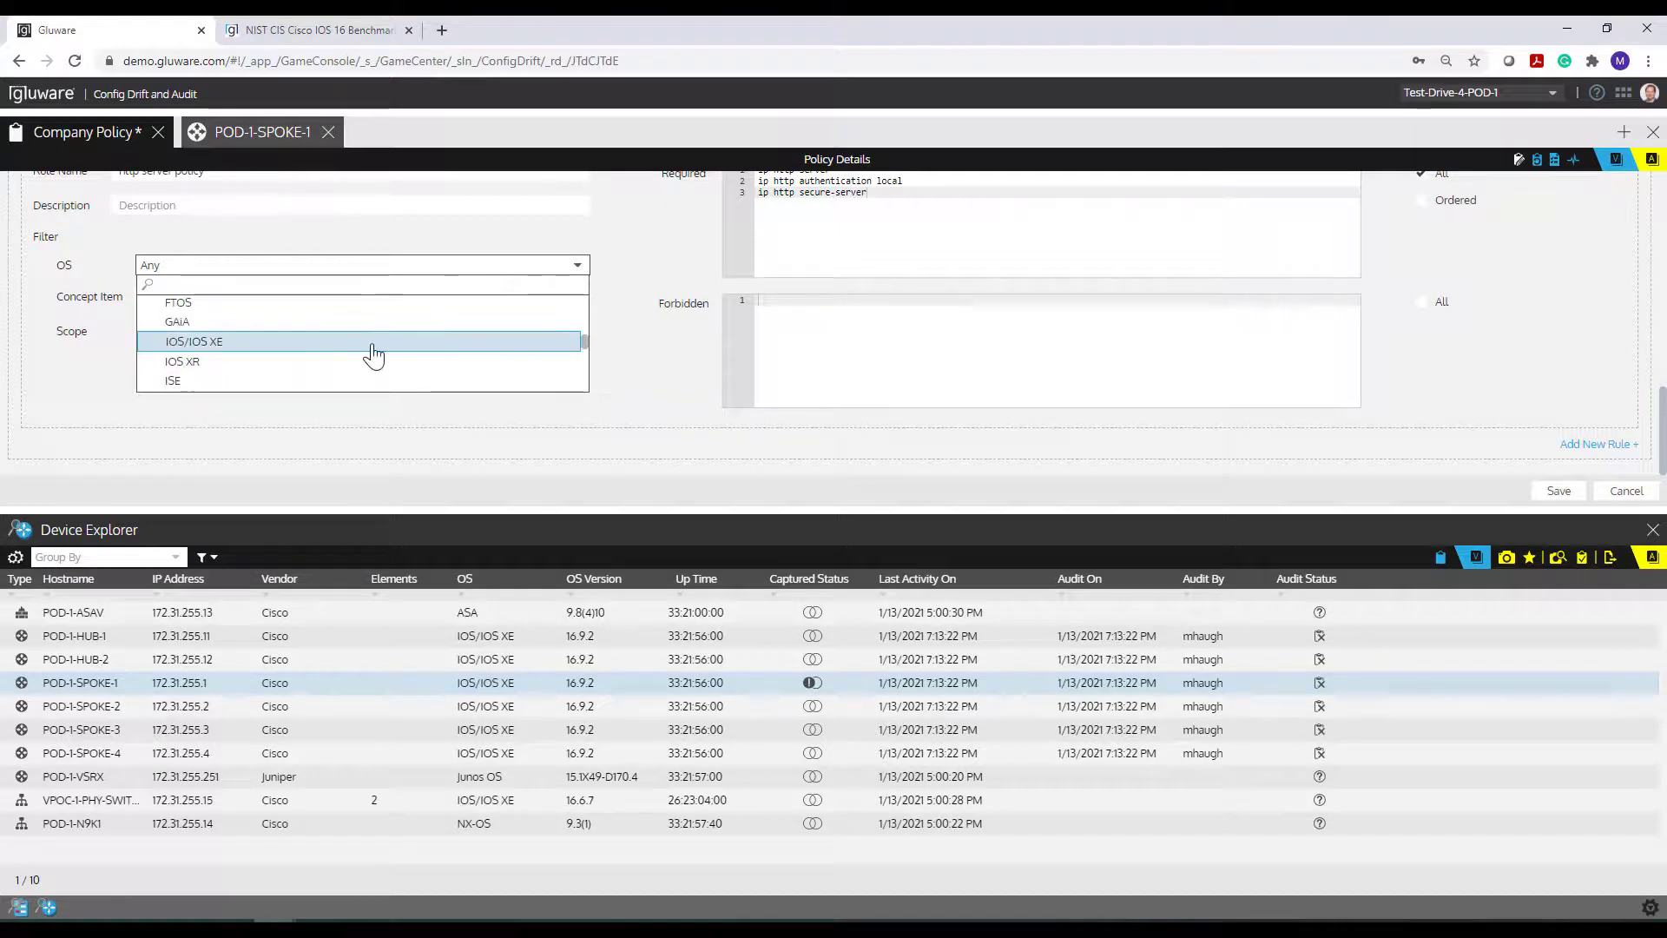
{"action": "left_click", "coordinate": [235, 343]}
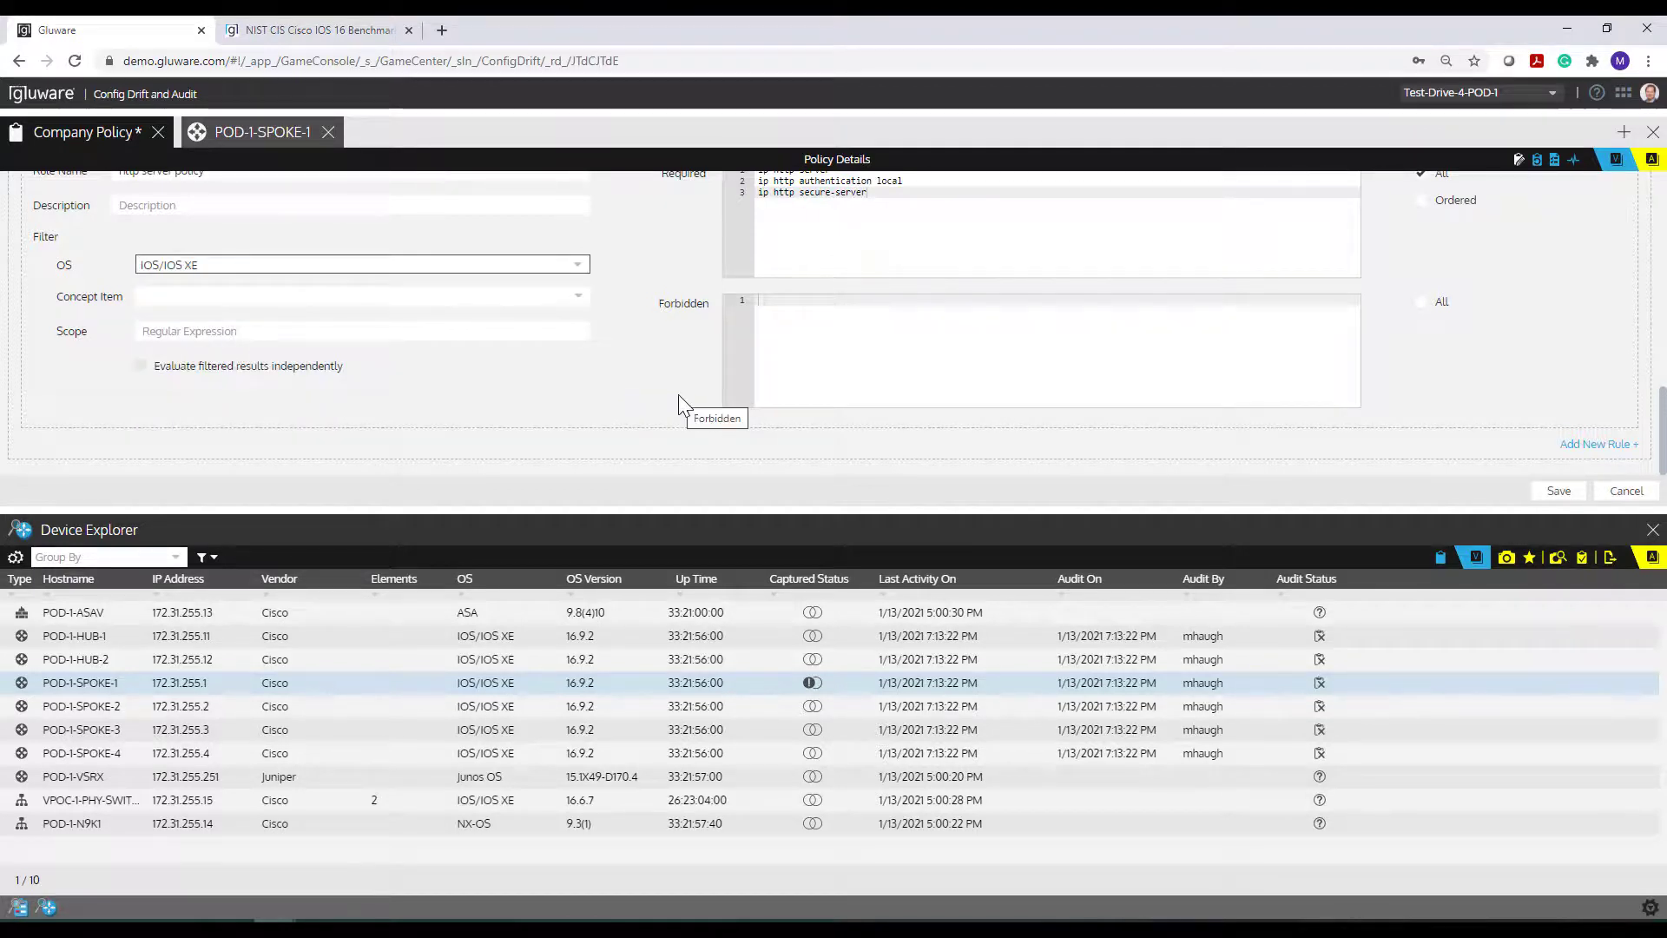
- Leave the third rule's Forbidden text empty and save Company Policy
{"action": "left_click", "coordinate": [775, 323]}
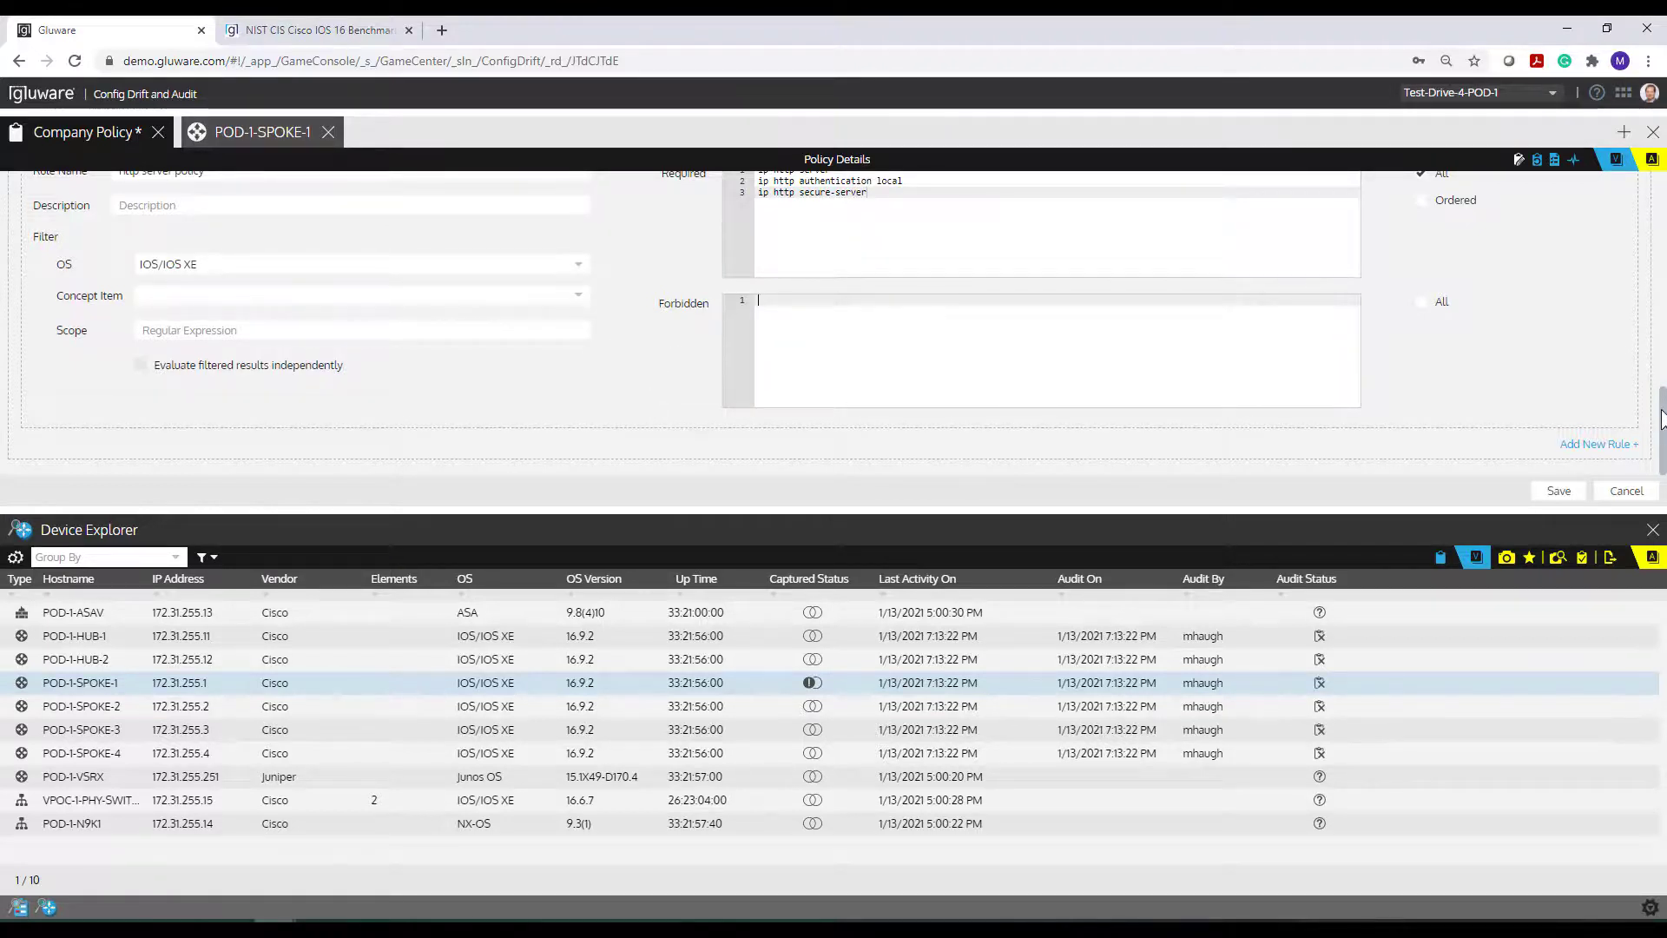
{"action": "mouse_move", "coordinate": [1663, 420]}
{"action": "left_mouse_down"}
{"action": "mouse_move", "coordinate": [1662, 158]}
{"action": "mouse_move", "coordinate": [1663, 408]}
{"action": "left_mouse_up"}
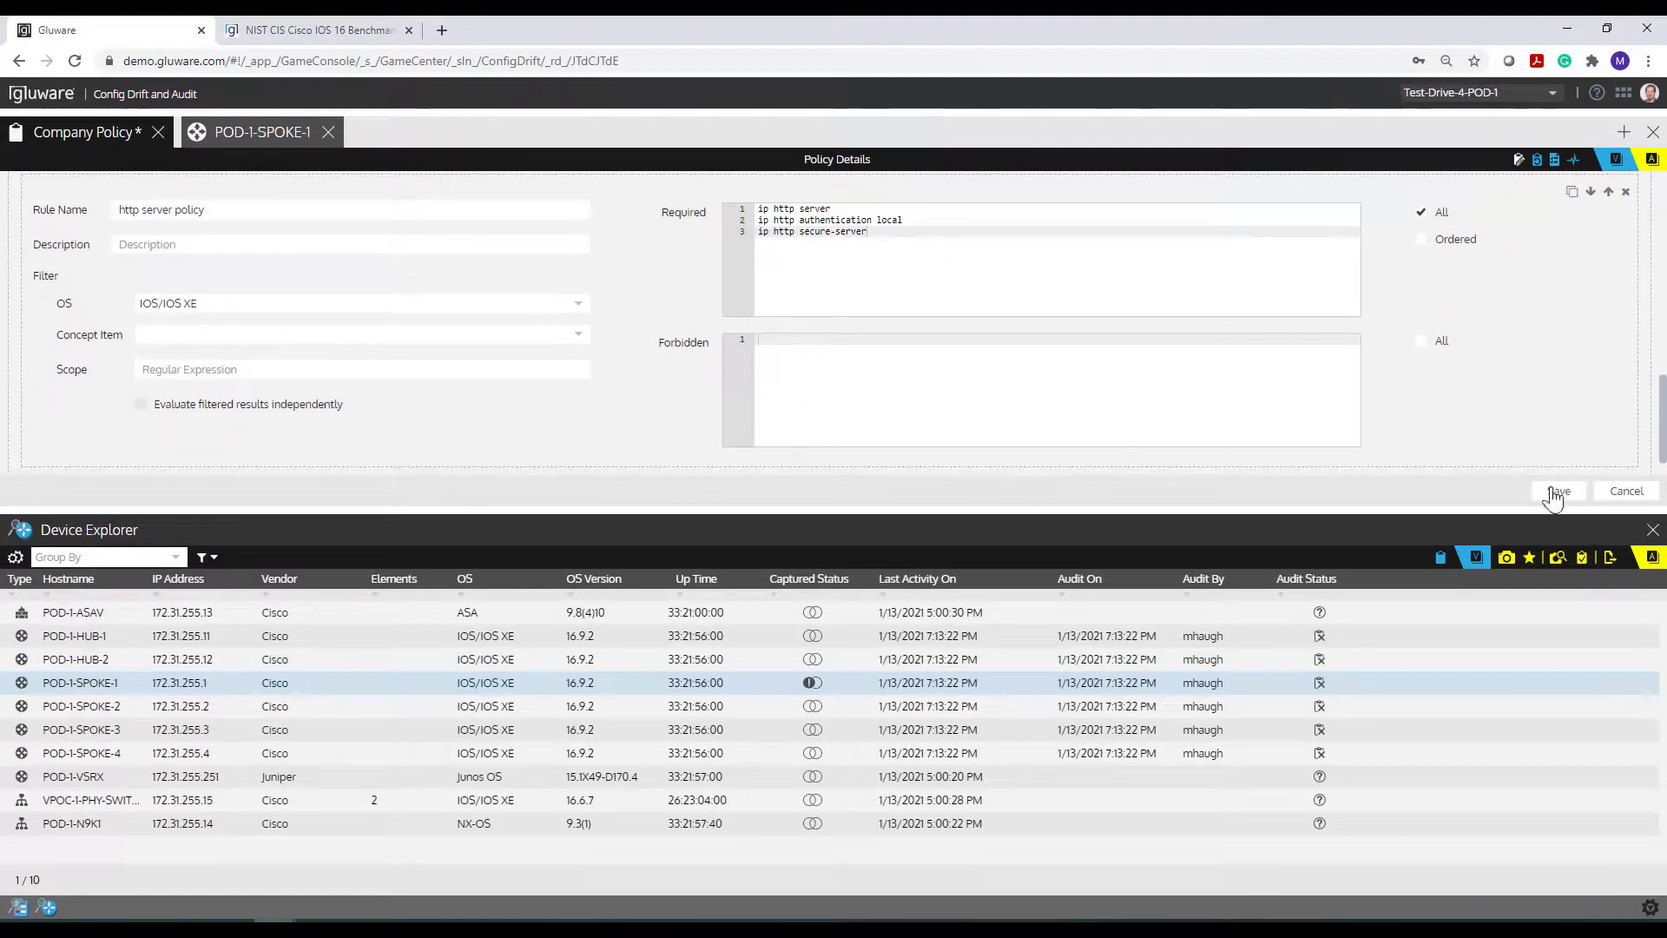
{"action": "left_click", "coordinate": [1555, 493]}
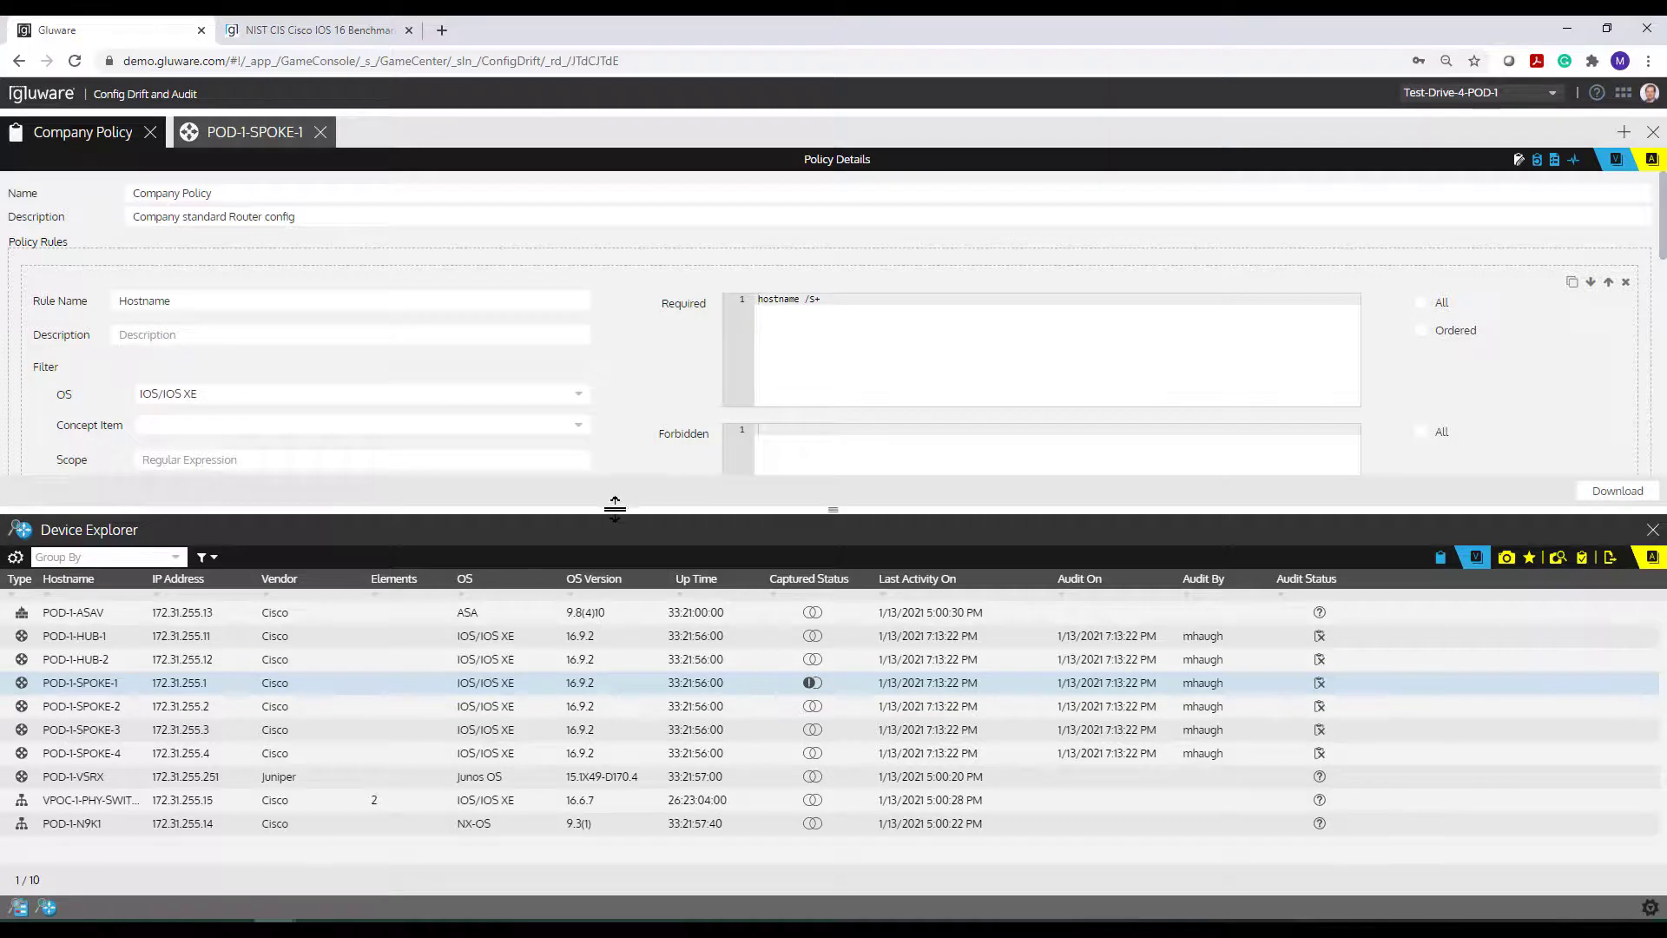
- Audit the devices POD-1-HUB-1 through POD-1-SPOKE-4 against Company Policy and open the audit results in an enlarged view
{"action": "left_click_drag", "start_coordinate": [613, 509], "coordinate": [685, 345]}
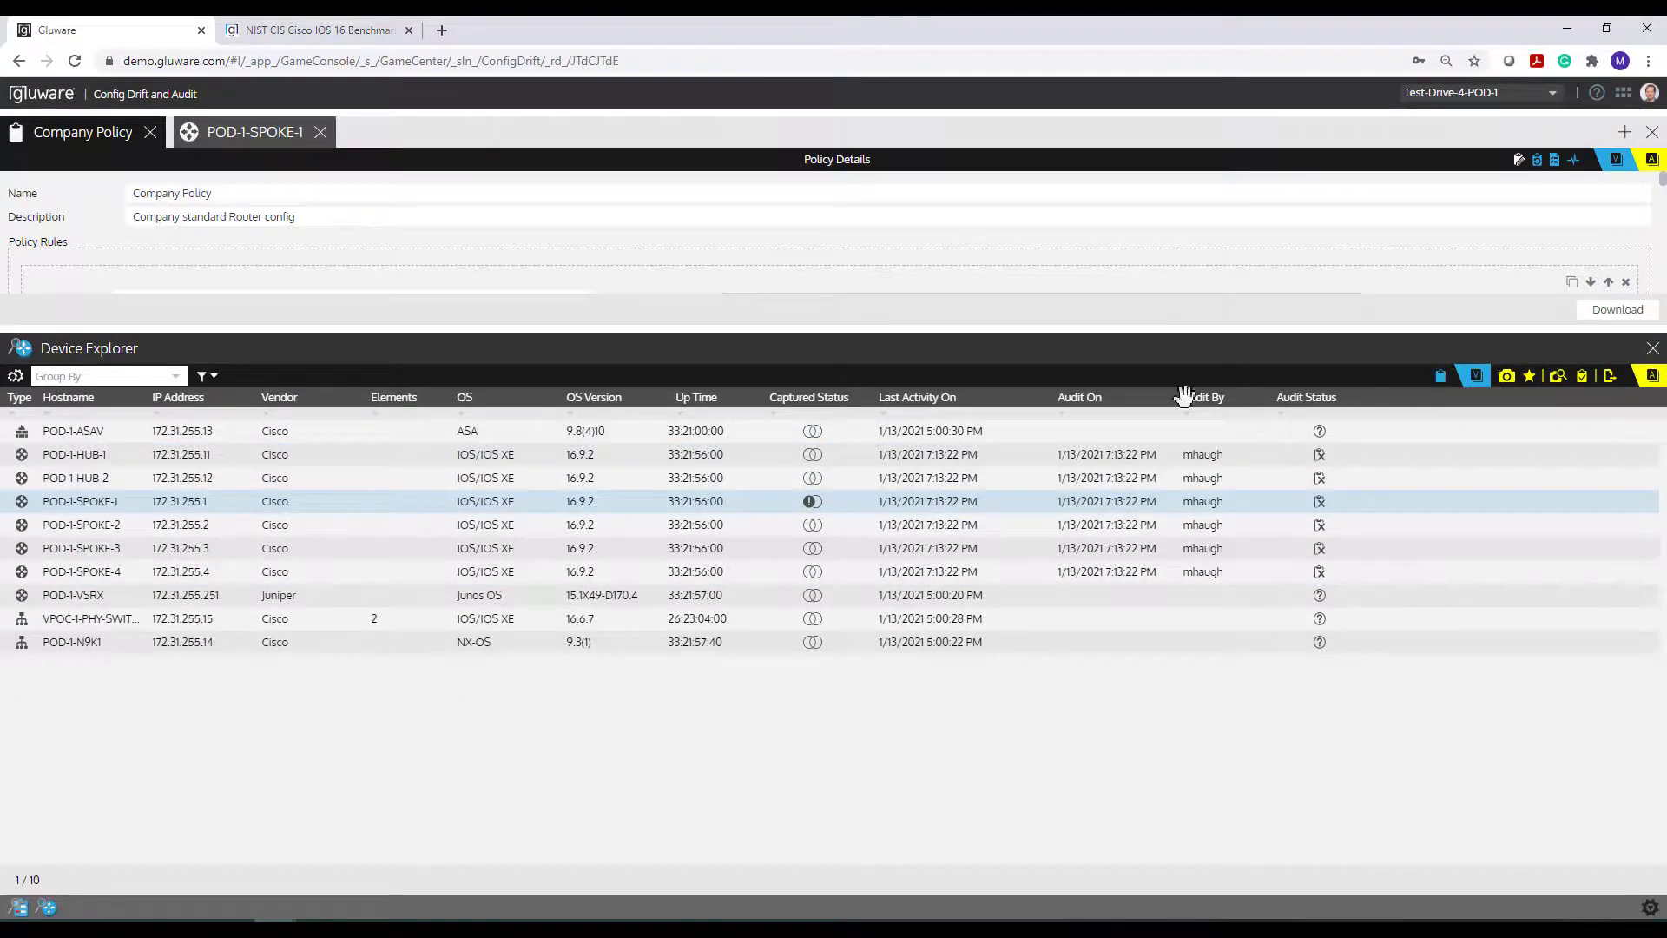
{"action": "left_click", "coordinate": [481, 452]}
{"action": "left_click", "coordinate": [498, 573], "text": "shift"}
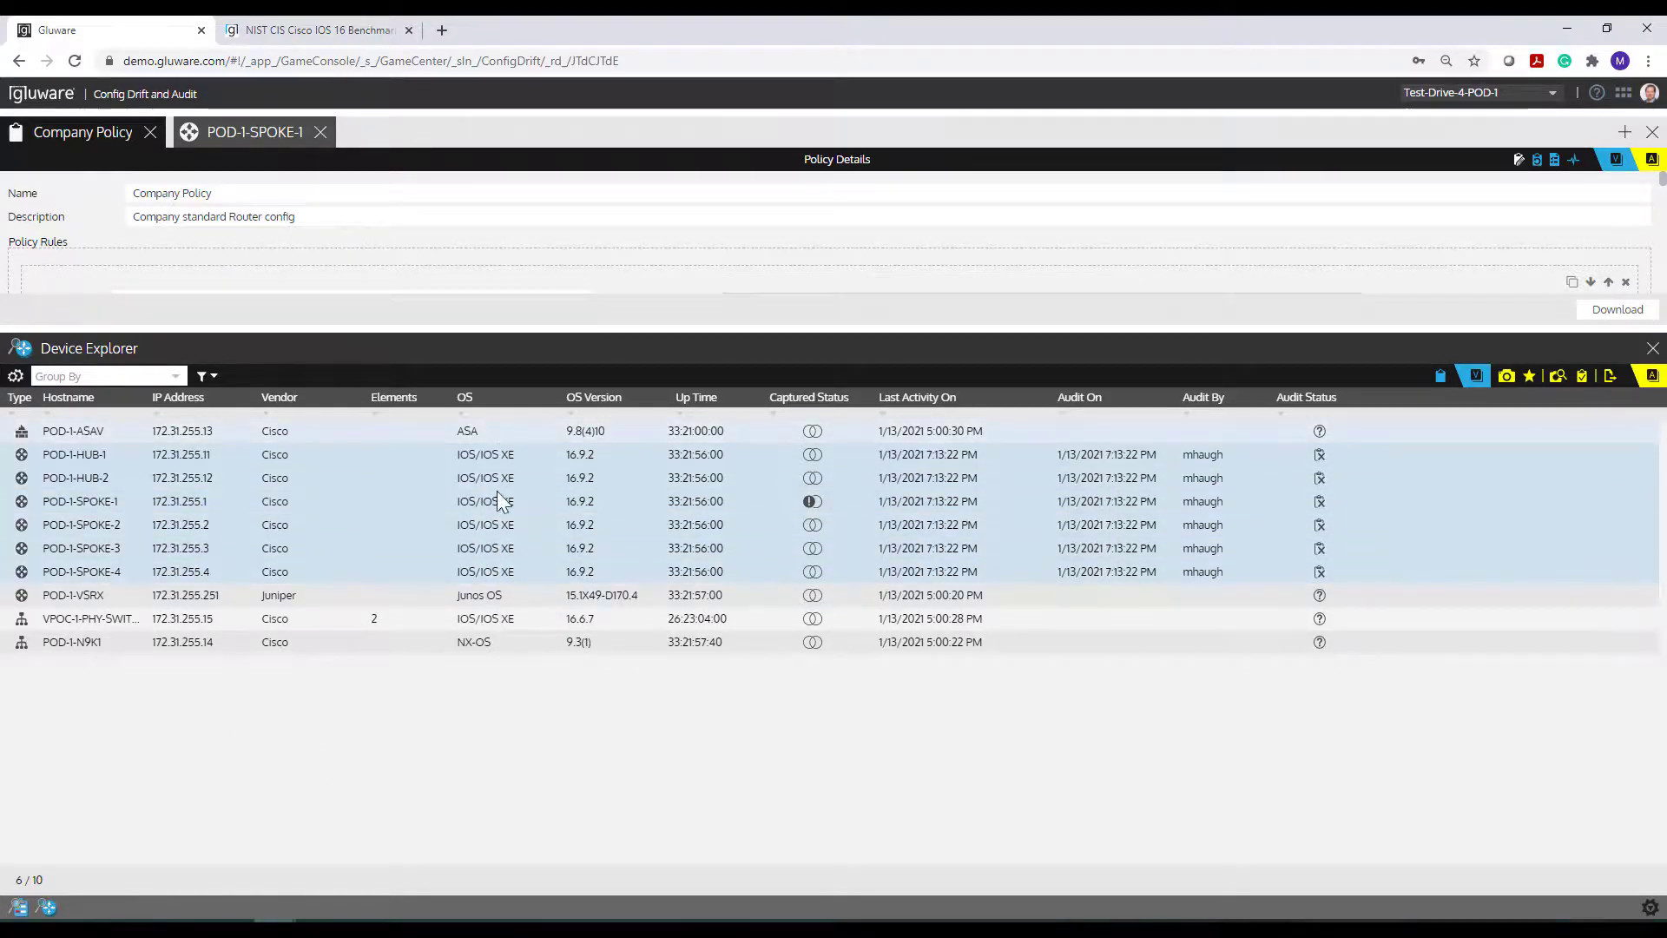
{"action": "left_click", "coordinate": [1580, 378]}
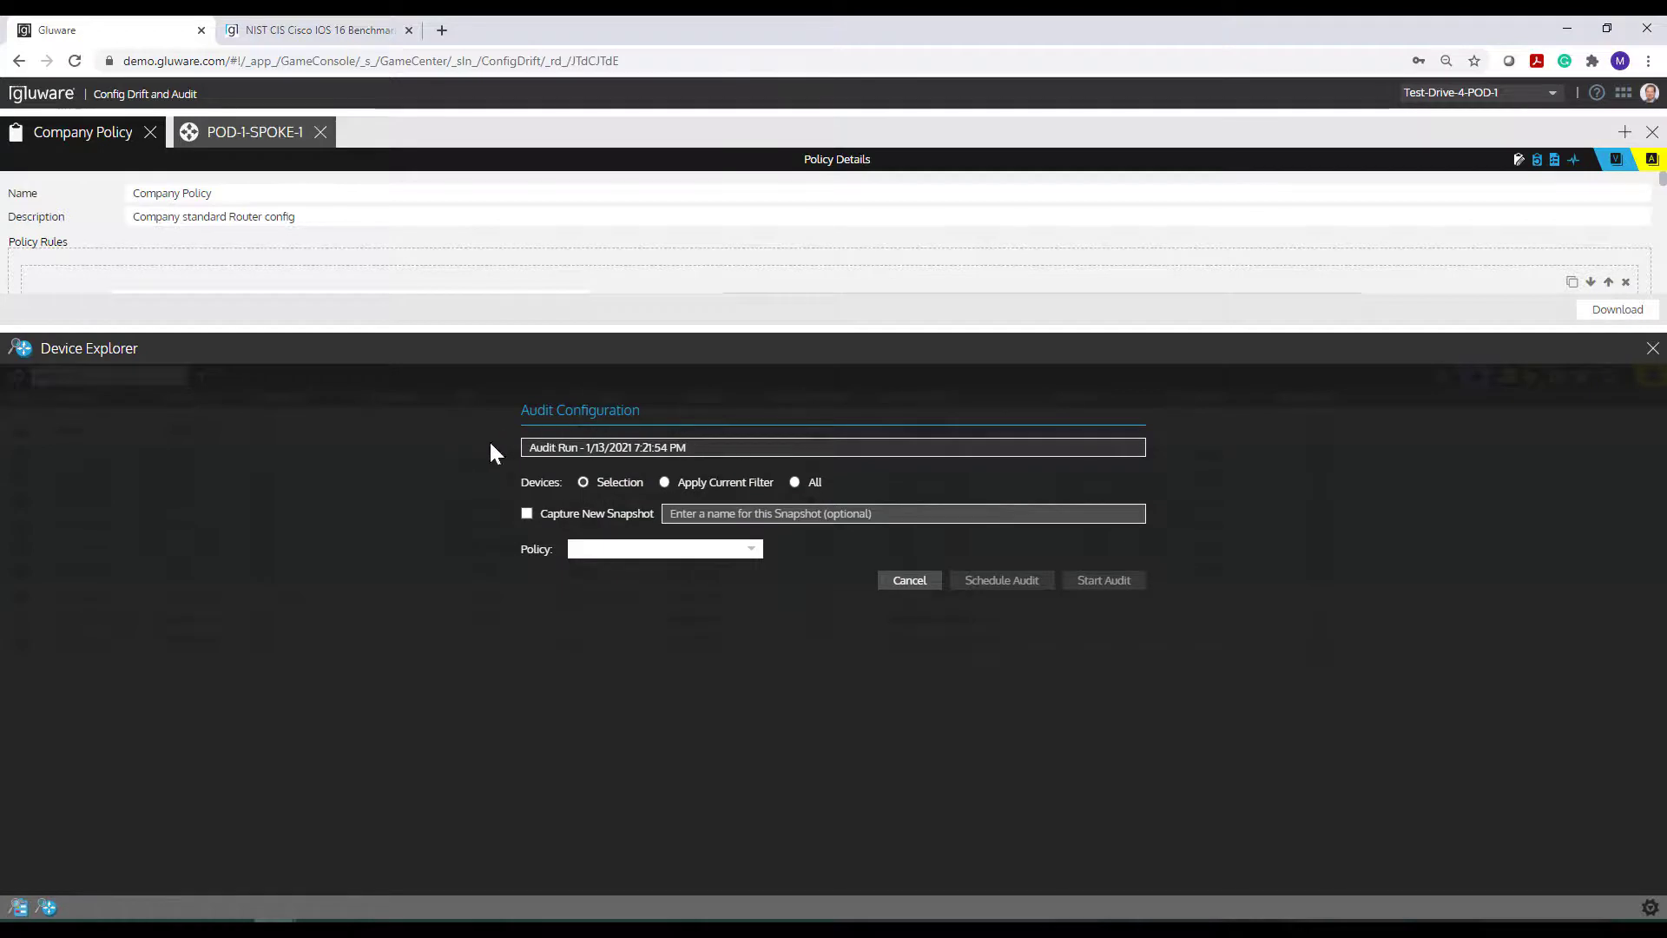
{"action": "left_click", "coordinate": [610, 548]}
{"action": "left_click", "coordinate": [621, 590]}
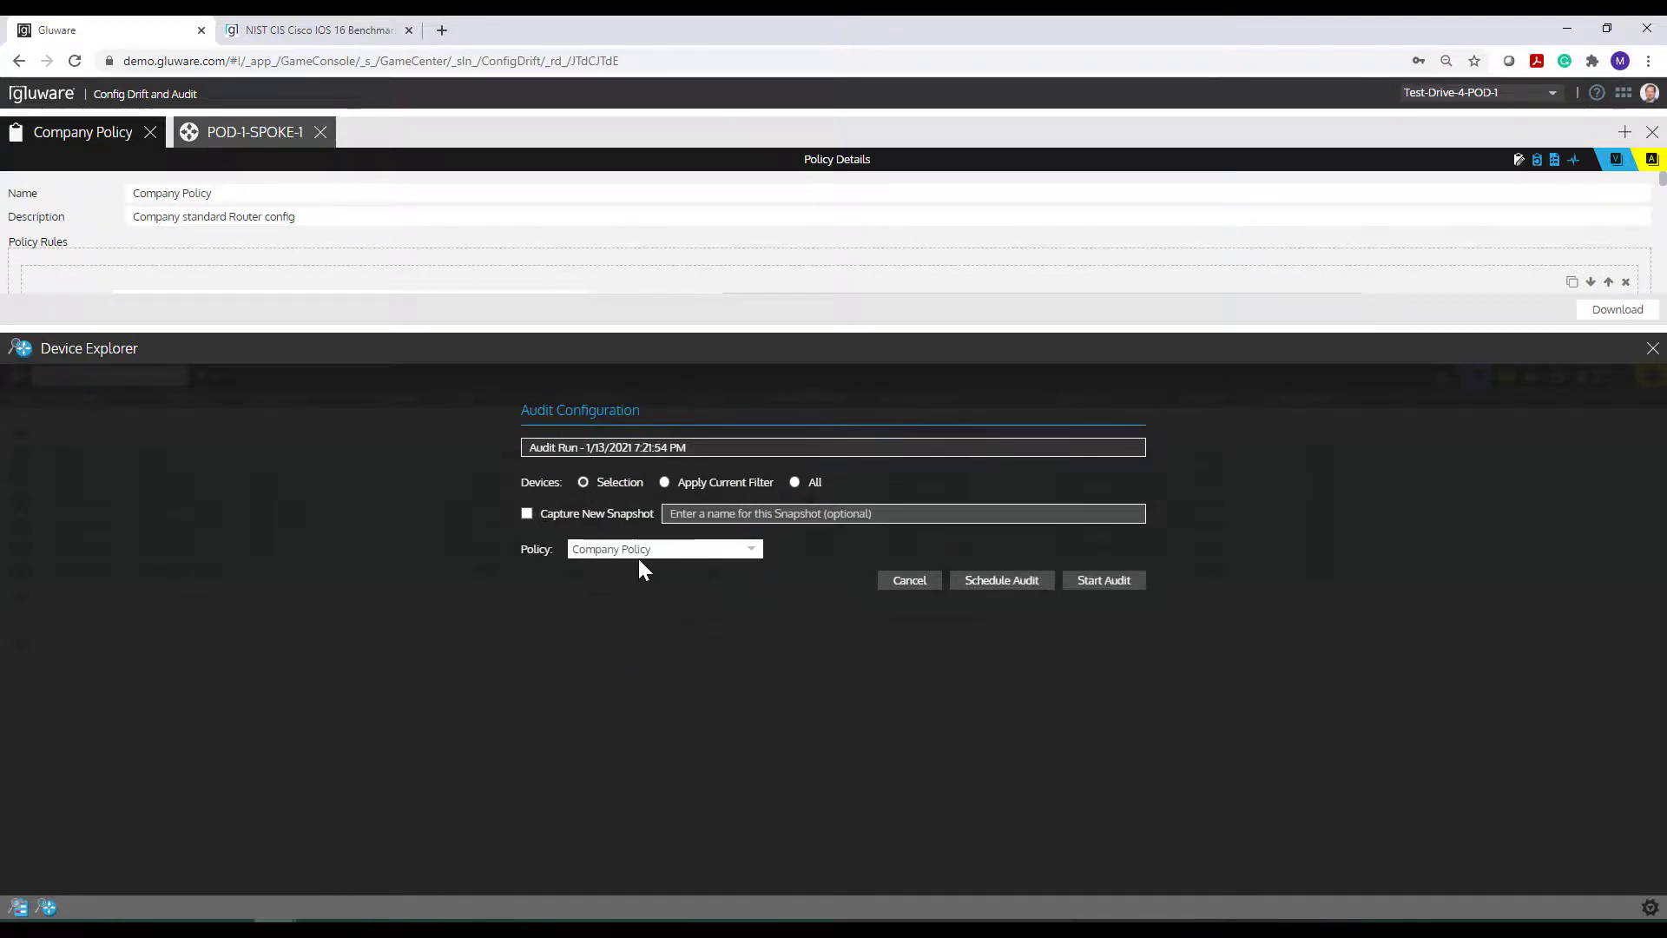
{"action": "left_click", "coordinate": [1102, 586]}
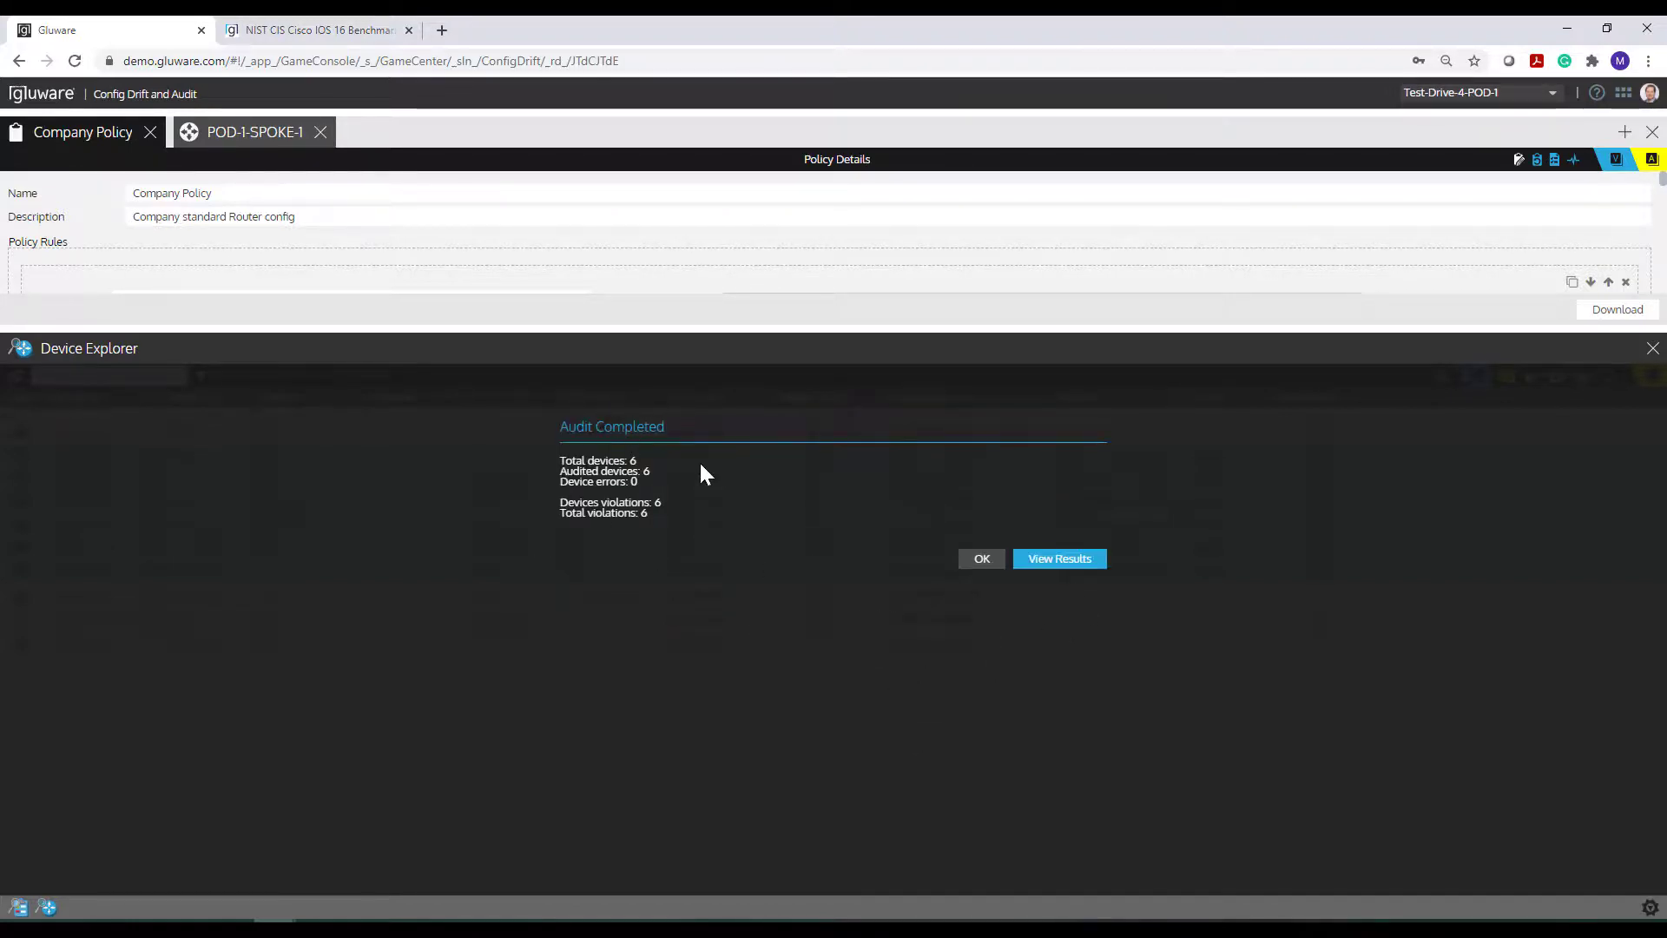
{"action": "left_click", "coordinate": [1057, 563]}
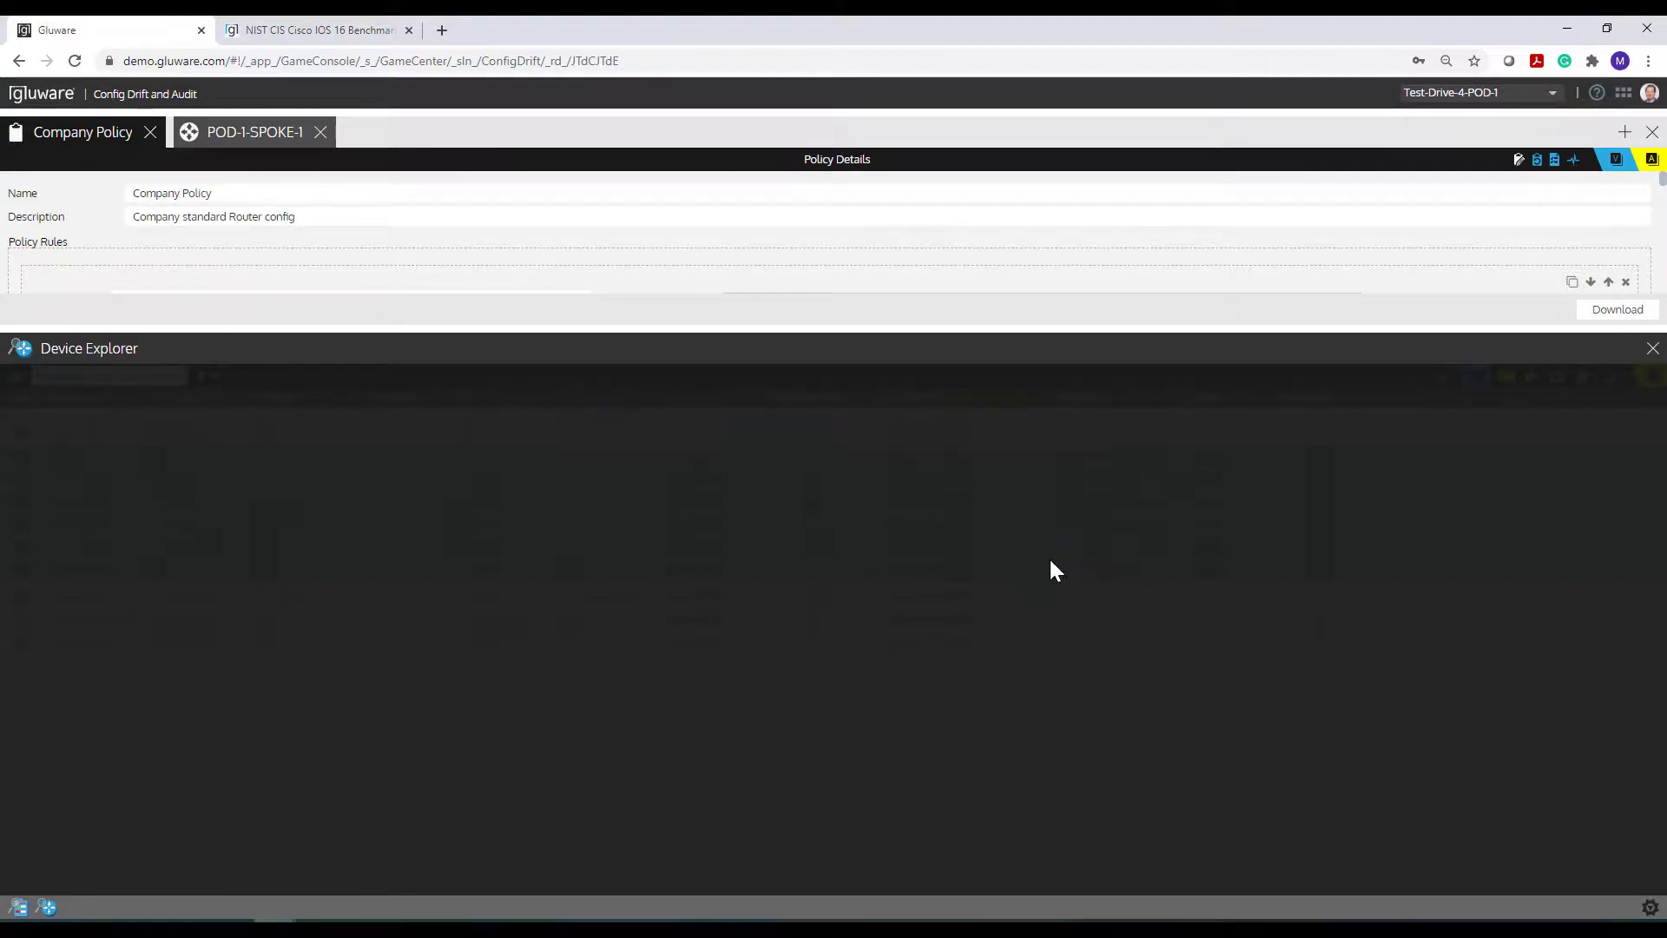
{"action": "left_click_drag", "start_coordinate": [454, 326], "coordinate": [454, 577]}
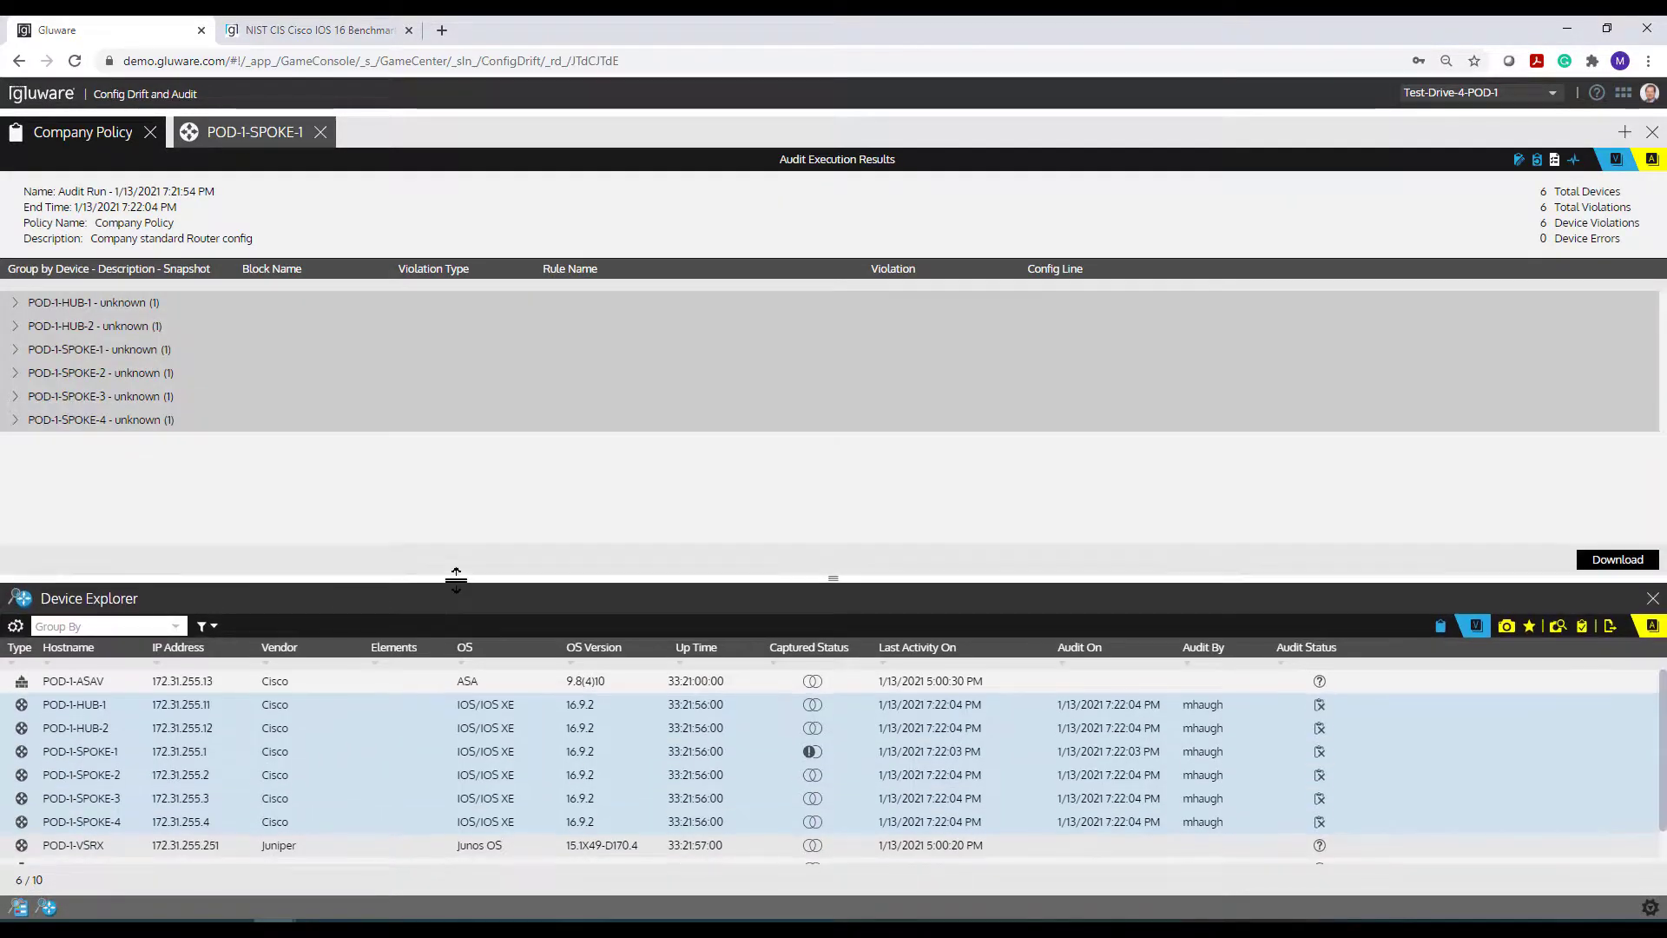
- Expand the audit violations listed for POD-1-SPOKE-1, POD-1-HUB-1 and POD-1-HUB-2 to examine which rule each device violates
{"action": "left_click", "coordinate": [17, 352]}
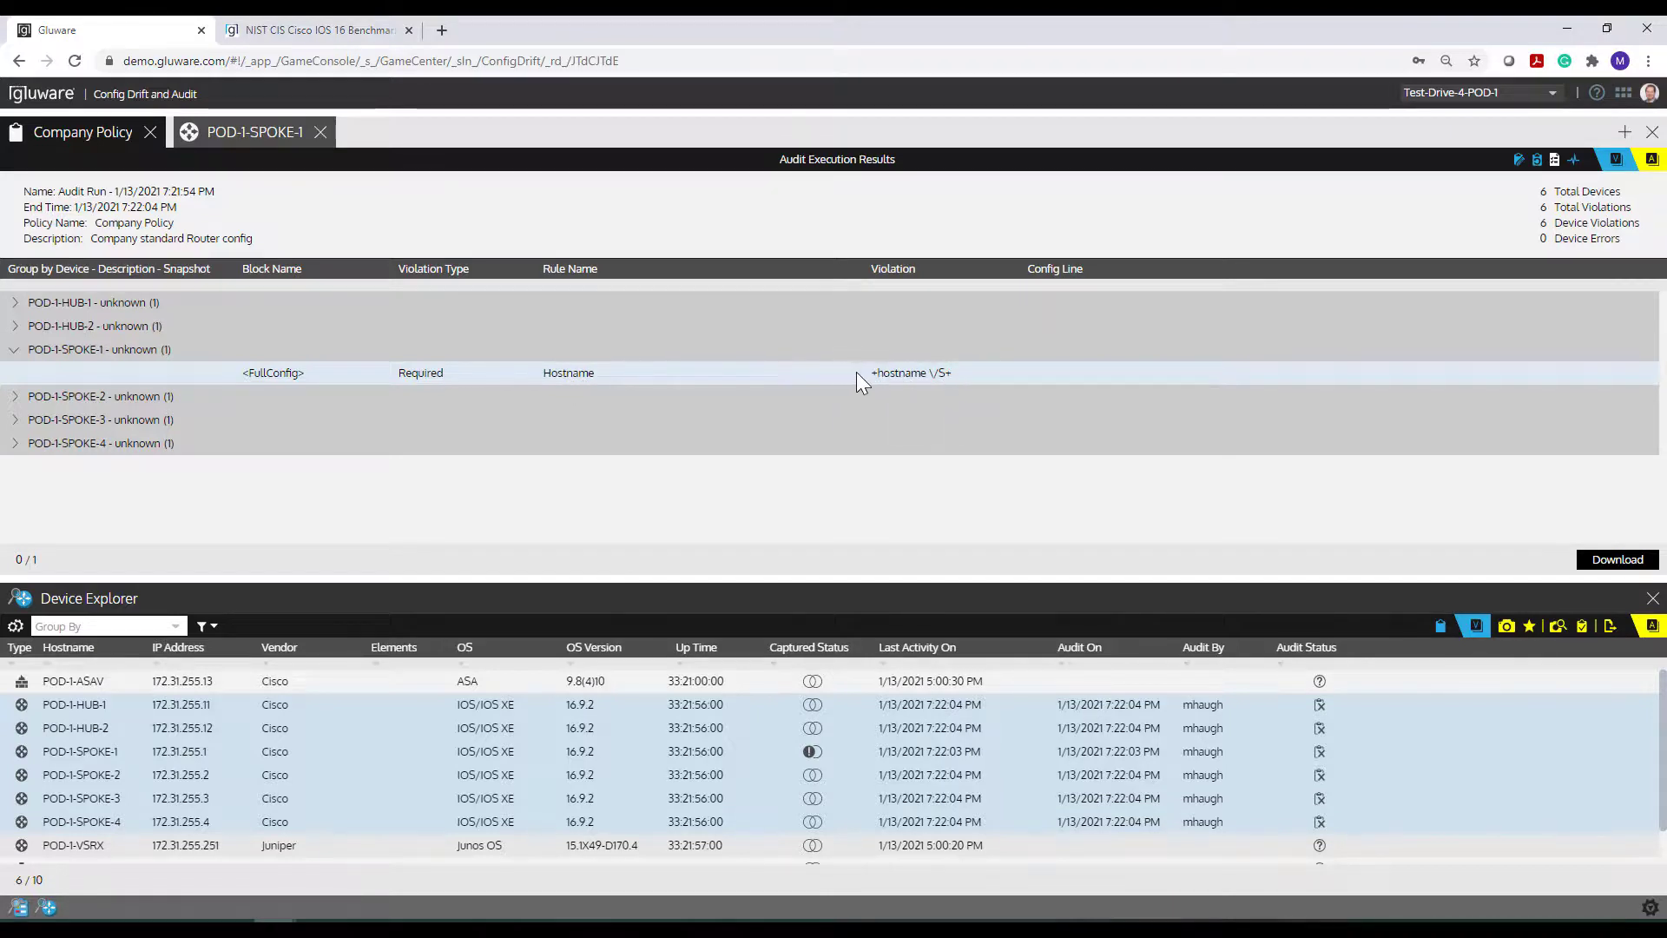
{"action": "left_click", "coordinate": [15, 305]}
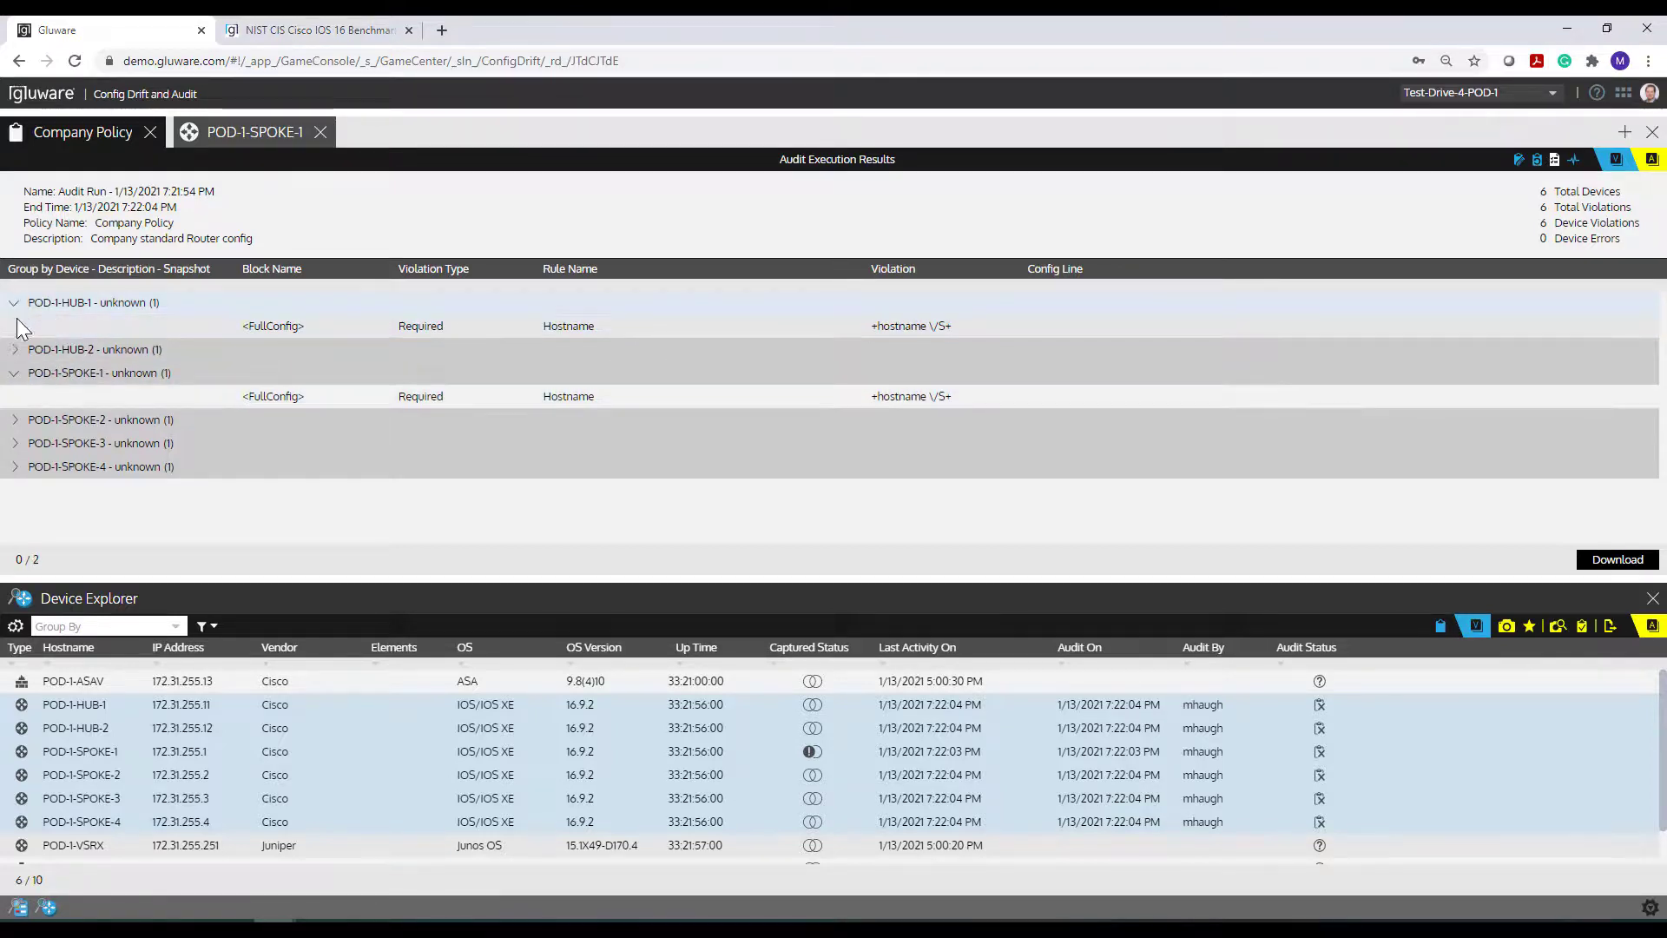
{"action": "left_click", "coordinate": [17, 357]}
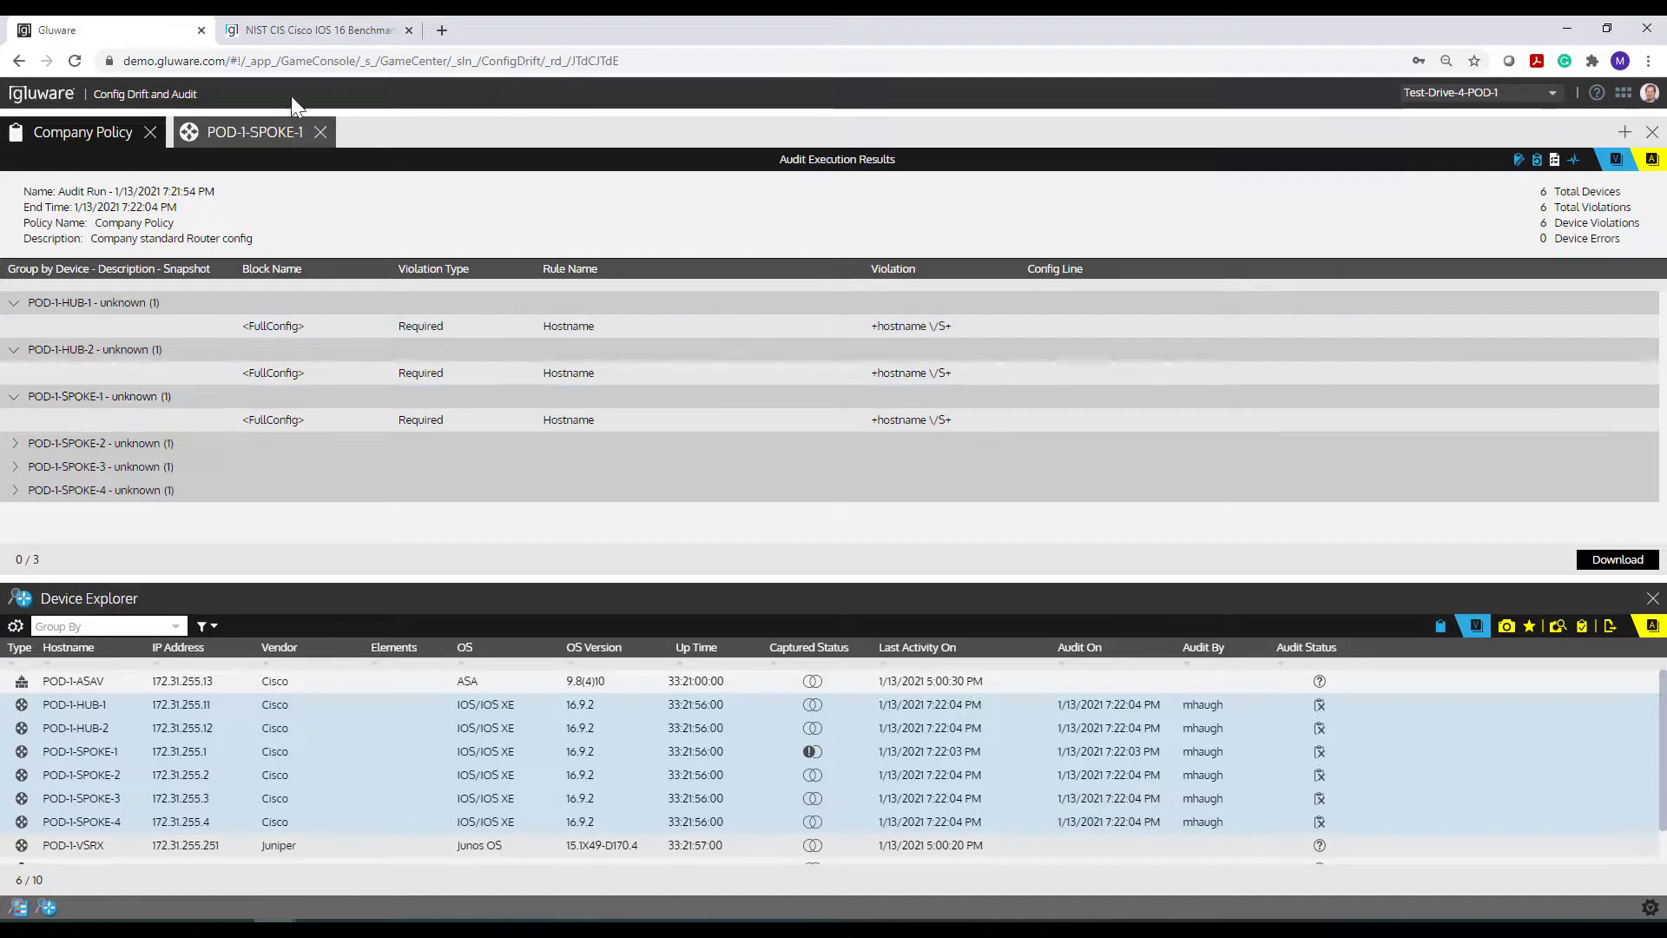
- Reopen the Company Policy details and change the Hostname rule's Required text to "^hostname .+"
{"action": "left_click", "coordinate": [266, 133]}
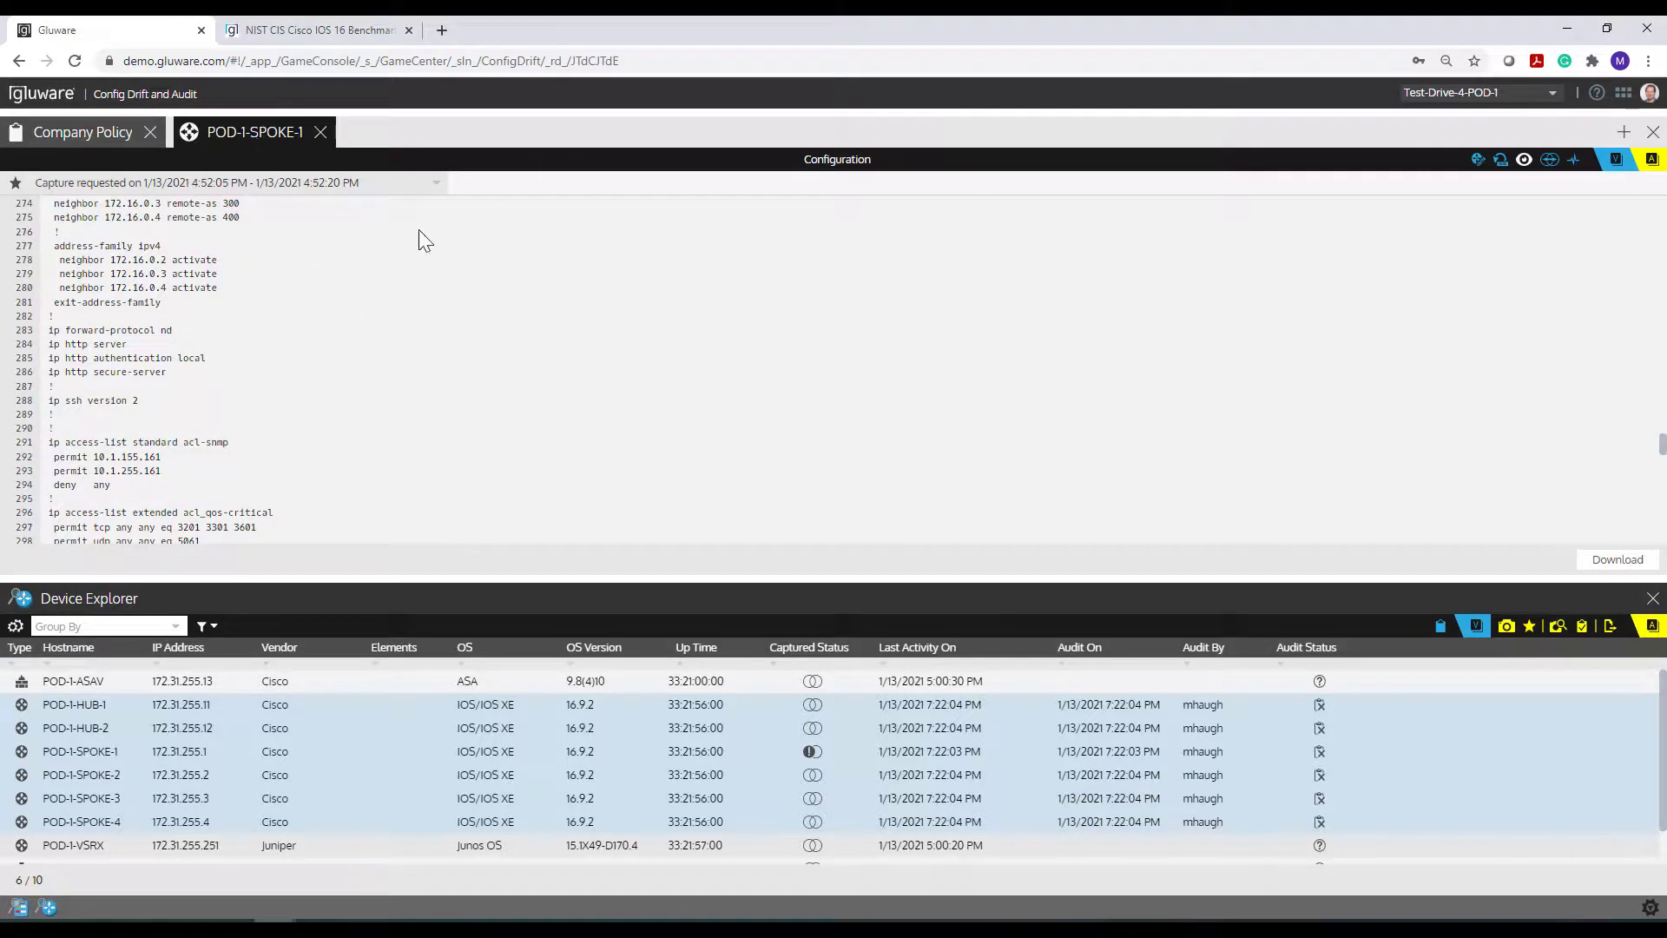
{"action": "left_click", "coordinate": [98, 136]}
{"action": "left_click", "coordinate": [1519, 160]}
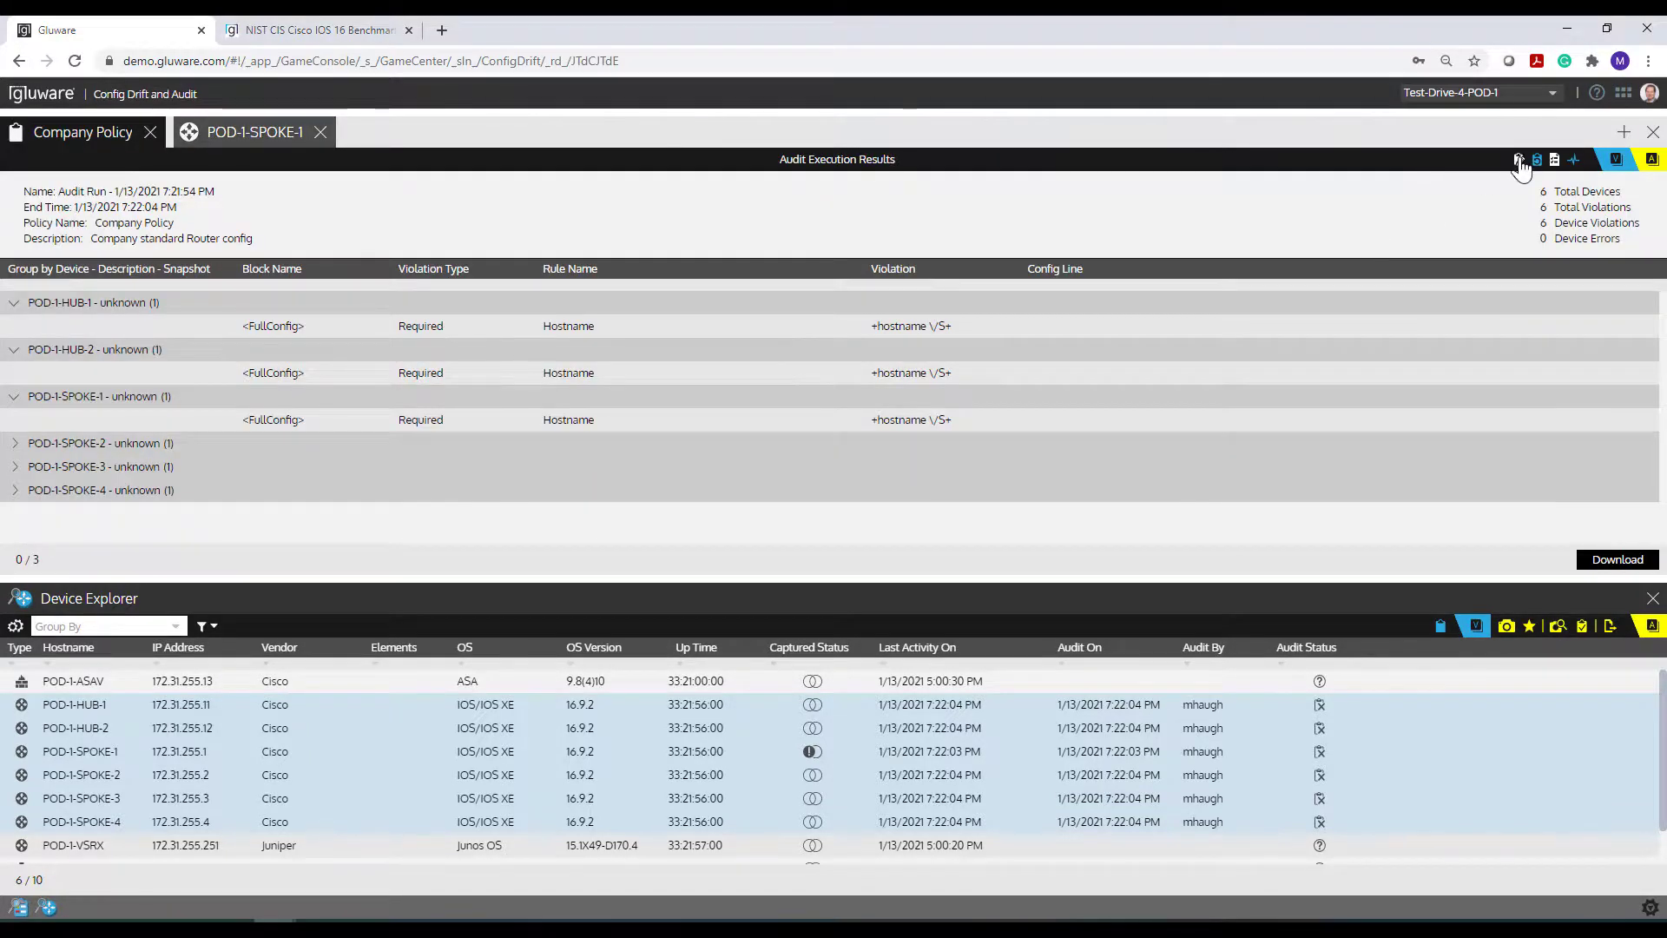
{"action": "left_click", "coordinate": [761, 304]}
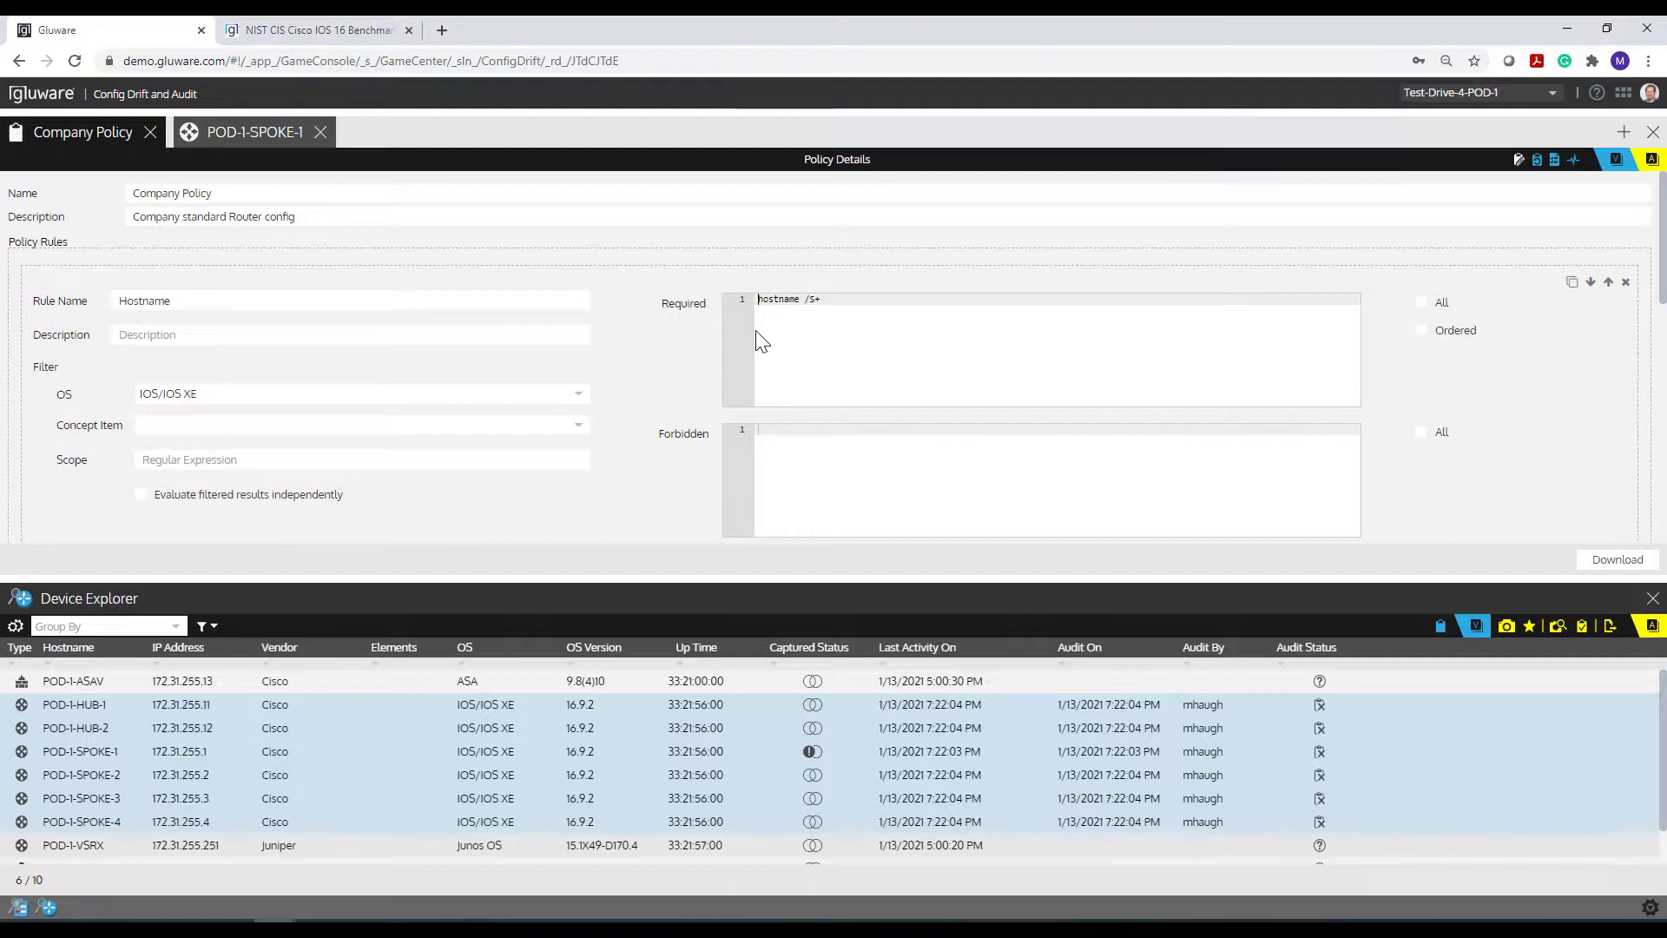
{"action": "type", "text": "^"}
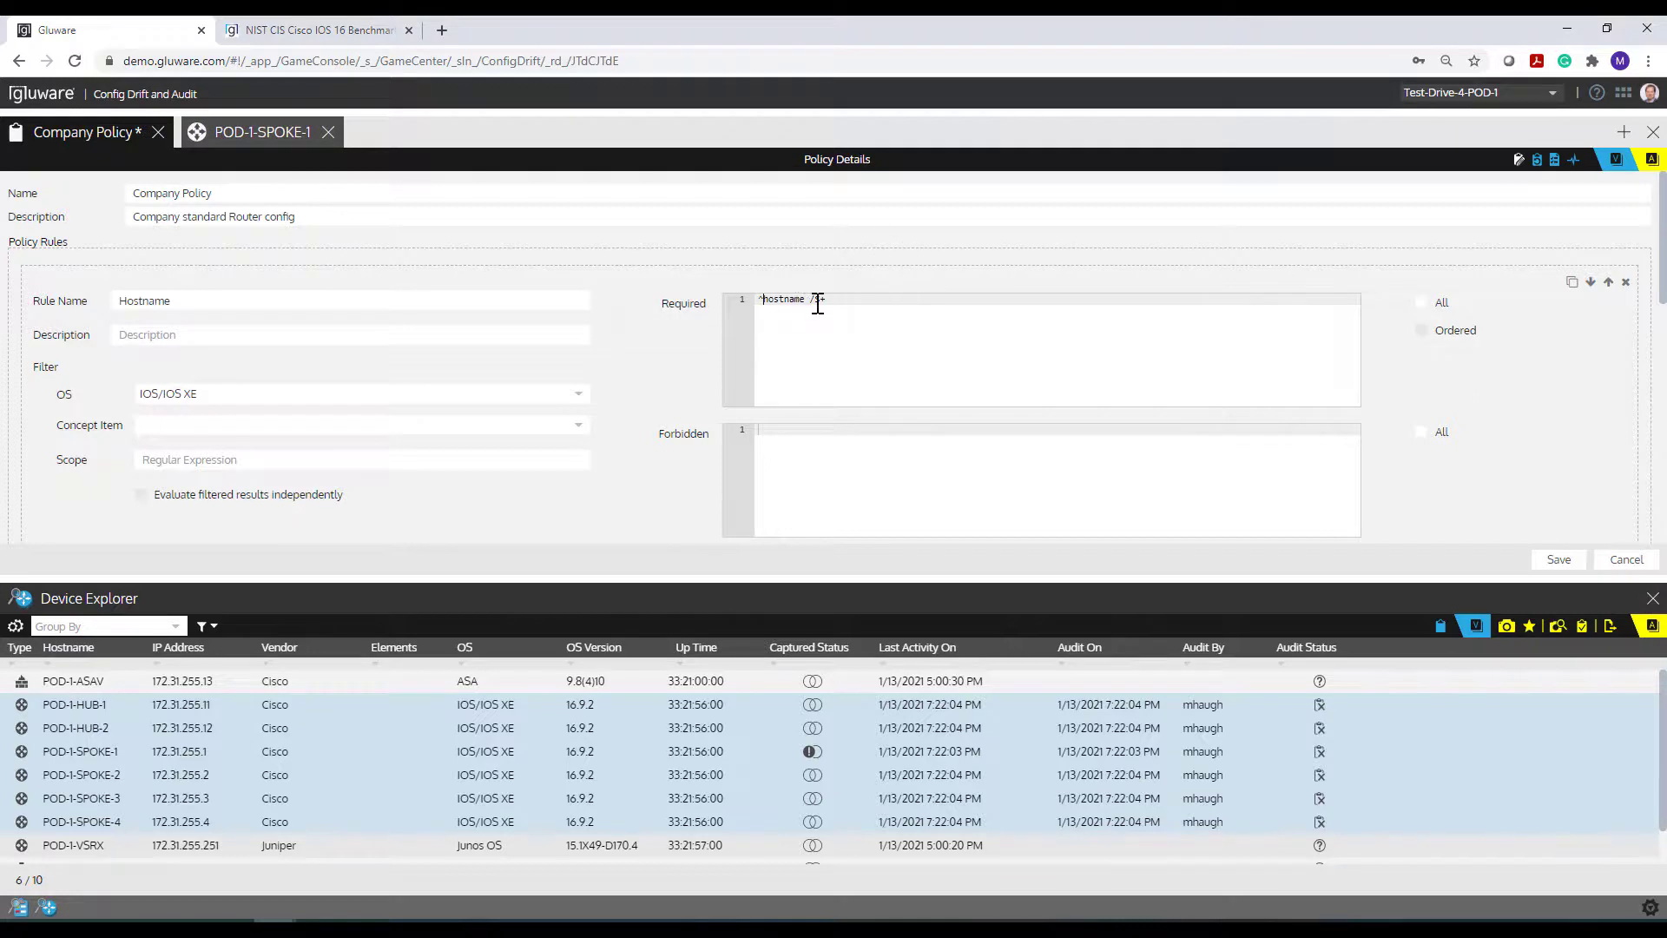
{"action": "left_click_drag", "start_coordinate": [812, 300], "coordinate": [823, 299]}
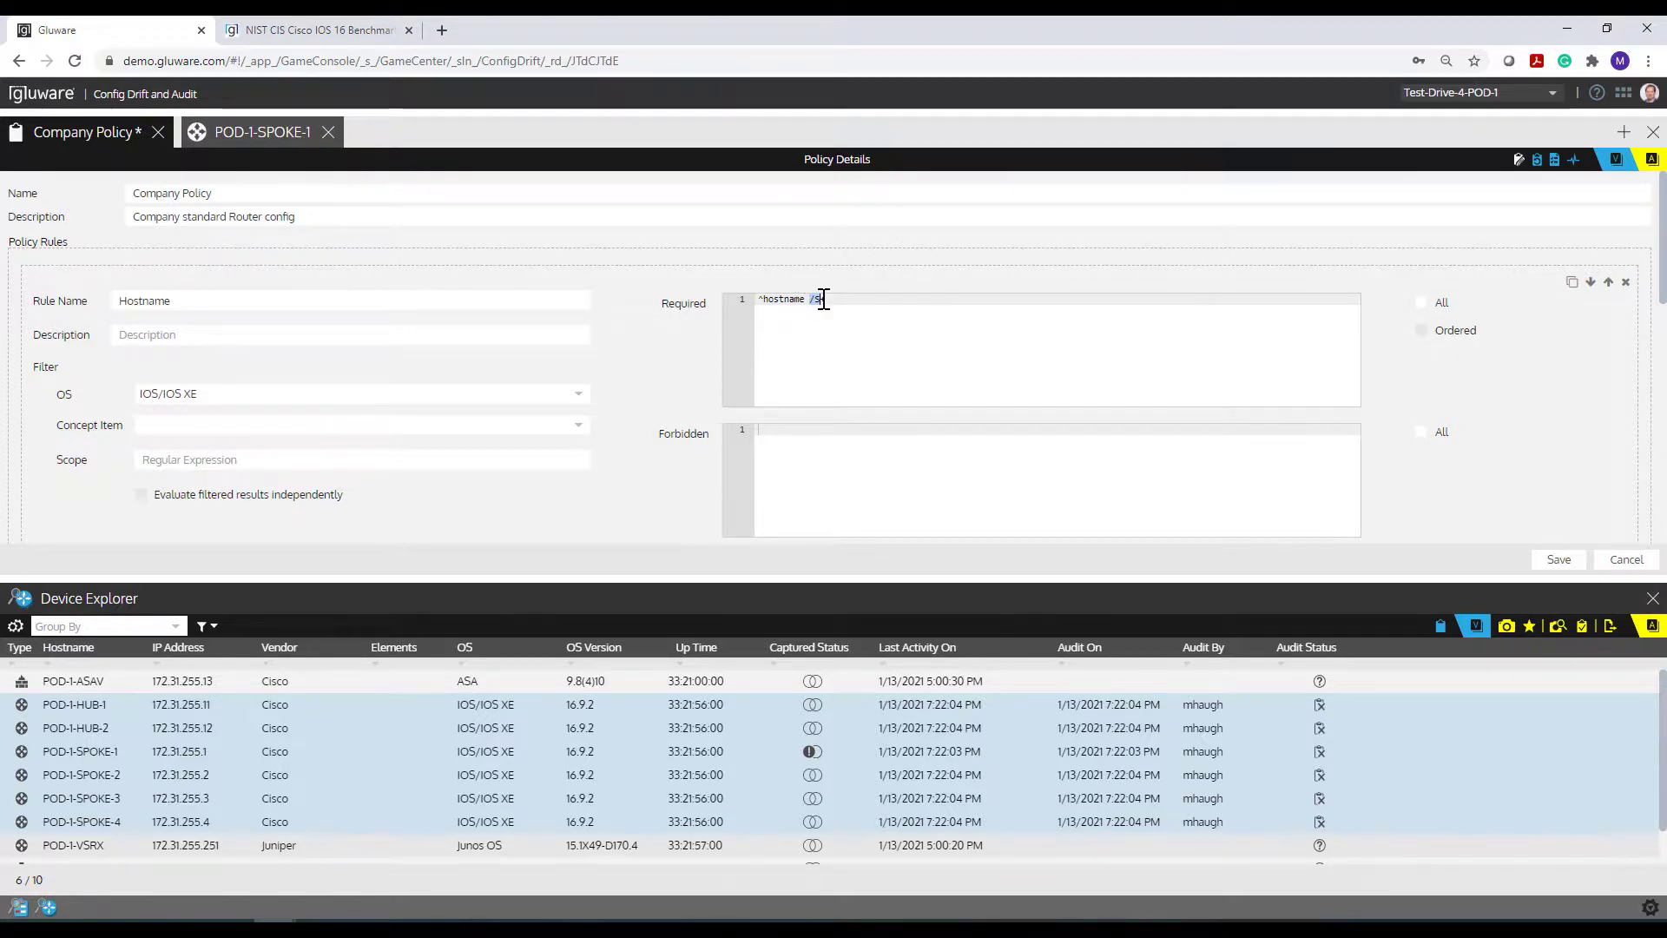
{"action": "type", "text": ".+"}
{"action": "left_click_drag", "start_coordinate": [814, 301], "coordinate": [884, 308]}
- Check the hostname line in POD-1-SPOKE-1's captured configuration against the rule's pattern, and save Company Policy
{"action": "left_click", "coordinate": [248, 135]}
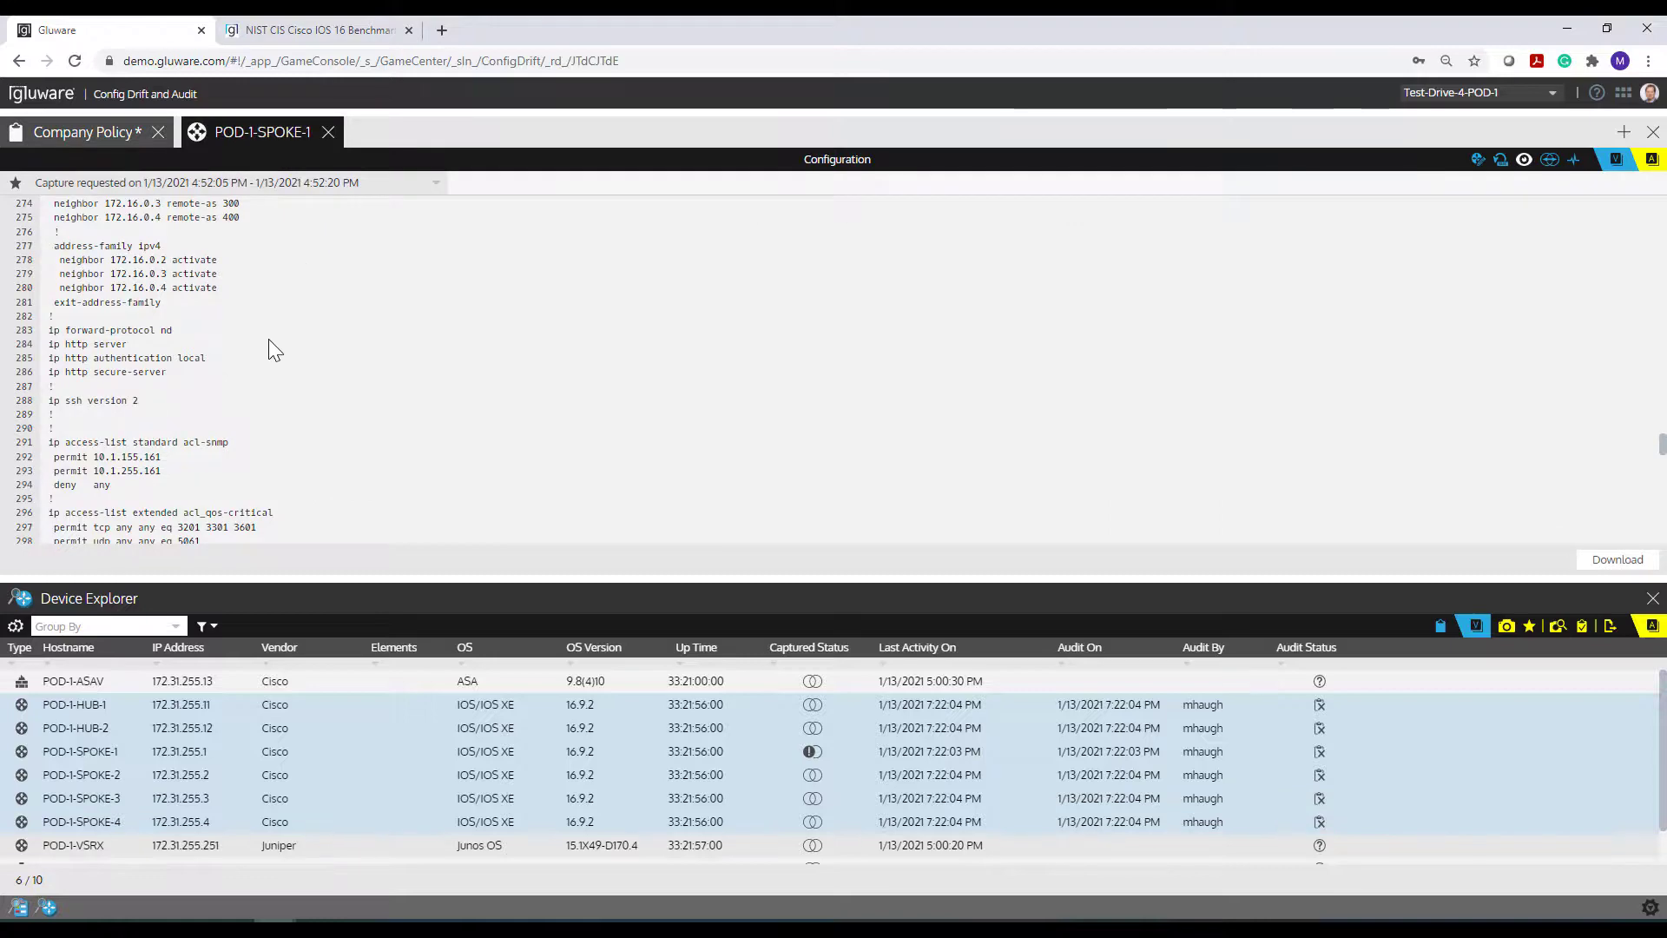
{"action": "scroll", "coordinate": [269, 340], "scroll_direction": "up", "scroll_amount": 20}
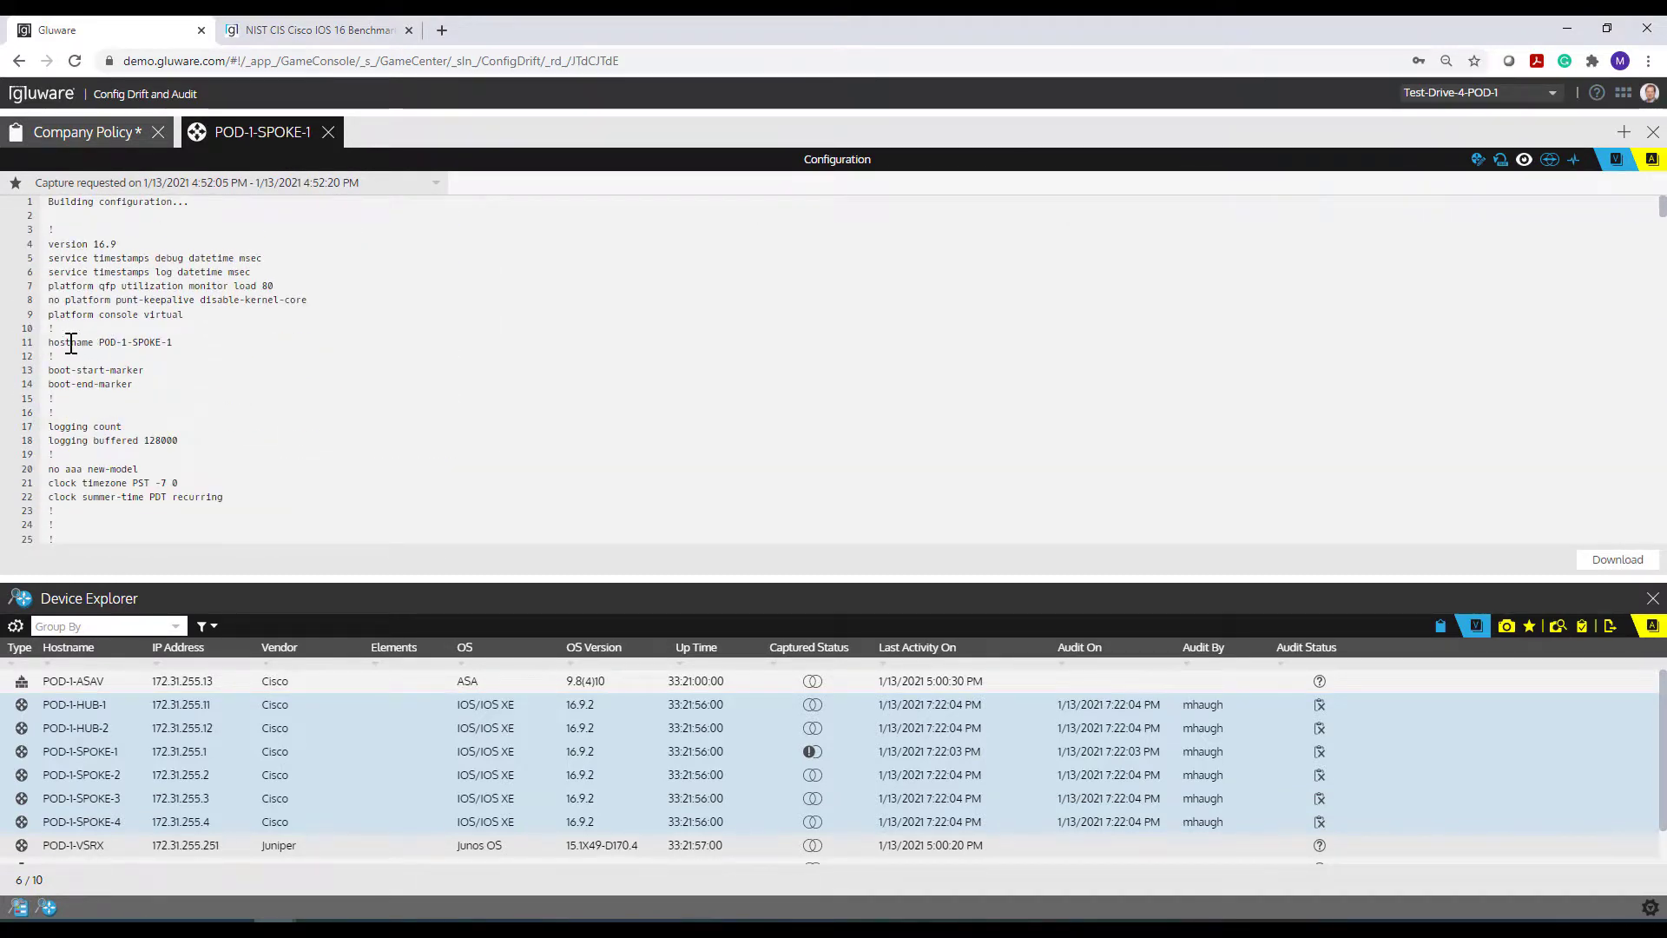
{"action": "left_click_drag", "start_coordinate": [72, 344], "coordinate": [178, 344]}
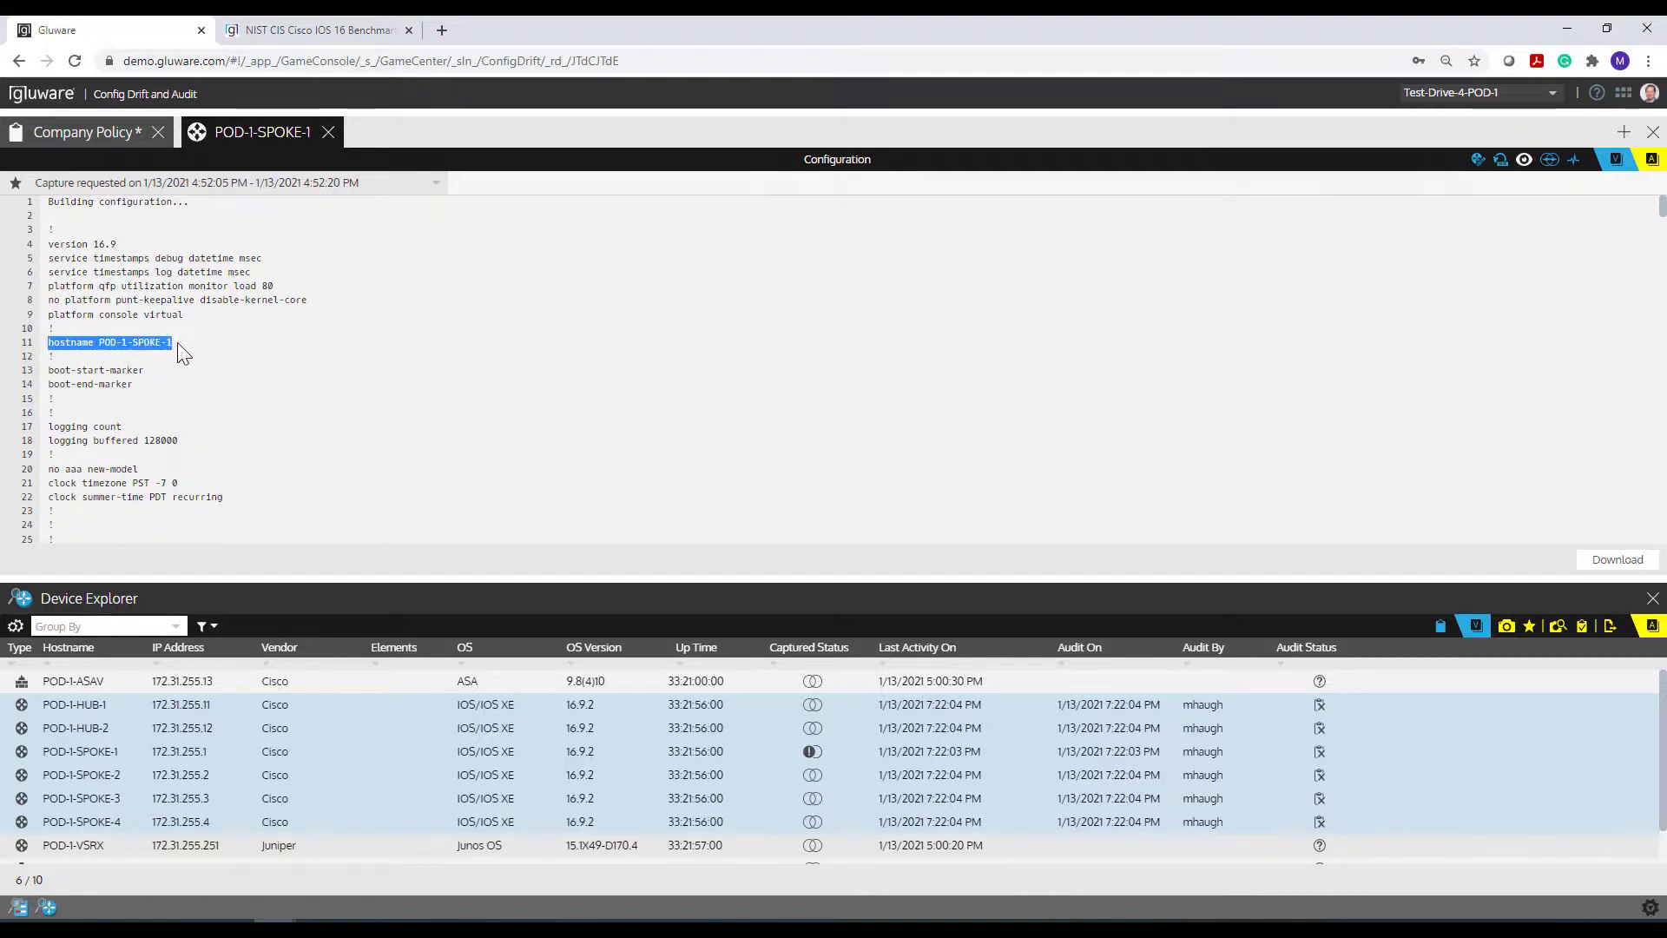
{"action": "left_click", "coordinate": [106, 139]}
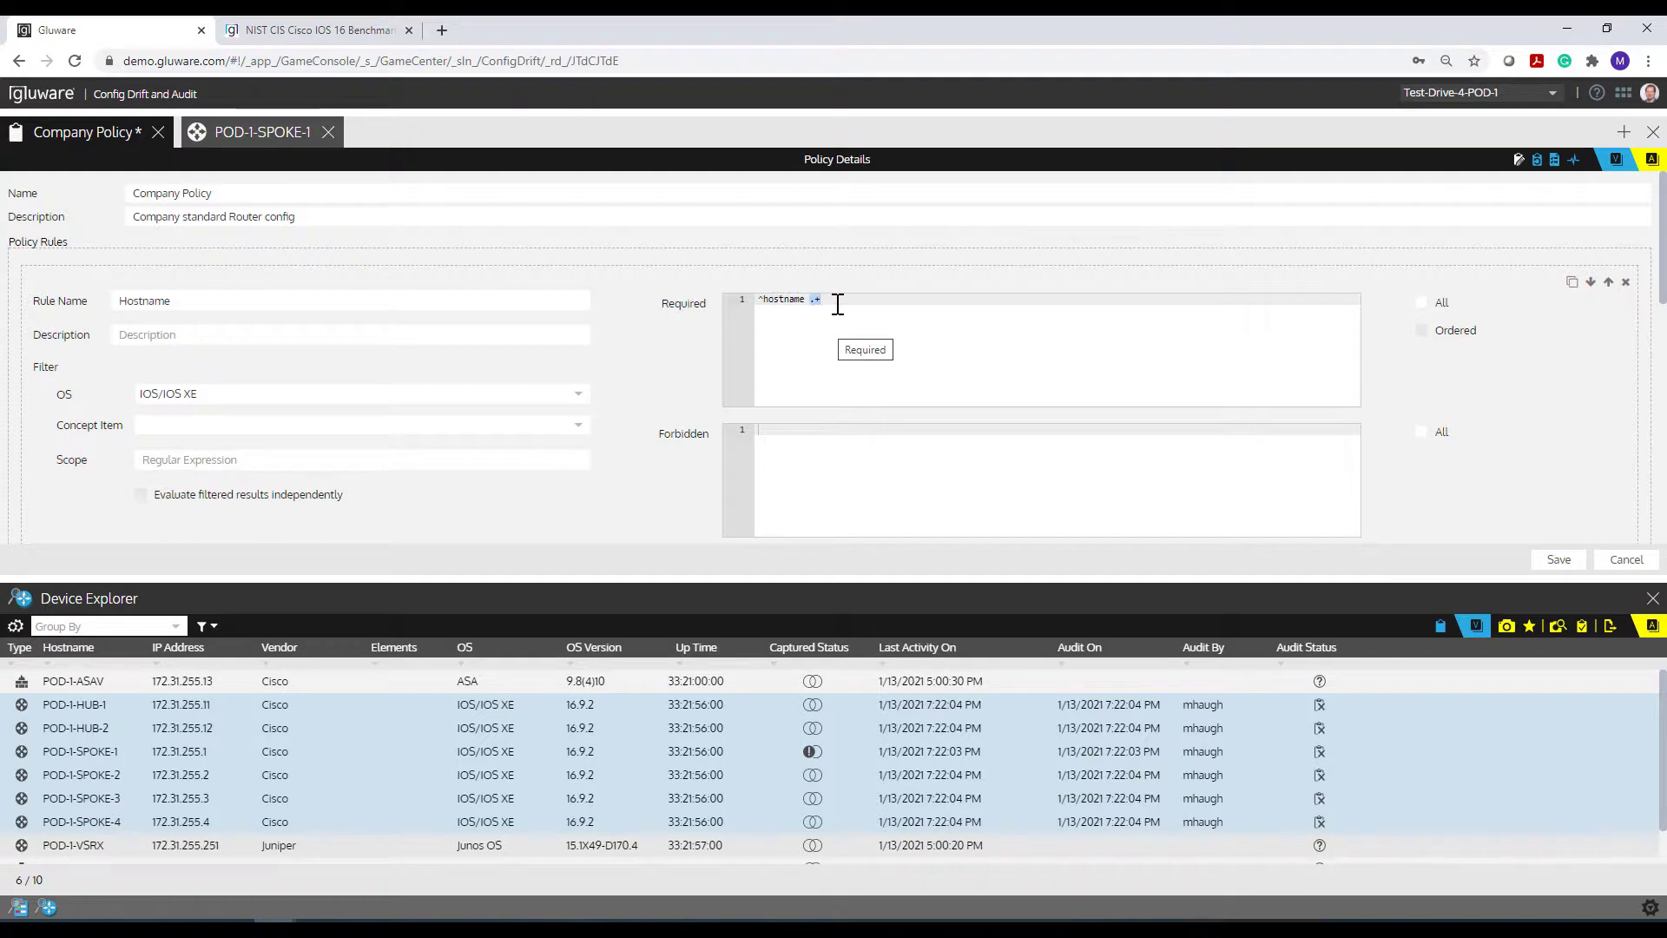
{"action": "left_click", "coordinate": [1556, 559]}
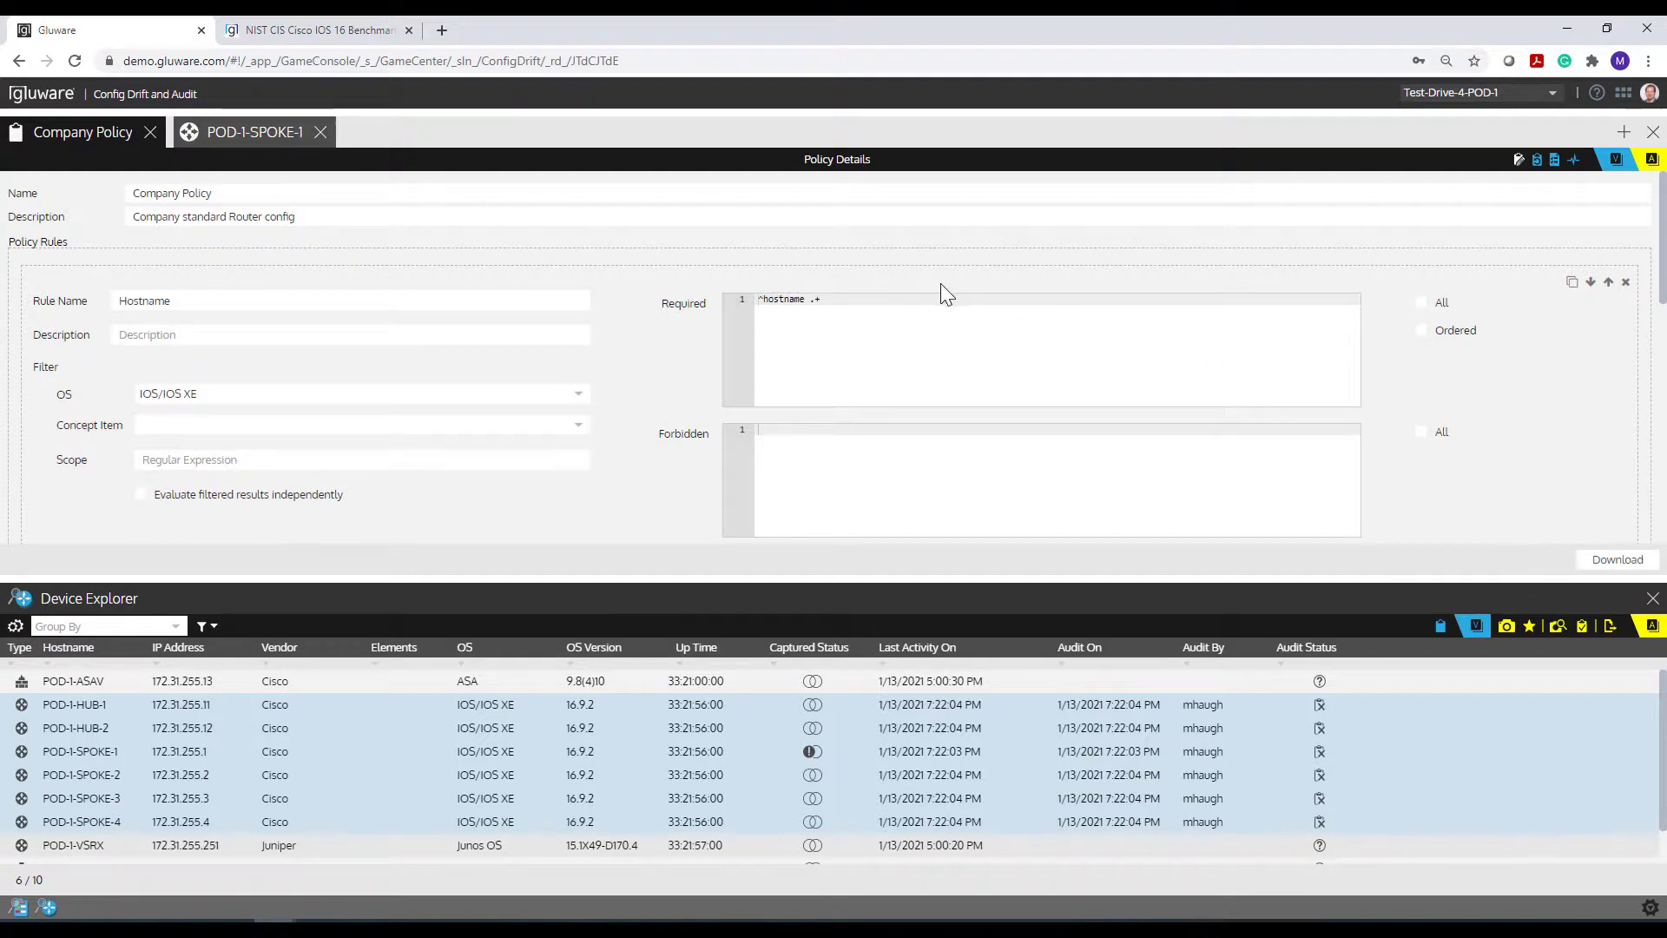
- Enlarge the device list, audit the selected hub and spoke devices against Company Policy again, and view the results
{"action": "left_click_drag", "start_coordinate": [918, 571], "coordinate": [926, 434]}
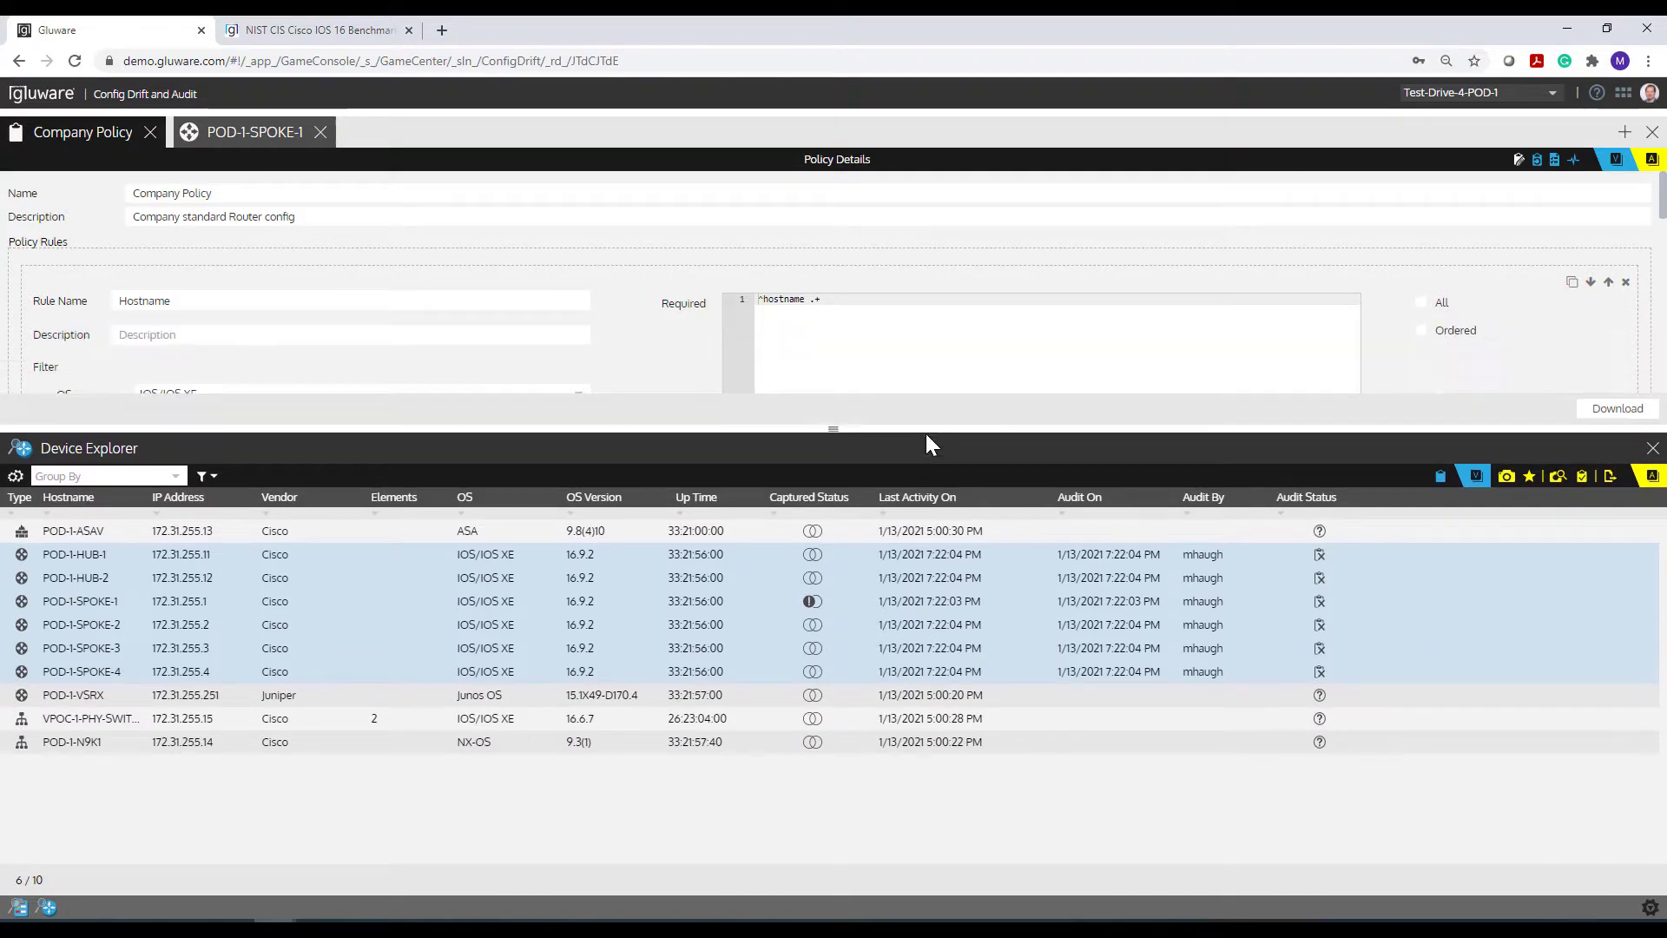
{"action": "left_click", "coordinate": [1582, 477]}
{"action": "left_click", "coordinate": [650, 649]}
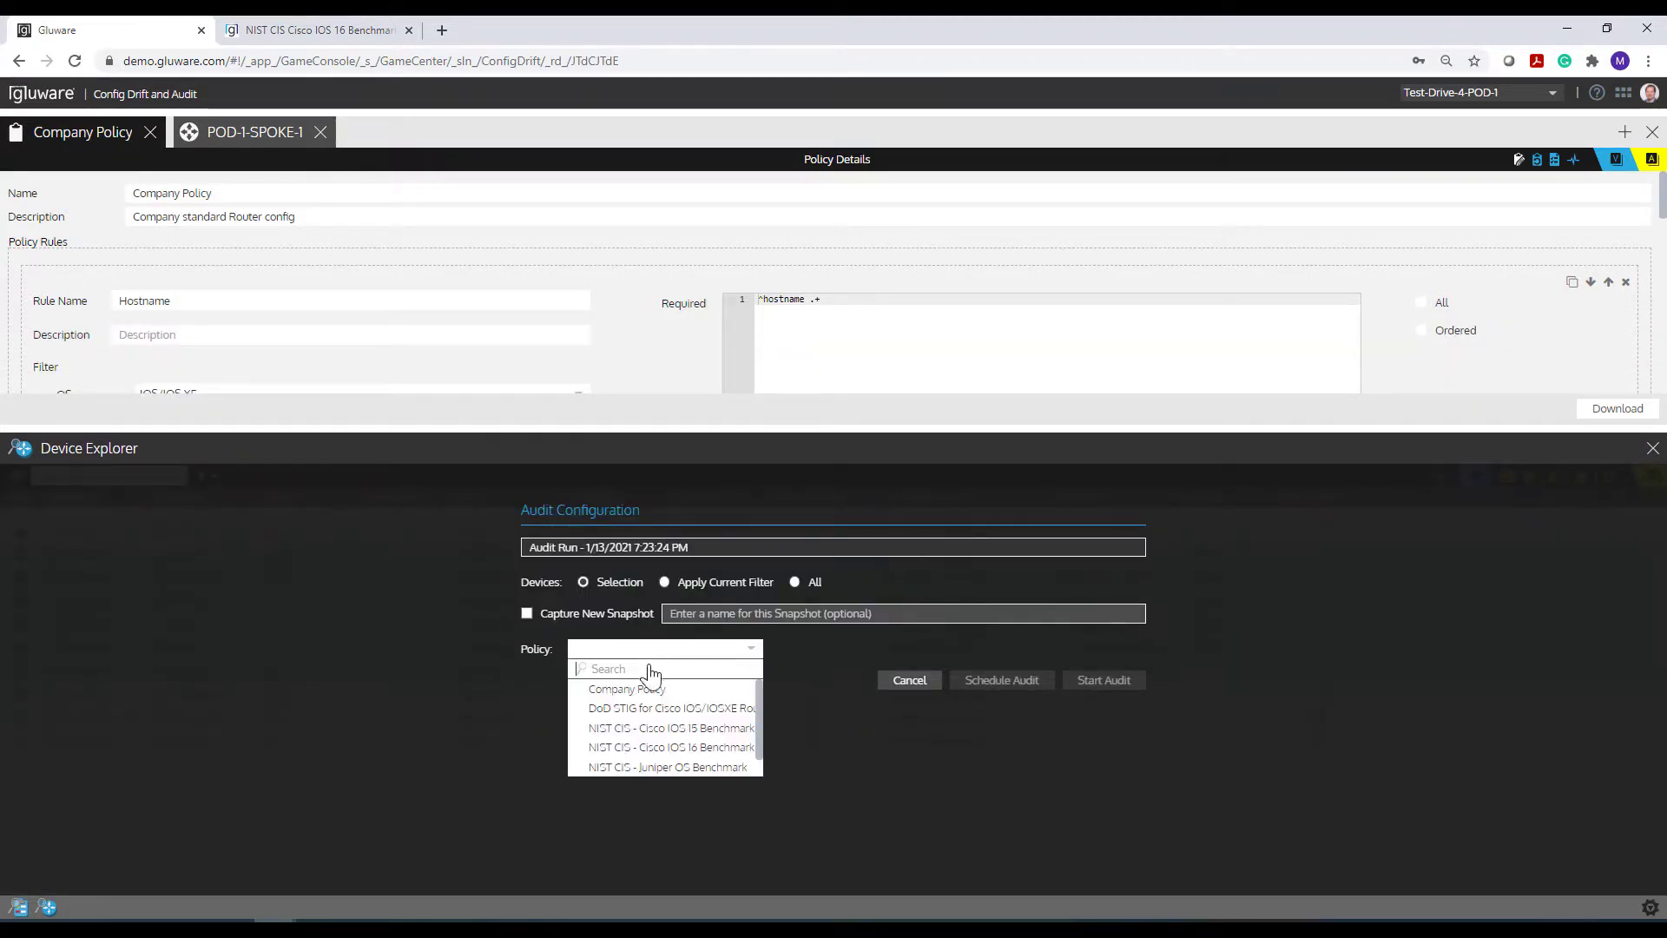
{"action": "left_click", "coordinate": [644, 686]}
{"action": "left_click", "coordinate": [1090, 682]}
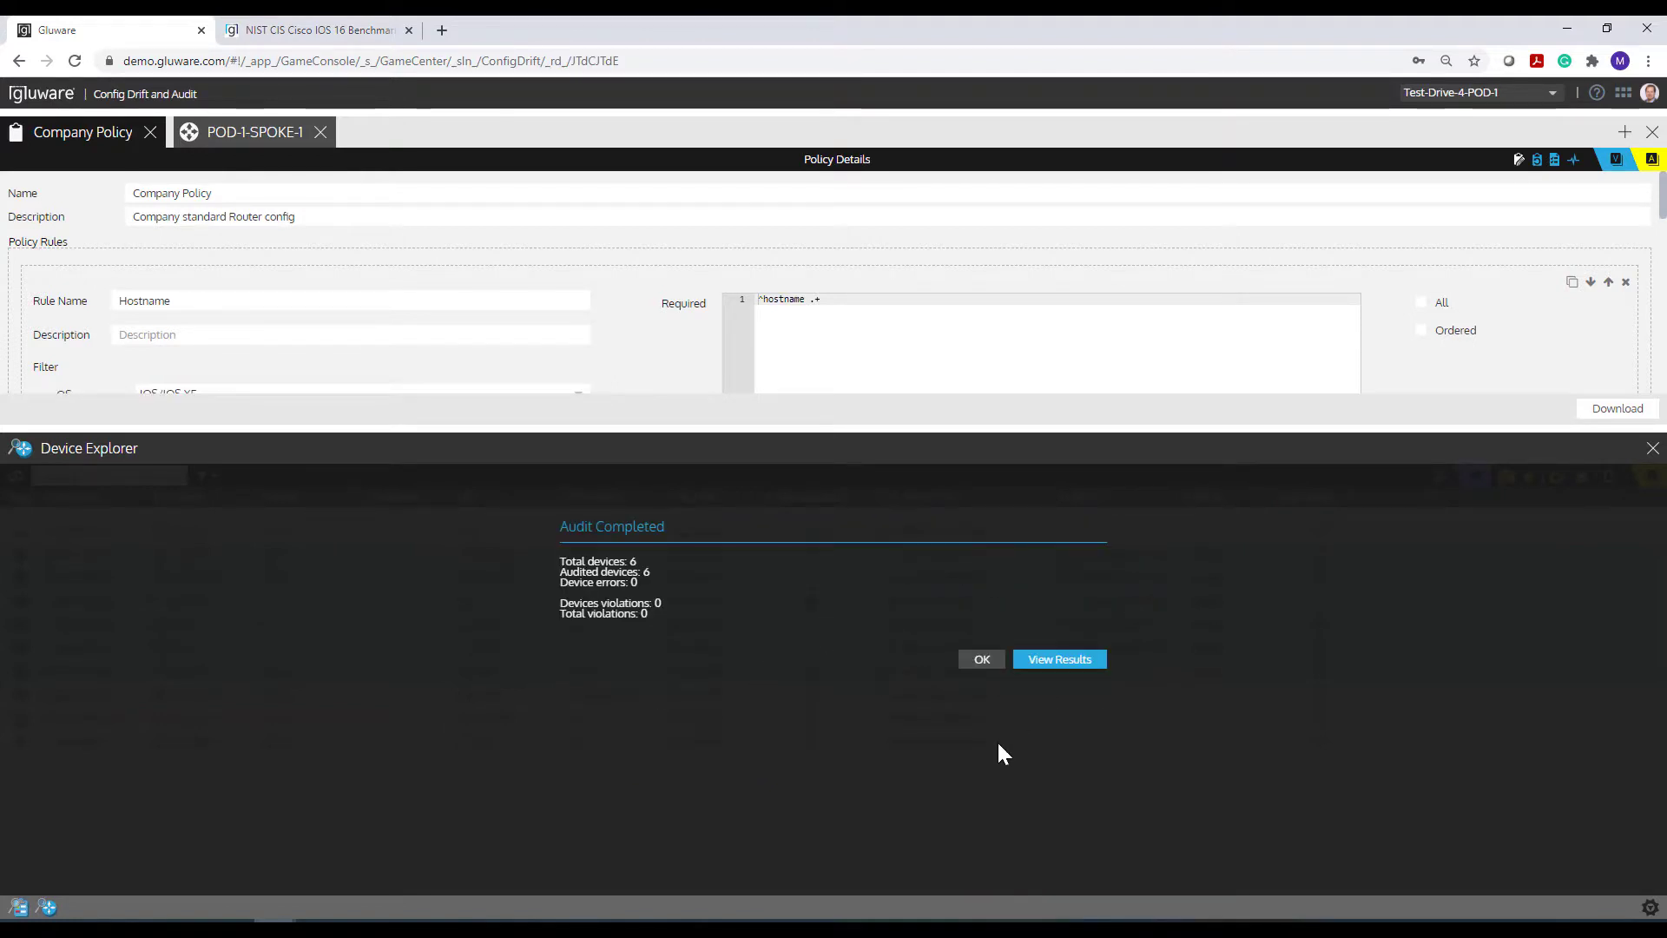
{"action": "left_click", "coordinate": [1058, 661]}
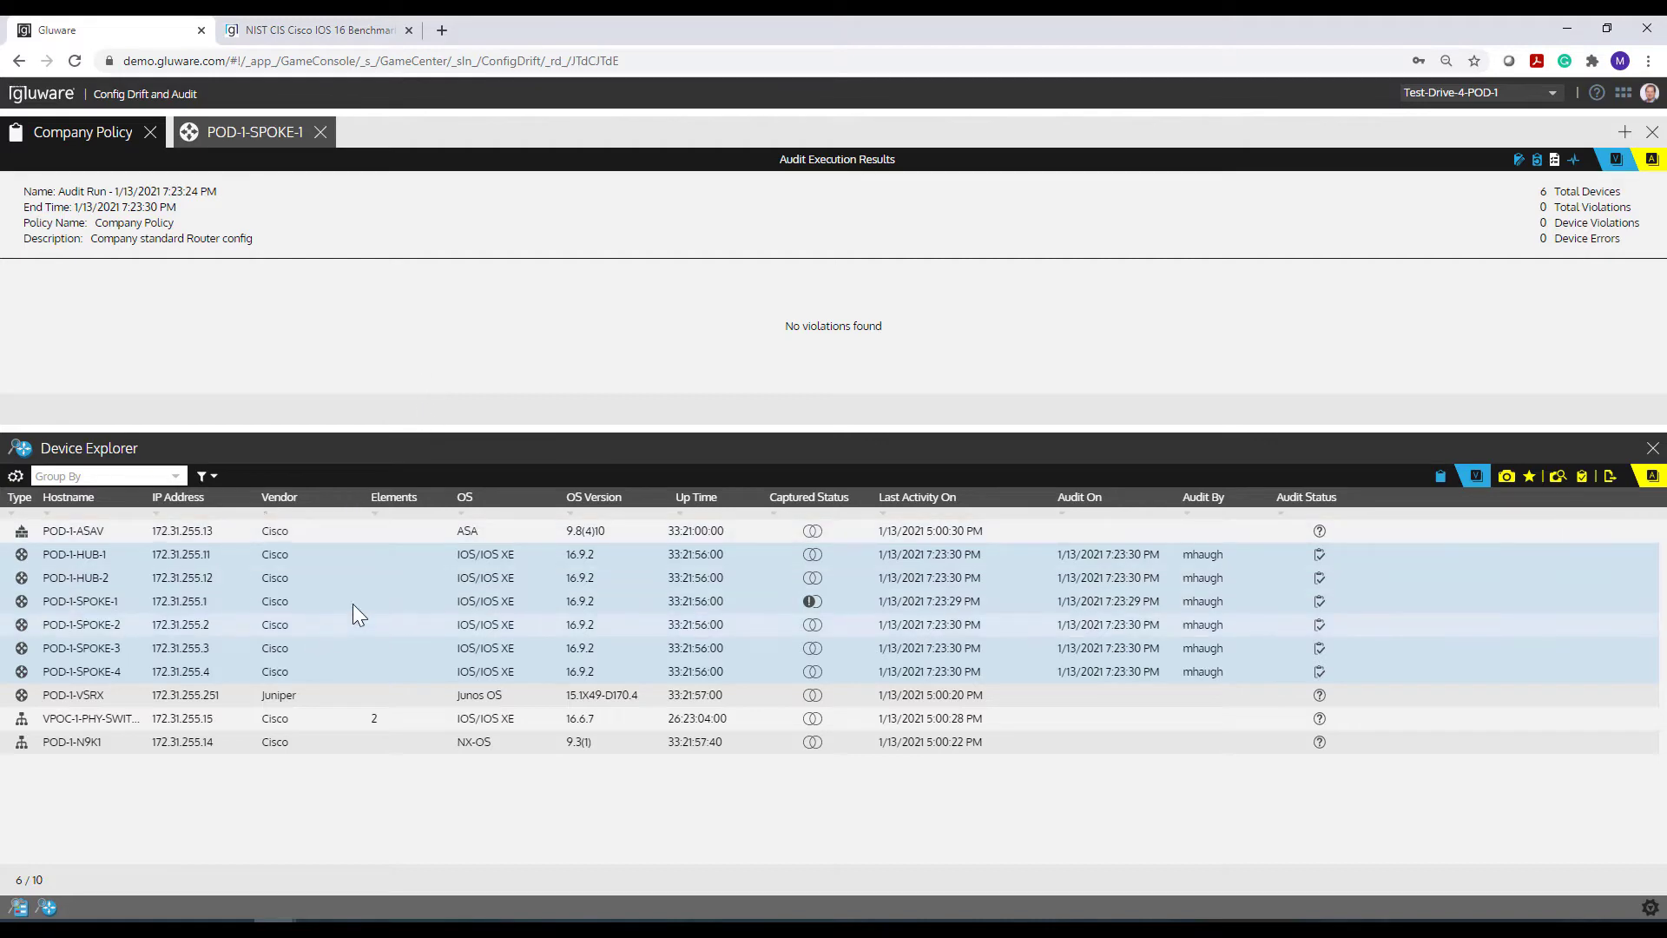
- Show the list of audit policies in place of the device list
{"action": "left_click", "coordinate": [1441, 476]}
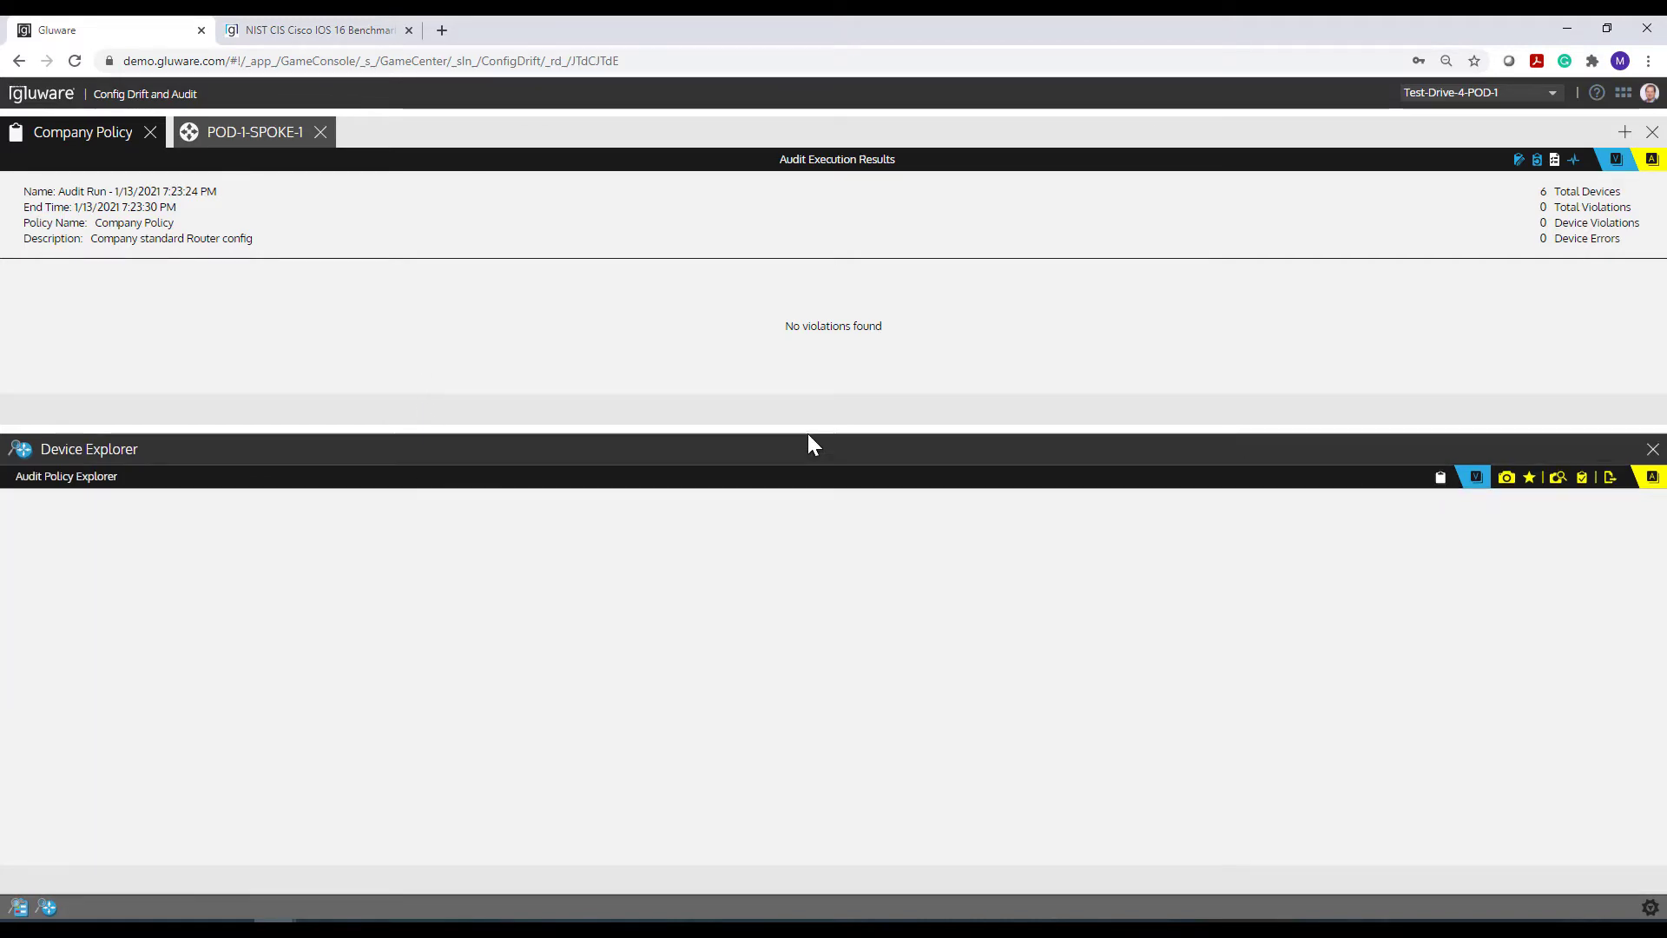